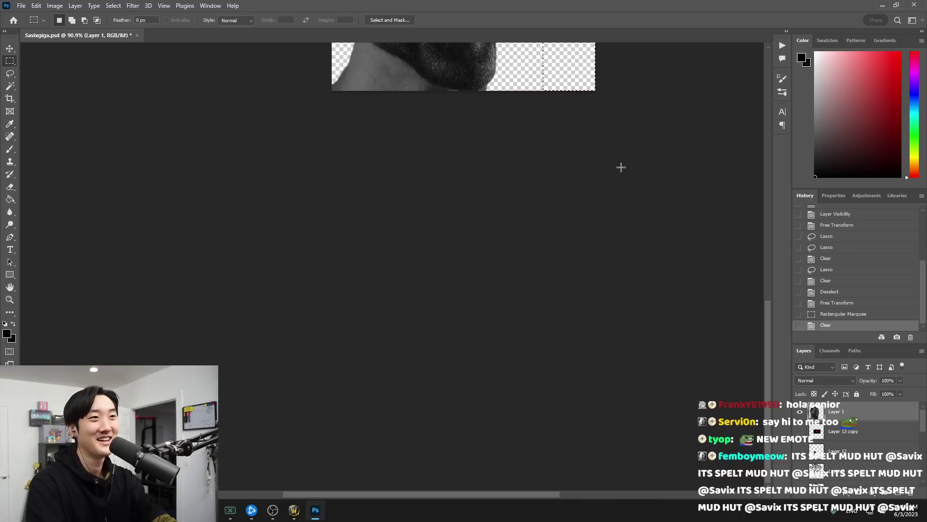
Deselect and clear the leftover area beside the chin at the image's lower edge using a Lasso selection
{"action": "scroll", "coordinate": [520, 365], "scroll_direction": "up", "scroll_amount": 1}
{"action": "scroll", "coordinate": [519, 366], "scroll_direction": "up", "scroll_amount": 1}
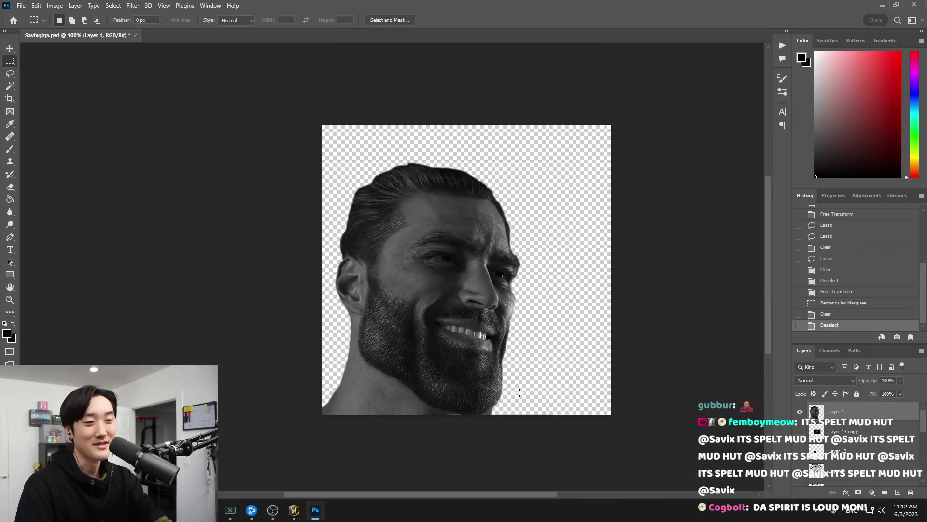
{"action": "key", "text": "l"}
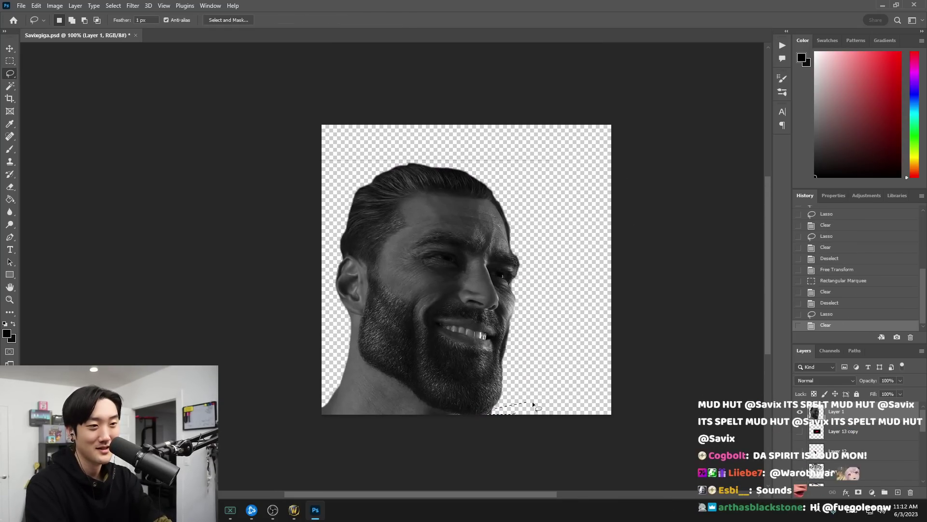
Switch to World of Warcraft, capture the troll's tusked face, and paste the screenshot into the Photoshop document
{"action": "left_click", "coordinate": [294, 511]}
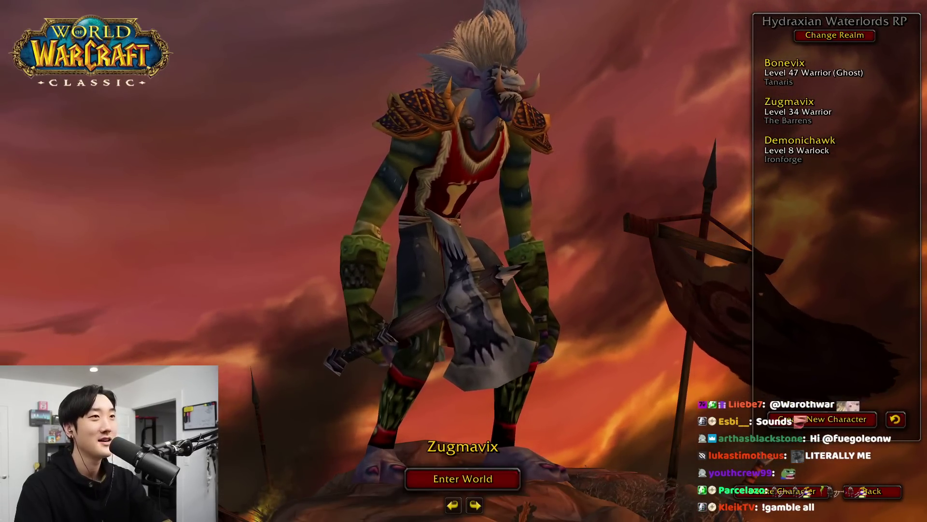
{"action": "key", "text": "super+shift+s"}
{"action": "left_click_drag", "start_coordinate": [470, 117], "coordinate": [567, 54]}
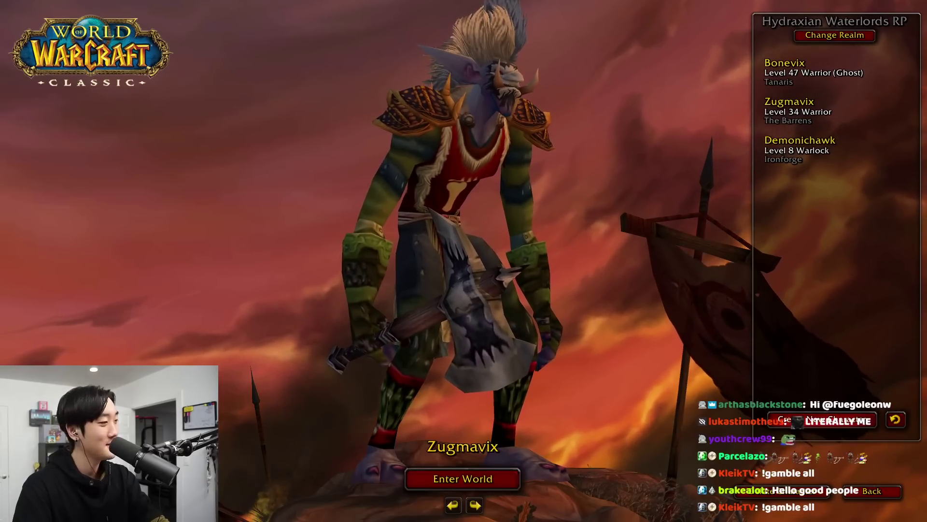
{"action": "key", "text": "alt+Tab"}
{"action": "key", "text": "ctrl+v"}
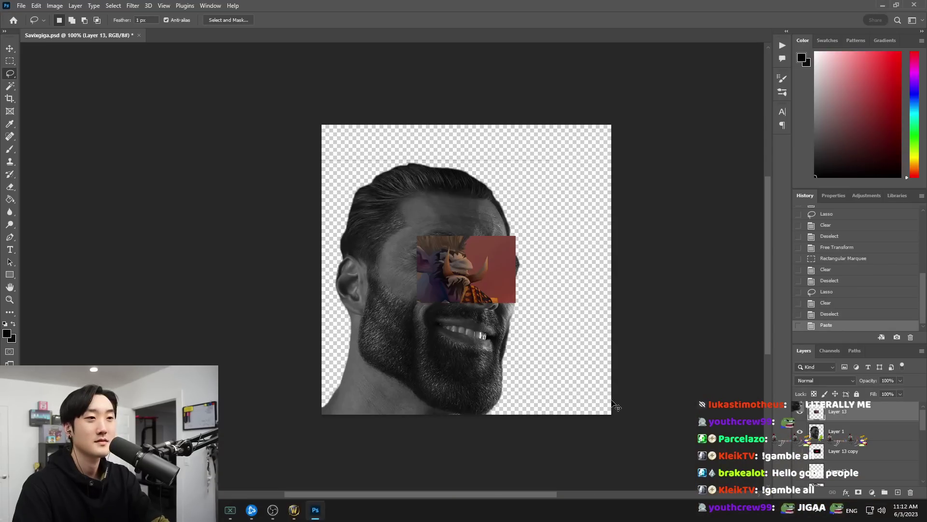
Enlarge the pasted troll screenshot with Free Transform and position it over the man's mouth and cheek
{"action": "key", "text": "ctrl+t"}
{"action": "left_click_drag", "start_coordinate": [494, 265], "coordinate": [612, 282]}
{"action": "left_click_drag", "start_coordinate": [537, 311], "coordinate": [459, 314]}
{"action": "key", "text": "Return"}
Outline the troll's left tusk with the Lasso, copy it, hide the screenshot layer and paste the tusk as a new layer
{"action": "scroll", "coordinate": [472, 322], "scroll_direction": "up", "scroll_amount": 10}
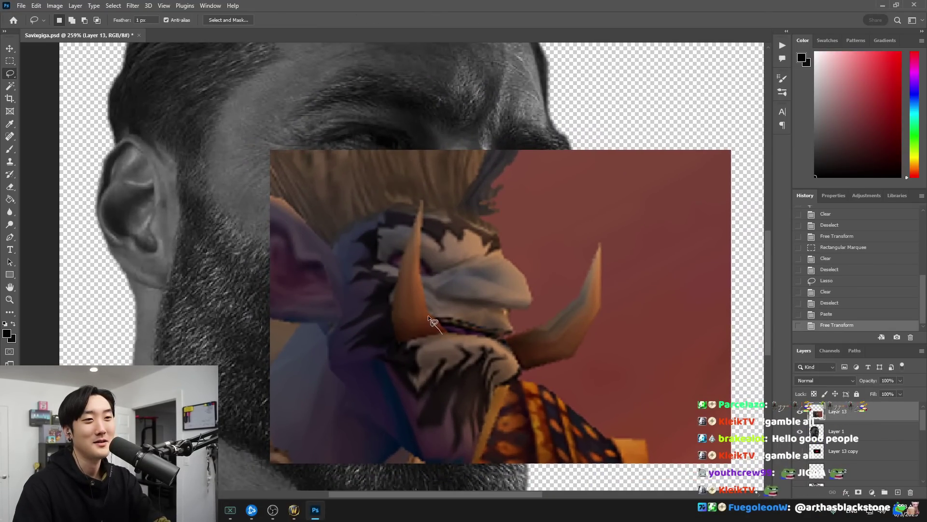
{"action": "left_click_drag", "start_coordinate": [421, 211], "coordinate": [411, 236]}
{"action": "left_click_drag", "start_coordinate": [406, 337], "coordinate": [442, 334]}
{"action": "key", "text": "ctrl+c"}
{"action": "left_click", "coordinate": [799, 412]}
{"action": "key", "text": "ctrl+v"}
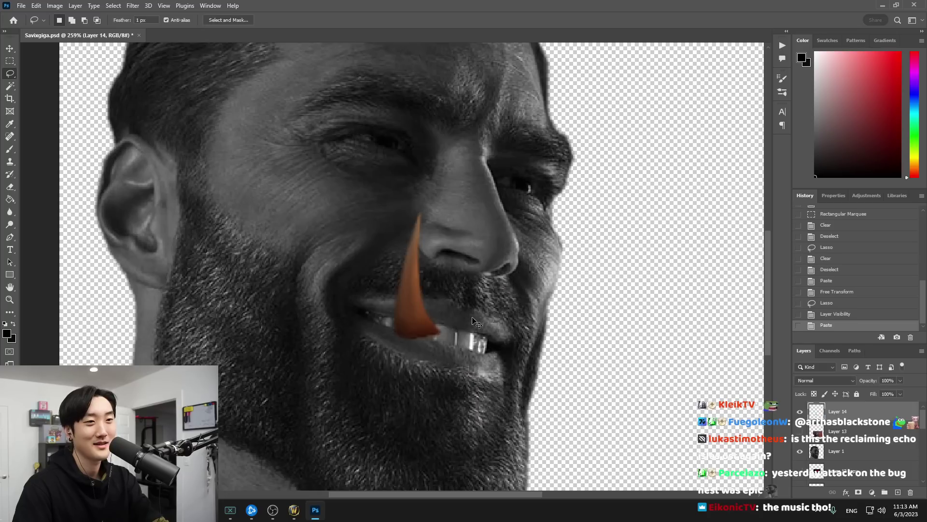
Move the pasted tusk to the left corner of the man's mouth with Free Transform
{"action": "key", "text": "ctrl+t"}
{"action": "left_click_drag", "start_coordinate": [422, 290], "coordinate": [376, 290]}
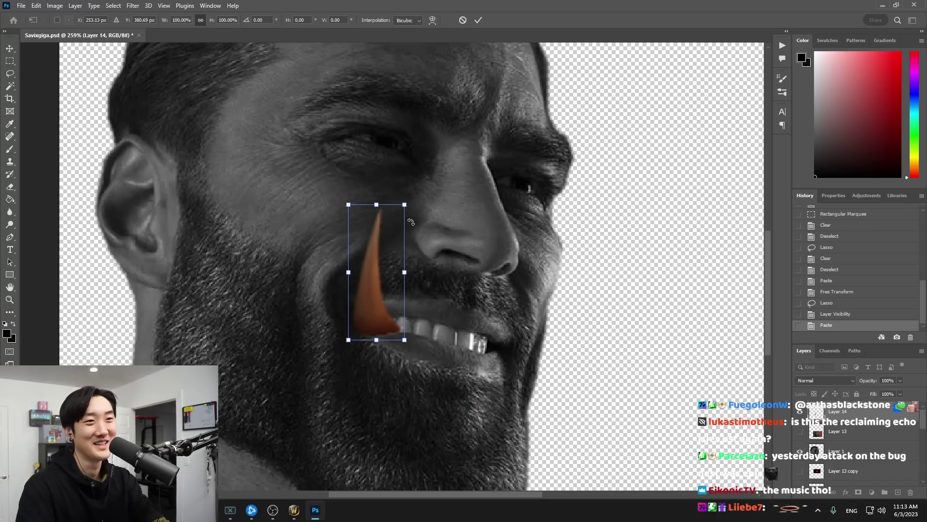
{"action": "key", "text": "Return"}
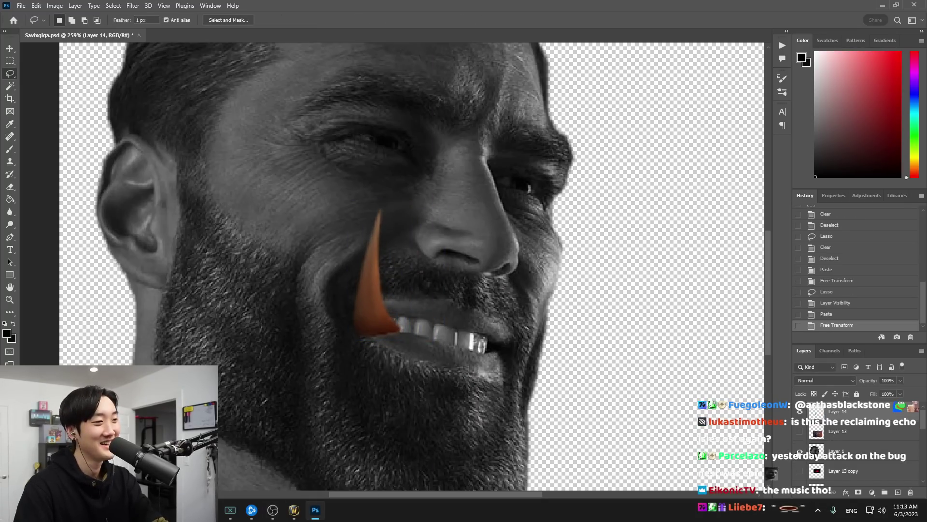
Show the troll screenshot layer again and outline the right tusk with the Lasso
{"action": "key", "text": "alt+bracketleft"}
{"action": "key", "text": "ctrl+comma"}
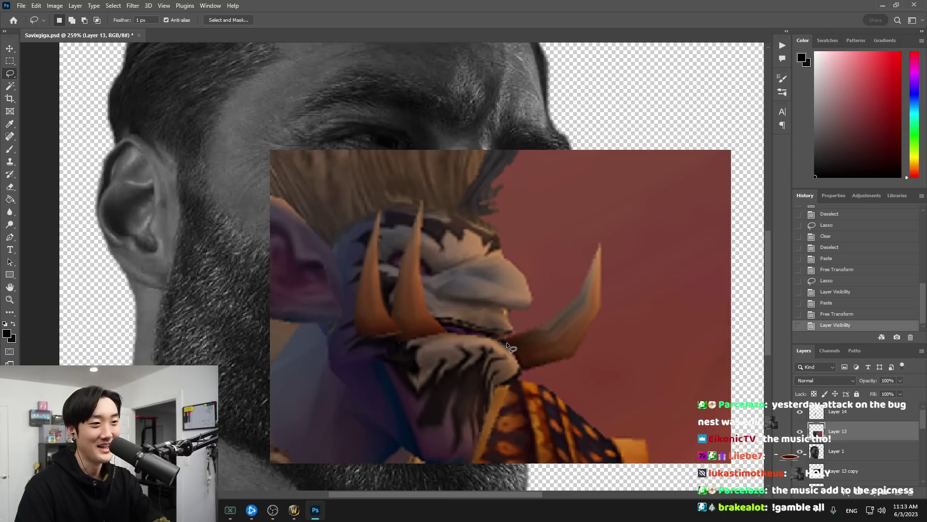
{"action": "left_click_drag", "start_coordinate": [547, 363], "coordinate": [577, 344]}
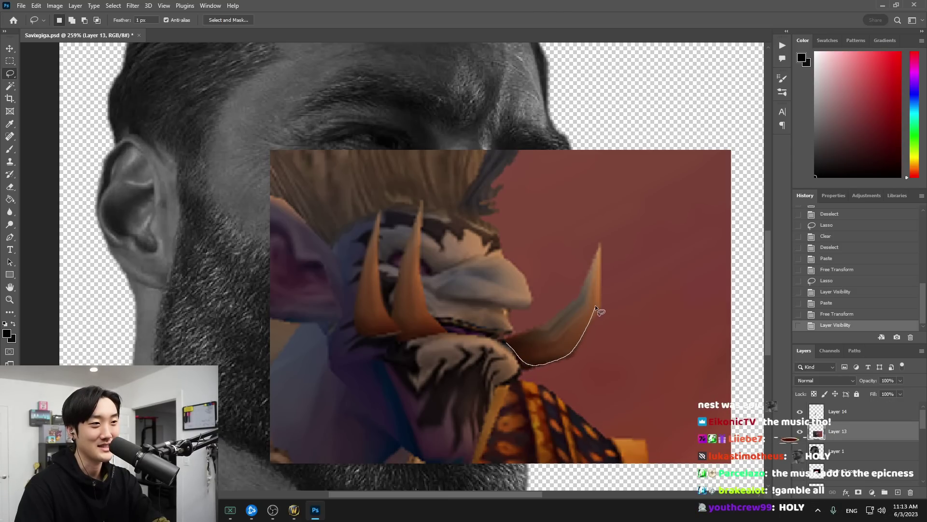
{"action": "mouse_move", "coordinate": [598, 274]}
{"action": "left_mouse_down"}
{"action": "mouse_move", "coordinate": [599, 251]}
{"action": "mouse_move", "coordinate": [575, 303]}
{"action": "left_mouse_up"}
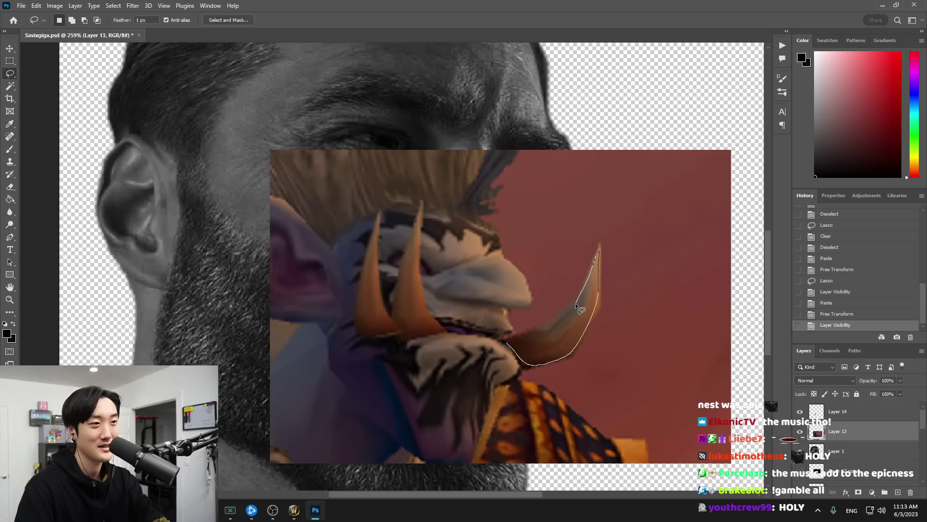
{"action": "left_click_drag", "start_coordinate": [514, 342], "coordinate": [543, 333]}
Copy the selected tusk to its own layer, hide the screenshot layer and move the tusk to the right corner of the mouth
{"action": "key", "text": "ctrl+c"}
{"action": "key", "text": "ctrl+comma"}
{"action": "key", "text": "ctrl+v"}
{"action": "key", "text": "ctrl+t"}
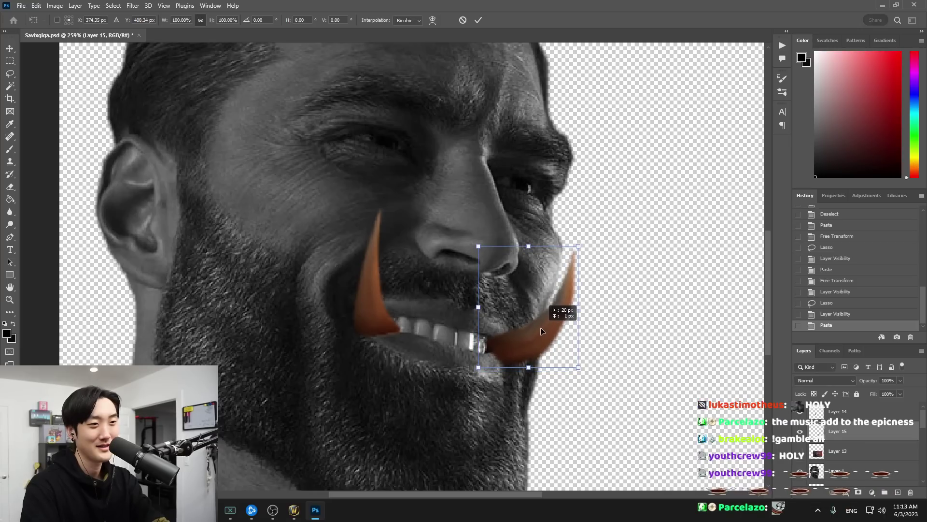
{"action": "key", "text": "Return"}
Soften the right tusk's base where it meets the teeth, using a small Eraser brush at 30% opacity
{"action": "key", "text": "e"}
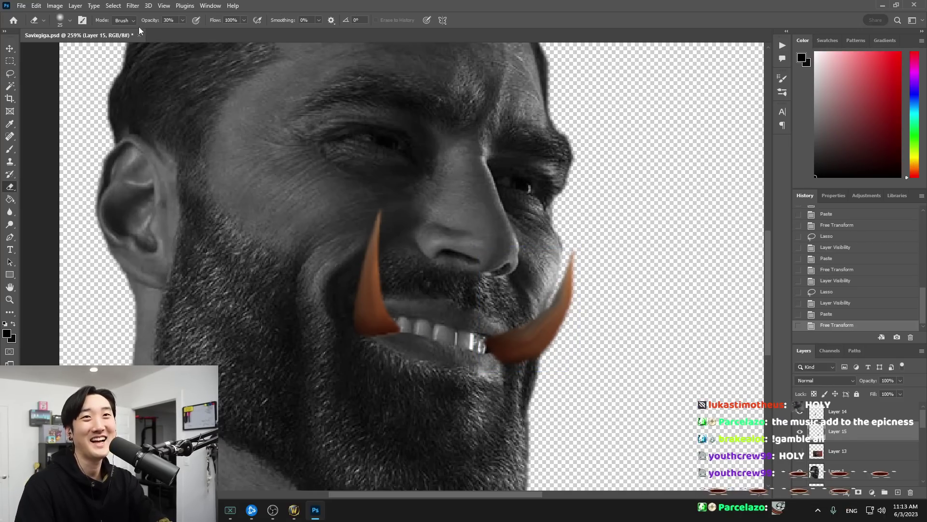
{"action": "left_click", "coordinate": [70, 20]}
{"action": "left_click", "coordinate": [21, 110]}
{"action": "left_click", "coordinate": [405, 211]}
{"action": "left_click", "coordinate": [550, 221]}
{"action": "key", "text": "bracketleft"}
{"action": "key", "text": "bracketleft"}
{"action": "key", "text": "bracketleft"}
{"action": "key", "text": "bracketleft"}
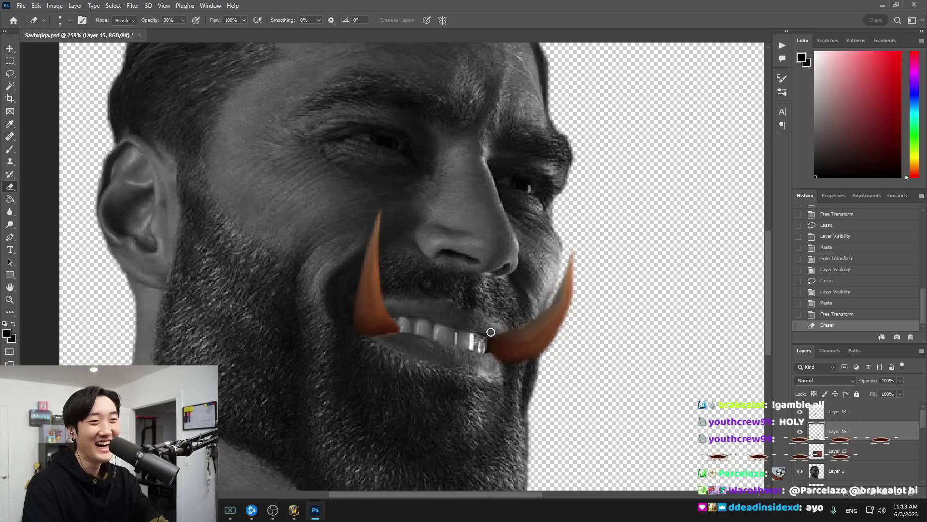
{"action": "left_click_drag", "start_coordinate": [483, 343], "coordinate": [484, 350]}
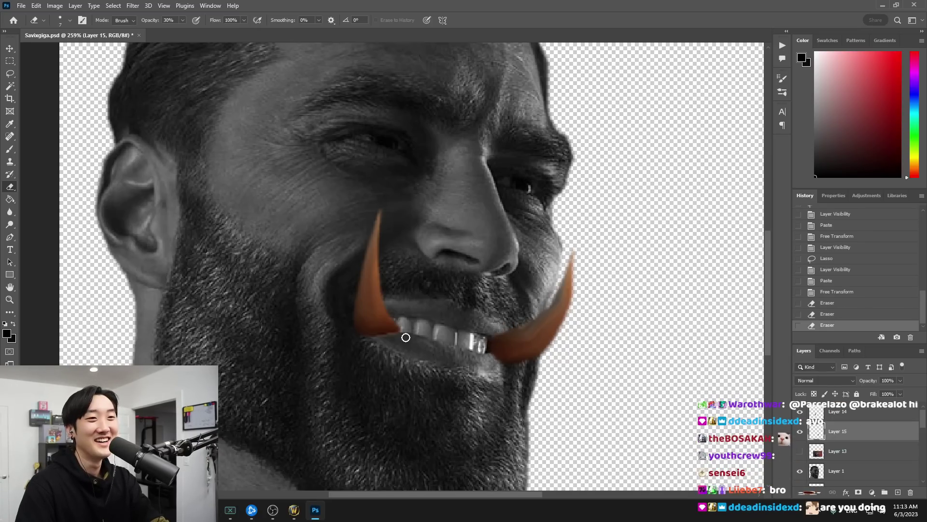
{"action": "left_click", "coordinate": [390, 343]}
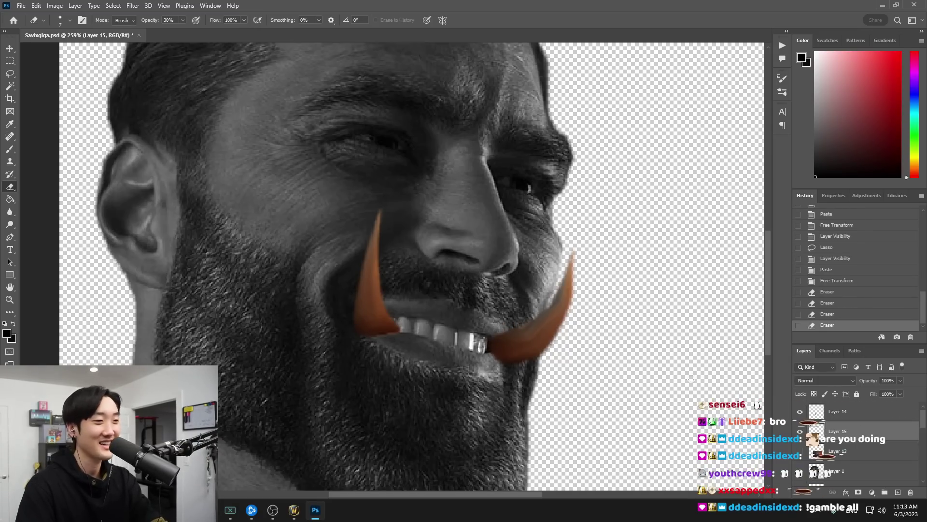
Merge the two tusk layers, Layer 14 and Layer 15, into one layer
{"action": "left_click", "coordinate": [851, 413], "text": "shift"}
{"action": "right_click", "coordinate": [851, 416]}
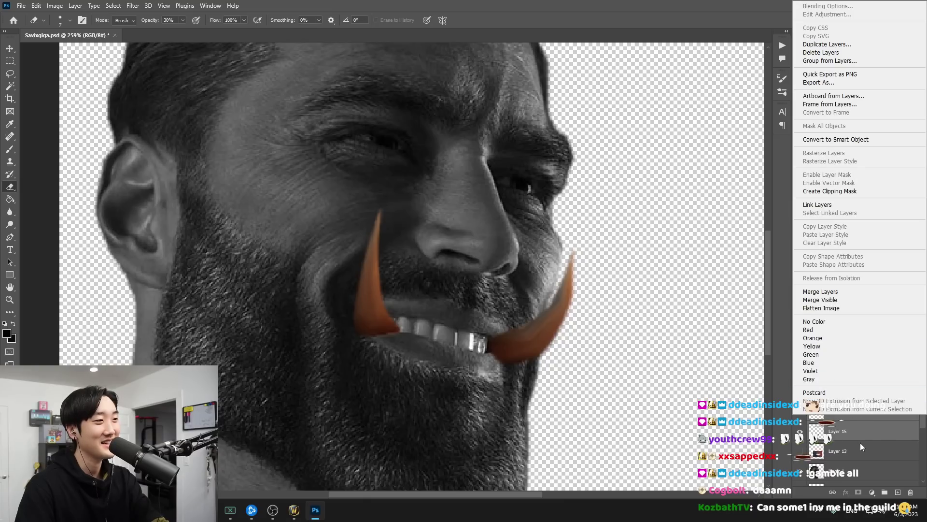
{"action": "left_click", "coordinate": [854, 434]}
{"action": "right_click", "coordinate": [853, 434]}
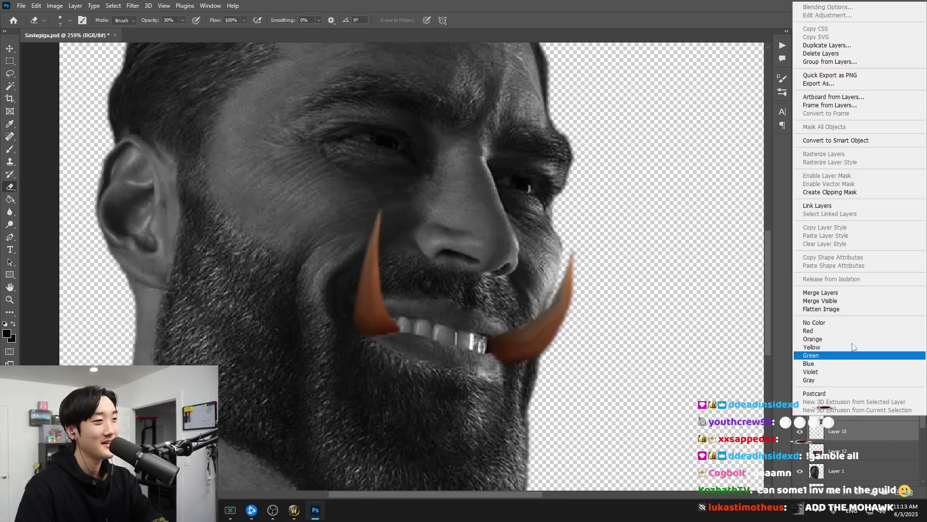
{"action": "left_click", "coordinate": [832, 292]}
Erase the rough base edges of both tusks at the corners of the mouth, finishing with the Eraser at 100% opacity
{"action": "left_click", "coordinate": [352, 333]}
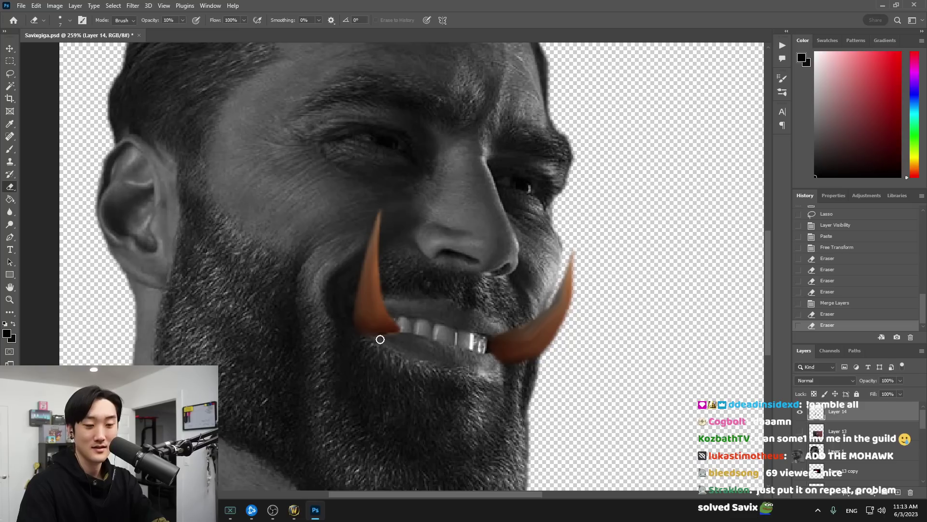
{"action": "left_click", "coordinate": [359, 332]}
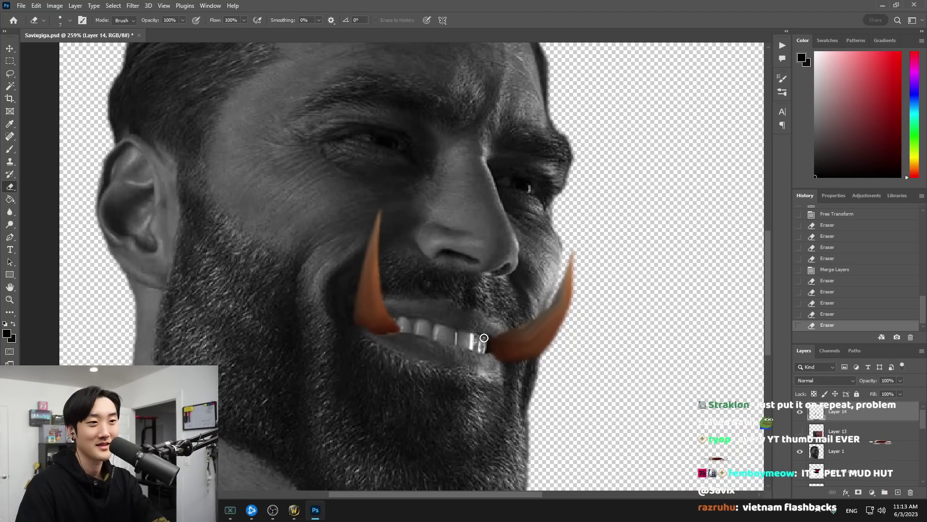
{"action": "left_click", "coordinate": [479, 349]}
{"action": "scroll", "coordinate": [352, 409], "scroll_direction": "down", "scroll_amount": 5}
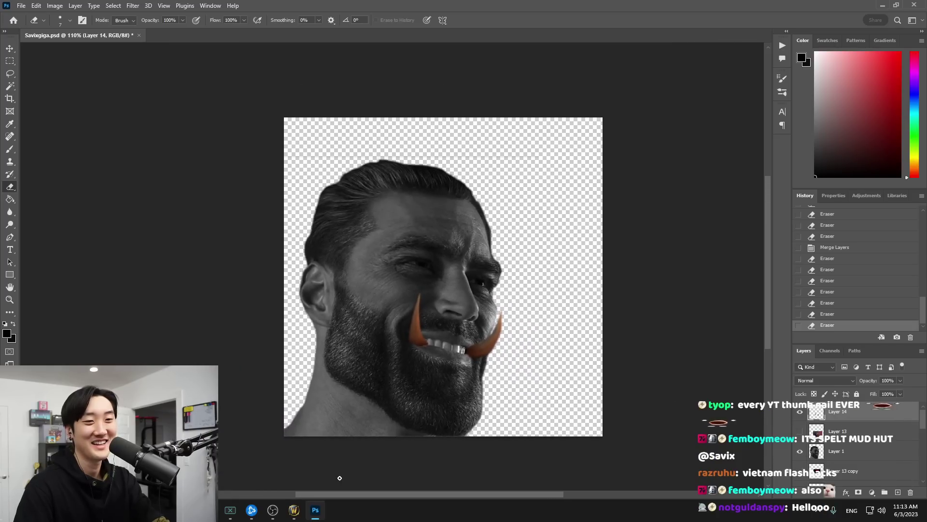
Switch to World of Warcraft, enter the world as the level 34 warrior and bring the camera close to the character
{"action": "left_click", "coordinate": [294, 511]}
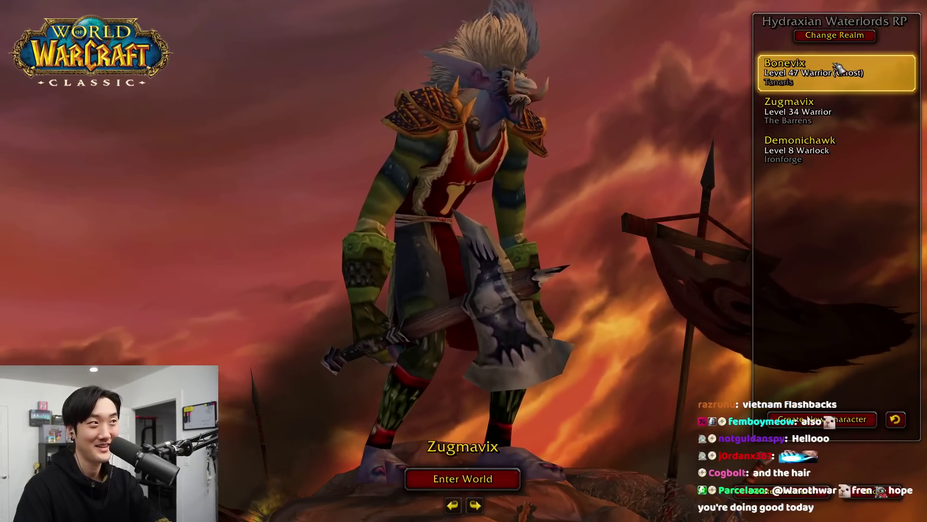
{"action": "double_click", "coordinate": [821, 124]}
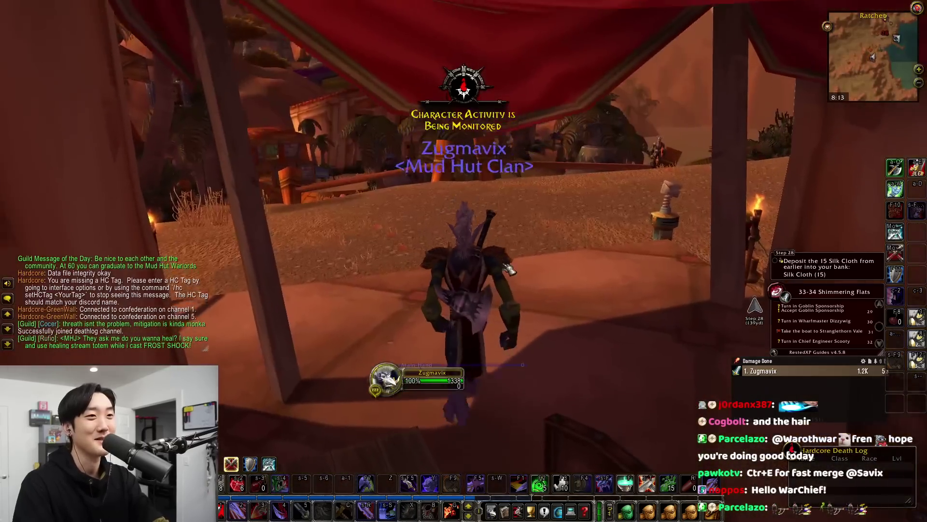
{"action": "key", "text": "w"}
{"action": "left_click_drag", "start_coordinate": [510, 269], "coordinate": [531, 265]}
{"action": "scroll", "coordinate": [464, 265], "scroll_direction": "up", "scroll_amount": 3}
{"action": "scroll", "coordinate": [464, 265], "scroll_direction": "up", "scroll_amount": 3}
{"action": "key", "text": "d"}
Unequip the troll's main-hand weapon and turn the view to show its face and hair from the front, without open windows
{"action": "key", "text": "b"}
{"action": "key", "text": "c"}
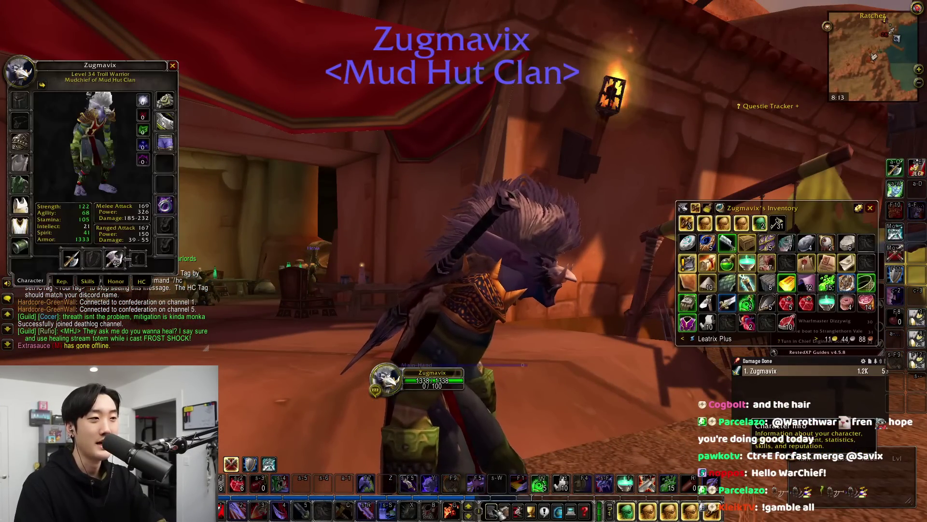
{"action": "left_click", "coordinate": [92, 312]}
{"action": "left_click_drag", "start_coordinate": [571, 272], "coordinate": [387, 272]}
{"action": "key", "text": "d"}
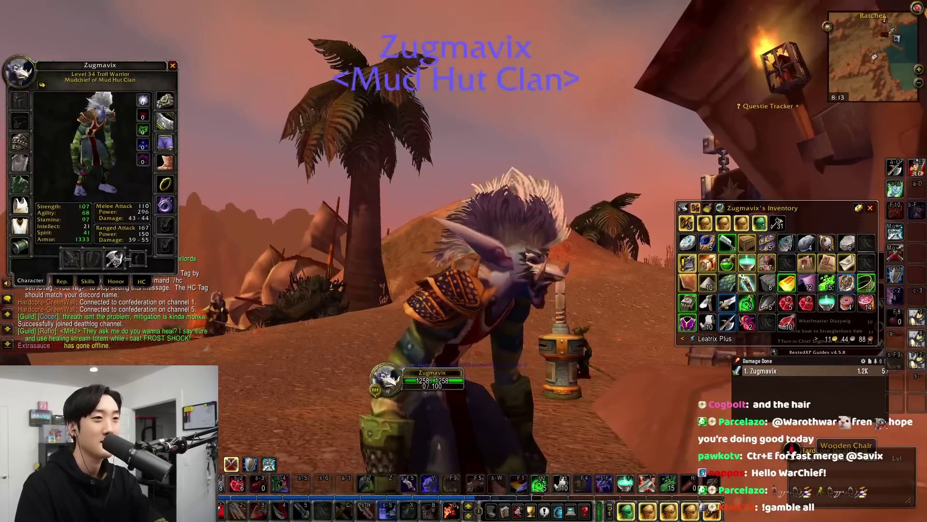
{"action": "key", "text": "Escape"}
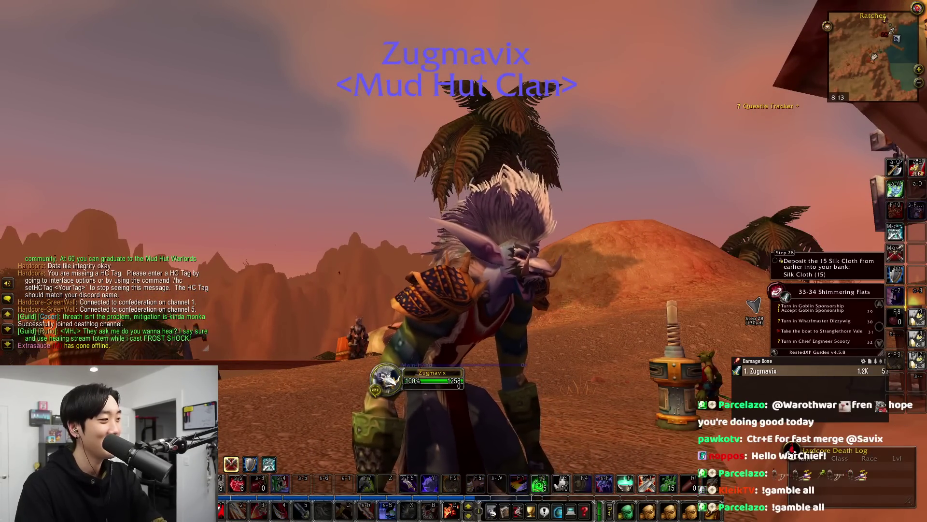
Capture the troll's head and hair in the game and paste the screenshot into the Photoshop document as a new layer
{"action": "key", "text": "alt+Tab"}
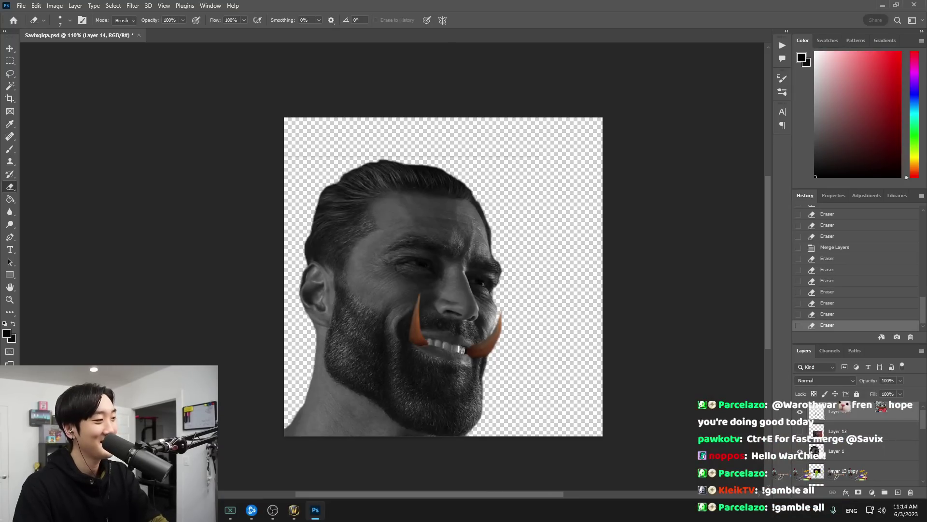
{"action": "key", "text": "alt+Tab"}
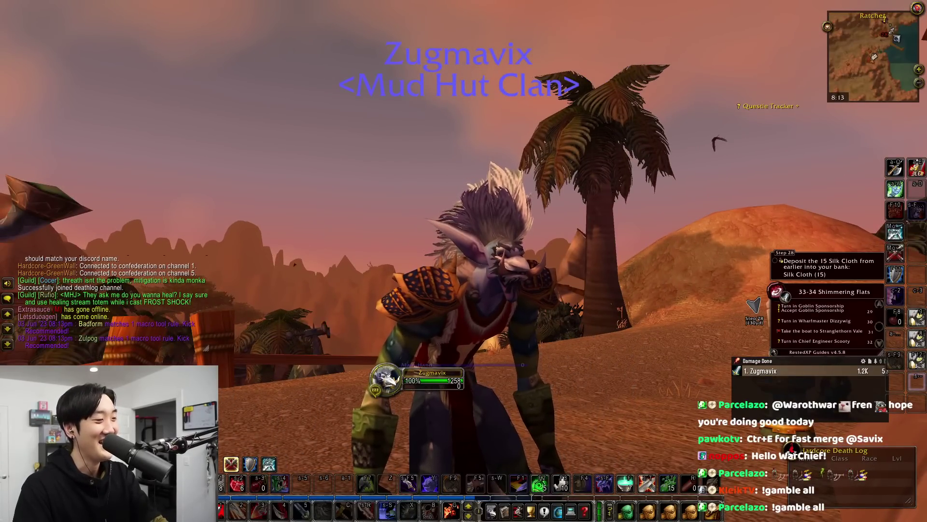
{"action": "key", "text": "super+shift+s"}
{"action": "left_click_drag", "start_coordinate": [358, 140], "coordinate": [600, 300]}
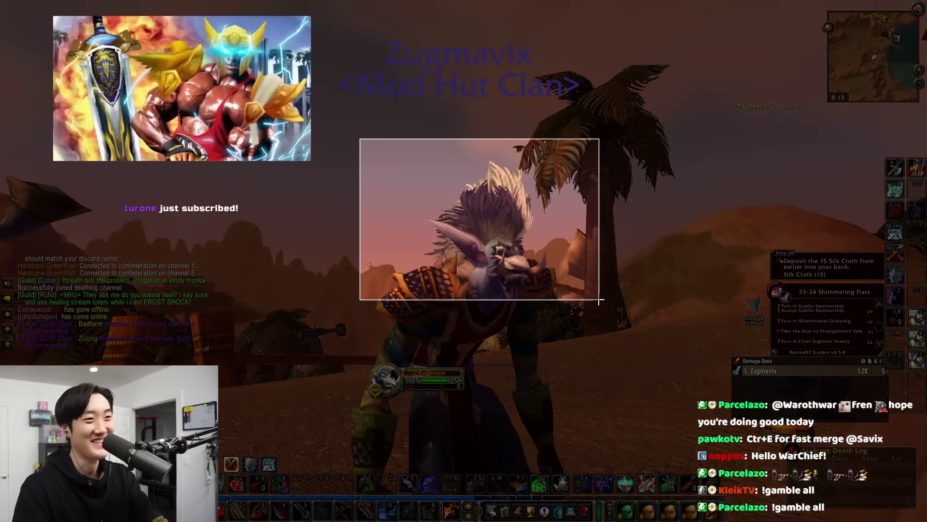
{"action": "key", "text": "alt+Tab"}
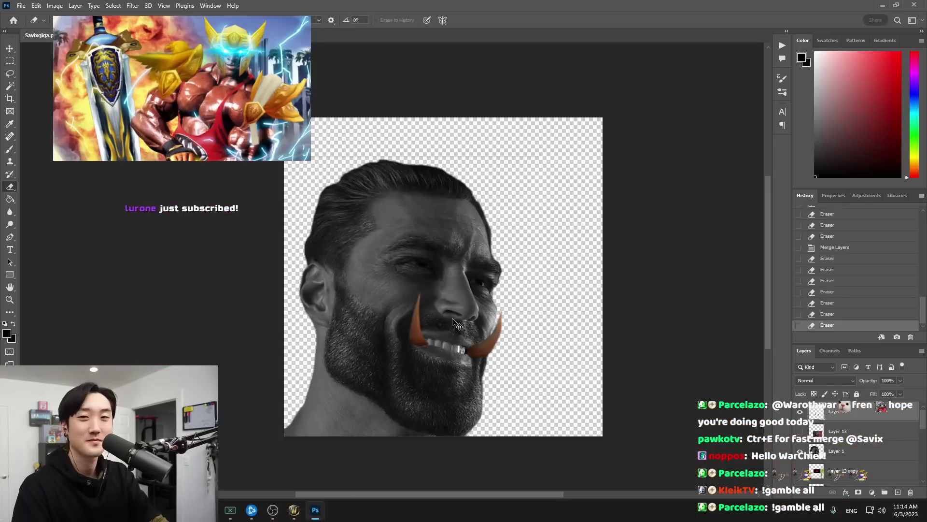
{"action": "key", "text": "ctrl+v"}
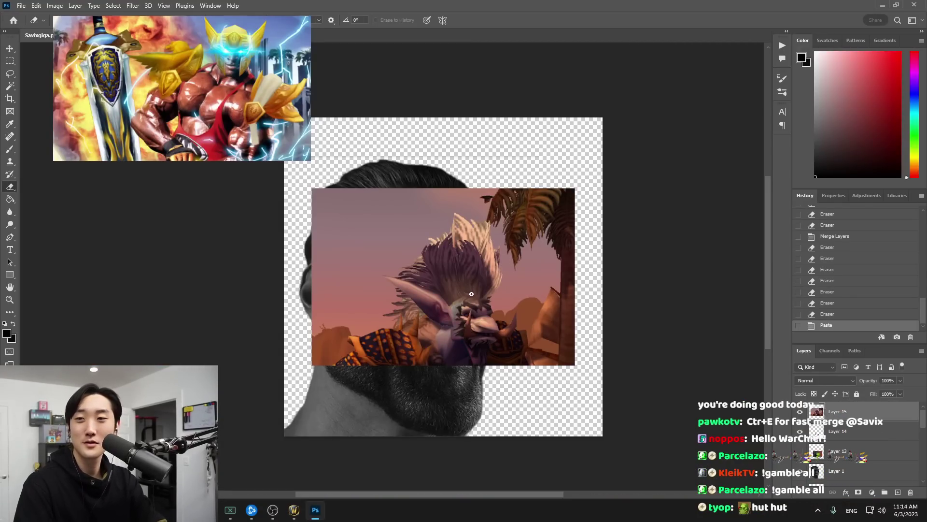
Lasso the troll's mohawk and ear in the screenshot, copy them to a new layer, and hide the screenshot layer
{"action": "scroll", "coordinate": [472, 294], "scroll_direction": "up", "scroll_amount": 6}
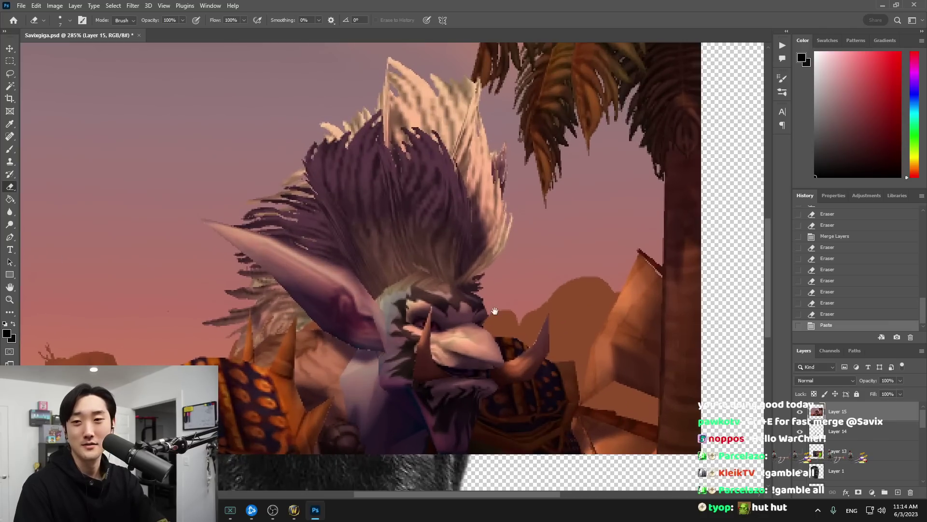
{"action": "scroll", "coordinate": [498, 350], "scroll_direction": "down", "scroll_amount": 1}
{"action": "key", "text": "l"}
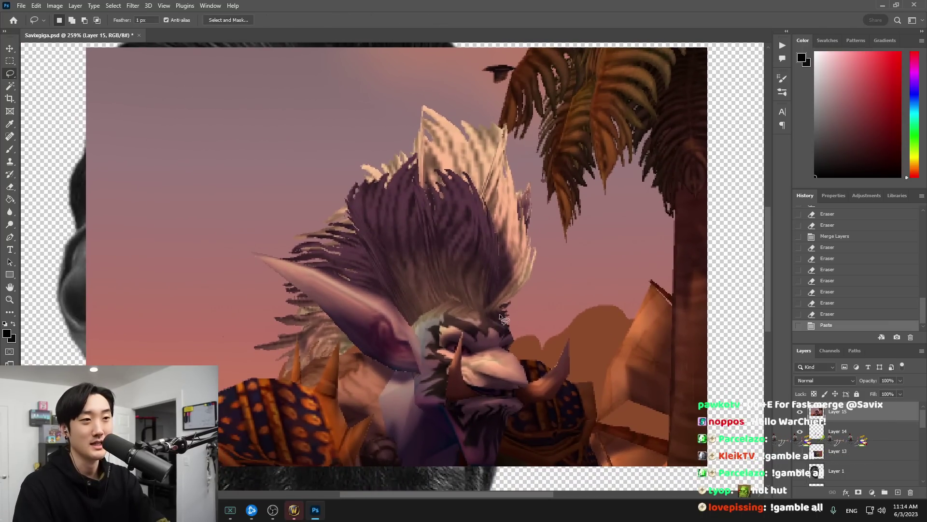
{"action": "left_click_drag", "start_coordinate": [529, 233], "coordinate": [531, 213]}
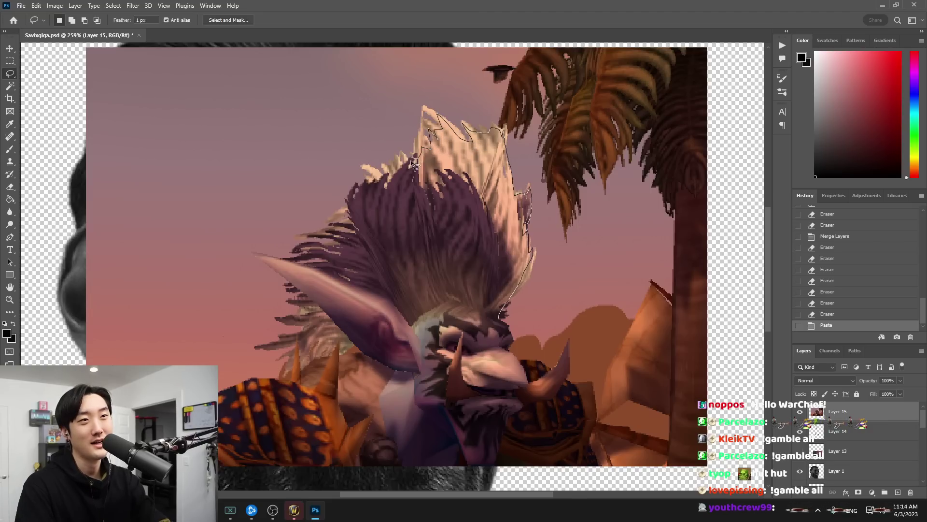
{"action": "left_click_drag", "start_coordinate": [377, 171], "coordinate": [371, 187]}
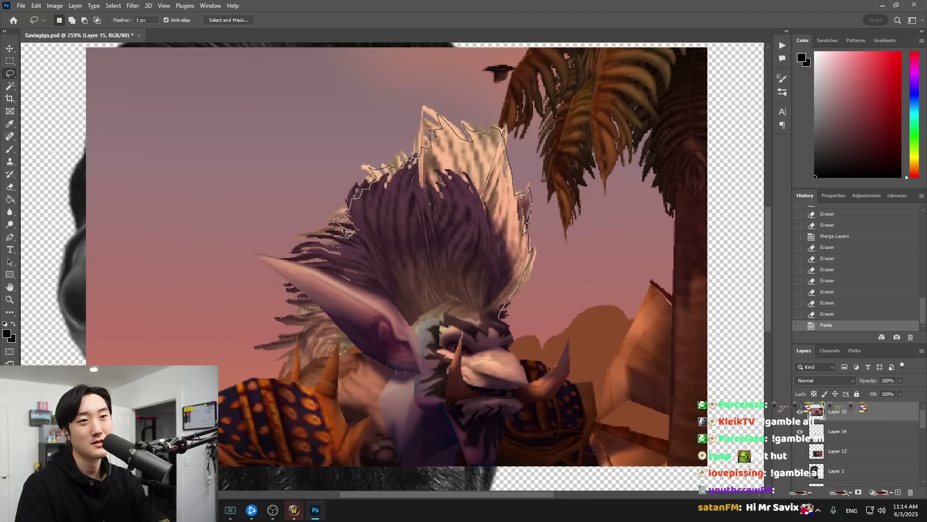
{"action": "mouse_move", "coordinate": [311, 269]}
{"action": "left_mouse_down"}
{"action": "mouse_move", "coordinate": [252, 254]}
{"action": "mouse_move", "coordinate": [298, 288]}
{"action": "left_mouse_up"}
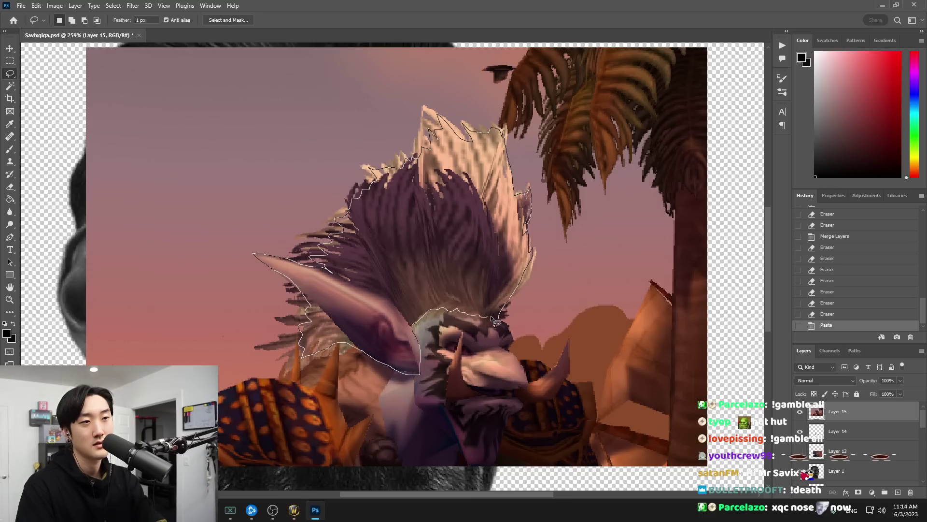
{"action": "left_click_drag", "start_coordinate": [490, 318], "coordinate": [499, 318]}
{"action": "key", "text": "ctrl+c"}
{"action": "left_click", "coordinate": [800, 411]}
{"action": "key", "text": "ctrl+v"}
Scale the pasted hair and ear up proportionally to about 302% and place the mohawk on top of the man's head
{"action": "scroll", "coordinate": [531, 355], "scroll_direction": "down", "scroll_amount": 7}
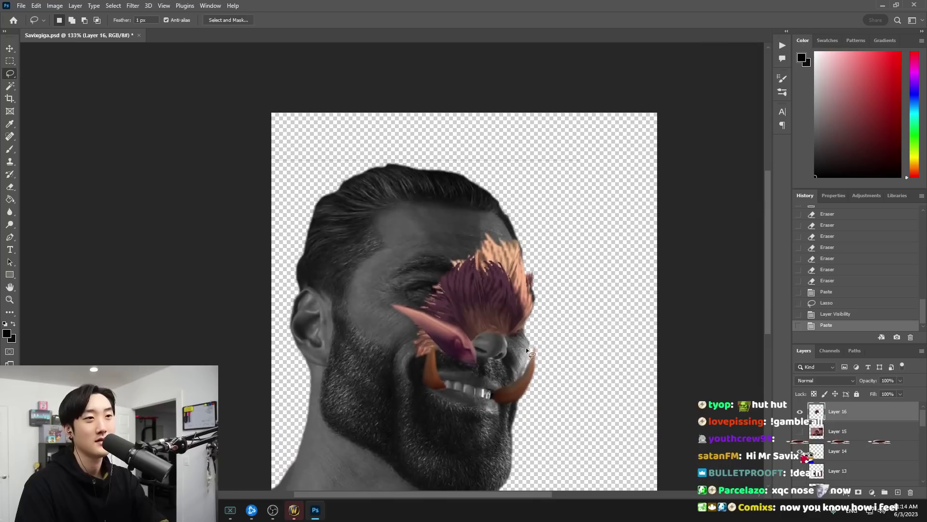
{"action": "scroll", "coordinate": [528, 351], "scroll_direction": "down", "scroll_amount": 2}
{"action": "key", "text": "ctrl+t"}
{"action": "left_click_drag", "start_coordinate": [518, 252], "coordinate": [725, 163]}
{"action": "left_click_drag", "start_coordinate": [605, 224], "coordinate": [462, 196]}
{"action": "left_click_drag", "start_coordinate": [529, 91], "coordinate": [566, 58]}
{"action": "left_click_drag", "start_coordinate": [487, 141], "coordinate": [473, 150]}
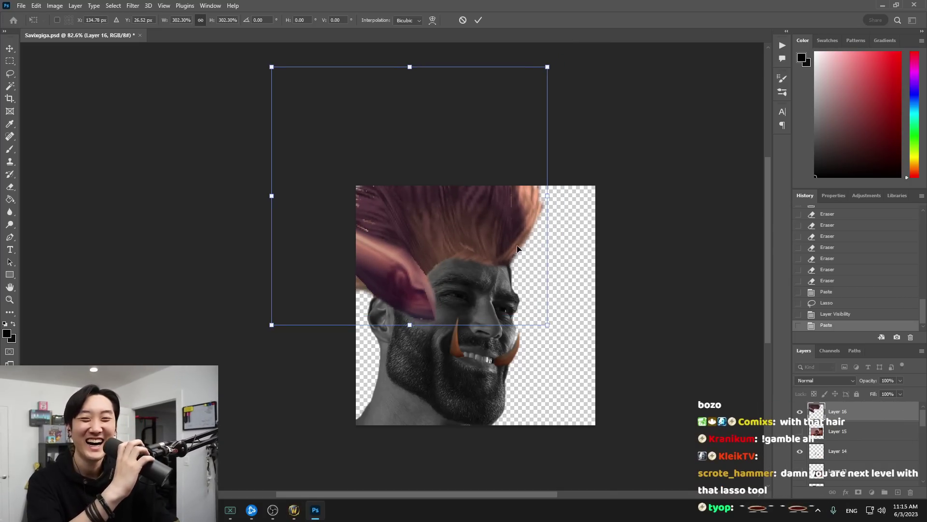
{"action": "mouse_move", "coordinate": [471, 261]}
{"action": "left_mouse_down"}
{"action": "mouse_move", "coordinate": [470, 315]}
{"action": "mouse_move", "coordinate": [472, 251]}
{"action": "left_mouse_up"}
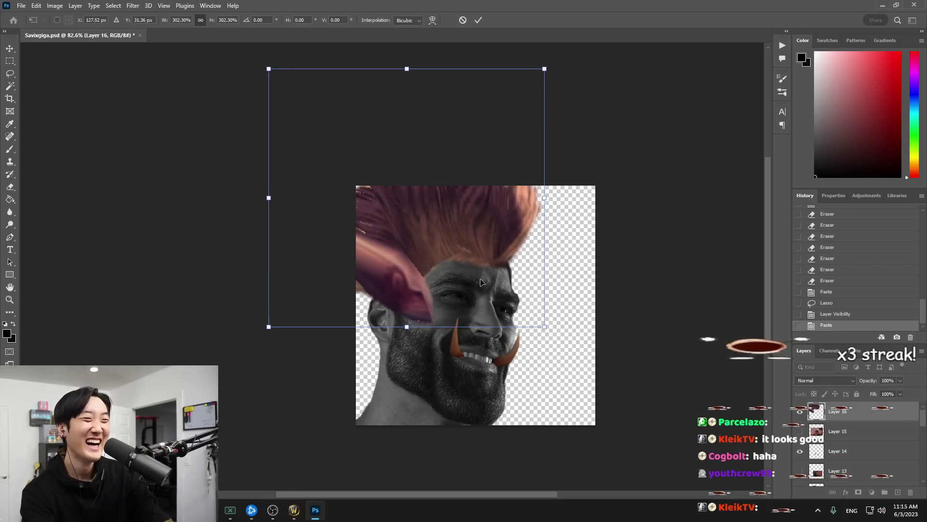
{"action": "key", "text": "Return"}
Move the hair layer down and to the right until the whole troll ear lies inside the canvas
{"action": "key", "text": "l"}
{"action": "scroll", "coordinate": [436, 295], "scroll_direction": "up", "scroll_amount": 3}
{"action": "left_click_drag", "start_coordinate": [445, 298], "coordinate": [520, 338]}
{"action": "key", "text": "ctrl+t"}
{"action": "mouse_move", "coordinate": [519, 265]}
{"action": "left_mouse_down"}
{"action": "mouse_move", "coordinate": [664, 344]}
{"action": "mouse_move", "coordinate": [629, 327]}
{"action": "left_mouse_up"}
{"action": "key", "text": "Return"}
Lasso the troll's ear on the hair layer, copy it to its own new layer, and hide the hair layer
{"action": "scroll", "coordinate": [609, 389], "scroll_direction": "up", "scroll_amount": 2}
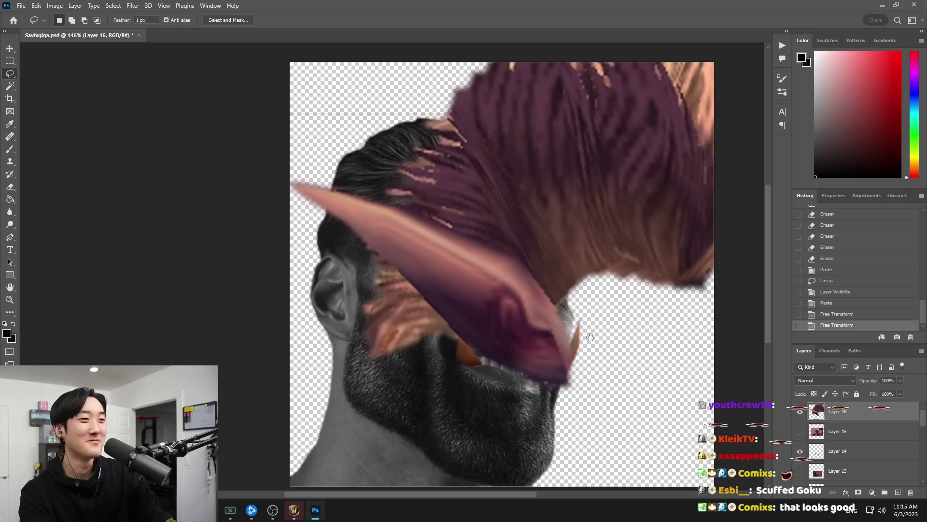
{"action": "left_click_drag", "start_coordinate": [571, 327], "coordinate": [539, 286]}
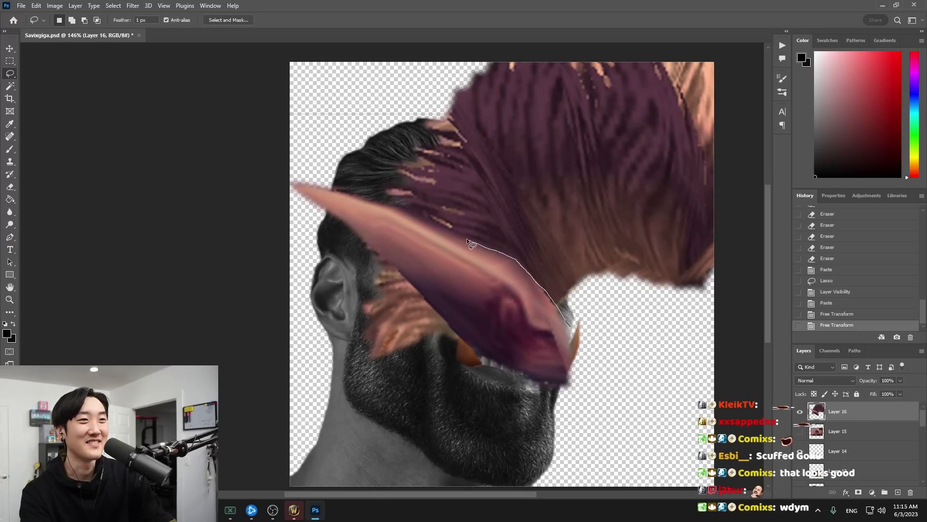
{"action": "mouse_move", "coordinate": [342, 189]}
{"action": "left_mouse_down"}
{"action": "mouse_move", "coordinate": [291, 204]}
{"action": "mouse_move", "coordinate": [427, 364]}
{"action": "mouse_move", "coordinate": [570, 420]}
{"action": "left_mouse_up"}
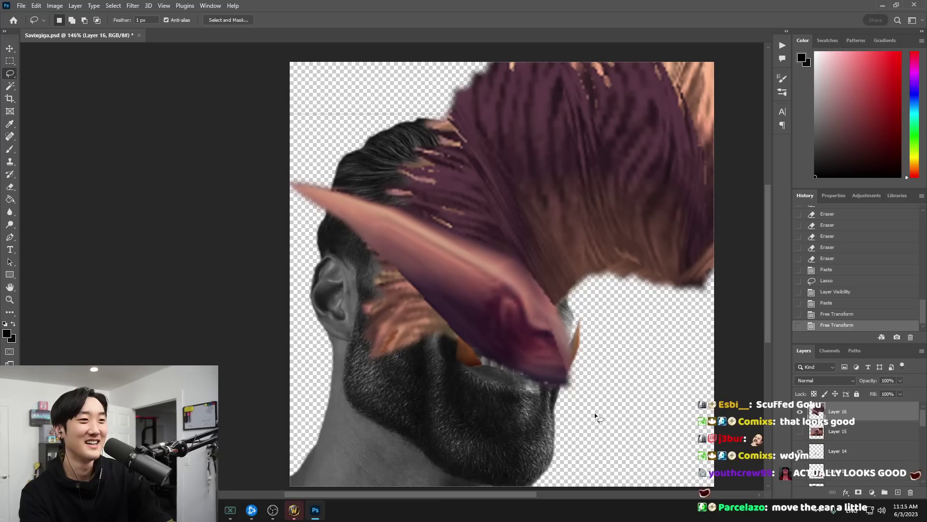
{"action": "left_click", "coordinate": [800, 414]}
{"action": "key", "text": "ctrl+v"}
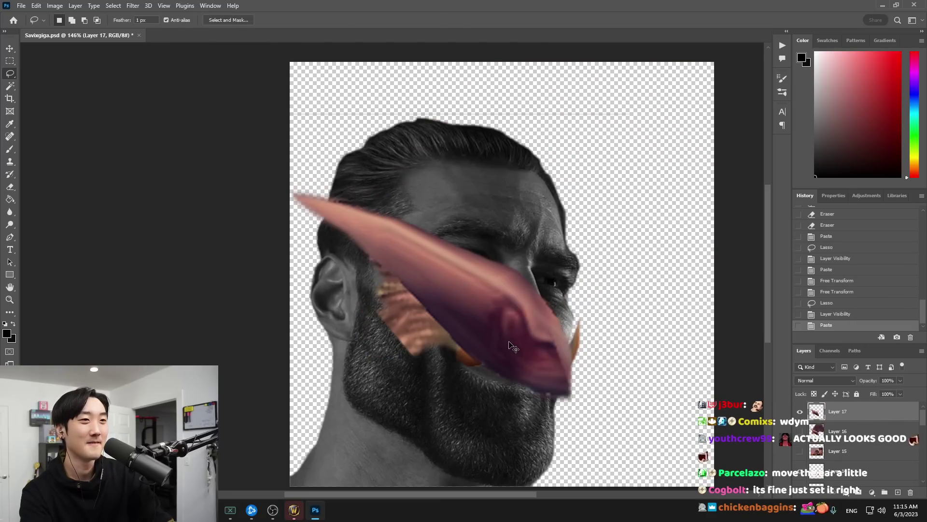
Scale the separate troll ear down proportionally and shift it across the man's face
{"action": "key", "text": "ctrl+t"}
{"action": "left_click_drag", "start_coordinate": [573, 183], "coordinate": [495, 249]}
{"action": "left_click_drag", "start_coordinate": [446, 291], "coordinate": [536, 248]}
{"action": "key", "text": "Return"}
Lasso and delete the leftover hair scraps around the troll ear
{"action": "mouse_move", "coordinate": [523, 340]}
{"action": "left_mouse_down"}
{"action": "mouse_move", "coordinate": [441, 259]}
{"action": "mouse_move", "coordinate": [531, 383]}
{"action": "left_mouse_up"}
{"action": "key", "text": "Delete"}
{"action": "key", "text": "ctrl+d"}
{"action": "mouse_move", "coordinate": [597, 178]}
{"action": "left_mouse_down"}
{"action": "mouse_move", "coordinate": [447, 163]}
{"action": "mouse_move", "coordinate": [761, 110]}
{"action": "mouse_move", "coordinate": [603, 232]}
{"action": "left_mouse_up"}
{"action": "key", "text": "Delete"}
{"action": "key", "text": "ctrl+d"}
Delete the faint background remnants above the man's hair on Layer 1 with a lasso selection
{"action": "scroll", "coordinate": [851, 443], "scroll_direction": "down", "scroll_amount": 2}
{"action": "left_click", "coordinate": [838, 471]}
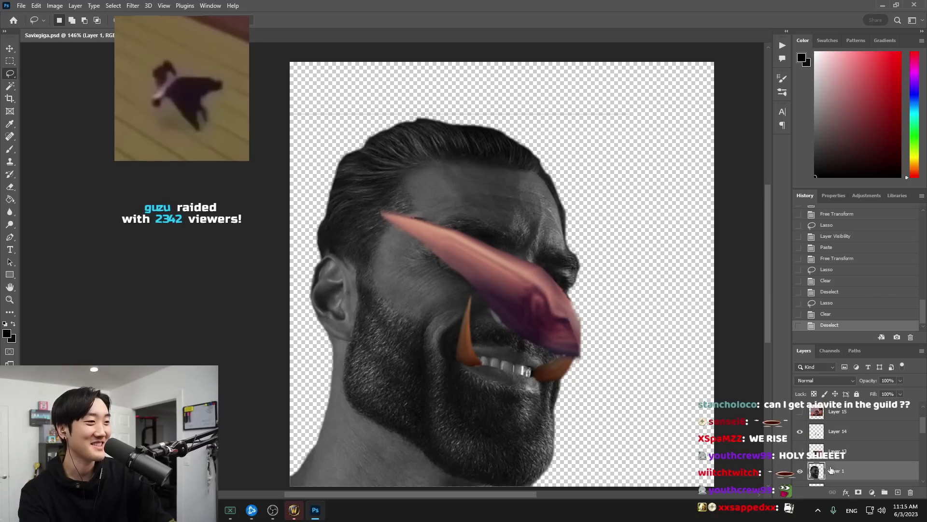
{"action": "left_click", "coordinate": [800, 472]}
{"action": "left_click", "coordinate": [800, 472]}
{"action": "mouse_move", "coordinate": [611, 78]}
{"action": "left_mouse_down"}
{"action": "mouse_move", "coordinate": [688, 118]}
{"action": "mouse_move", "coordinate": [524, 129]}
{"action": "mouse_move", "coordinate": [455, 118]}
{"action": "mouse_move", "coordinate": [340, 125]}
{"action": "left_mouse_up"}
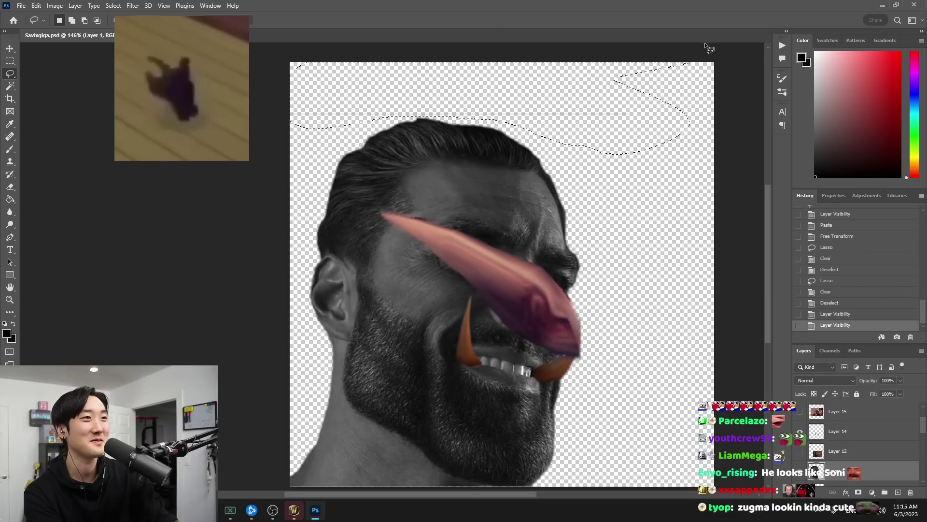
{"action": "key", "text": "Delete"}
{"action": "key", "text": "ctrl+d"}
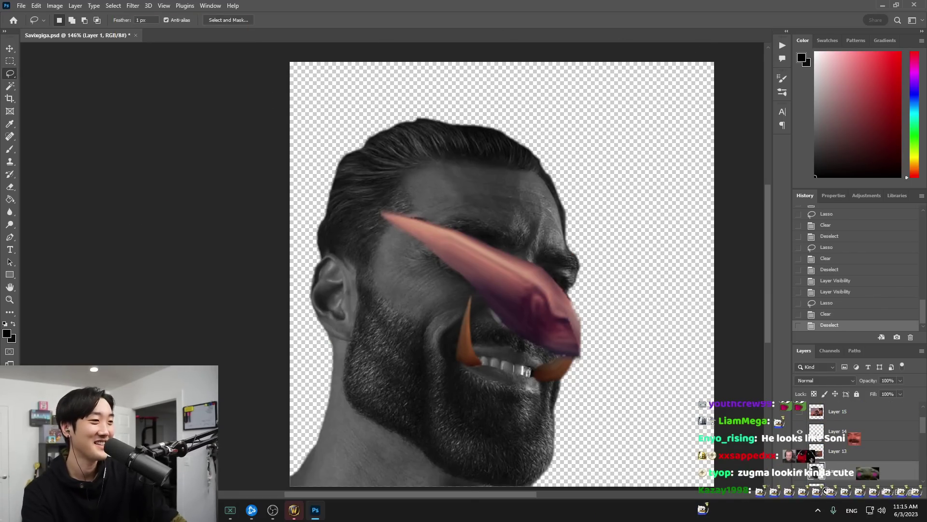
Move the troll ear on Layer 17 over the man's own ear
{"action": "left_click", "coordinate": [830, 437]}
{"action": "scroll", "coordinate": [826, 452], "scroll_direction": "up", "scroll_amount": 2}
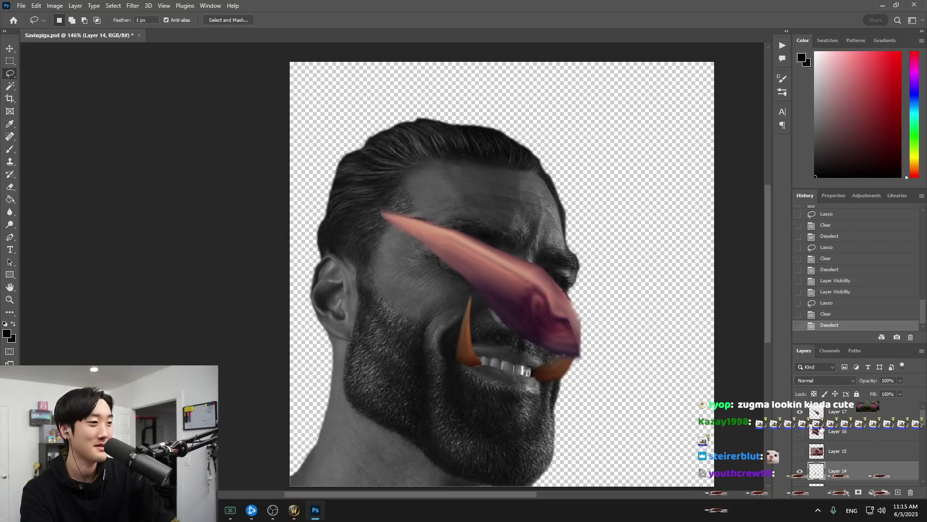
{"action": "left_click", "coordinate": [823, 415]}
{"action": "key", "text": "ctrl+t"}
{"action": "left_click_drag", "start_coordinate": [517, 262], "coordinate": [337, 272]}
{"action": "key", "text": "Return"}
Move the man's head, tusks and troll ear together to the right to make more room for the ear
{"action": "scroll", "coordinate": [831, 435], "scroll_direction": "down", "scroll_amount": 2}
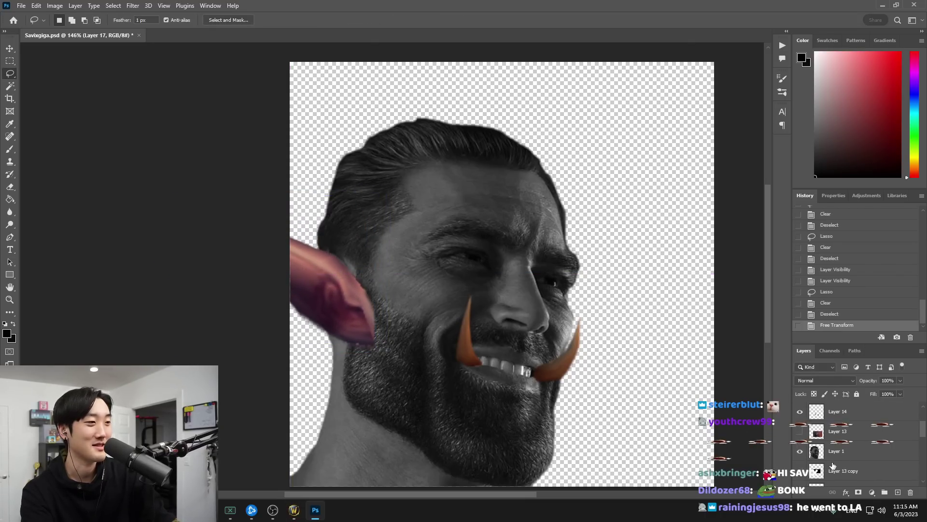
{"action": "left_click", "coordinate": [824, 452]}
{"action": "key", "text": "ctrl+t"}
{"action": "left_click_drag", "start_coordinate": [547, 369], "coordinate": [563, 341]}
{"action": "key", "text": "Return"}
{"action": "scroll", "coordinate": [631, 370], "scroll_direction": "down", "scroll_amount": 3}
{"action": "key", "text": "ctrl+t"}
{"action": "left_click_drag", "start_coordinate": [509, 319], "coordinate": [490, 319]}
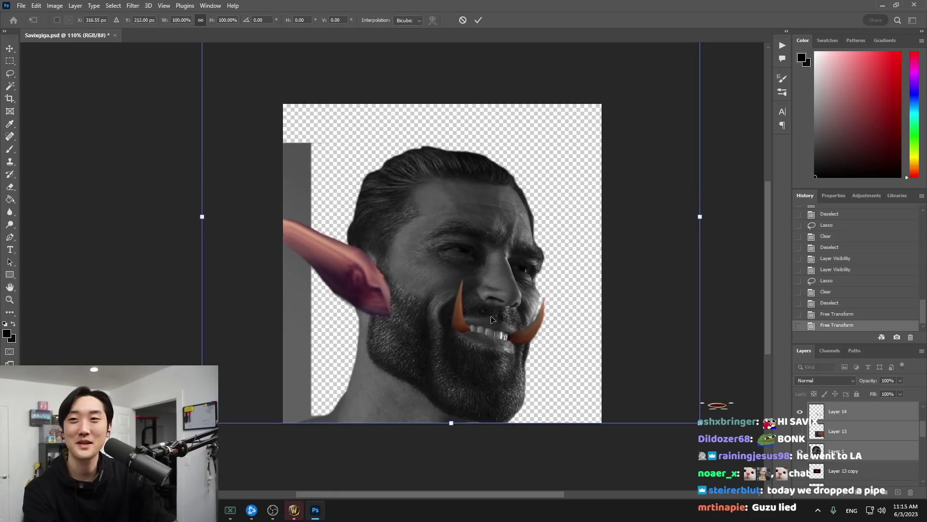
{"action": "key", "text": "Return"}
Lasso and delete the grey background strip behind the man's head and neck on Layer 1
{"action": "key", "text": "l"}
{"action": "left_click", "coordinate": [837, 451]}
{"action": "left_click", "coordinate": [800, 451]}
{"action": "left_click", "coordinate": [800, 451]}
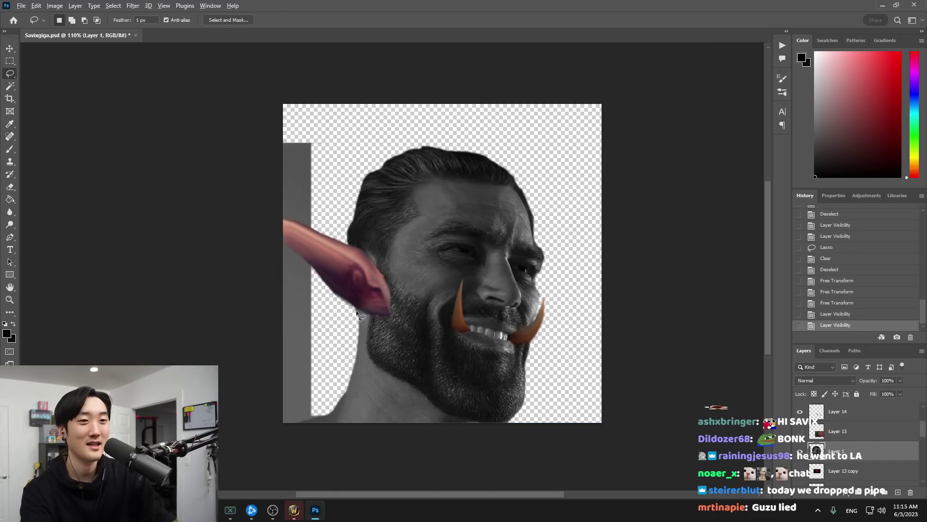
{"action": "scroll", "coordinate": [331, 309], "scroll_direction": "up", "scroll_amount": 4}
{"action": "left_click_drag", "start_coordinate": [344, 325], "coordinate": [467, 345]}
{"action": "left_click_drag", "start_coordinate": [394, 5], "coordinate": [344, 29]}
{"action": "key", "text": "Delete"}
{"action": "key", "text": "ctrl+d"}
Lasso and delete the remaining grey background patch beside the man's shoulder
{"action": "left_click_drag", "start_coordinate": [510, 352], "coordinate": [583, 178]}
{"action": "scroll", "coordinate": [531, 271], "scroll_direction": "up", "scroll_amount": 5}
{"action": "mouse_move", "coordinate": [520, 313]}
{"action": "left_mouse_down"}
{"action": "mouse_move", "coordinate": [511, 269]}
{"action": "mouse_move", "coordinate": [521, 330]}
{"action": "left_mouse_up"}
{"action": "left_click_drag", "start_coordinate": [501, 217], "coordinate": [511, 270]}
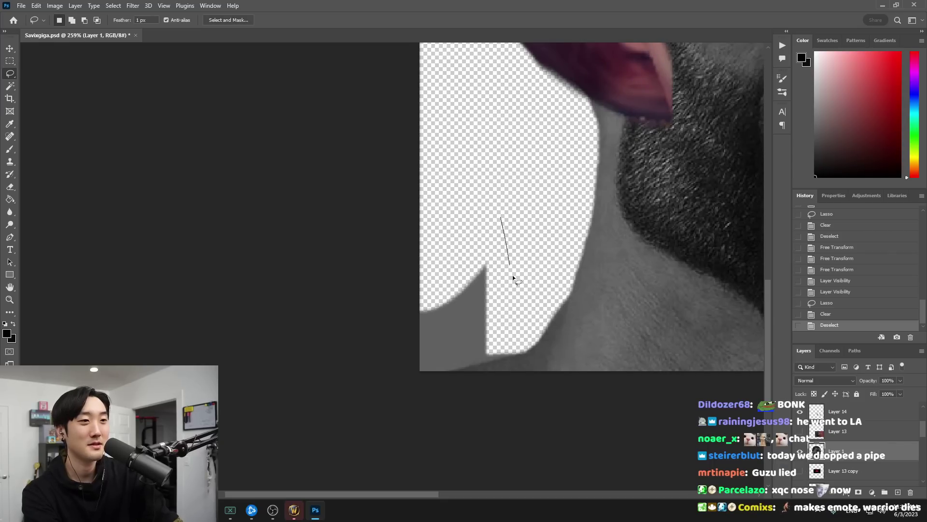
{"action": "mouse_move", "coordinate": [515, 351]}
{"action": "left_mouse_down"}
{"action": "mouse_move", "coordinate": [425, 377]}
{"action": "mouse_move", "coordinate": [415, 193]}
{"action": "left_mouse_up"}
{"action": "key", "text": "Delete"}
{"action": "key", "text": "ctrl+d"}
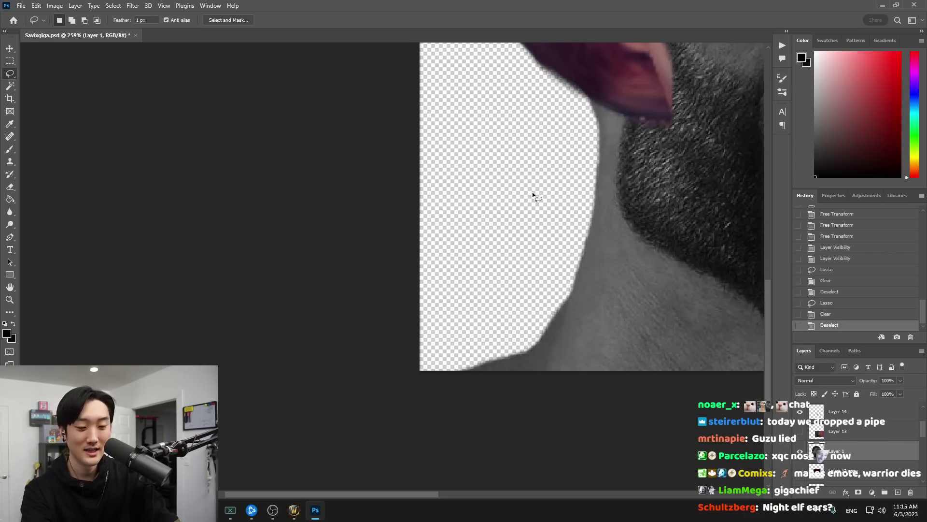
Erase the background remnants around the man's head on Layer 1 using the Eraser at size 70
{"action": "scroll", "coordinate": [551, 226], "scroll_direction": "down", "scroll_amount": 4}
{"action": "key", "text": "e"}
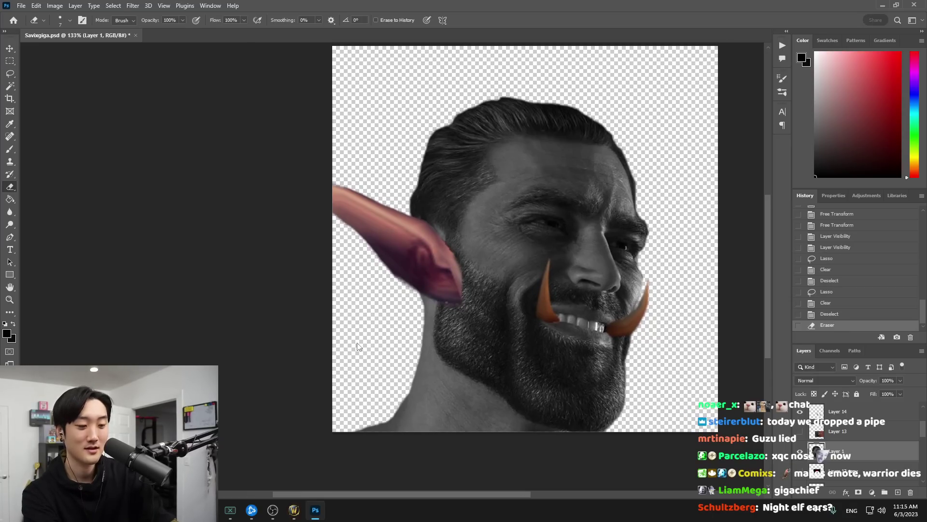
{"action": "key", "text": "bracketright"}
{"action": "key", "text": "bracketright"}
{"action": "key", "text": "bracketright"}
{"action": "key", "text": "bracketright"}
{"action": "key", "text": "bracketright"}
{"action": "key", "text": "bracketright"}
{"action": "key", "text": "bracketright"}
{"action": "key", "text": "bracketright"}
{"action": "key", "text": "bracketright"}
{"action": "key", "text": "bracketright"}
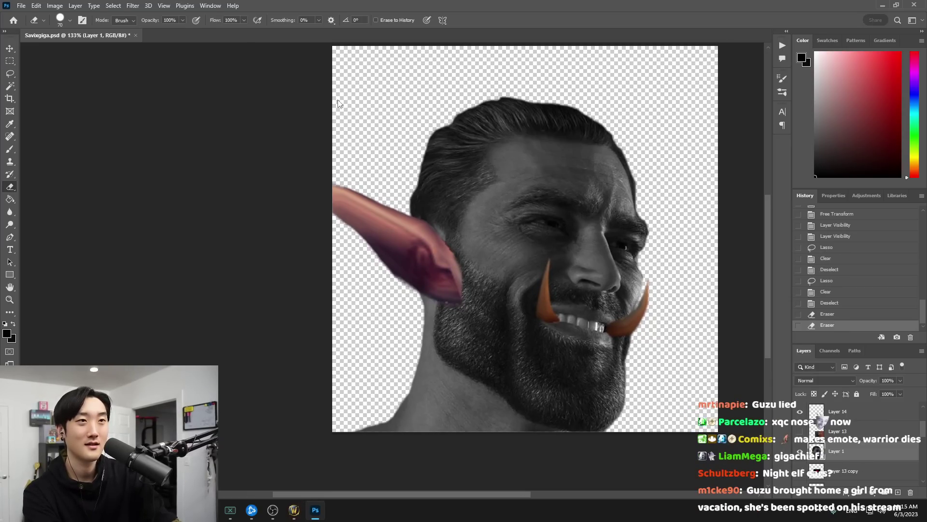
{"action": "left_click_drag", "start_coordinate": [324, 336], "coordinate": [344, 105]}
{"action": "left_click_drag", "start_coordinate": [370, 122], "coordinate": [345, 188]}
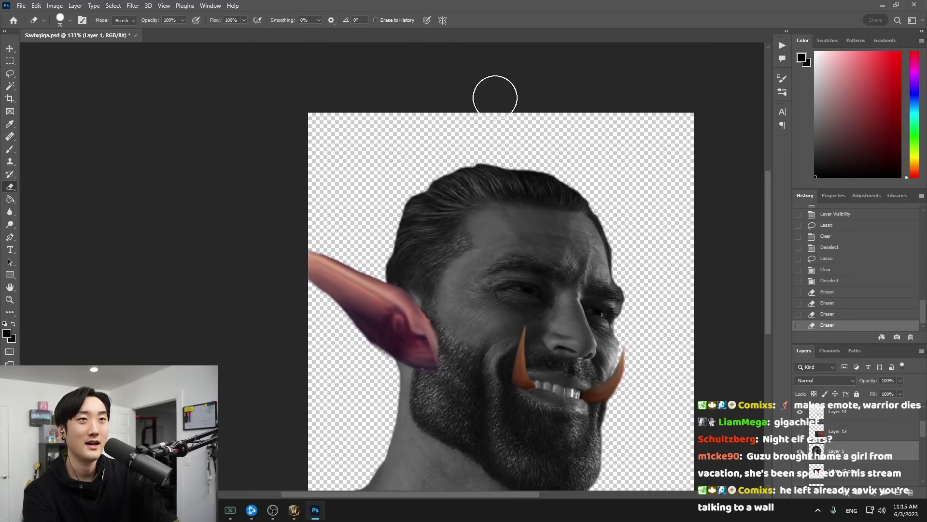
{"action": "mouse_move", "coordinate": [725, 107]}
{"action": "left_mouse_down"}
{"action": "mouse_move", "coordinate": [710, 233]}
{"action": "mouse_move", "coordinate": [715, 384]}
{"action": "left_mouse_up"}
{"action": "left_click_drag", "start_coordinate": [696, 432], "coordinate": [610, 376]}
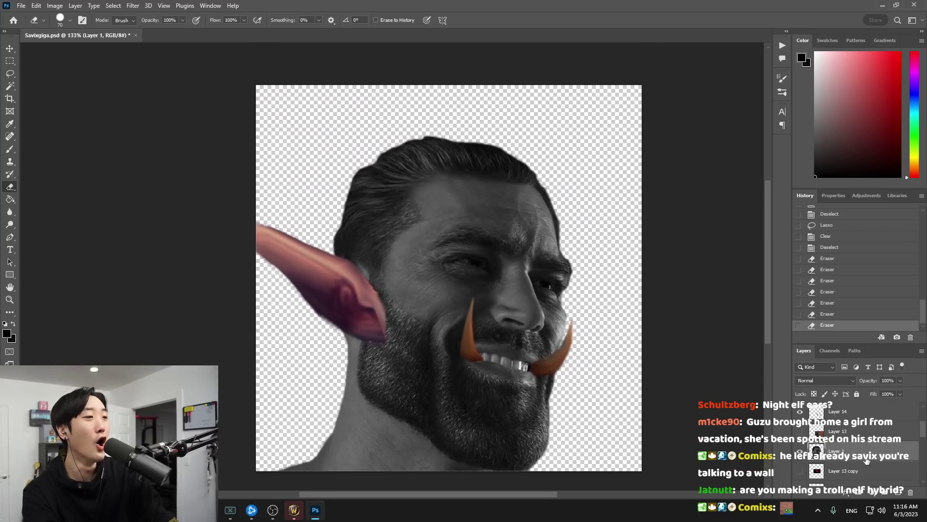
Add a new layer above the man's head layer, clip it to Layer 1, and activate the Brush
{"action": "left_click", "coordinate": [843, 412]}
{"action": "left_click", "coordinate": [800, 412]}
{"action": "left_click", "coordinate": [800, 452]}
{"action": "left_click", "coordinate": [800, 451]}
{"action": "scroll", "coordinate": [563, 395], "scroll_direction": "down", "scroll_amount": 2}
{"action": "left_click_drag", "start_coordinate": [563, 395], "coordinate": [557, 379]}
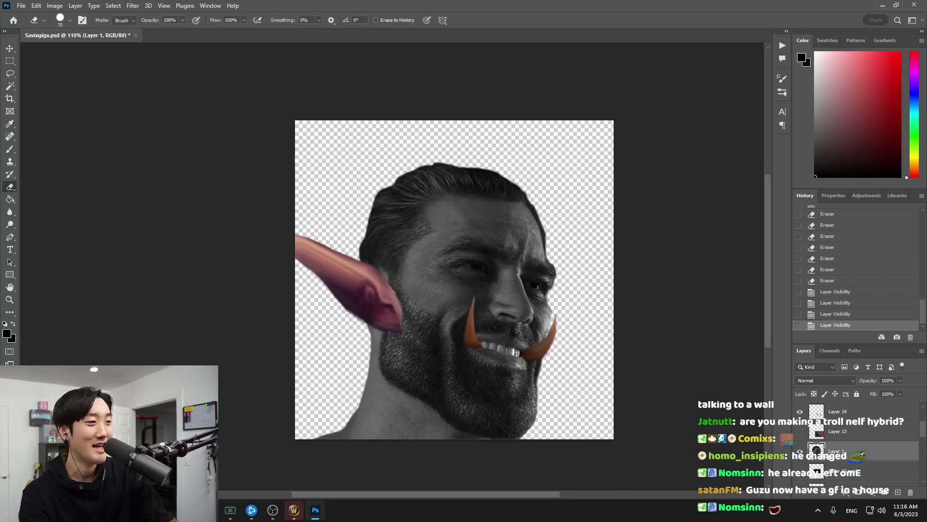
{"action": "right_click", "coordinate": [841, 452]}
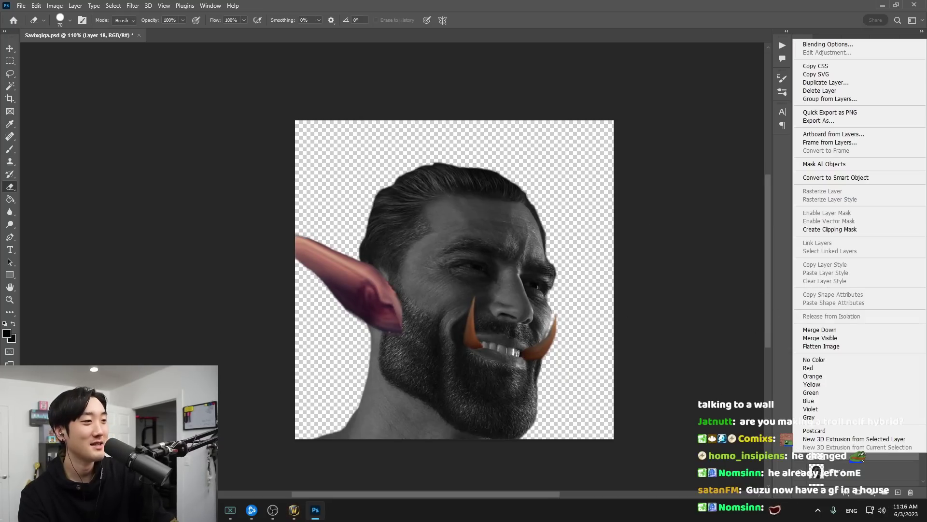
{"action": "left_click", "coordinate": [843, 229]}
{"action": "key", "text": "b"}
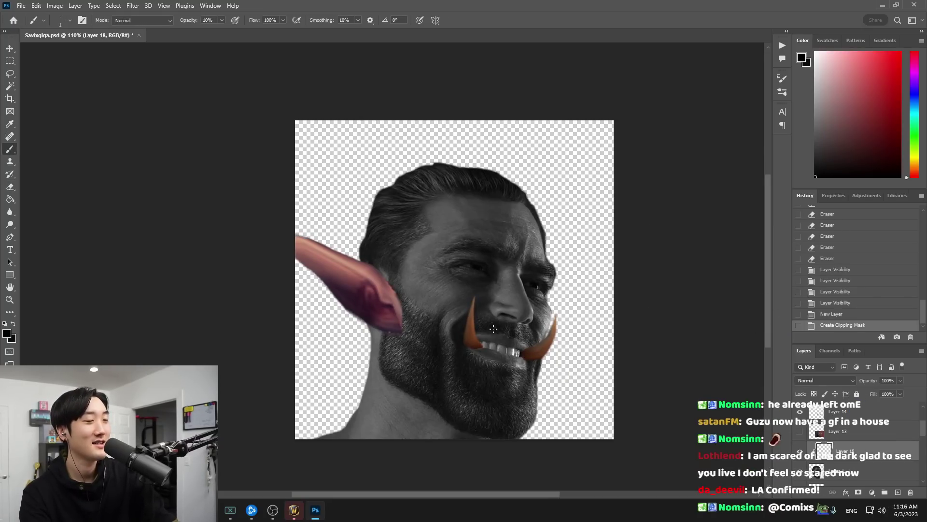
{"action": "left_click", "coordinate": [836, 380]}
{"action": "key", "text": "alt+Tab"}
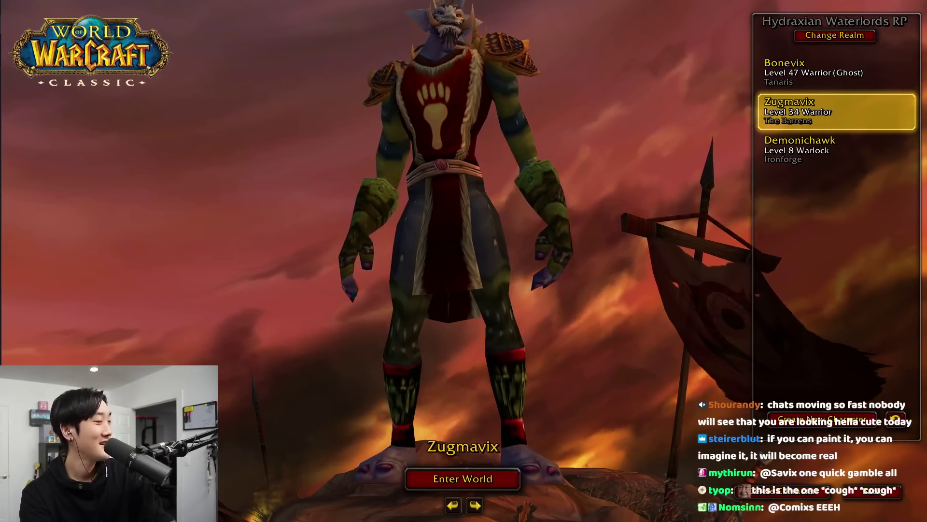
{"action": "key", "text": "alt+Tab"}
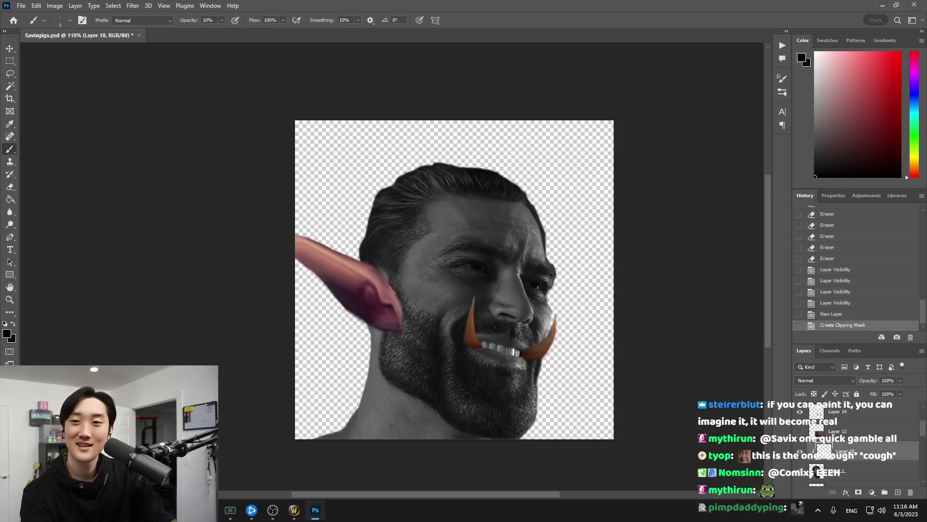
{"action": "left_click", "coordinate": [550, 336]}
{"action": "scroll", "coordinate": [623, 408], "scroll_direction": "up", "scroll_amount": 3}
{"action": "left_click_drag", "start_coordinate": [578, 372], "coordinate": [613, 353]}
{"action": "scroll", "coordinate": [611, 351], "scroll_direction": "down", "scroll_amount": 2}
{"action": "scroll", "coordinate": [600, 355], "scroll_direction": "down", "scroll_amount": 2}
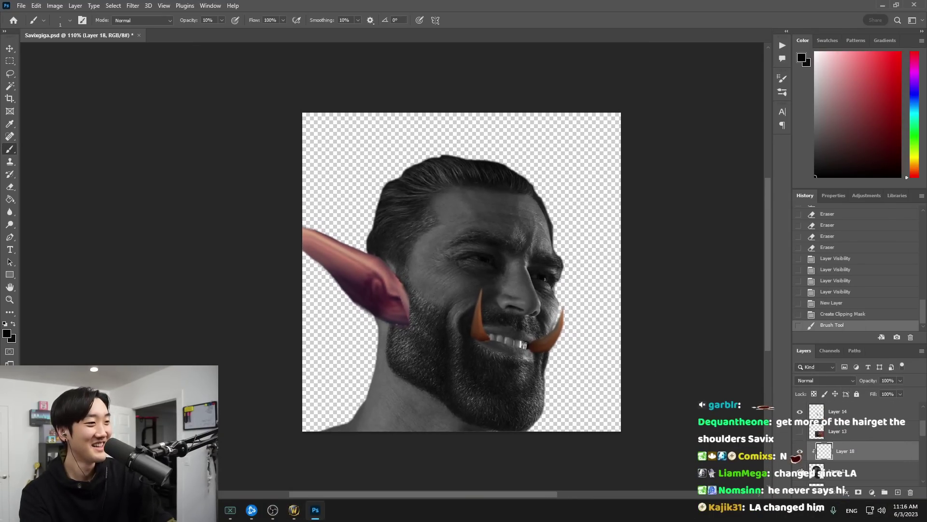
Toggle the visibility of the head, tusk and Layer 13 layers to identify them, and delete Layer 13
{"action": "left_click", "coordinate": [800, 471]}
{"action": "left_click", "coordinate": [800, 471]}
{"action": "left_click", "coordinate": [799, 411]}
{"action": "left_click", "coordinate": [799, 411]}
{"action": "left_click", "coordinate": [839, 433]}
{"action": "left_click", "coordinate": [800, 431]}
{"action": "left_click", "coordinate": [800, 431]}
{"action": "left_click_drag", "start_coordinate": [842, 435], "coordinate": [910, 493]}
Check what Layers 16 and 15 contain by toggling their visibility, and delete the troll screenshot on Layer 15
{"action": "scroll", "coordinate": [822, 434], "scroll_direction": "up", "scroll_amount": 3}
{"action": "left_click", "coordinate": [816, 434]}
{"action": "left_click", "coordinate": [800, 430]}
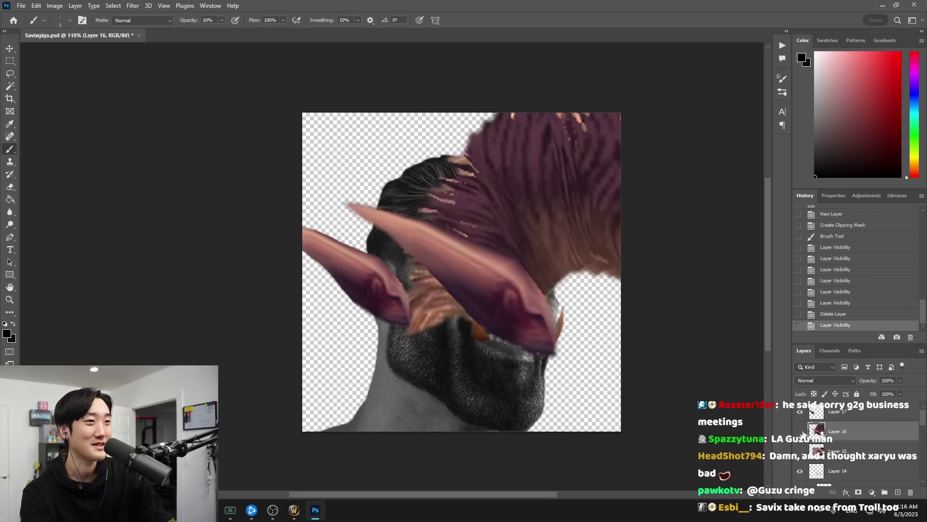
{"action": "left_click", "coordinate": [800, 431]}
{"action": "left_click", "coordinate": [799, 451]}
{"action": "left_click", "coordinate": [800, 451]}
{"action": "left_click", "coordinate": [838, 450]}
{"action": "left_click_drag", "start_coordinate": [809, 485], "coordinate": [910, 492]}
Show the mohawk hair on Layer 16 again and nudge it slightly down and to the right
{"action": "left_click", "coordinate": [821, 432]}
{"action": "left_click", "coordinate": [800, 433]}
{"action": "key", "text": "ctrl+t"}
{"action": "left_click_drag", "start_coordinate": [536, 266], "coordinate": [548, 280]}
{"action": "key", "text": "Return"}
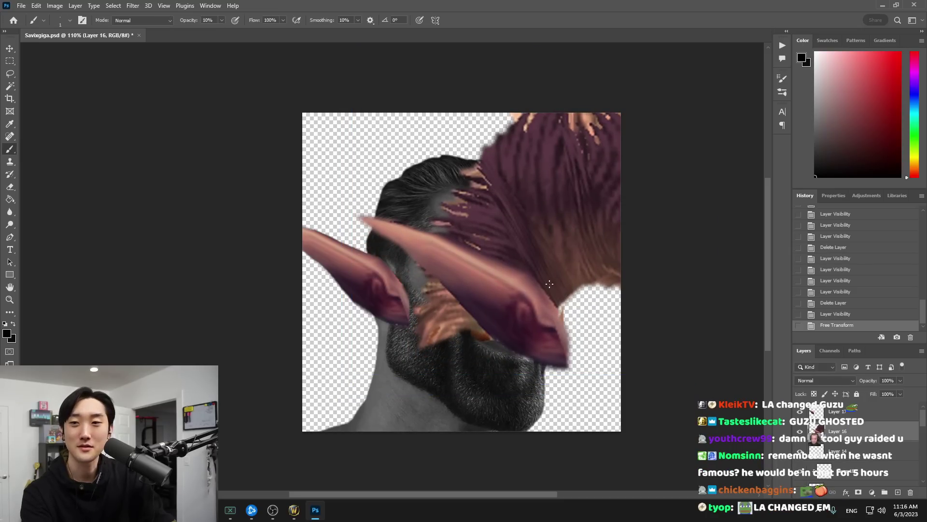
Lasso the extra ear attached to the mohawk on Layer 16, delete it, and clear the selection
{"action": "key", "text": "l"}
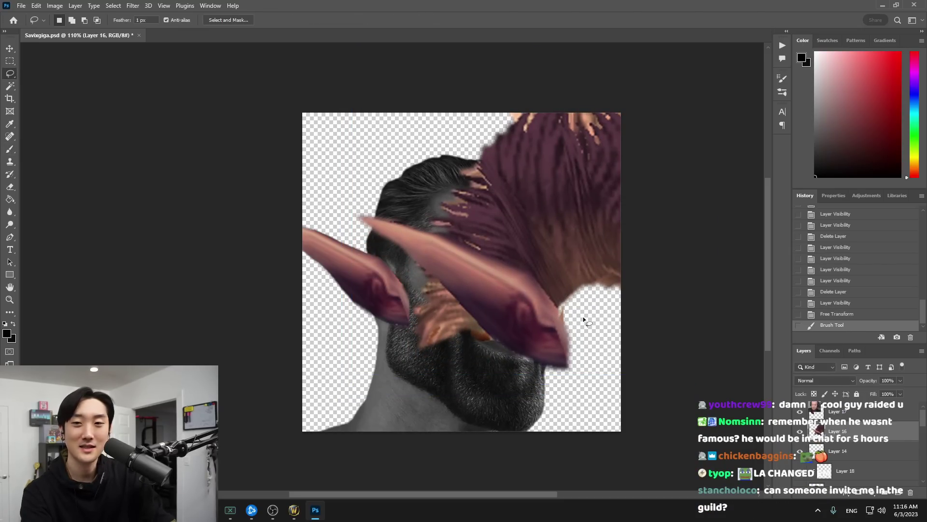
{"action": "mouse_move", "coordinate": [563, 306]}
{"action": "left_mouse_down"}
{"action": "mouse_move", "coordinate": [531, 276]}
{"action": "mouse_move", "coordinate": [503, 262]}
{"action": "left_mouse_up"}
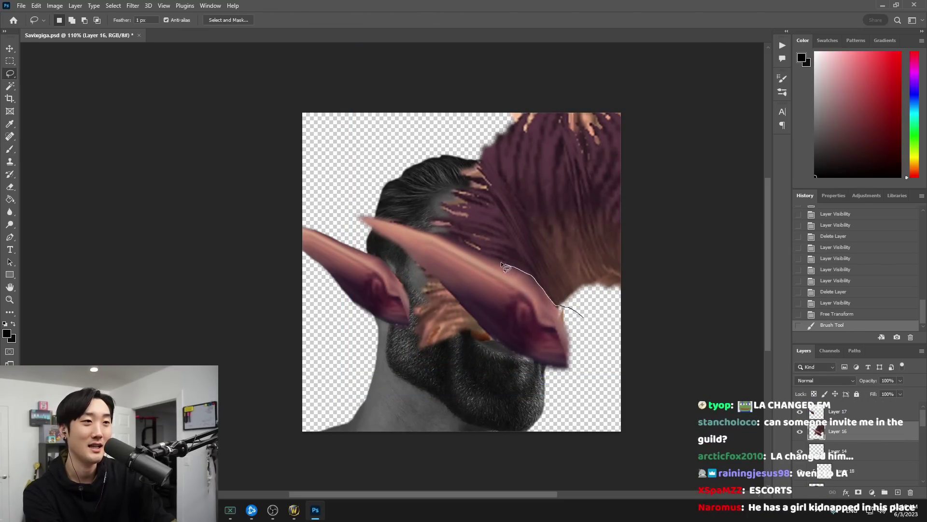
{"action": "key", "text": "Delete"}
{"action": "key", "text": "ctrl+d"}
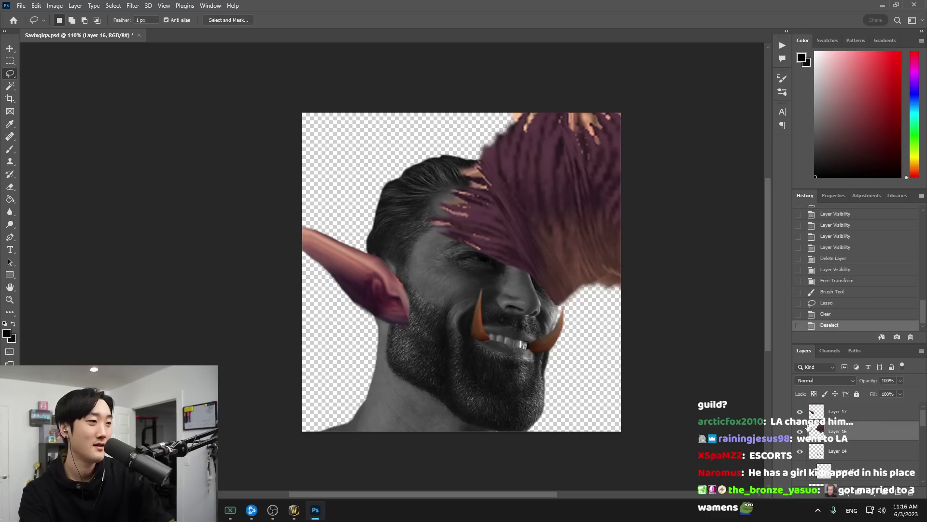
Free Transform the mohawk on Layer 16 so it stands upright on top of the man's head
{"action": "left_click", "coordinate": [800, 431]}
{"action": "left_click", "coordinate": [800, 431]}
{"action": "key", "text": "ctrl+t"}
{"action": "left_click_drag", "start_coordinate": [595, 232], "coordinate": [441, 168]}
{"action": "scroll", "coordinate": [498, 209], "scroll_direction": "down", "scroll_amount": 5}
{"action": "mouse_move", "coordinate": [493, 192]}
{"action": "left_mouse_down"}
{"action": "mouse_move", "coordinate": [513, 172]}
{"action": "mouse_move", "coordinate": [505, 181]}
{"action": "left_mouse_up"}
{"action": "key", "text": "Return"}
{"action": "scroll", "coordinate": [506, 220], "scroll_direction": "down", "scroll_amount": 4}
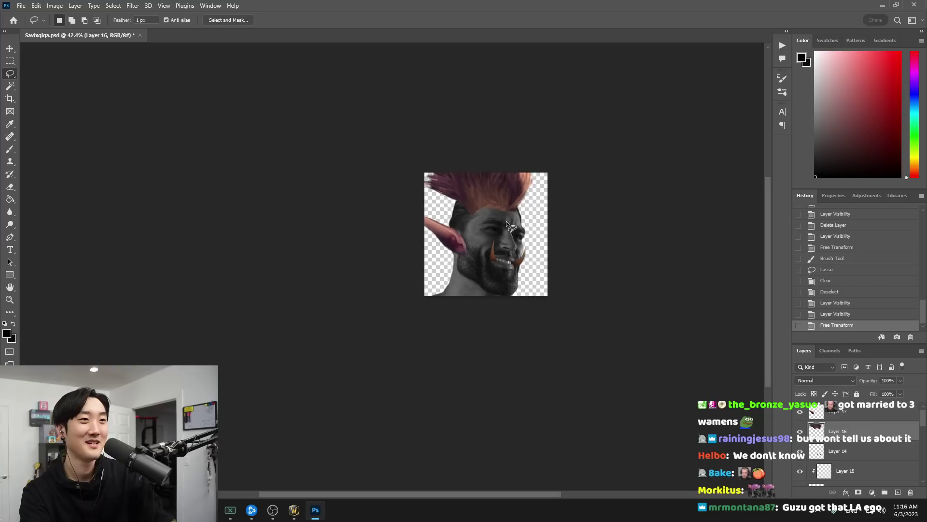
Duplicate the mohawk layer, then rotate and shift the copy toward the back of the head
{"action": "scroll", "coordinate": [498, 186], "scroll_direction": "up", "scroll_amount": 5}
{"action": "key", "text": "ctrl+j"}
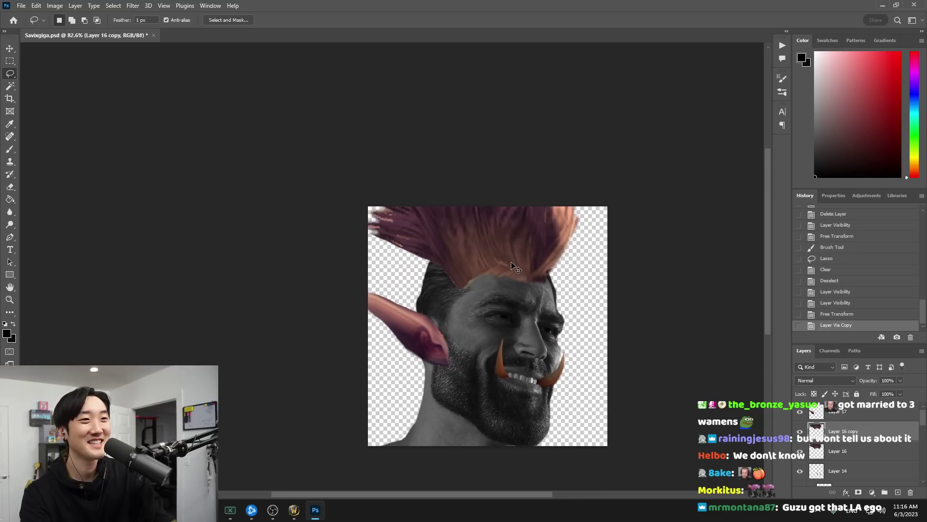
{"action": "key", "text": "ctrl+t"}
{"action": "left_click_drag", "start_coordinate": [516, 324], "coordinate": [443, 273]}
{"action": "key", "text": "Return"}
{"action": "key", "text": "l"}
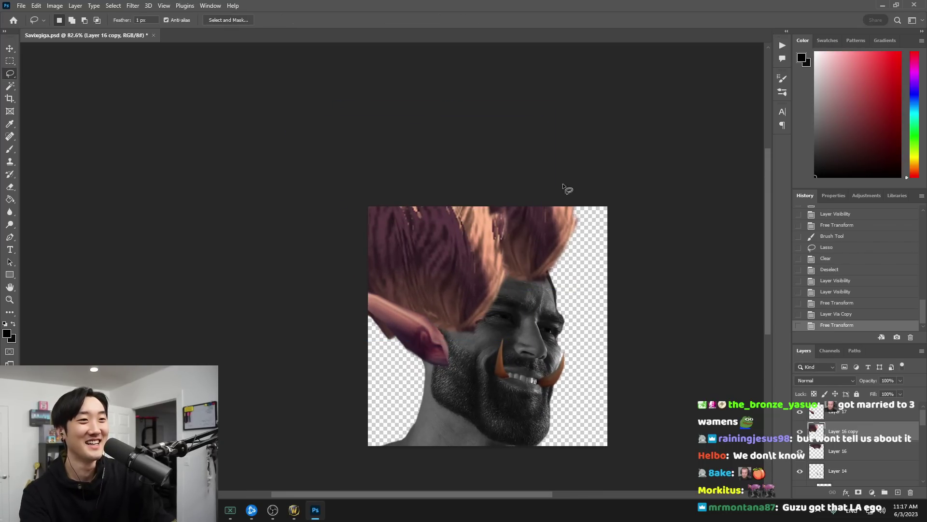
Rotate the mohawk copy to sweep backward behind the ear and move it below Layer 16 in the layer order
{"action": "key", "text": "ctrl+t"}
{"action": "mouse_move", "coordinate": [538, 200]}
{"action": "left_mouse_down"}
{"action": "mouse_move", "coordinate": [428, 90]}
{"action": "mouse_move", "coordinate": [474, 140]}
{"action": "mouse_move", "coordinate": [556, 203]}
{"action": "mouse_move", "coordinate": [604, 267]}
{"action": "left_mouse_up"}
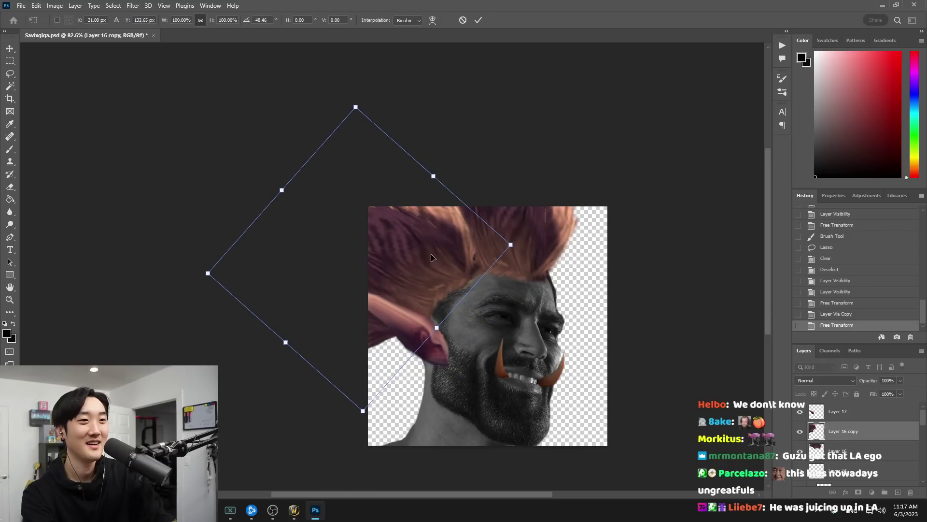
{"action": "key", "text": "Return"}
{"action": "left_click_drag", "start_coordinate": [844, 437], "coordinate": [843, 460]}
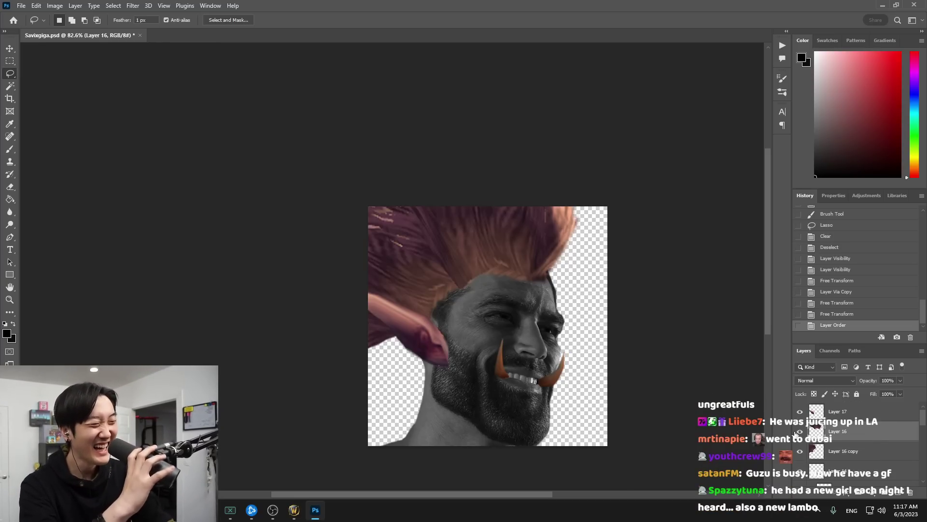
Soften the lower edge of the mohawk on Layer 16 with a soft Eraser at 30% opacity to blend it with the copy
{"action": "left_click", "coordinate": [838, 431]}
{"action": "left_click", "coordinate": [800, 431]}
{"action": "left_click", "coordinate": [801, 432]}
{"action": "key", "text": "e"}
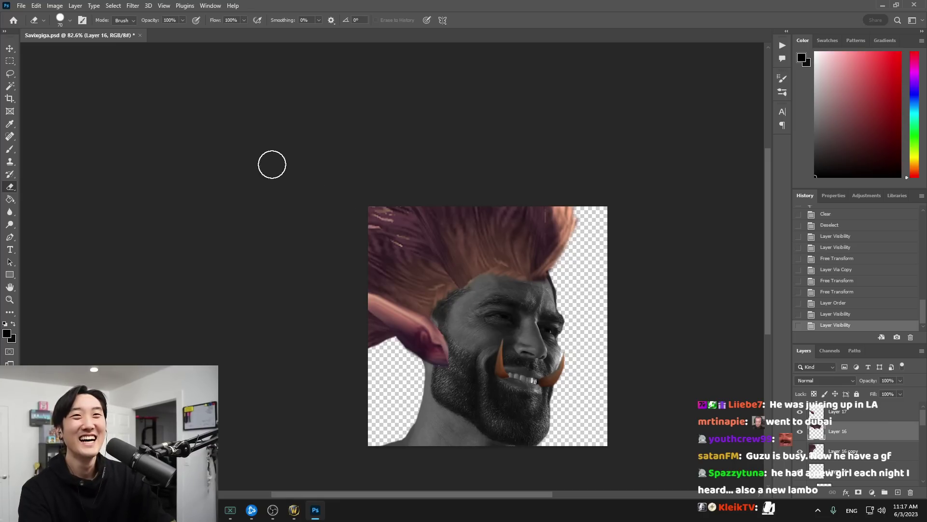
{"action": "key", "text": "3"}
{"action": "left_click", "coordinate": [66, 21]}
{"action": "left_click", "coordinate": [20, 110]}
{"action": "mouse_move", "coordinate": [471, 304]}
{"action": "left_mouse_down"}
{"action": "mouse_move", "coordinate": [487, 323]}
{"action": "mouse_move", "coordinate": [464, 288]}
{"action": "left_mouse_up"}
{"action": "mouse_move", "coordinate": [457, 288]}
{"action": "left_mouse_down"}
{"action": "mouse_move", "coordinate": [422, 271]}
{"action": "mouse_move", "coordinate": [451, 302]}
{"action": "left_mouse_up"}
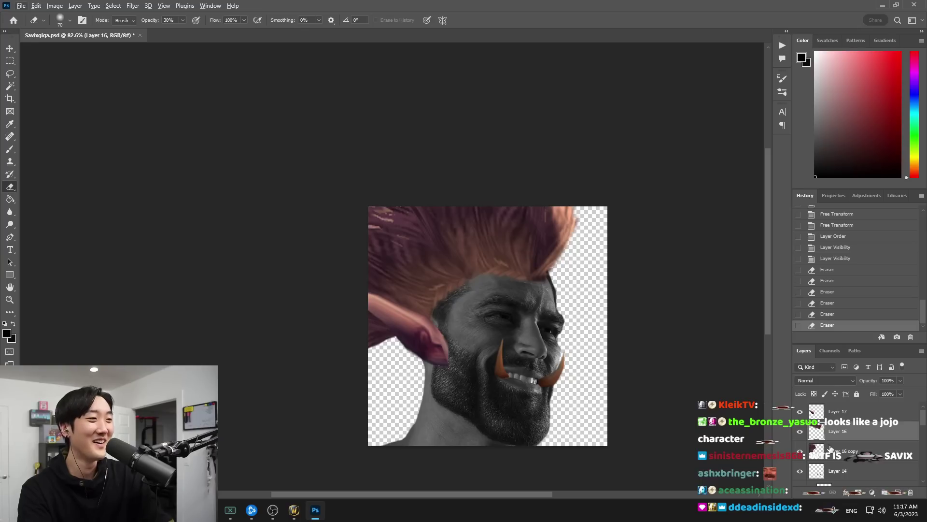
Rotate the mohawk on Layer 16 about 4° clockwise and nudge it to fit the hairline
{"action": "key", "text": "ctrl+t"}
{"action": "left_click_drag", "start_coordinate": [646, 217], "coordinate": [648, 232]}
{"action": "left_click_drag", "start_coordinate": [516, 215], "coordinate": [531, 208]}
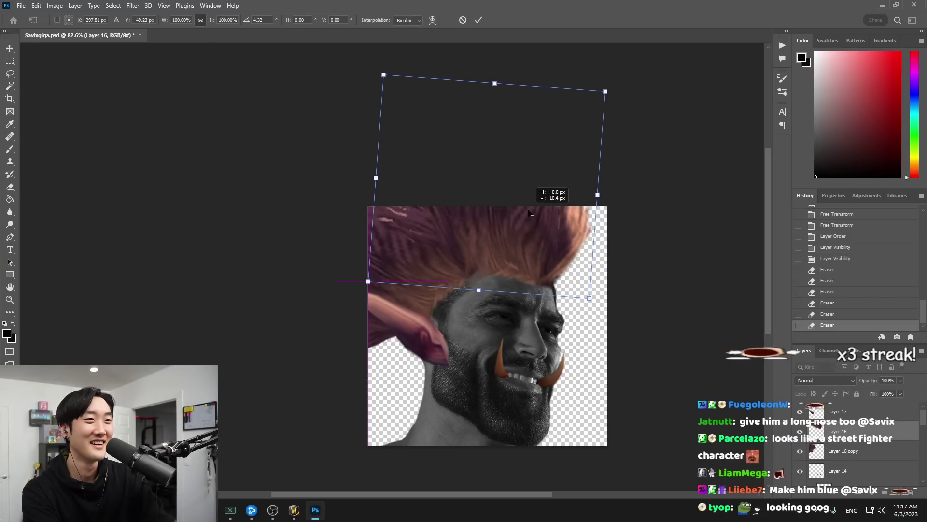
{"action": "key", "text": "Return"}
Erase more of the mohawk's lower edge along the hairline at 30% opacity
{"action": "mouse_move", "coordinate": [488, 300]}
{"action": "left_mouse_down"}
{"action": "mouse_move", "coordinate": [463, 289]}
{"action": "mouse_move", "coordinate": [452, 340]}
{"action": "left_mouse_up"}
{"action": "scroll", "coordinate": [587, 381], "scroll_direction": "down", "scroll_amount": 1}
{"action": "scroll", "coordinate": [587, 381], "scroll_direction": "up", "scroll_amount": 1}
{"action": "left_click_drag", "start_coordinate": [627, 396], "coordinate": [615, 376]}
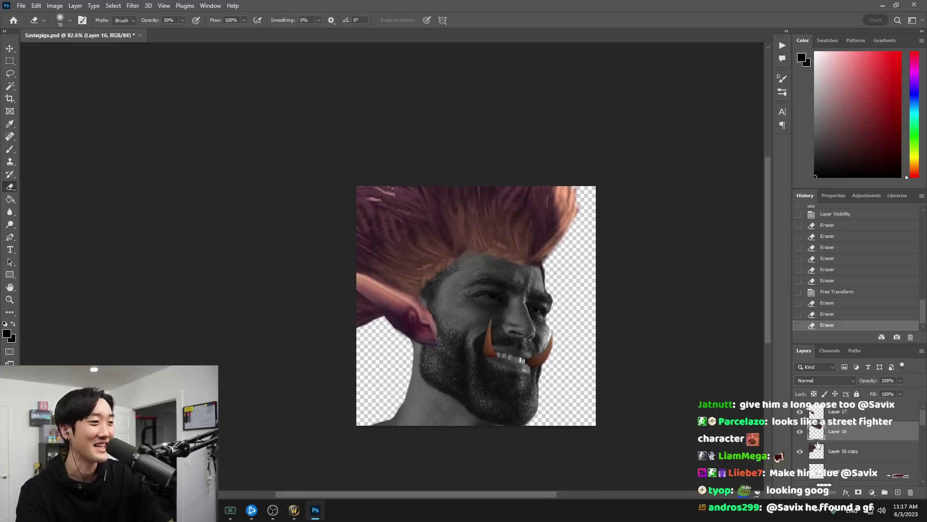
Identify the ear on Layer 17 and shift its colour toward blue with Color Balance
{"action": "left_click", "coordinate": [845, 412]}
{"action": "left_click", "coordinate": [800, 412]}
{"action": "left_click", "coordinate": [799, 412]}
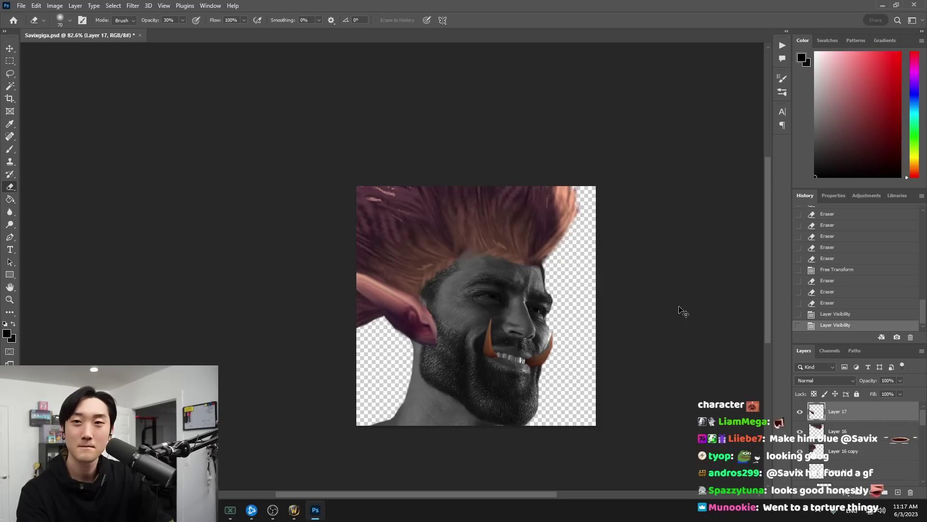
{"action": "key", "text": "ctrl+b"}
{"action": "mouse_move", "coordinate": [665, 163]}
{"action": "left_mouse_down"}
{"action": "mouse_move", "coordinate": [675, 166]}
{"action": "mouse_move", "coordinate": [644, 155]}
{"action": "mouse_move", "coordinate": [659, 153]}
{"action": "left_mouse_up"}
{"action": "key", "text": "Return"}
Paint the whole head and neck bright blue on the clipped Layer 18 with the Brush at 100% opacity
{"action": "left_click", "coordinate": [854, 454]}
{"action": "scroll", "coordinate": [854, 454], "scroll_direction": "down", "scroll_amount": 2}
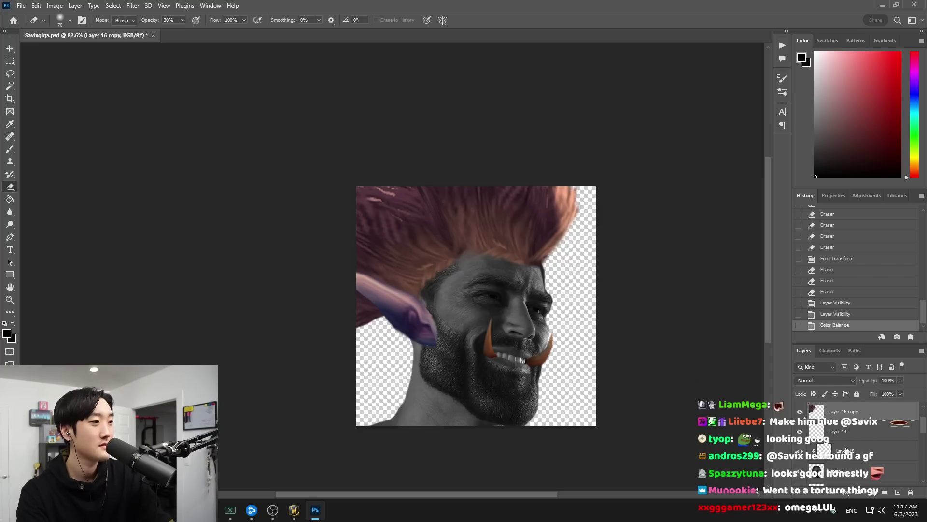
{"action": "left_click", "coordinate": [853, 470]}
{"action": "left_click", "coordinate": [852, 453]}
{"action": "key", "text": "b"}
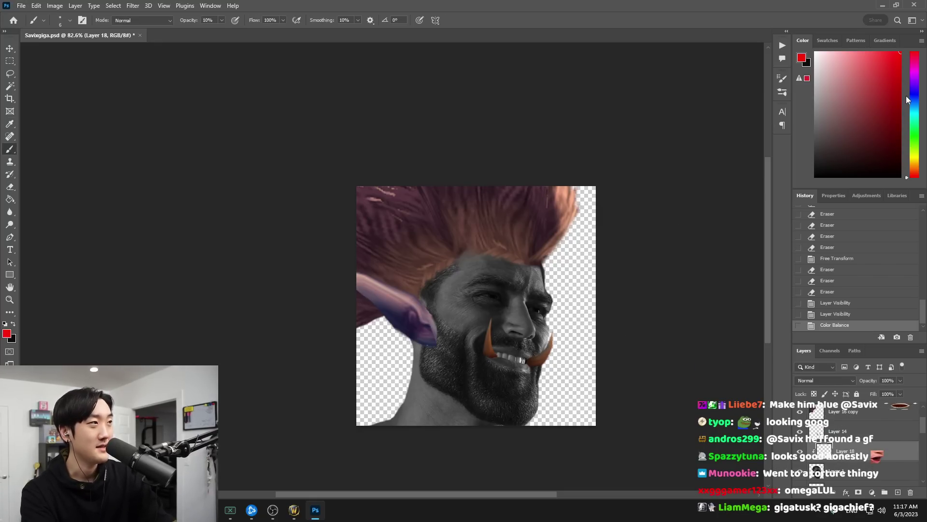
{"action": "left_click_drag", "start_coordinate": [908, 96], "coordinate": [908, 106]}
{"action": "left_click", "coordinate": [887, 78]}
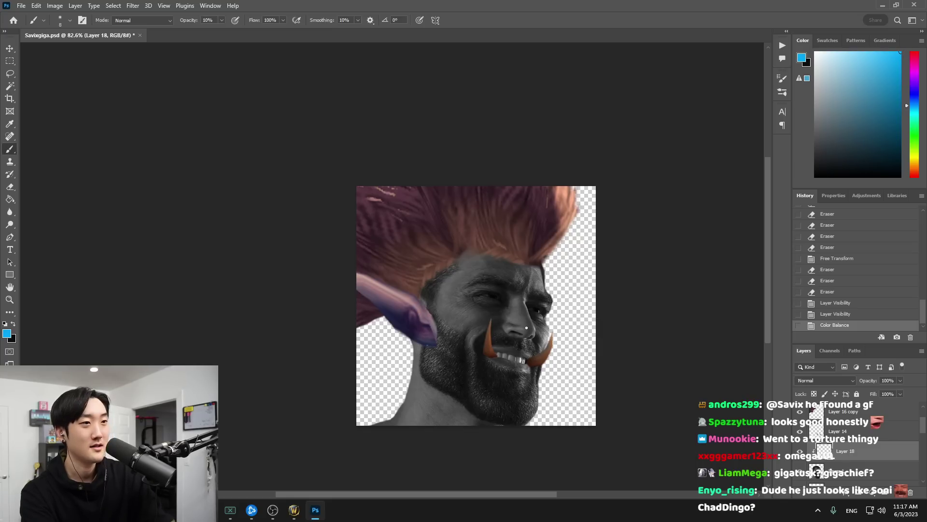
{"action": "mouse_move", "coordinate": [473, 398]}
{"action": "left_mouse_down"}
{"action": "mouse_move", "coordinate": [464, 416]}
{"action": "mouse_move", "coordinate": [423, 426]}
{"action": "left_mouse_up"}
{"action": "key", "text": "0"}
{"action": "mouse_move", "coordinate": [498, 393]}
{"action": "left_mouse_down"}
{"action": "mouse_move", "coordinate": [517, 408]}
{"action": "mouse_move", "coordinate": [476, 398]}
{"action": "mouse_move", "coordinate": [425, 348]}
{"action": "mouse_move", "coordinate": [456, 270]}
{"action": "mouse_move", "coordinate": [478, 249]}
{"action": "left_mouse_up"}
Cycle through blending modes for the blue paint on Layer 18 and settle on Soft Light
{"action": "left_click", "coordinate": [821, 381]}
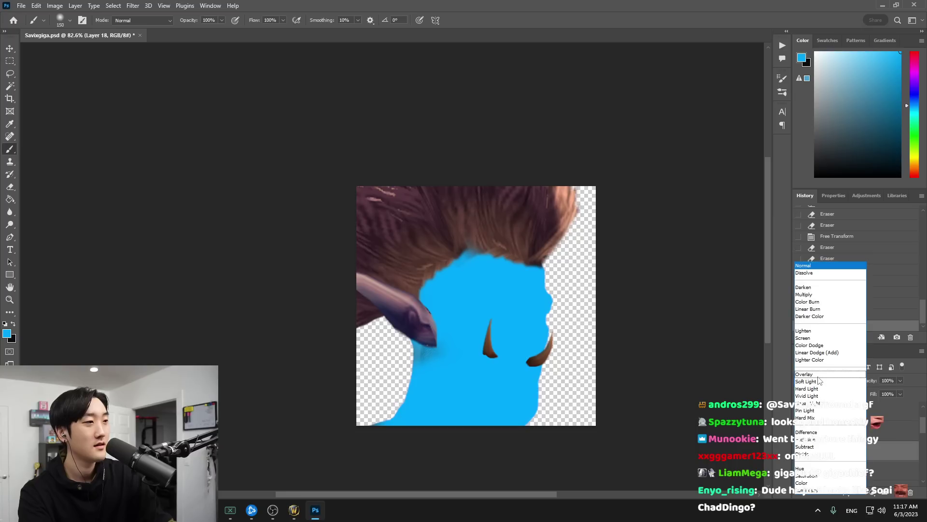
{"action": "left_click", "coordinate": [821, 272]}
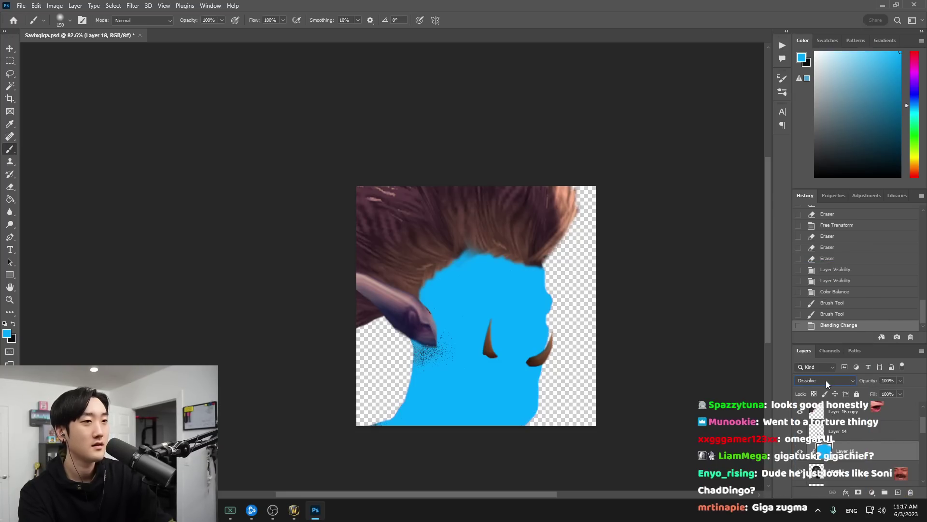
{"action": "scroll", "coordinate": [826, 380], "scroll_direction": "down", "scroll_amount": 6}
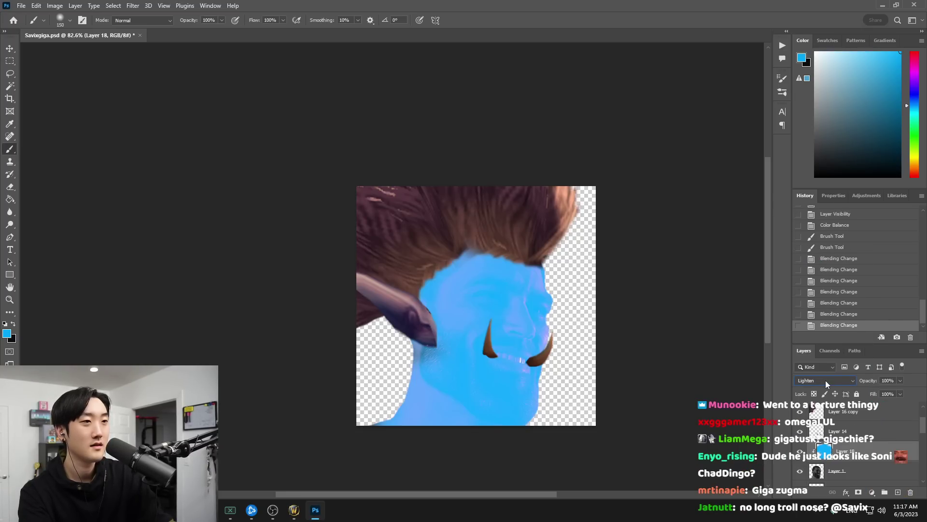
{"action": "scroll", "coordinate": [825, 381], "scroll_direction": "down", "scroll_amount": 3}
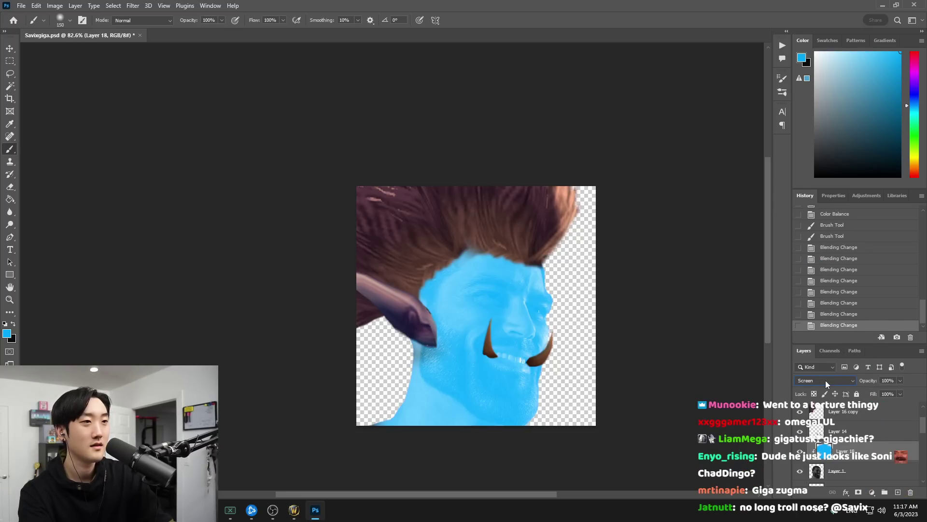
{"action": "scroll", "coordinate": [825, 381], "scroll_direction": "up", "scroll_amount": 1}
{"action": "scroll", "coordinate": [825, 380], "scroll_direction": "down", "scroll_amount": 1}
{"action": "scroll", "coordinate": [825, 381], "scroll_direction": "up", "scroll_amount": 1}
{"action": "scroll", "coordinate": [825, 381], "scroll_direction": "down", "scroll_amount": 3}
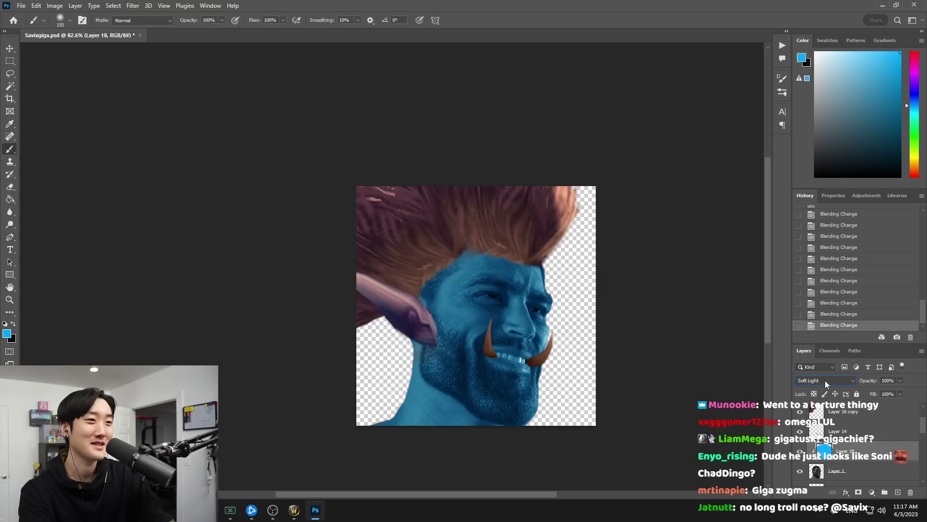
{"action": "left_click", "coordinate": [10, 61]}
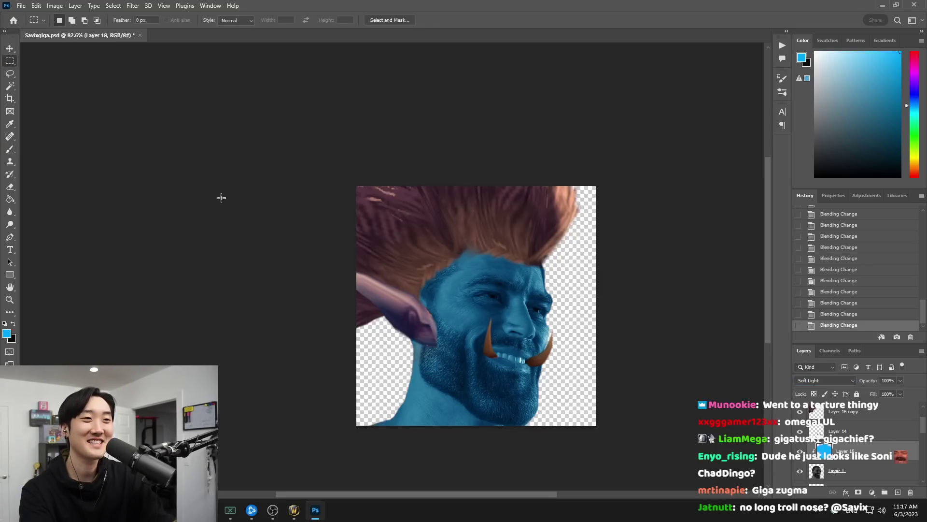
Sample the ear's muted pink for the Brush, try a stroke on the man's temple, and undo the stroke
{"action": "scroll", "coordinate": [580, 362], "scroll_direction": "up", "scroll_amount": 2}
{"action": "key", "text": "b"}
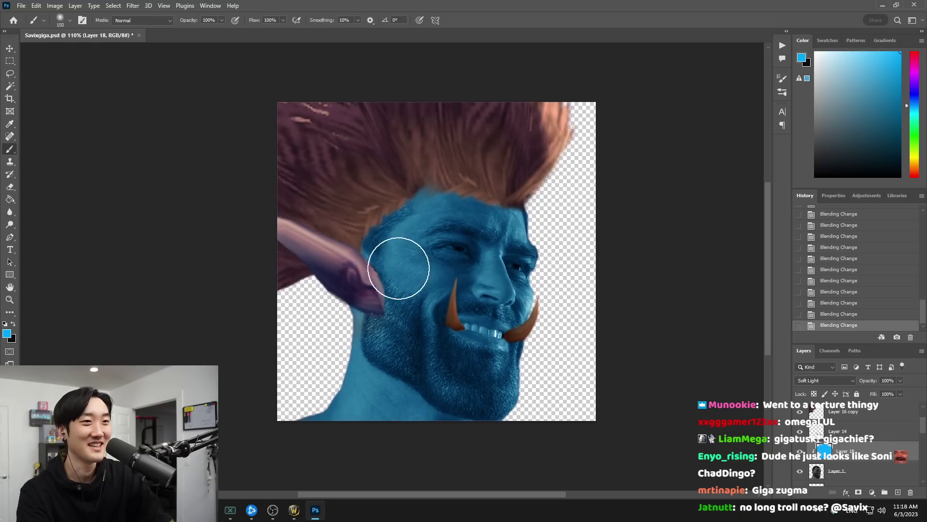
{"action": "left_click", "coordinate": [358, 259], "text": "alt"}
{"action": "left_click_drag", "start_coordinate": [394, 238], "coordinate": [402, 292]}
{"action": "key", "text": "ctrl+z"}
Add a new layer directly above Layer 18 and clip it to the man's head
{"action": "key", "text": "ctrl+shift+n"}
{"action": "key", "text": "Return"}
{"action": "right_click", "coordinate": [847, 429]}
{"action": "left_click", "coordinate": [848, 455]}
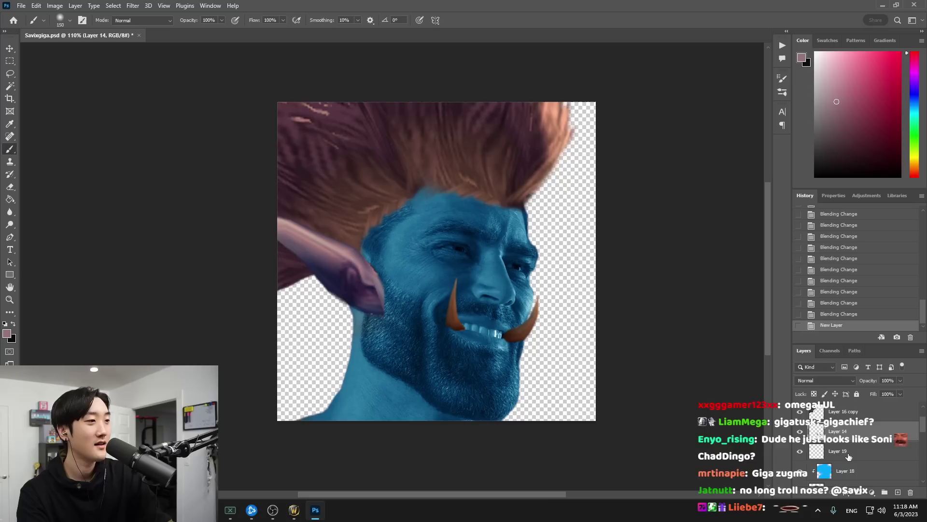
{"action": "left_click", "coordinate": [847, 453]}
{"action": "right_click", "coordinate": [847, 452]}
{"action": "left_click", "coordinate": [839, 228]}
Paint the sampled muted pink over the temple, forehead, cheek, beard and neck on Layer 19 at 30% brush opacity
{"action": "key", "text": "3"}
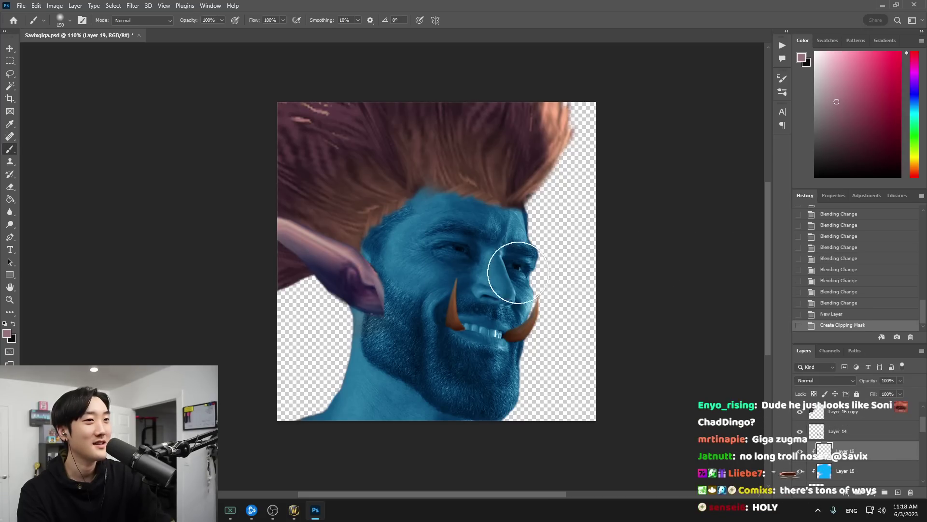
{"action": "left_click_drag", "start_coordinate": [381, 217], "coordinate": [388, 271]}
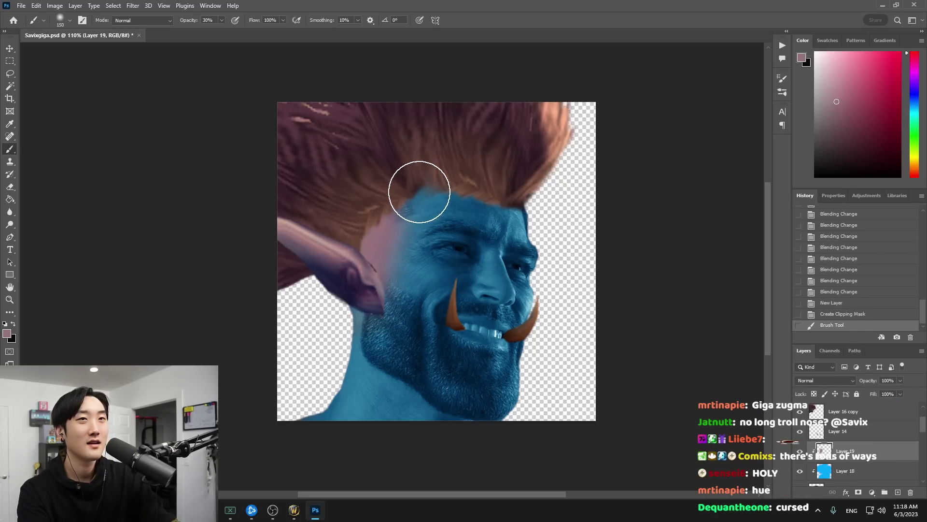
{"action": "left_click_drag", "start_coordinate": [439, 187], "coordinate": [411, 243]}
{"action": "left_click_drag", "start_coordinate": [362, 327], "coordinate": [390, 297]}
{"action": "left_click_drag", "start_coordinate": [390, 297], "coordinate": [367, 365]}
{"action": "mouse_move", "coordinate": [367, 364]}
{"action": "left_mouse_down"}
{"action": "mouse_move", "coordinate": [338, 410]}
{"action": "mouse_move", "coordinate": [377, 396]}
{"action": "left_mouse_up"}
{"action": "mouse_move", "coordinate": [386, 381]}
{"action": "left_mouse_down"}
{"action": "mouse_move", "coordinate": [357, 416]}
{"action": "mouse_move", "coordinate": [482, 357]}
{"action": "left_mouse_up"}
{"action": "mouse_move", "coordinate": [378, 366]}
{"action": "left_mouse_down"}
{"action": "mouse_move", "coordinate": [426, 265]}
{"action": "mouse_move", "coordinate": [556, 167]}
{"action": "left_mouse_up"}
{"action": "left_click_drag", "start_coordinate": [473, 291], "coordinate": [466, 324]}
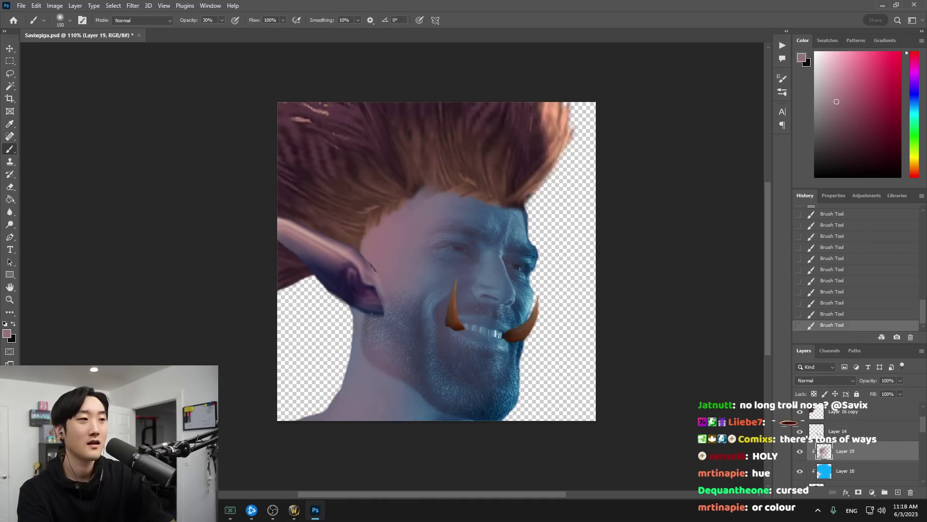
Cycle through blending modes for the pink paint on Layer 19 and settle on Color Dodge
{"action": "left_click", "coordinate": [837, 380]}
{"action": "left_click", "coordinate": [816, 274]}
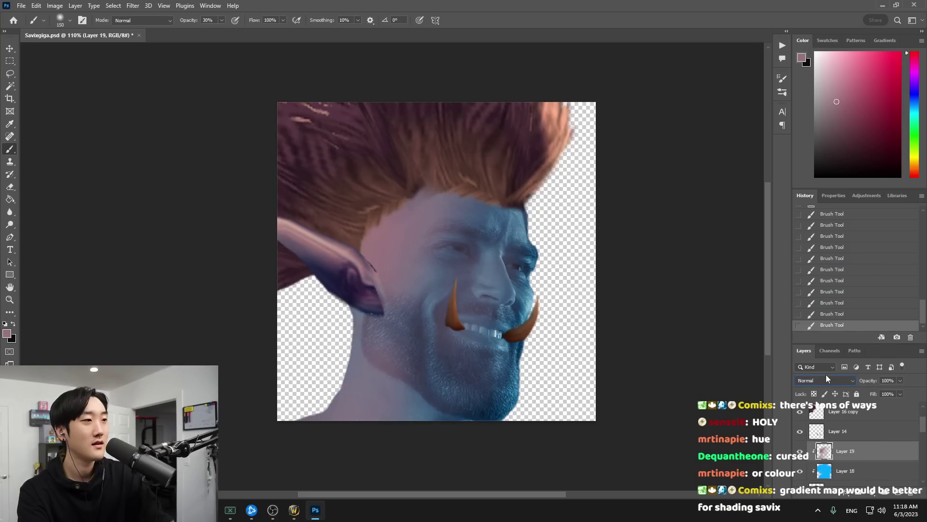
{"action": "scroll", "coordinate": [827, 379], "scroll_direction": "down", "scroll_amount": 5}
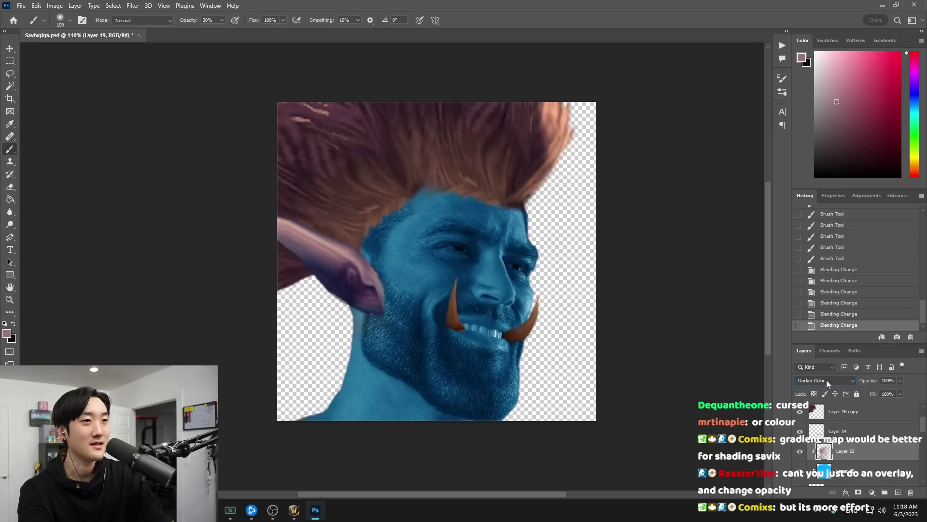
{"action": "scroll", "coordinate": [827, 380], "scroll_direction": "down", "scroll_amount": 1}
{"action": "scroll", "coordinate": [827, 380], "scroll_direction": "up", "scroll_amount": 1}
{"action": "scroll", "coordinate": [827, 380], "scroll_direction": "down", "scroll_amount": 3}
{"action": "scroll", "coordinate": [825, 381], "scroll_direction": "up", "scroll_amount": 1}
{"action": "scroll", "coordinate": [825, 380], "scroll_direction": "down", "scroll_amount": 1}
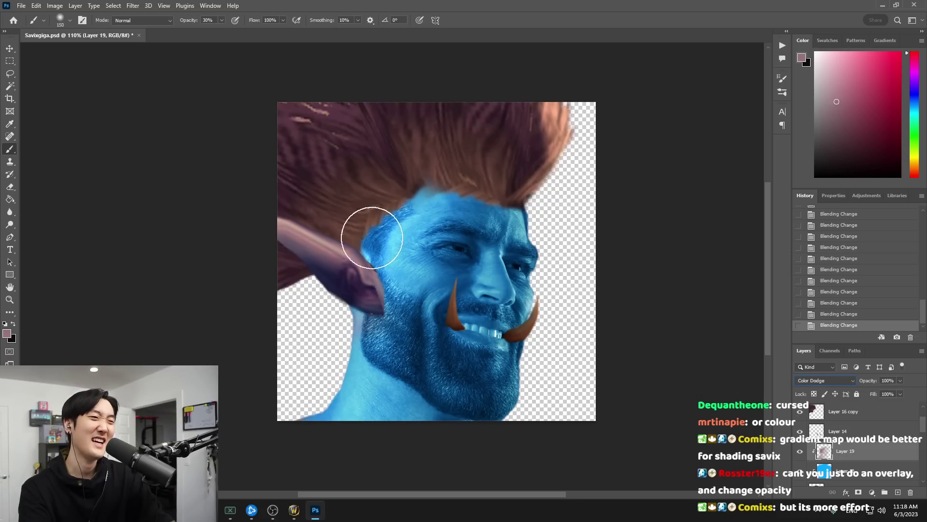
{"action": "left_click", "coordinate": [9, 62]}
Add a new layer above the ear on Layer 17 and clip it to the ear
{"action": "left_click", "coordinate": [867, 434]}
{"action": "scroll", "coordinate": [840, 441], "scroll_direction": "up", "scroll_amount": 2}
{"action": "left_click", "coordinate": [835, 418]}
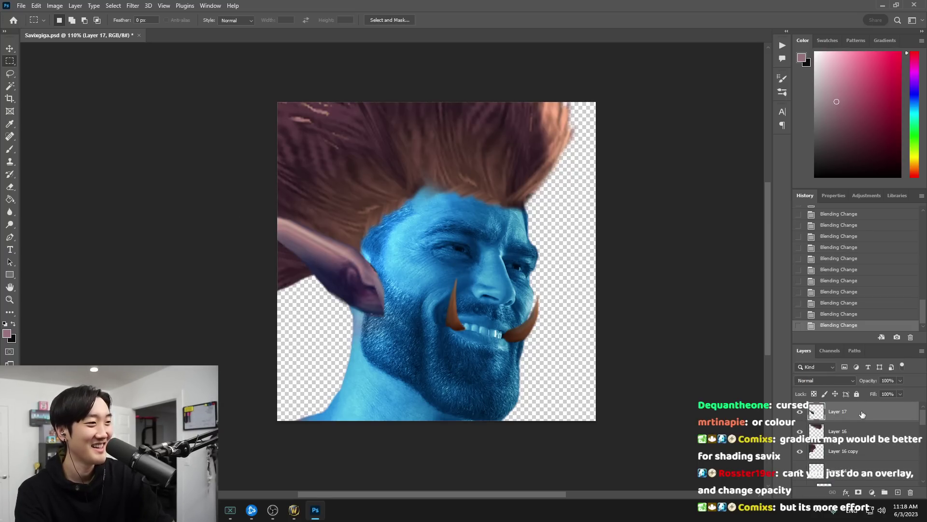
{"action": "key", "text": "ctrl+shift+n"}
{"action": "left_click", "coordinate": [542, 145]}
{"action": "right_click", "coordinate": [868, 411]}
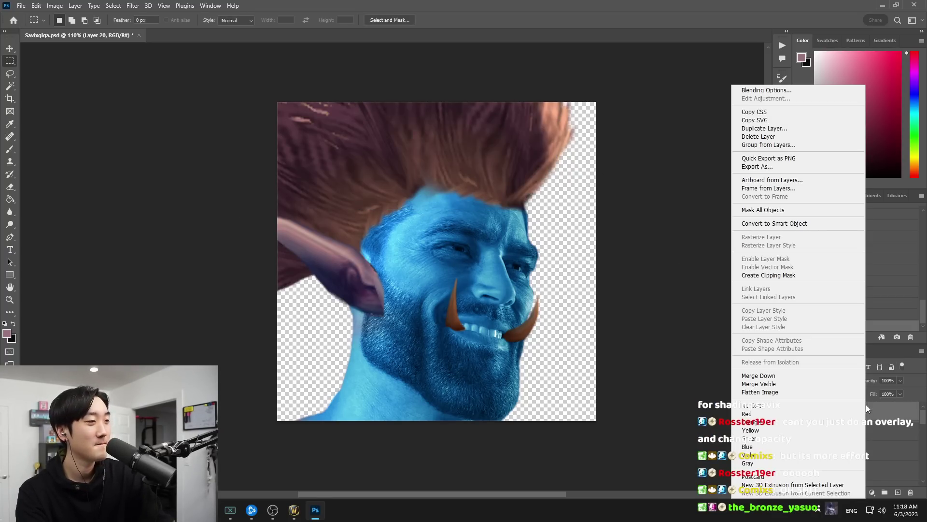
{"action": "left_click", "coordinate": [796, 277]}
Paint the muted pink over the whole ear on Layer 20 with the Brush at 30% opacity
{"action": "key", "text": "b"}
{"action": "left_click_drag", "start_coordinate": [371, 297], "coordinate": [313, 222]}
{"action": "left_click_drag", "start_coordinate": [379, 253], "coordinate": [395, 263]}
{"action": "left_click_drag", "start_coordinate": [395, 263], "coordinate": [319, 225]}
{"action": "mouse_move", "coordinate": [370, 290]}
{"action": "left_mouse_down"}
{"action": "mouse_move", "coordinate": [259, 192]}
{"action": "mouse_move", "coordinate": [277, 194]}
{"action": "left_mouse_up"}
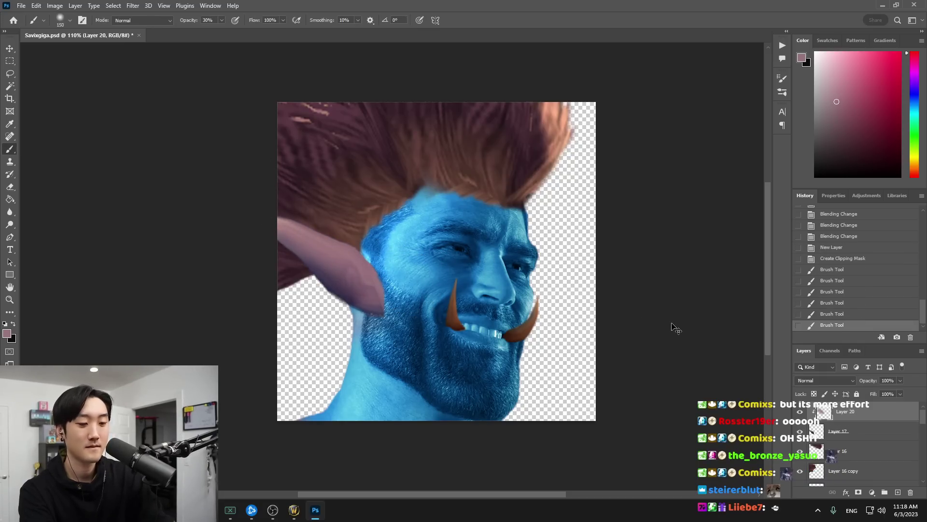
Cycle through blending modes for the pink ear paint on Layer 20 and settle on Overlay
{"action": "left_click", "coordinate": [836, 382]}
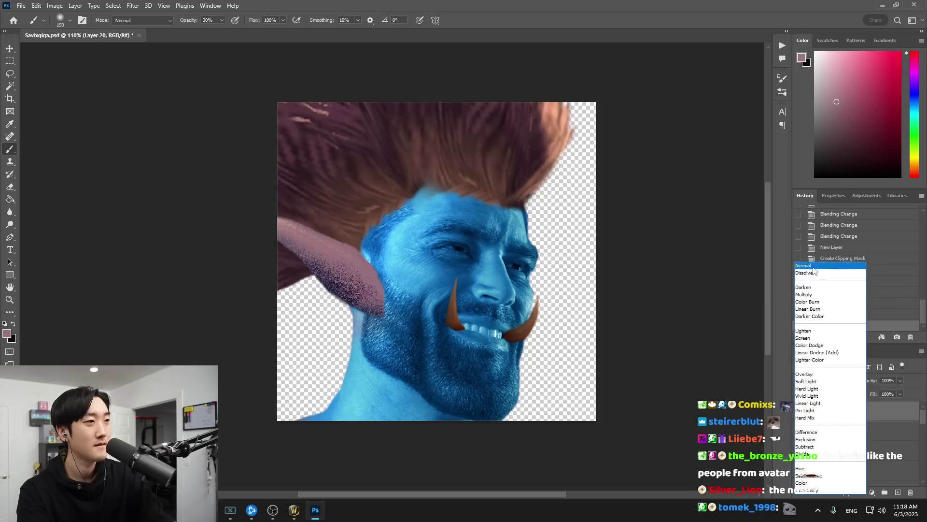
{"action": "left_click", "coordinate": [821, 278]}
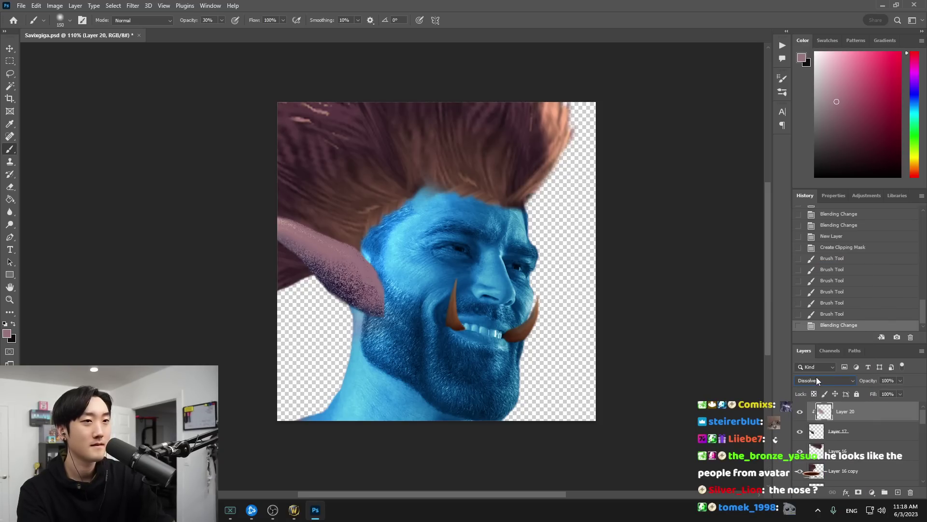
{"action": "scroll", "coordinate": [816, 380], "scroll_direction": "down", "scroll_amount": 7}
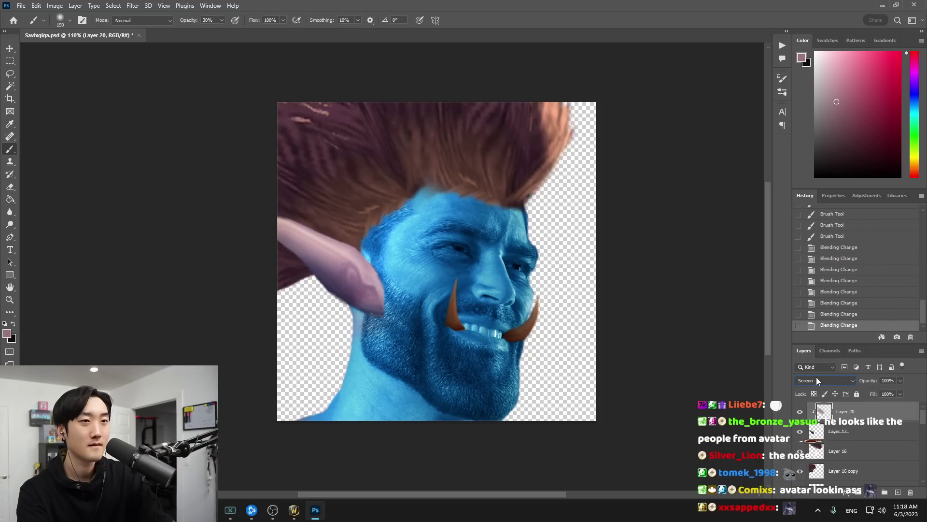
{"action": "scroll", "coordinate": [816, 380], "scroll_direction": "down", "scroll_amount": 6}
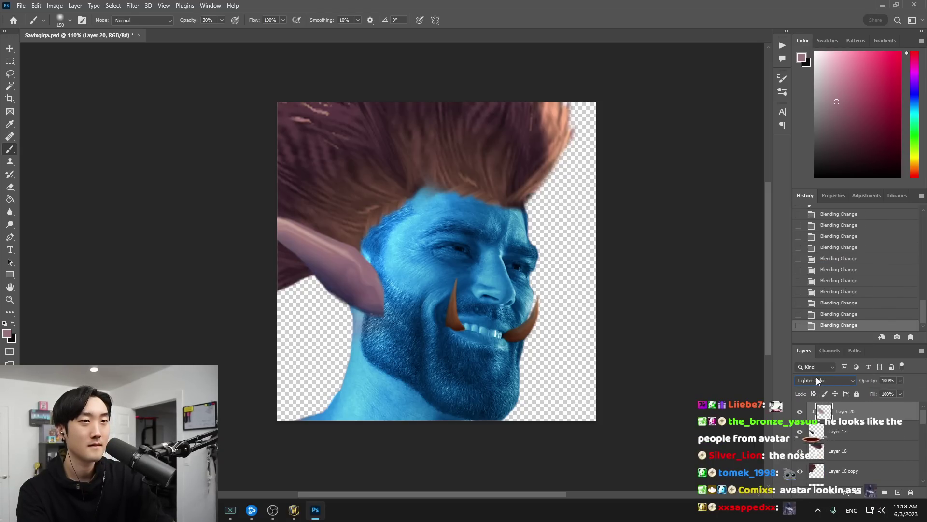
{"action": "scroll", "coordinate": [816, 380], "scroll_direction": "down", "scroll_amount": 1}
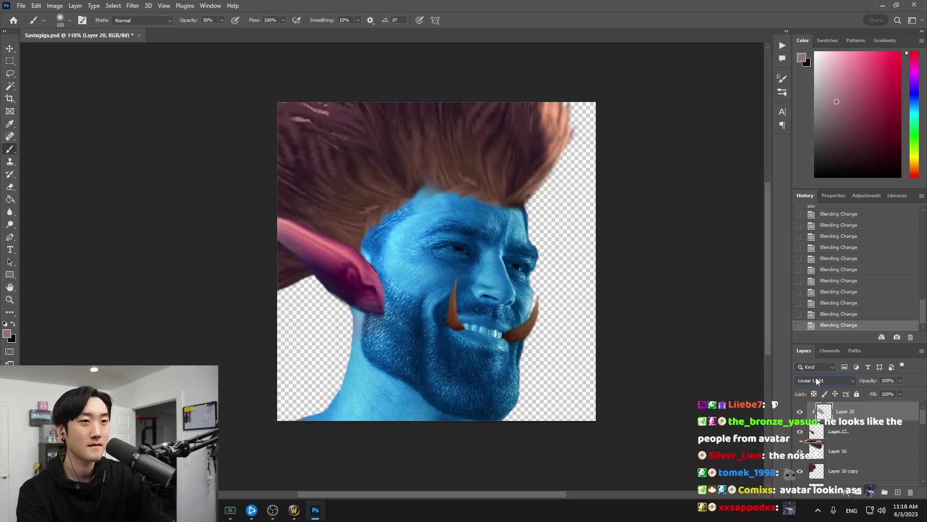
{"action": "scroll", "coordinate": [816, 380], "scroll_direction": "down", "scroll_amount": 2}
{"action": "scroll", "coordinate": [816, 380], "scroll_direction": "up", "scroll_amount": 4}
{"action": "scroll", "coordinate": [816, 380], "scroll_direction": "up", "scroll_amount": 2}
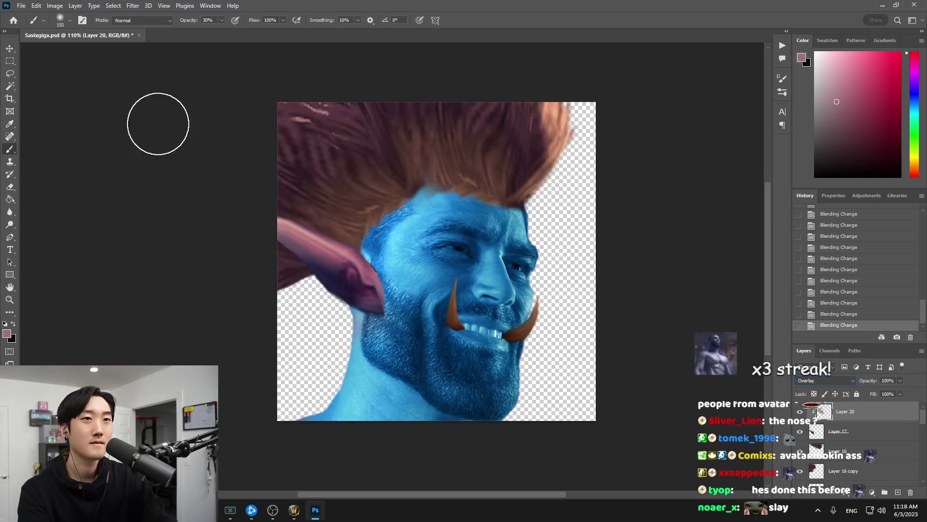
Merge the pink paint on Layer 20 with the ear on Layer 17
{"action": "left_click", "coordinate": [10, 61]}
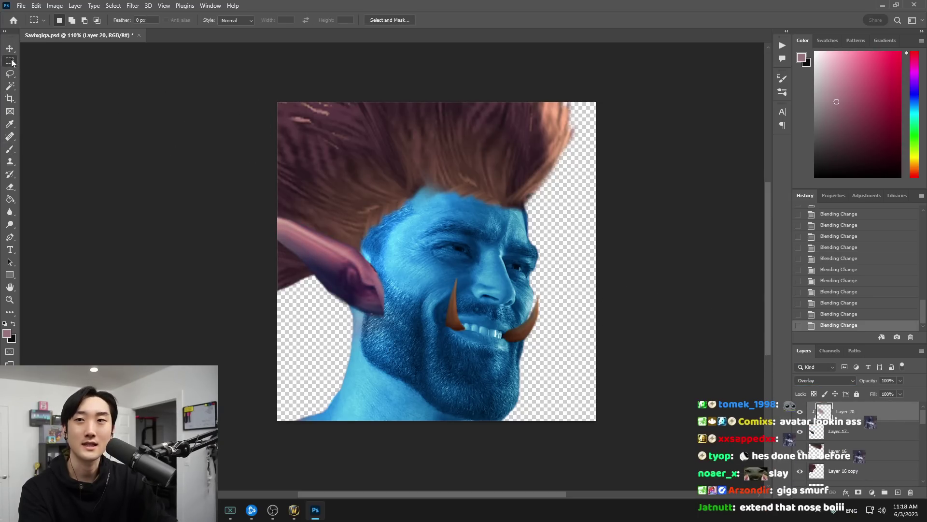
{"action": "left_click", "coordinate": [844, 434], "text": "shift"}
{"action": "right_click", "coordinate": [844, 433]}
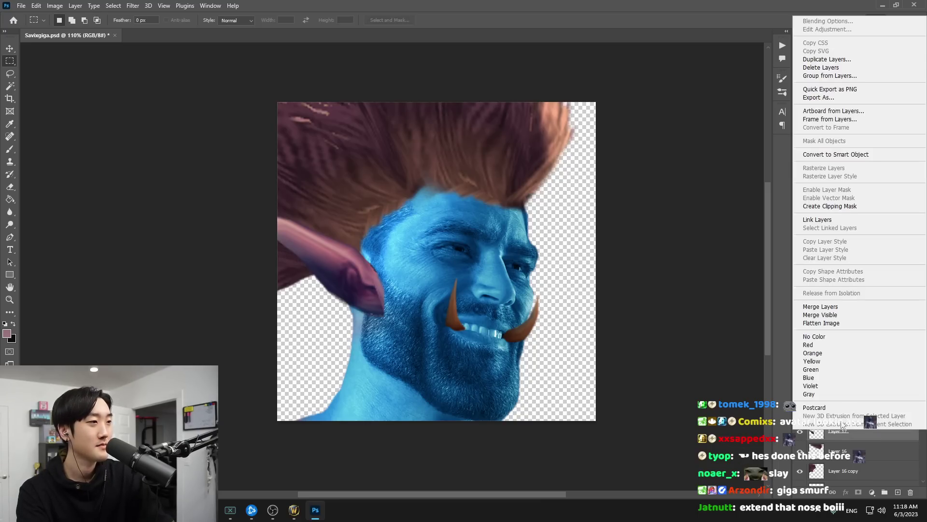
{"action": "left_click", "coordinate": [821, 307]}
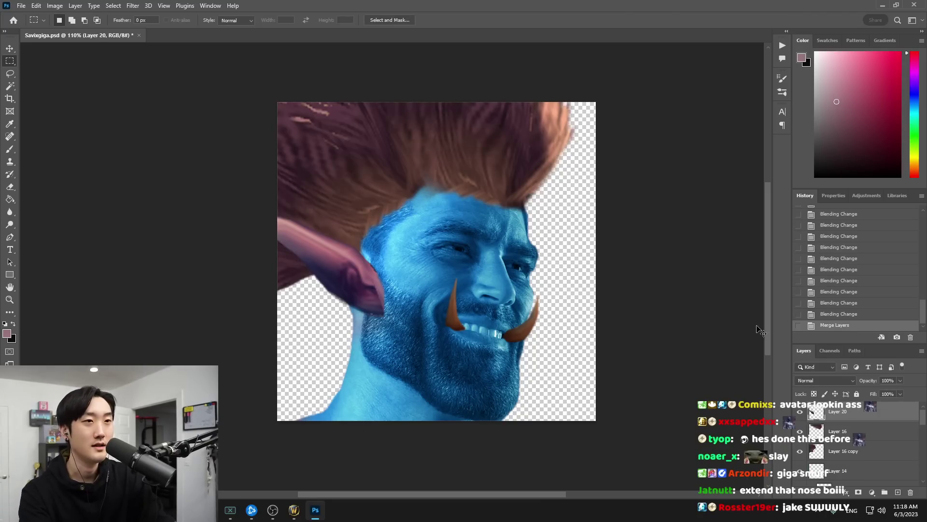
Increase the ear's contrast with Levels, setting the input black point to 12 and the white point to 225
{"action": "key", "text": "ctrl+l"}
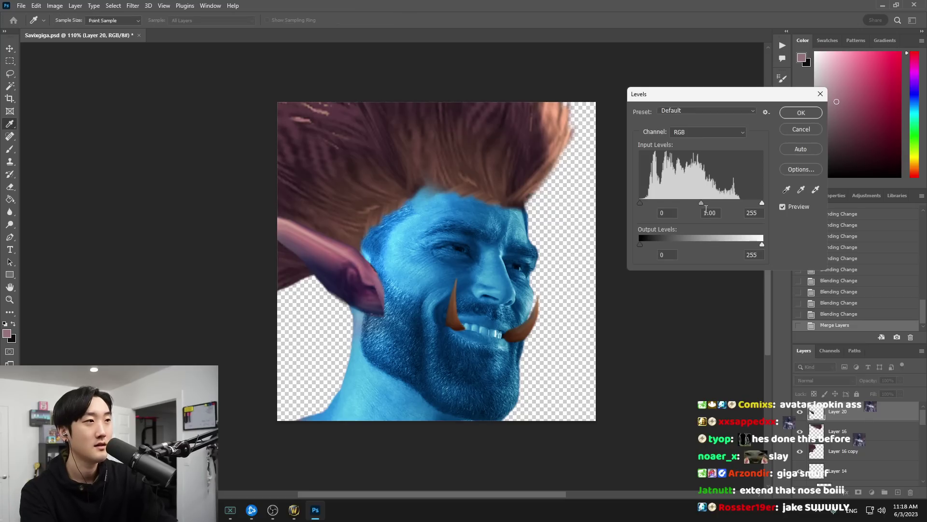
{"action": "left_click_drag", "start_coordinate": [740, 204], "coordinate": [748, 205]}
{"action": "left_click_drag", "start_coordinate": [640, 204], "coordinate": [645, 204]}
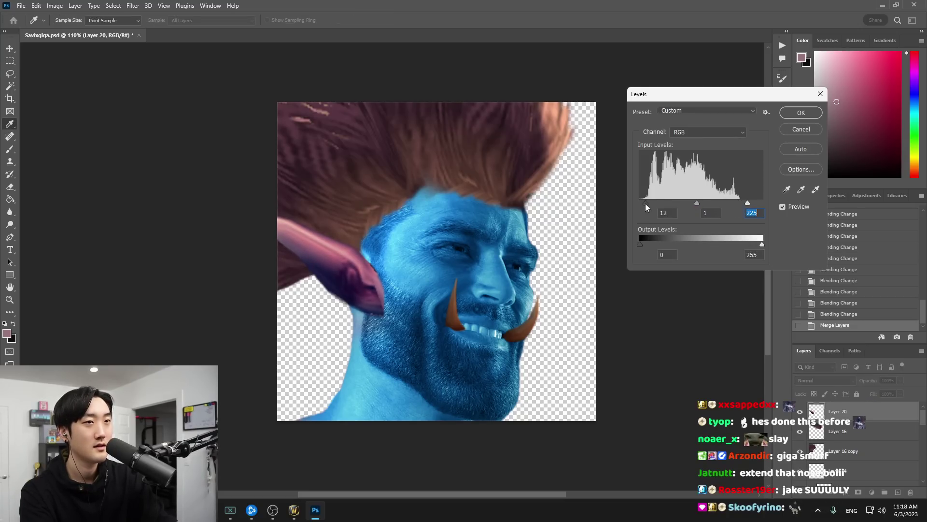
{"action": "left_click", "coordinate": [800, 113]}
Shift the ear's hue to -147 with Hue/Saturation
{"action": "key", "text": "ctrl+u"}
{"action": "left_click_drag", "start_coordinate": [681, 156], "coordinate": [642, 161]}
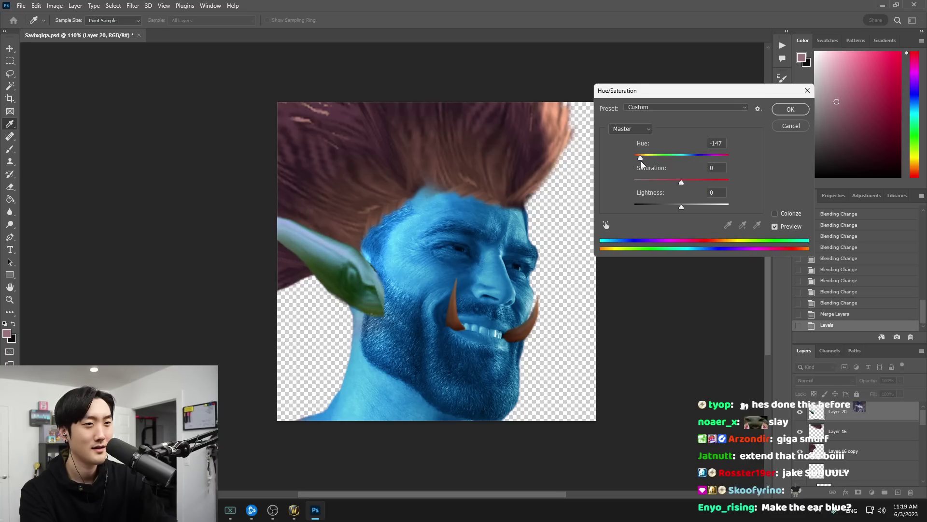
{"action": "left_click", "coordinate": [791, 110]}
Erase the ear's inner edge at 30% opacity to blend it into the sideburn and beard
{"action": "scroll", "coordinate": [603, 251], "scroll_direction": "down", "scroll_amount": 2}
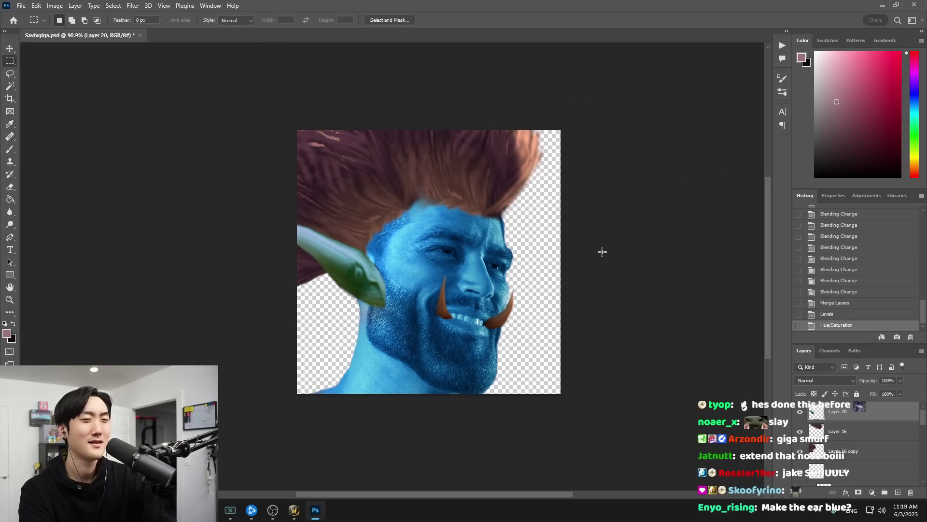
{"action": "scroll", "coordinate": [560, 263], "scroll_direction": "down", "scroll_amount": 1}
{"action": "left_click_drag", "start_coordinate": [454, 300], "coordinate": [489, 316]}
{"action": "key", "text": "e"}
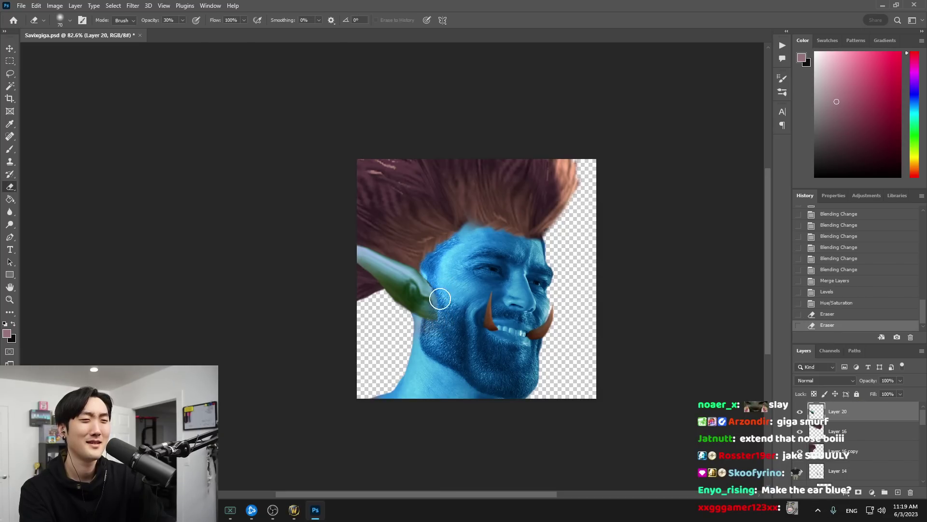
{"action": "left_click_drag", "start_coordinate": [448, 290], "coordinate": [435, 288]}
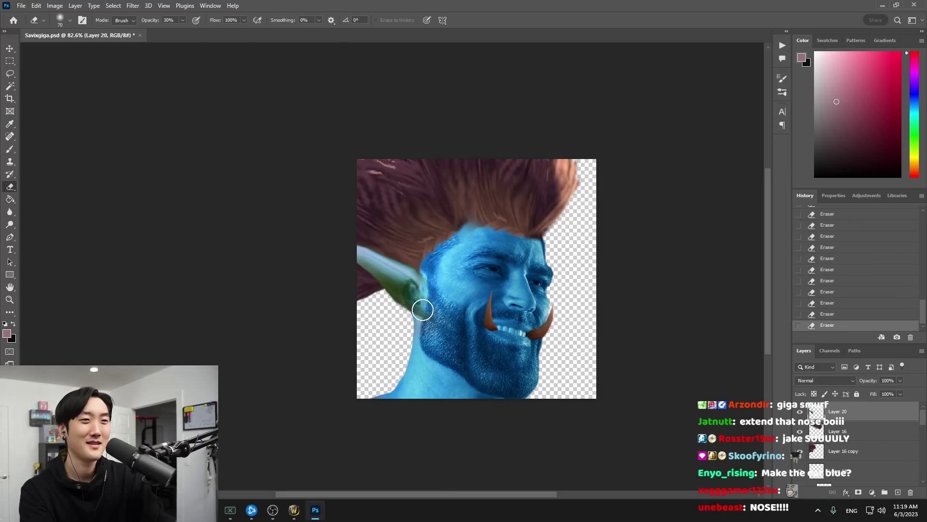
Shift the blended ear's hue by -43 with Hue/Saturation
{"action": "scroll", "coordinate": [601, 315], "scroll_direction": "down", "scroll_amount": 2}
{"action": "key", "text": "ctrl+u"}
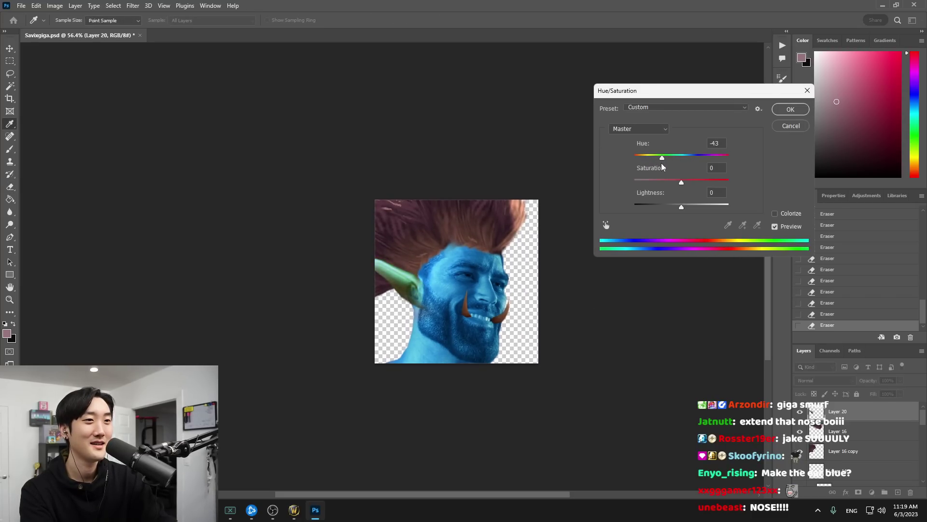
{"action": "left_click", "coordinate": [791, 110]}
Turn the ear blue with Color Balance midtones set to -60 cyan, -63 magenta and +56 blue
{"action": "key", "text": "ctrl+b"}
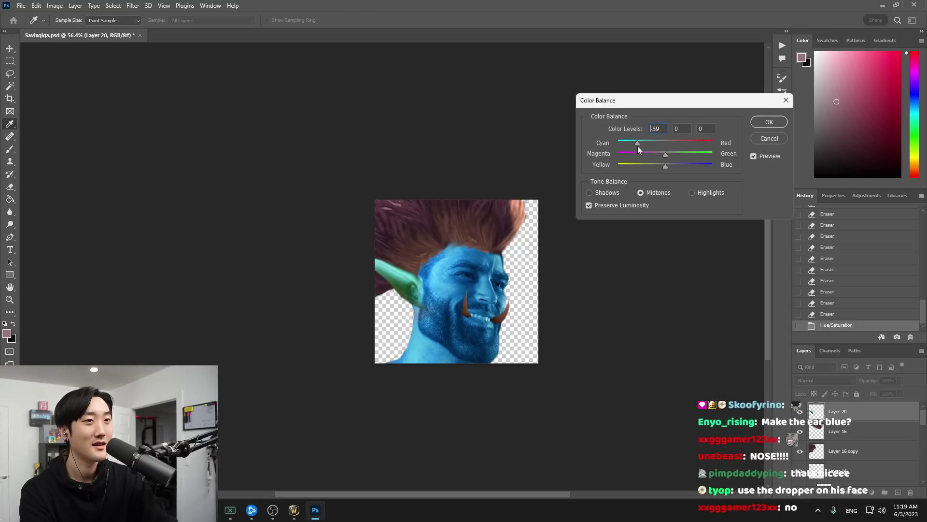
{"action": "left_click", "coordinate": [636, 159]}
{"action": "left_click_drag", "start_coordinate": [664, 164], "coordinate": [691, 166]}
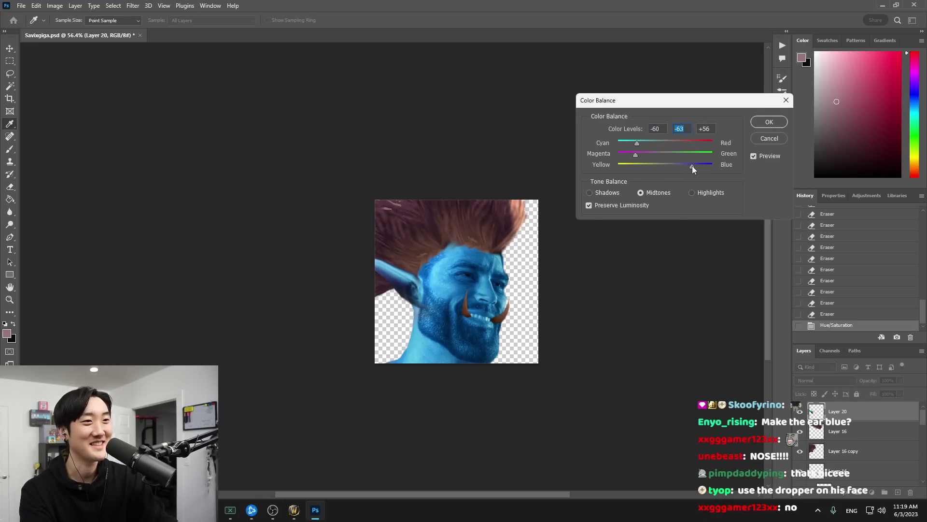
{"action": "left_click", "coordinate": [769, 122]}
Merge the mohawk layers Layer 16 and Layer 16 copy
{"action": "scroll", "coordinate": [476, 296], "scroll_direction": "up", "scroll_amount": 3}
{"action": "left_click_drag", "start_coordinate": [500, 307], "coordinate": [513, 310]}
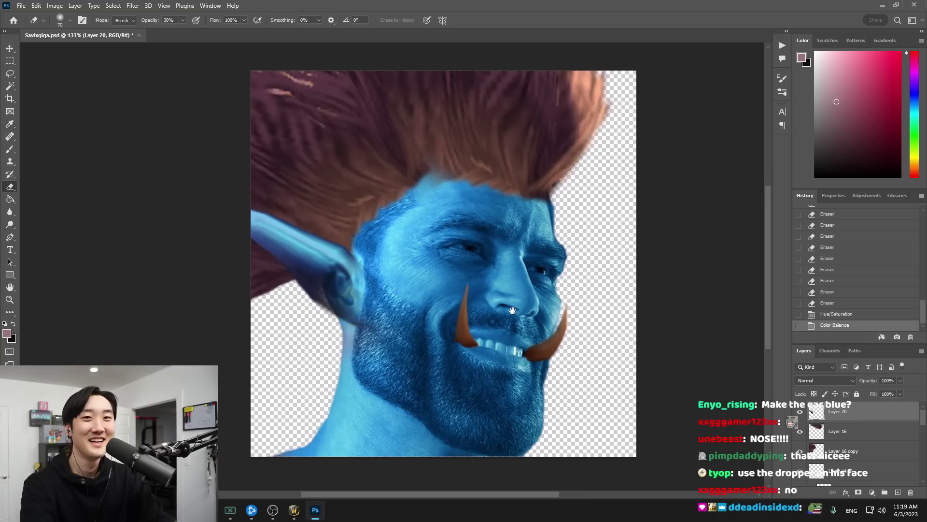
{"action": "left_click", "coordinate": [850, 431]}
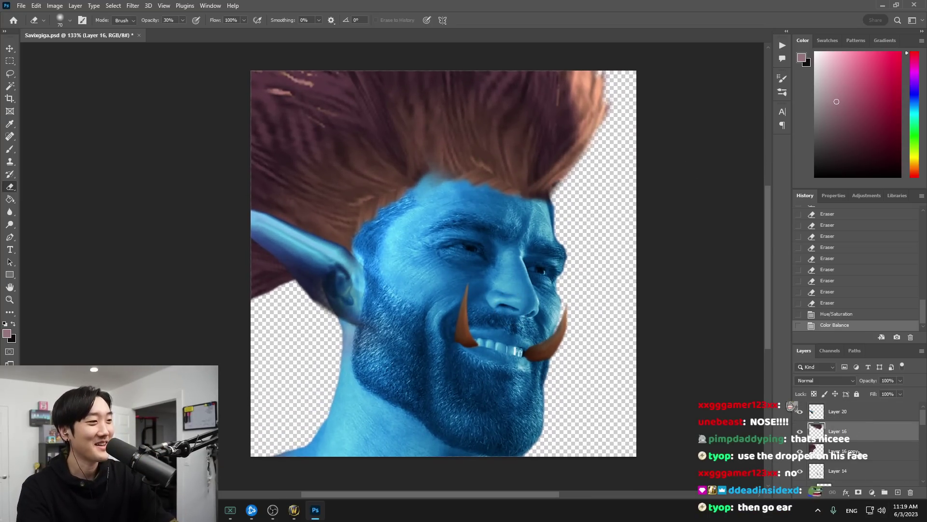
{"action": "right_click", "coordinate": [840, 430]}
{"action": "left_click", "coordinate": [763, 325]}
Brighten the mohawk on Layer 16 with Levels, setting the midtone input to 1.12 and the white point to 188
{"action": "scroll", "coordinate": [634, 351], "scroll_direction": "down", "scroll_amount": 3}
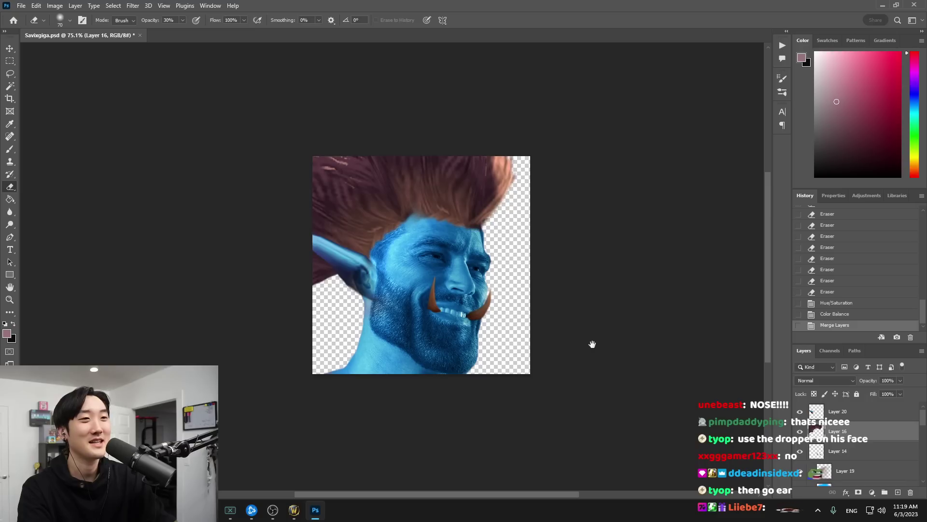
{"action": "left_click_drag", "start_coordinate": [592, 344], "coordinate": [601, 358]}
{"action": "key", "text": "ctrl+u"}
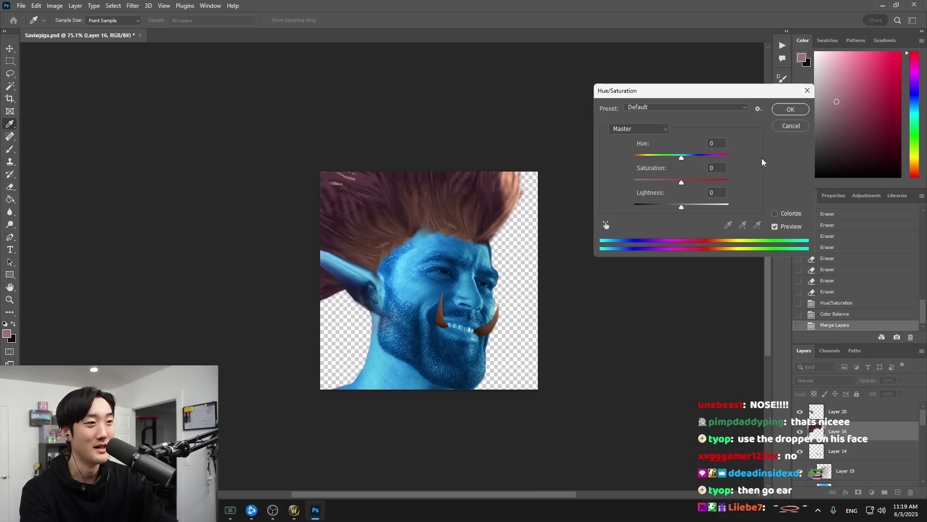
{"action": "key", "text": "Escape"}
{"action": "key", "text": "ctrl+l"}
{"action": "left_click_drag", "start_coordinate": [641, 202], "coordinate": [656, 202]}
{"action": "left_click_drag", "start_coordinate": [756, 203], "coordinate": [682, 204]}
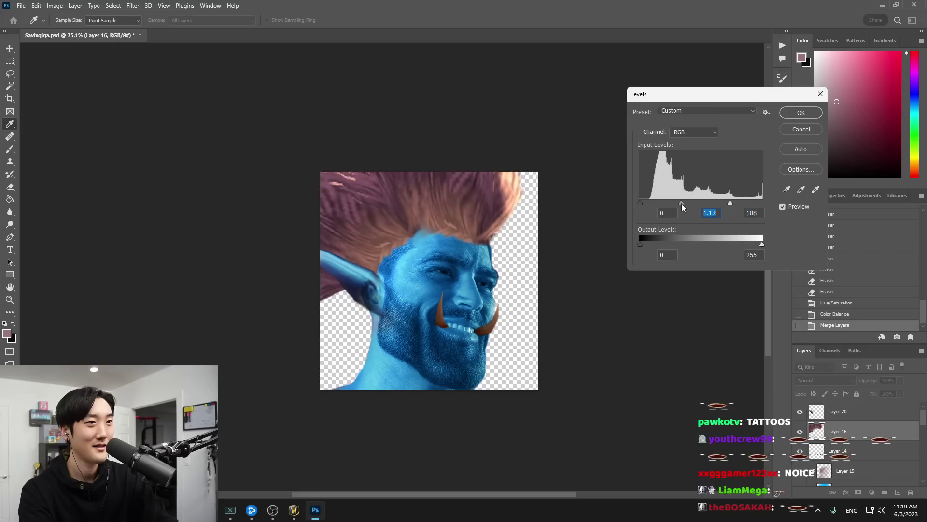
{"action": "left_click", "coordinate": [792, 113]}
{"action": "key", "text": "ctrl+u"}
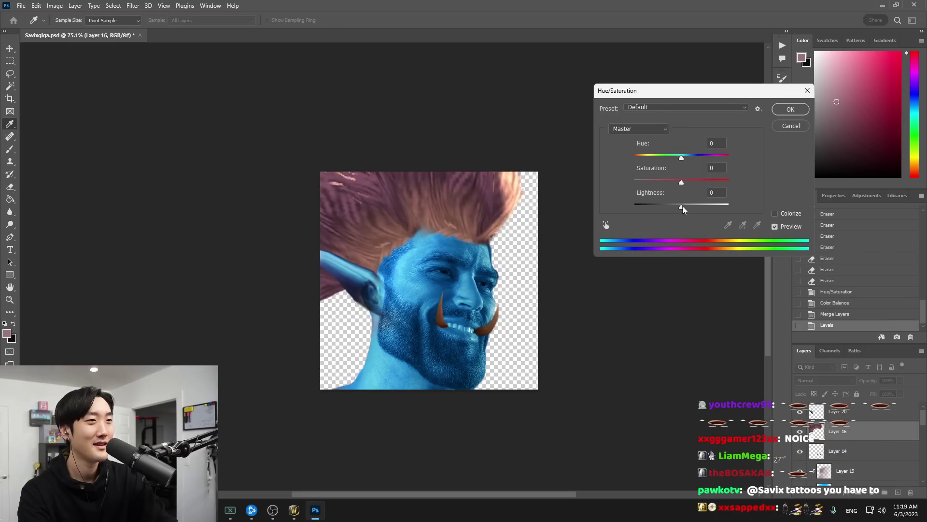
{"action": "key", "text": "Escape"}
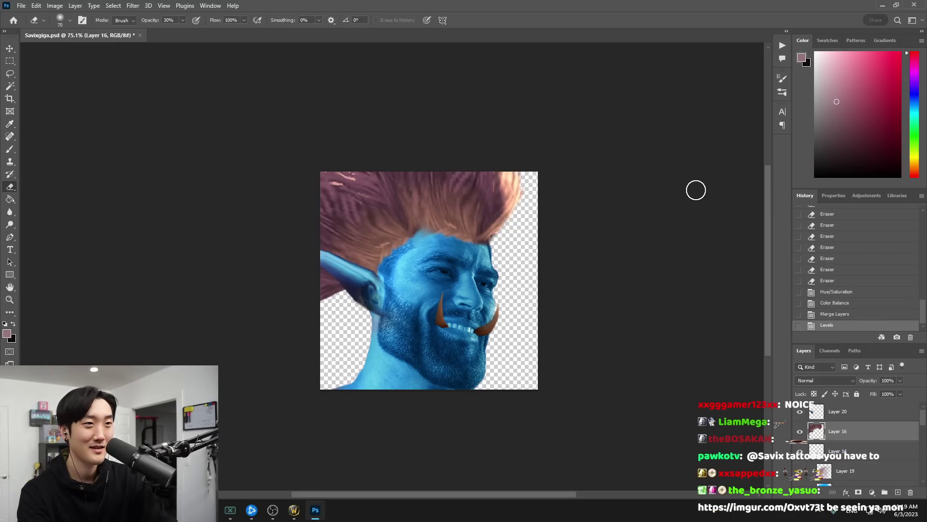
{"action": "key", "text": "ctrl+u"}
{"action": "key", "text": "Escape"}
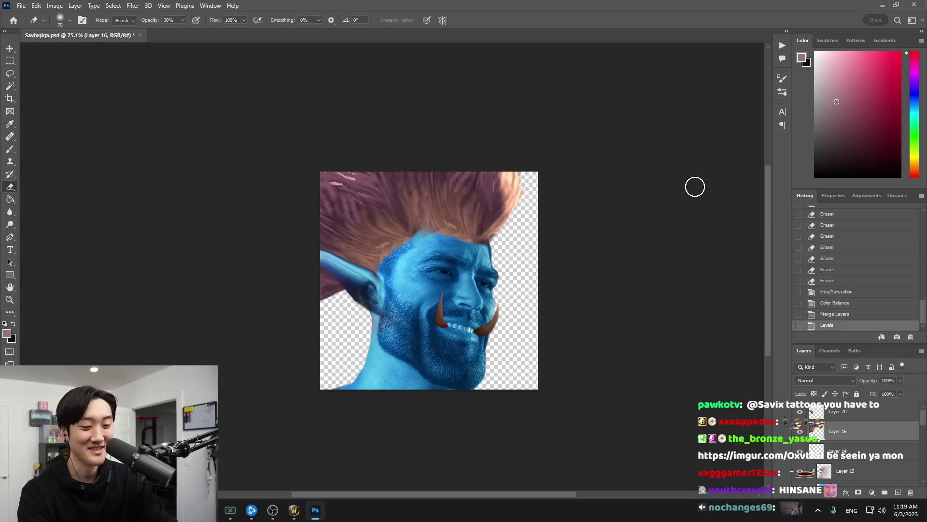
Cool the mohawk's colour with Color Balance midtones set to -67 cyan and +11 blue
{"action": "key", "text": "ctrl+b"}
{"action": "left_click_drag", "start_coordinate": [665, 142], "coordinate": [672, 169]}
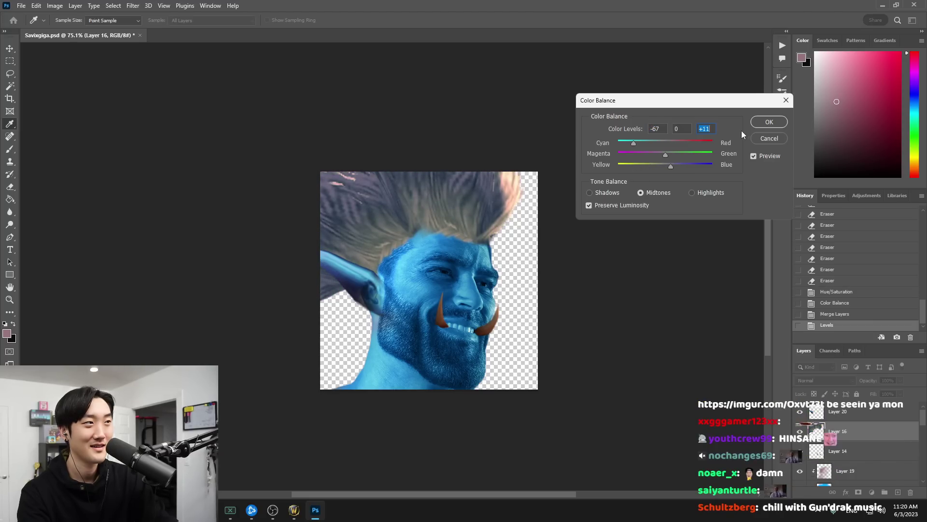
{"action": "left_click", "coordinate": [767, 121]}
{"action": "key", "text": "e"}
{"action": "scroll", "coordinate": [600, 331], "scroll_direction": "up", "scroll_amount": 2}
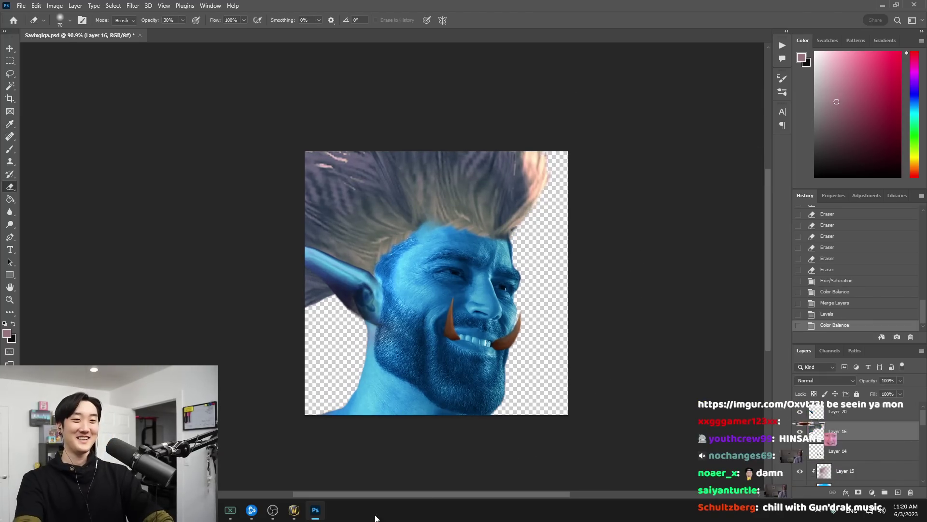
Switch to World of Warcraft to examine the troll character, then compare it with the composite in Photoshop at small and large sizes
{"action": "left_click", "coordinate": [295, 510]}
{"action": "left_click_drag", "start_coordinate": [479, 320], "coordinate": [505, 264]}
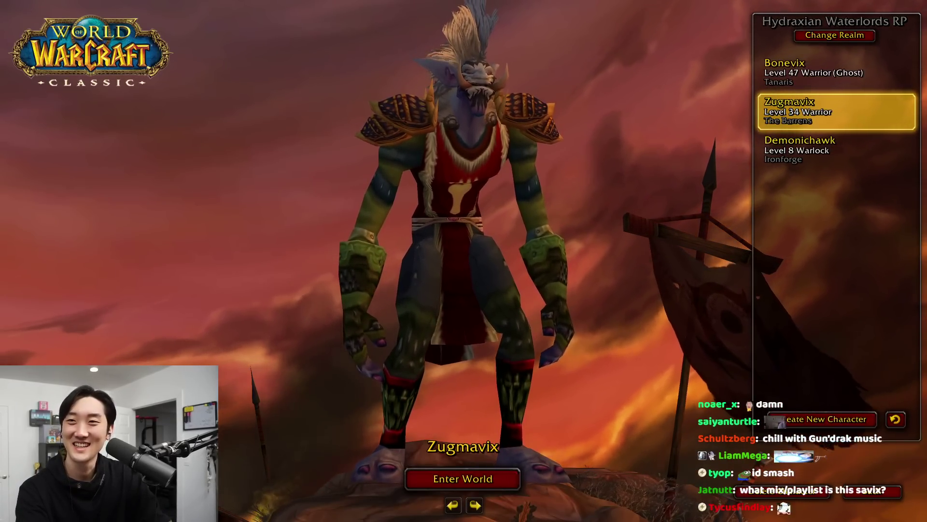
{"action": "key", "text": "alt+Tab"}
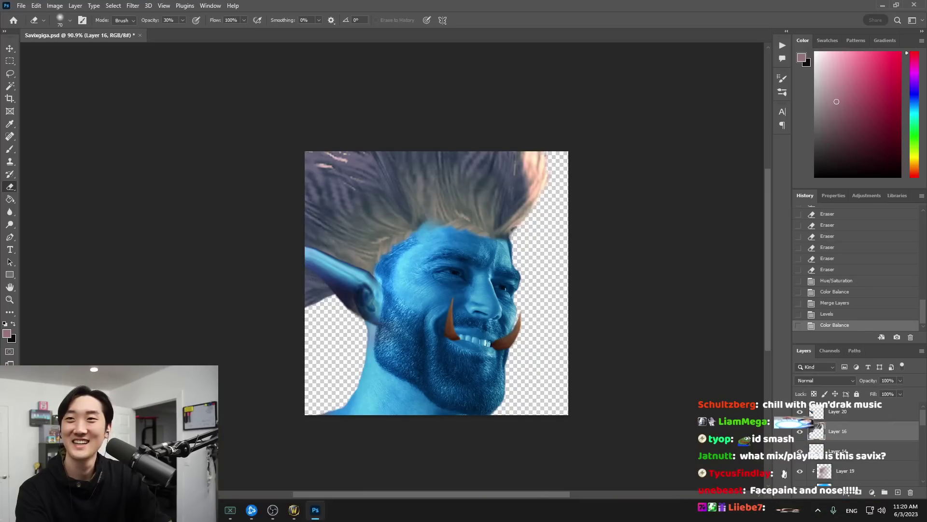
{"action": "left_click_drag", "start_coordinate": [665, 391], "coordinate": [623, 380]}
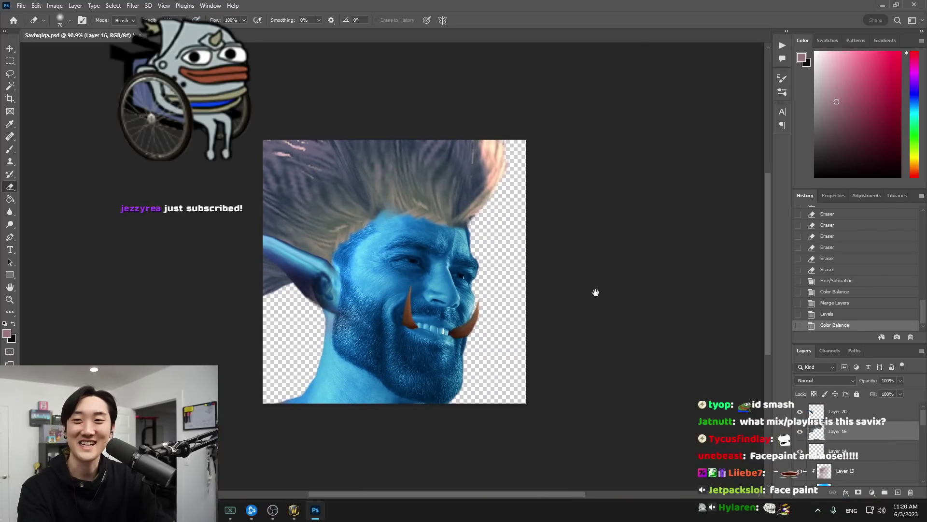
{"action": "scroll", "coordinate": [594, 294], "scroll_direction": "down", "scroll_amount": 8}
{"action": "scroll", "coordinate": [519, 334], "scroll_direction": "up", "scroll_amount": 2}
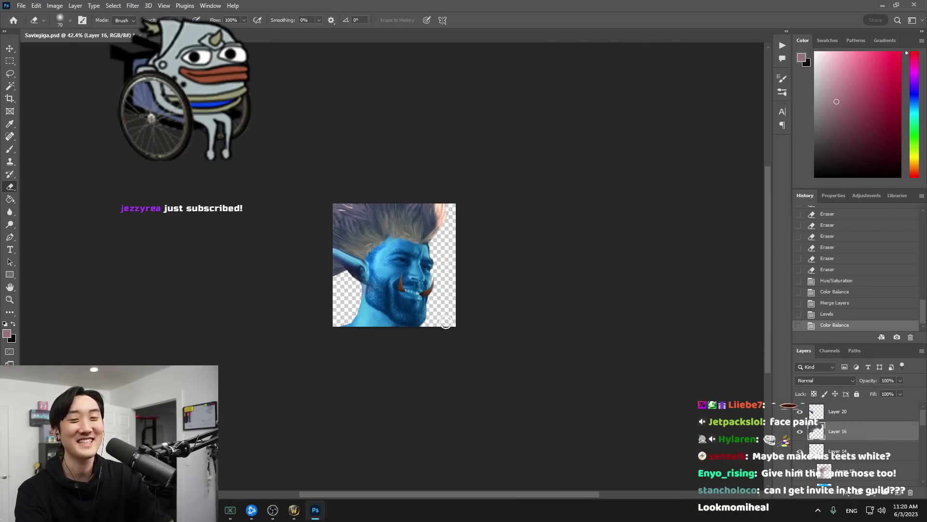
{"action": "scroll", "coordinate": [447, 323], "scroll_direction": "up", "scroll_amount": 10}
{"action": "left_click_drag", "start_coordinate": [551, 375], "coordinate": [545, 389]}
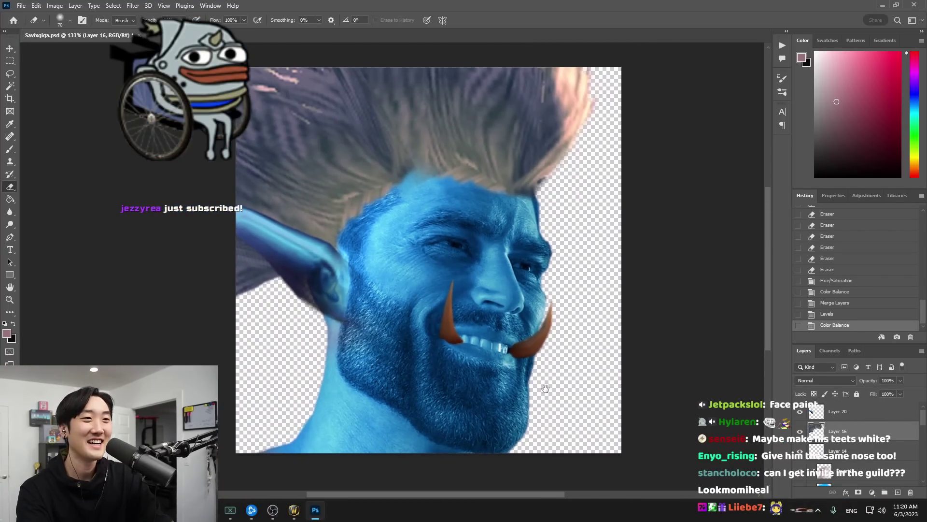
Increase the contrast of Layer 1 with Levels, setting the black input to 13, the midtone to 0.96 and lowering the white point
{"action": "scroll", "coordinate": [570, 387], "scroll_direction": "down", "scroll_amount": 2}
{"action": "scroll", "coordinate": [826, 416], "scroll_direction": "down", "scroll_amount": 3}
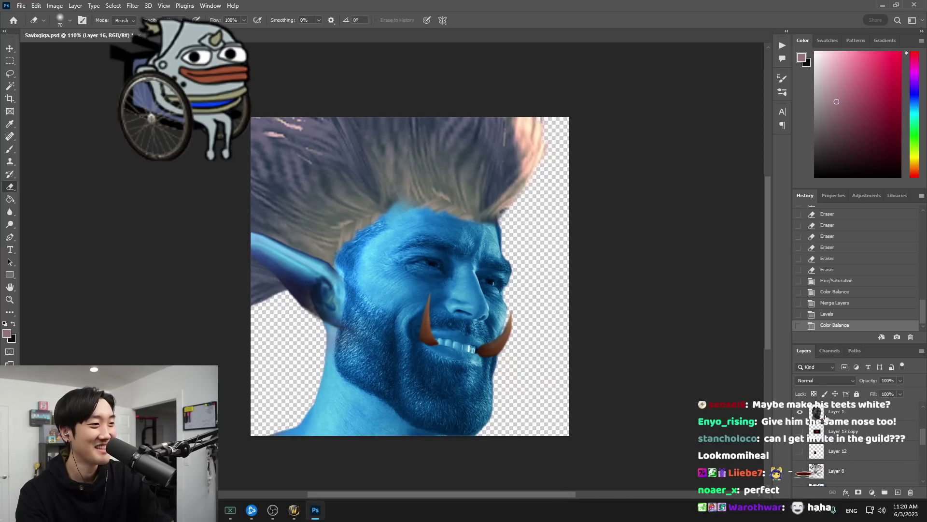
{"action": "left_click", "coordinate": [826, 415]}
{"action": "key", "text": "ctrl+l"}
{"action": "left_click_drag", "start_coordinate": [640, 203], "coordinate": [647, 204]}
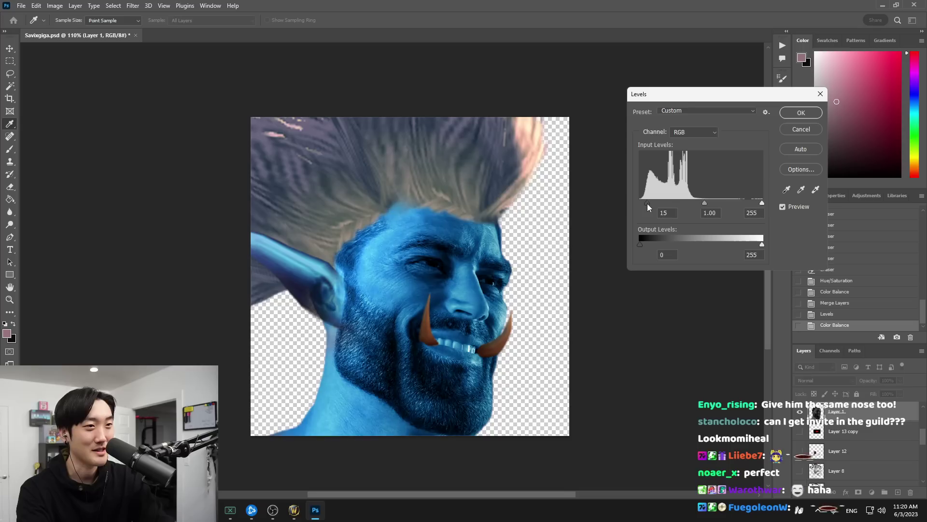
{"action": "left_click_drag", "start_coordinate": [704, 203], "coordinate": [702, 204]}
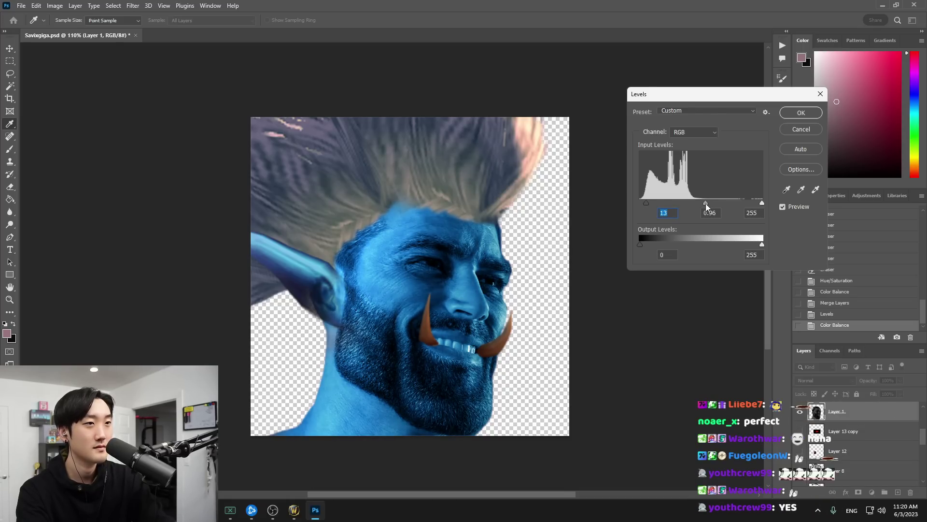
{"action": "left_click_drag", "start_coordinate": [762, 203], "coordinate": [754, 205]}
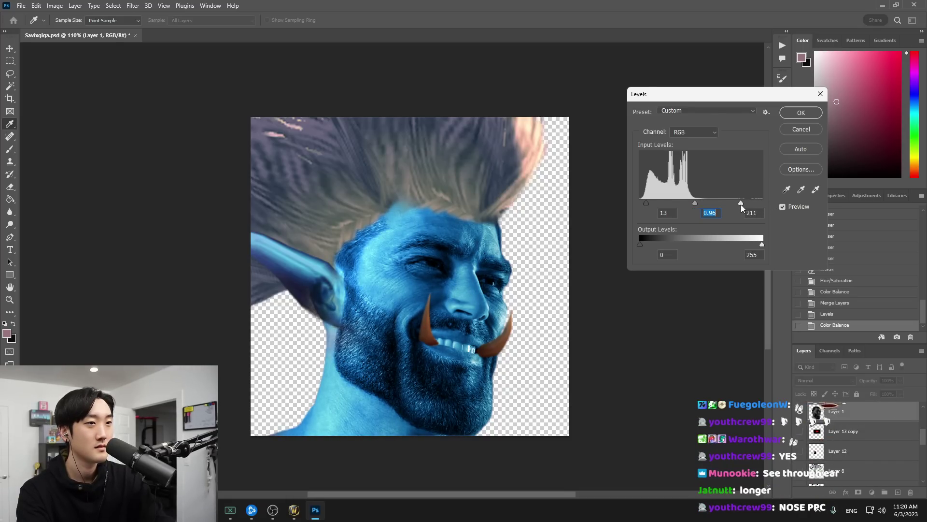
{"action": "left_click", "coordinate": [802, 112]}
{"action": "key", "text": "e"}
{"action": "scroll", "coordinate": [501, 271], "scroll_direction": "down", "scroll_amount": 1}
{"action": "scroll", "coordinate": [541, 309], "scroll_direction": "down", "scroll_amount": 2}
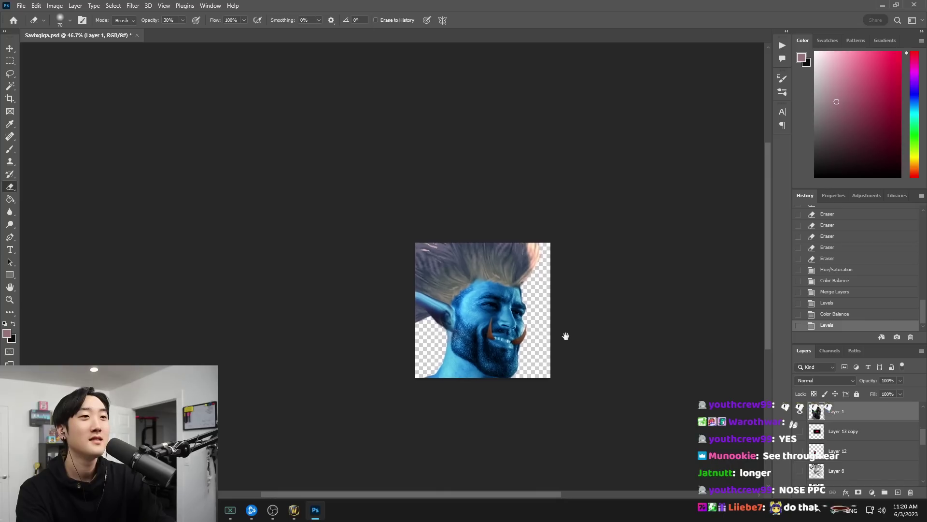
Outline the man's nose from bridge to nostrils on Layer 1 with the Lasso tool
{"action": "scroll", "coordinate": [564, 331], "scroll_direction": "up", "scroll_amount": 5}
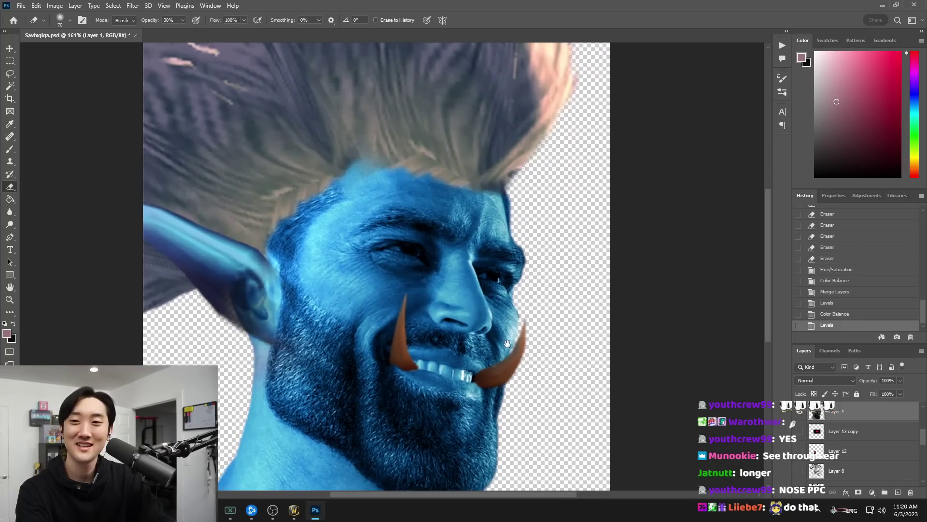
{"action": "left_click_drag", "start_coordinate": [507, 343], "coordinate": [539, 351]}
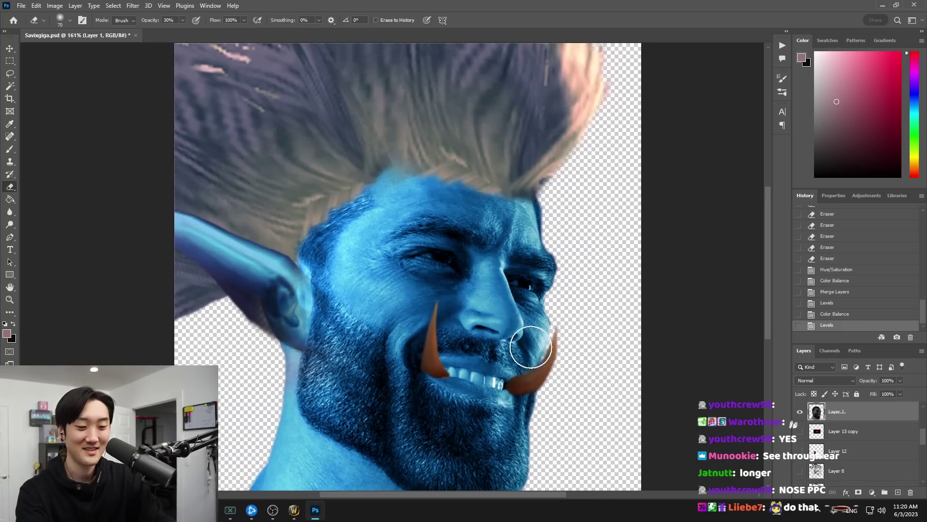
{"action": "key", "text": "l"}
{"action": "left_click_drag", "start_coordinate": [504, 260], "coordinate": [525, 325]}
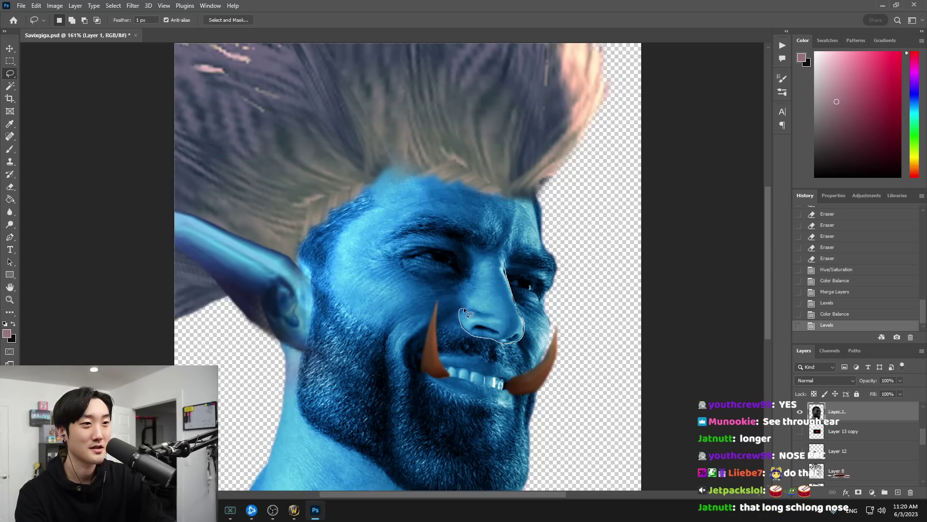
{"action": "left_click_drag", "start_coordinate": [463, 308], "coordinate": [473, 303]}
{"action": "left_click_drag", "start_coordinate": [483, 263], "coordinate": [486, 262]}
Try copying the selected nose to its own layer directly above Layer 1
{"action": "key", "text": "ctrl+j"}
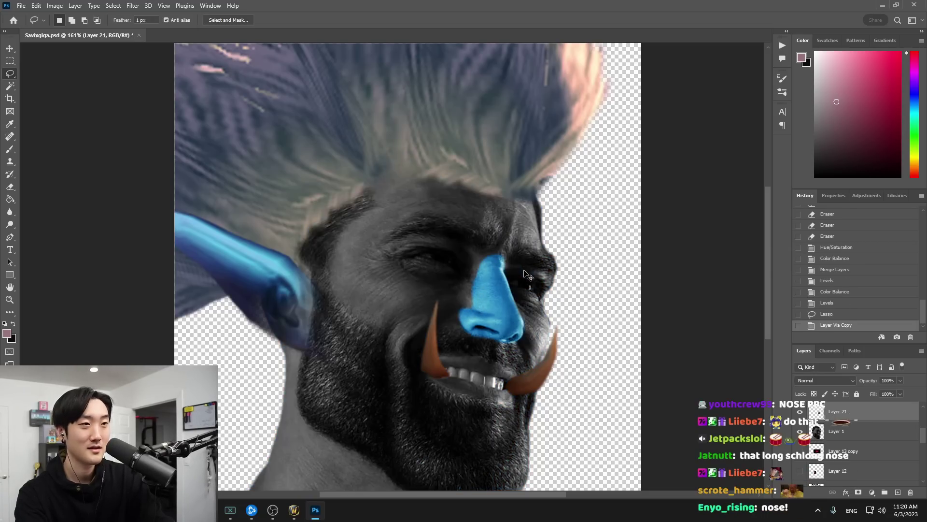
{"action": "key", "text": "ctrl+z"}
{"action": "scroll", "coordinate": [842, 439], "scroll_direction": "up", "scroll_amount": 2}
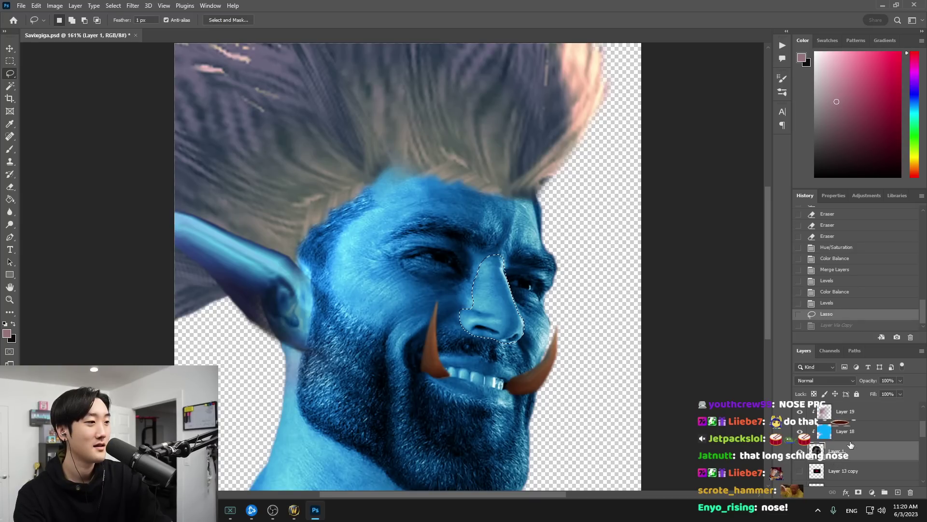
{"action": "key", "text": "ctrl+shift+z"}
{"action": "key", "text": "m"}
{"action": "left_click_drag", "start_coordinate": [538, 254], "coordinate": [430, 386]}
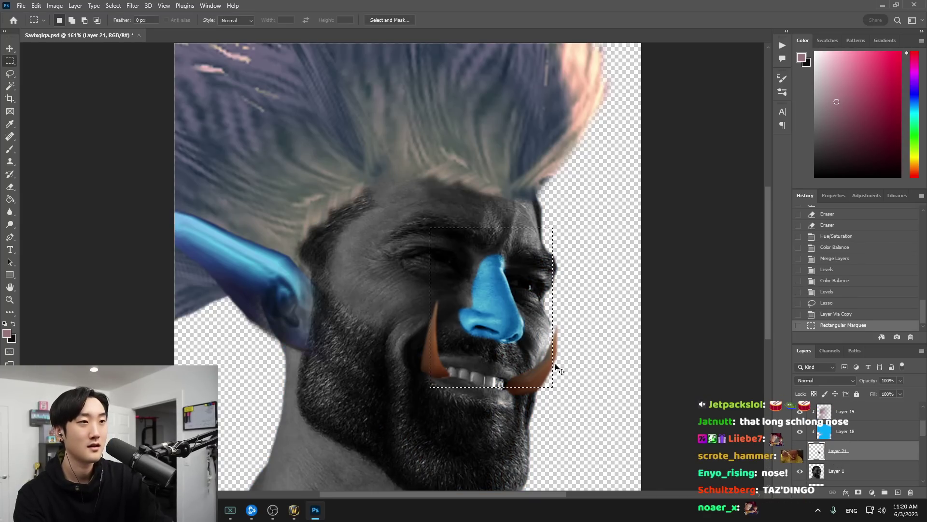
{"action": "key", "text": "ctrl+z"}
{"action": "key", "text": "ctrl+z"}
Copy the selected nose and paste it as a new layer above Layer 19
{"action": "scroll", "coordinate": [826, 432], "scroll_direction": "up", "scroll_amount": 1}
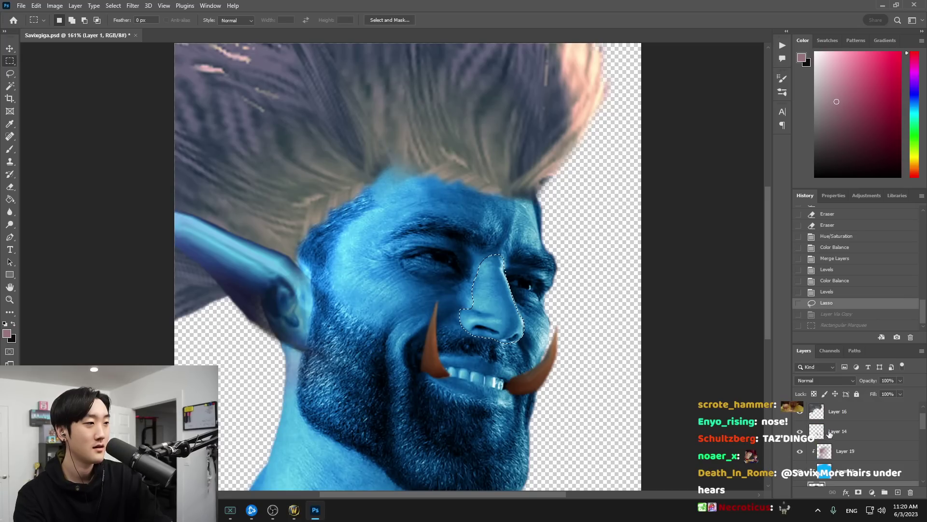
{"action": "left_click", "coordinate": [844, 451]}
{"action": "key", "text": "ctrl+v"}
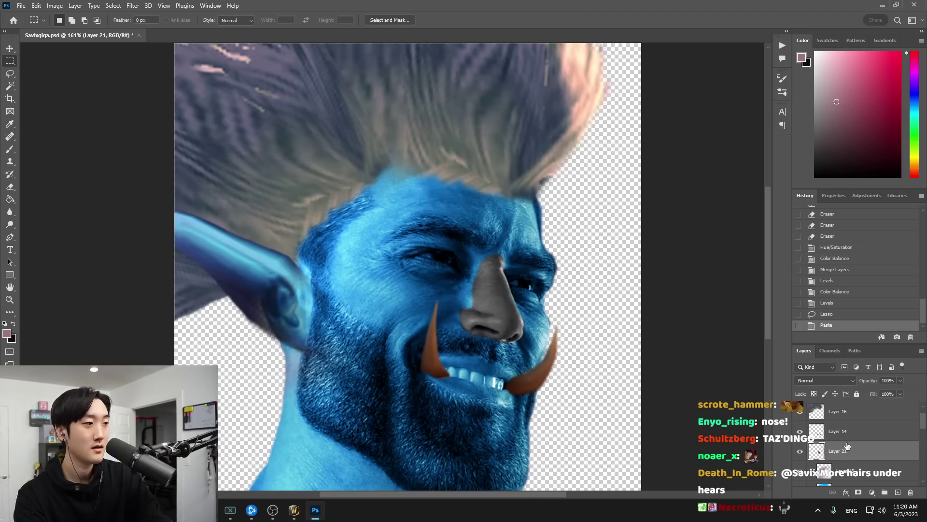
Duplicate Layer 18 and Layer 19 together and move the copies above the pasted nose layer
{"action": "scroll", "coordinate": [857, 454], "scroll_direction": "down", "scroll_amount": 1}
{"action": "left_click", "coordinate": [845, 452]}
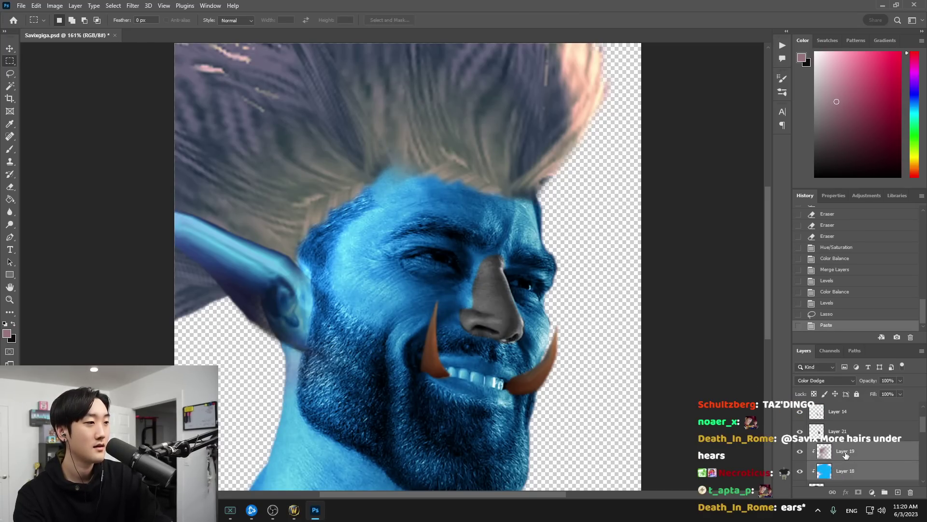
{"action": "key", "text": "ctrl+j"}
{"action": "left_click_drag", "start_coordinate": [846, 452], "coordinate": [847, 428]}
Clip Layer 18 copy and Layer 19 copy to the nose layer, and make the nose layer active
{"action": "right_click", "coordinate": [846, 446]}
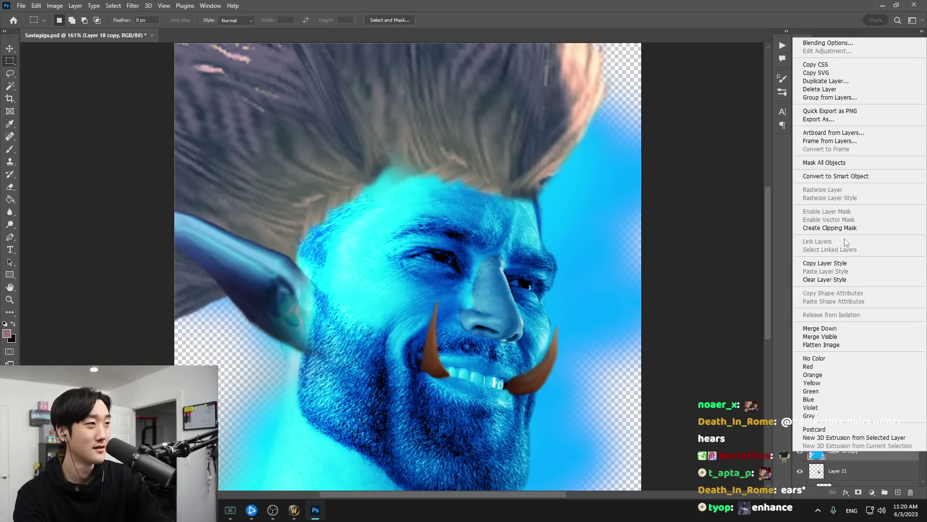
{"action": "left_click", "coordinate": [842, 227]}
{"action": "right_click", "coordinate": [845, 431]}
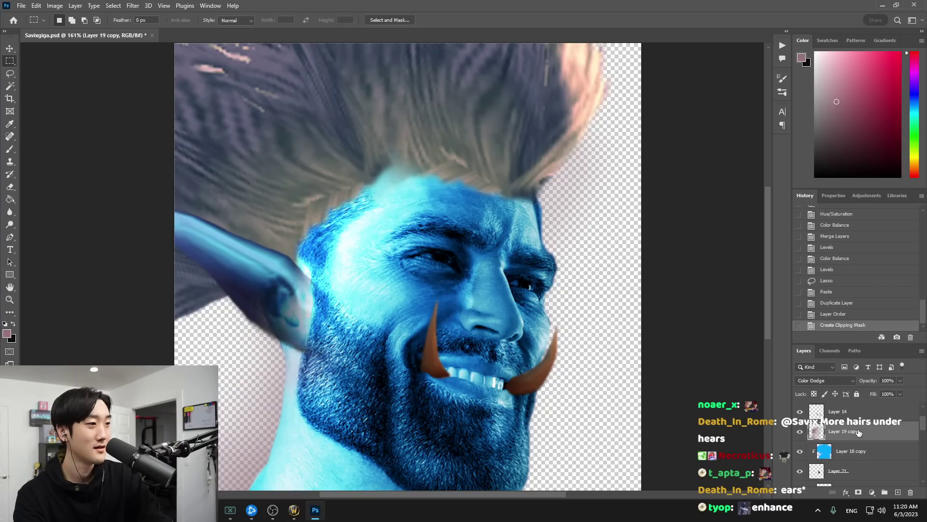
{"action": "left_click", "coordinate": [830, 205]}
{"action": "scroll", "coordinate": [649, 345], "scroll_direction": "down", "scroll_amount": 2}
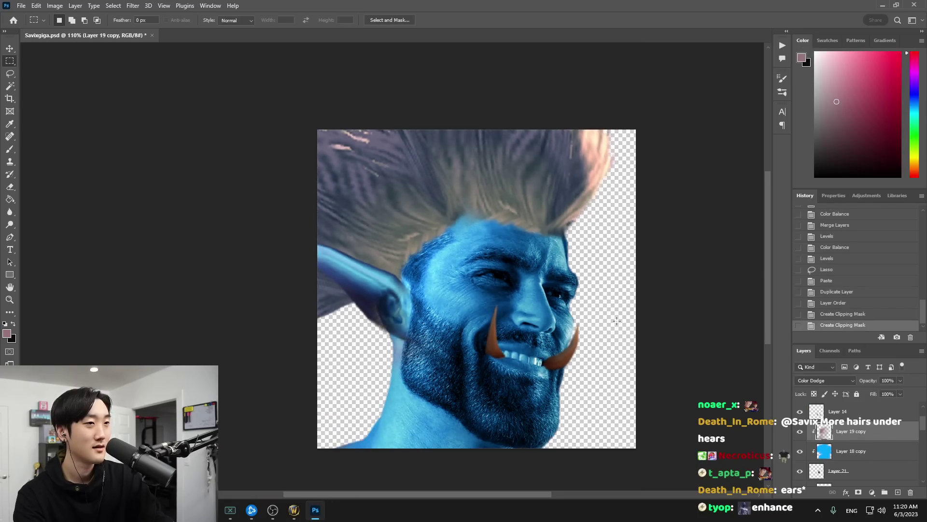
{"action": "scroll", "coordinate": [649, 344], "scroll_direction": "up", "scroll_amount": 1}
{"action": "left_click", "coordinate": [841, 476]}
{"action": "scroll", "coordinate": [613, 403], "scroll_direction": "down", "scroll_amount": 2}
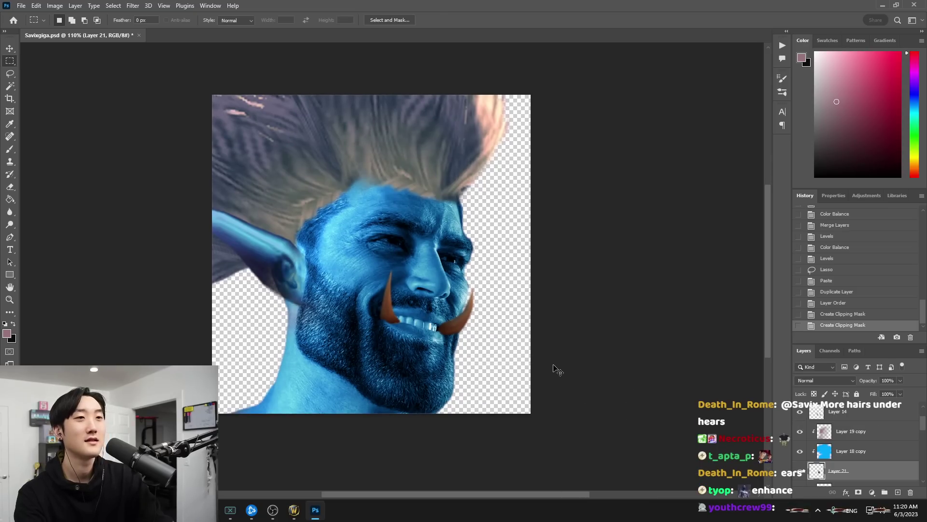
{"action": "key", "text": "ctrl+t"}
{"action": "left_click", "coordinate": [432, 20]}
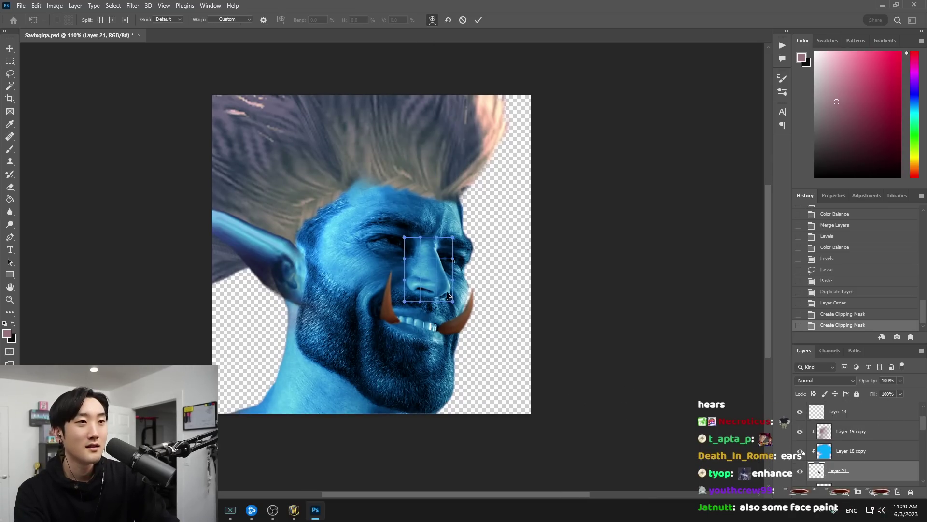
{"action": "left_click_drag", "start_coordinate": [453, 301], "coordinate": [477, 292]}
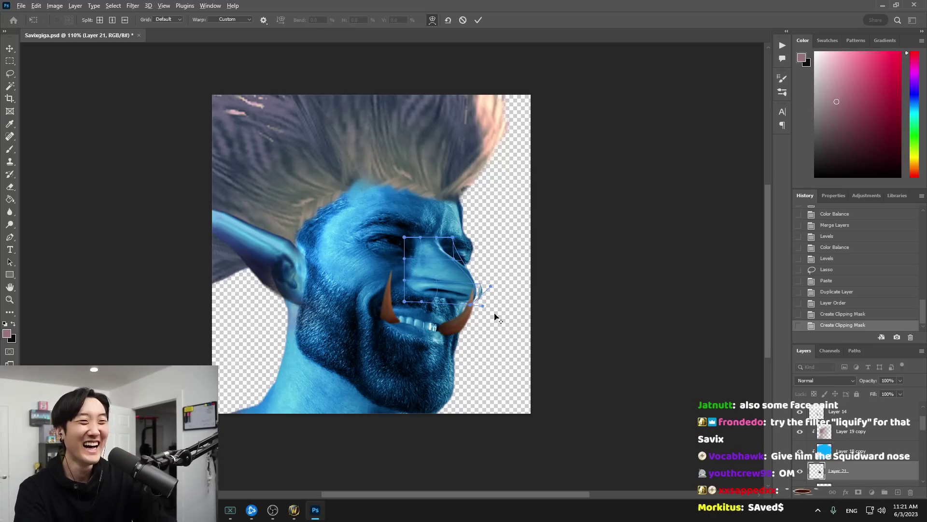
{"action": "key", "text": "Escape"}
Try warping the nose on Layer 21 into a long point that extends past the edge of the face
{"action": "scroll", "coordinate": [452, 282], "scroll_direction": "up", "scroll_amount": 5}
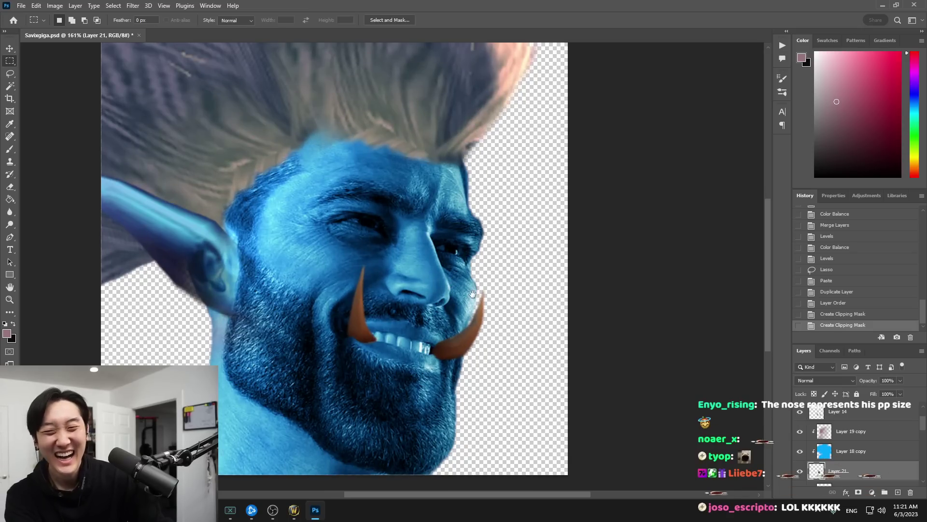
{"action": "key", "text": "ctrl+t"}
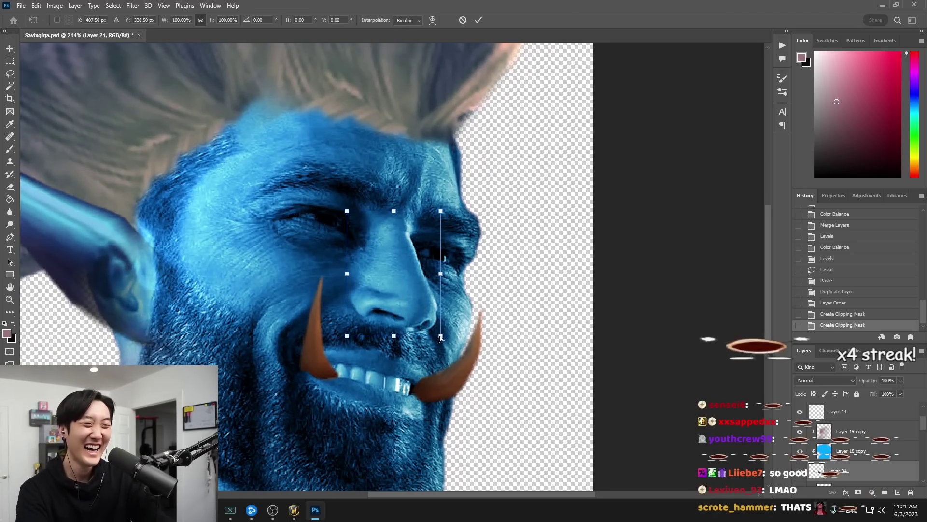
{"action": "left_click", "coordinate": [433, 20]}
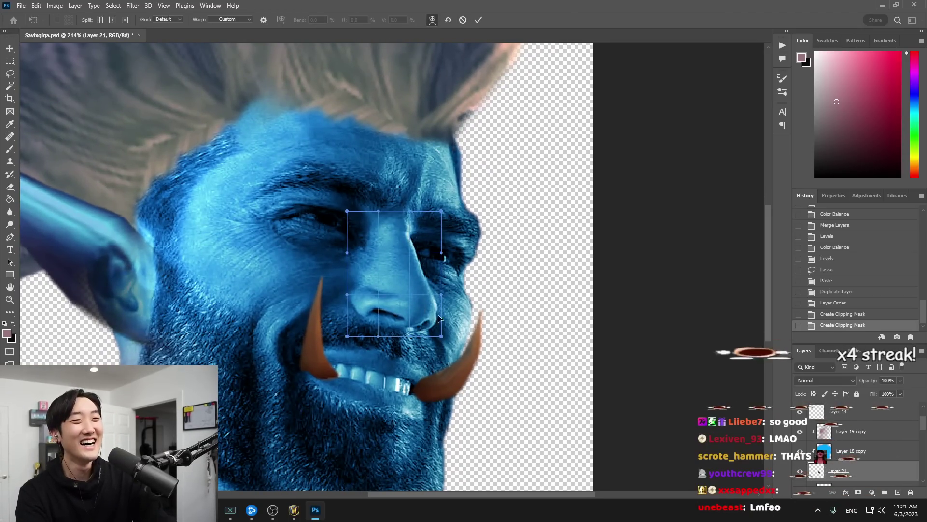
{"action": "left_click_drag", "start_coordinate": [441, 294], "coordinate": [476, 294]}
{"action": "mouse_move", "coordinate": [413, 216]}
{"action": "left_mouse_down"}
{"action": "mouse_move", "coordinate": [395, 221]}
{"action": "mouse_move", "coordinate": [416, 222]}
{"action": "left_mouse_up"}
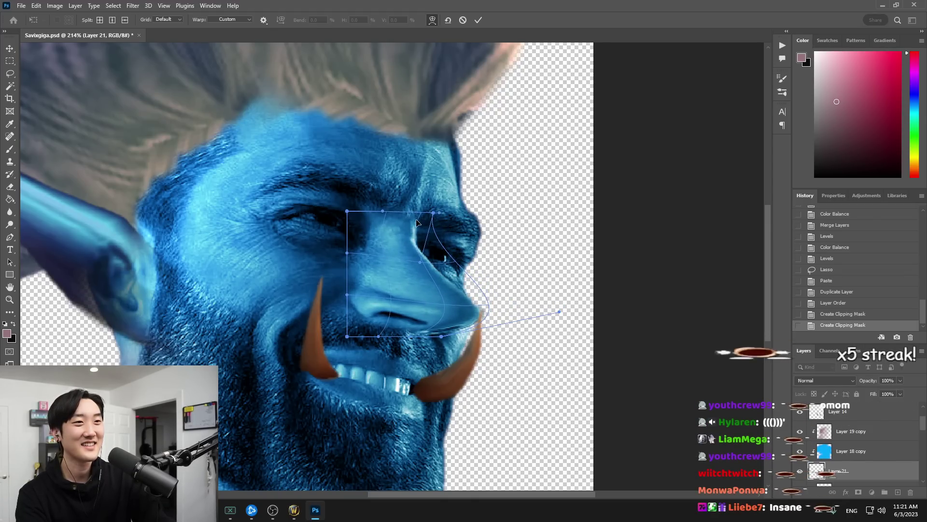
{"action": "left_click_drag", "start_coordinate": [461, 324], "coordinate": [520, 336]}
{"action": "key", "text": "Return"}
{"action": "scroll", "coordinate": [521, 342], "scroll_direction": "down", "scroll_amount": 5}
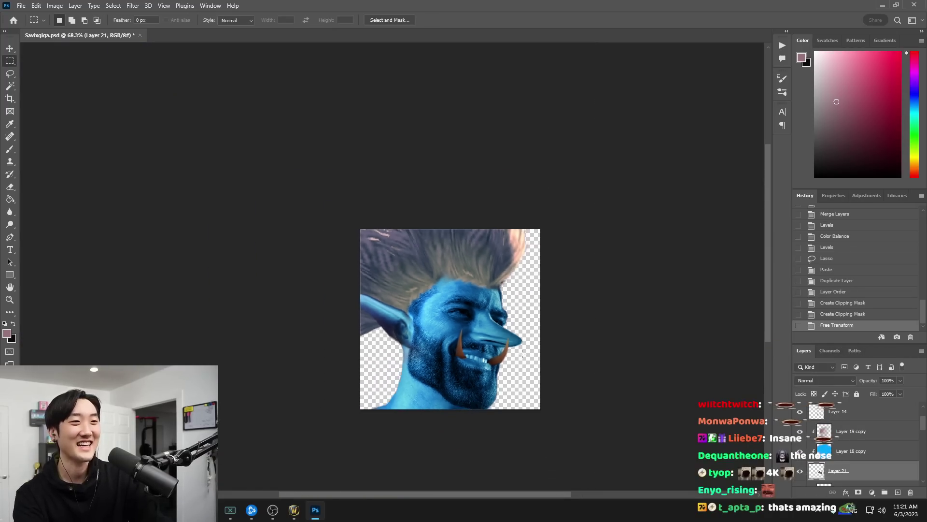
{"action": "scroll", "coordinate": [521, 352], "scroll_direction": "up", "scroll_amount": 5}
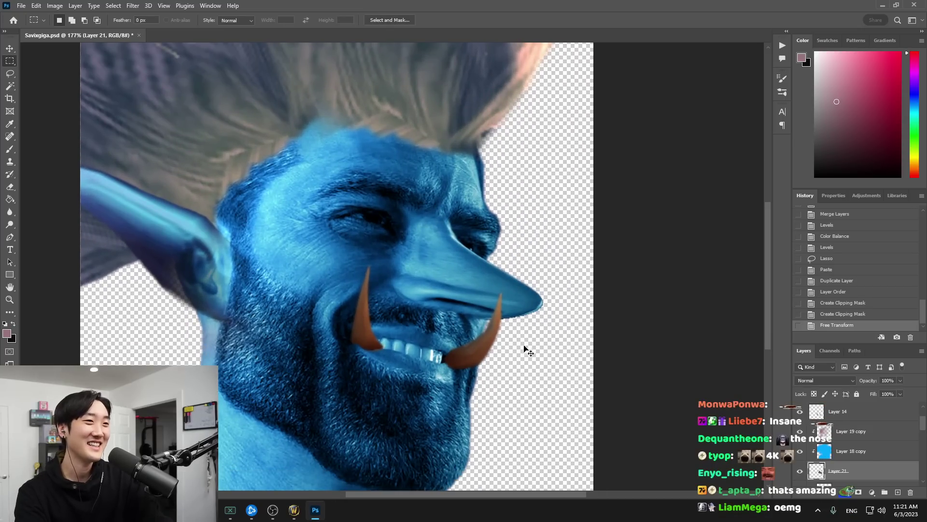
{"action": "key", "text": "ctrl+z"}
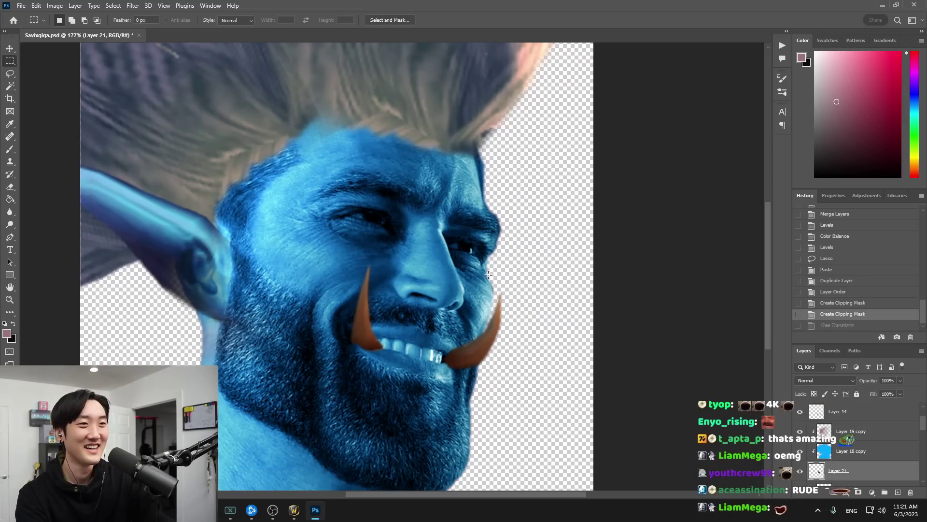
Warp the nose on Layer 21 into a larger, rounded troll nose whose tip reaches the far tusk
{"action": "key", "text": "ctrl+t"}
{"action": "left_click", "coordinate": [433, 21]}
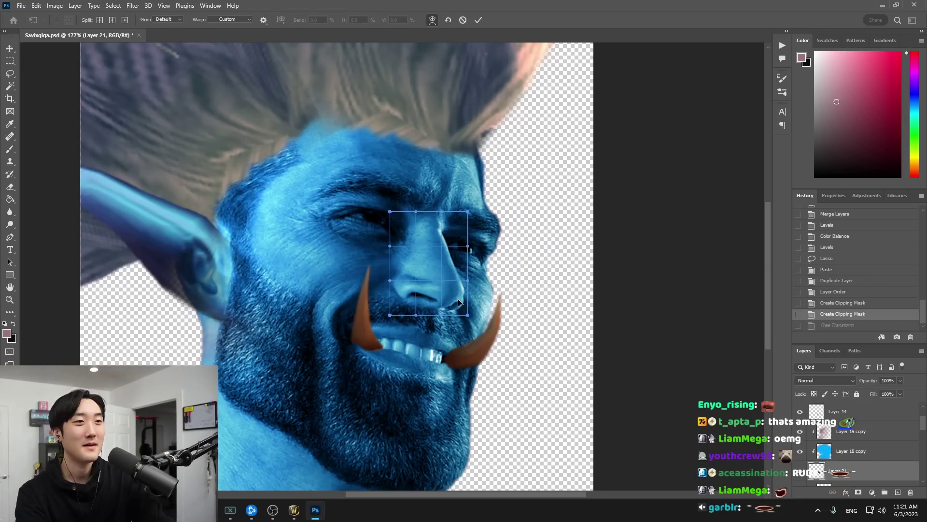
{"action": "left_click_drag", "start_coordinate": [478, 299], "coordinate": [477, 262]}
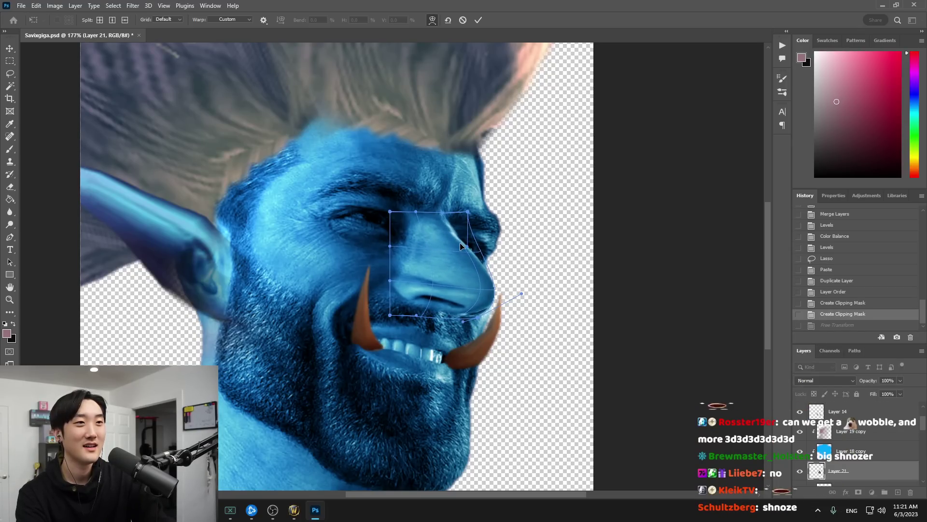
{"action": "left_click_drag", "start_coordinate": [484, 311], "coordinate": [489, 319]}
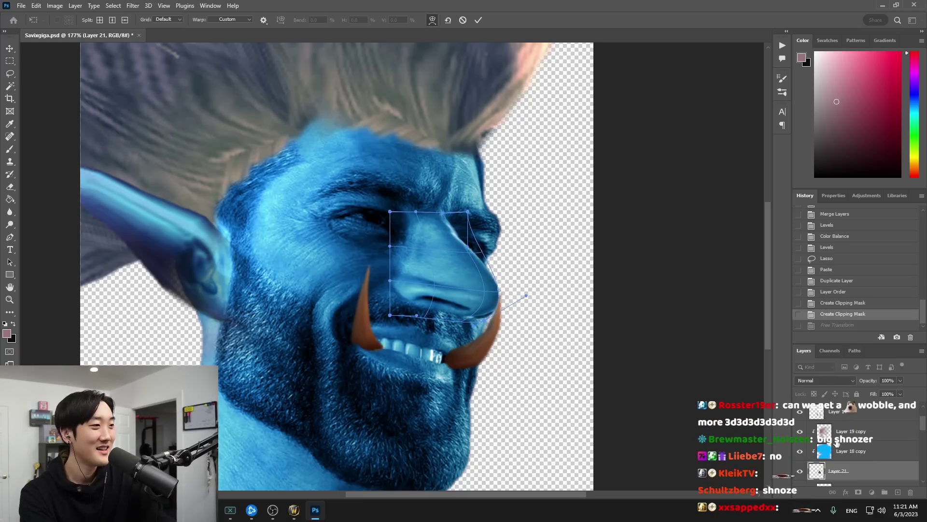
{"action": "key", "text": "Return"}
Examine the composite at small and large sizes, view the blue-skinned characters on Imgur in the browser, and return to Photoshop
{"action": "scroll", "coordinate": [843, 449], "scroll_direction": "up", "scroll_amount": 2}
{"action": "scroll", "coordinate": [613, 400], "scroll_direction": "down", "scroll_amount": 11}
{"action": "scroll", "coordinate": [425, 309], "scroll_direction": "up", "scroll_amount": 5}
{"action": "scroll", "coordinate": [517, 347], "scroll_direction": "down", "scroll_amount": 3}
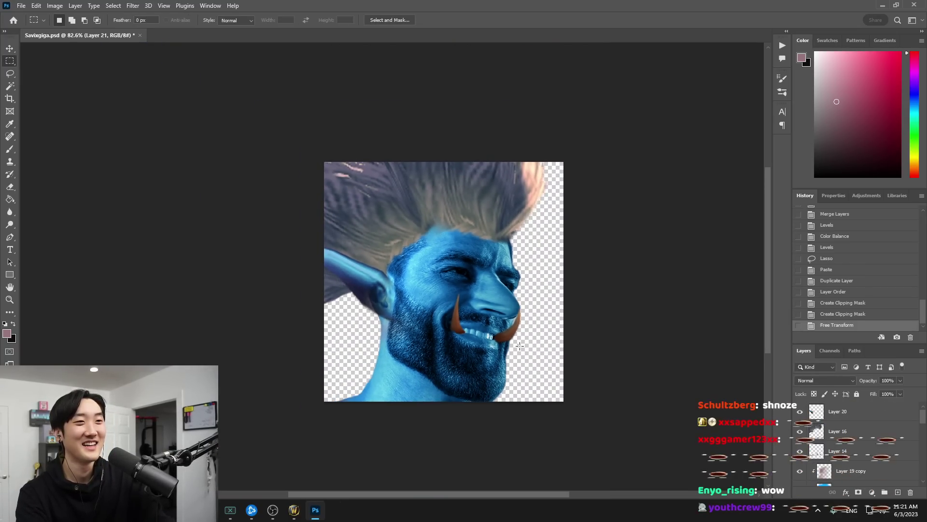
{"action": "scroll", "coordinate": [520, 346], "scroll_direction": "down", "scroll_amount": 2}
{"action": "scroll", "coordinate": [531, 353], "scroll_direction": "up", "scroll_amount": 4}
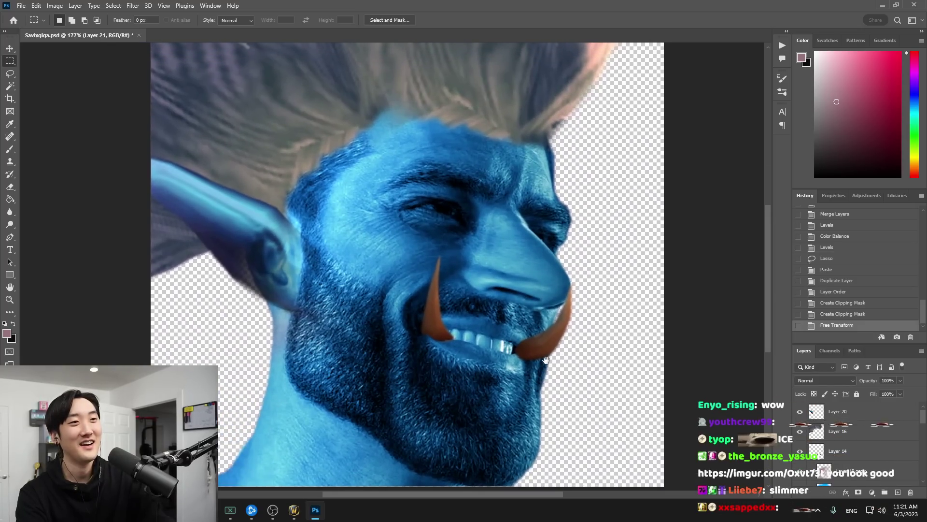
{"action": "scroll", "coordinate": [546, 360], "scroll_direction": "down", "scroll_amount": 1}
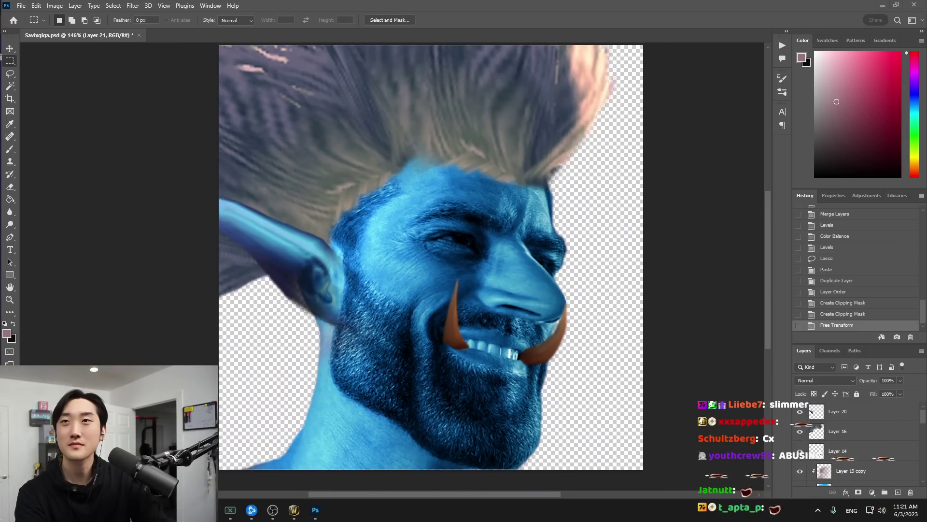
{"action": "left_click_drag", "start_coordinate": [0, 81], "coordinate": [431, 81]}
{"action": "scroll", "coordinate": [529, 97], "scroll_direction": "down", "scroll_amount": 3}
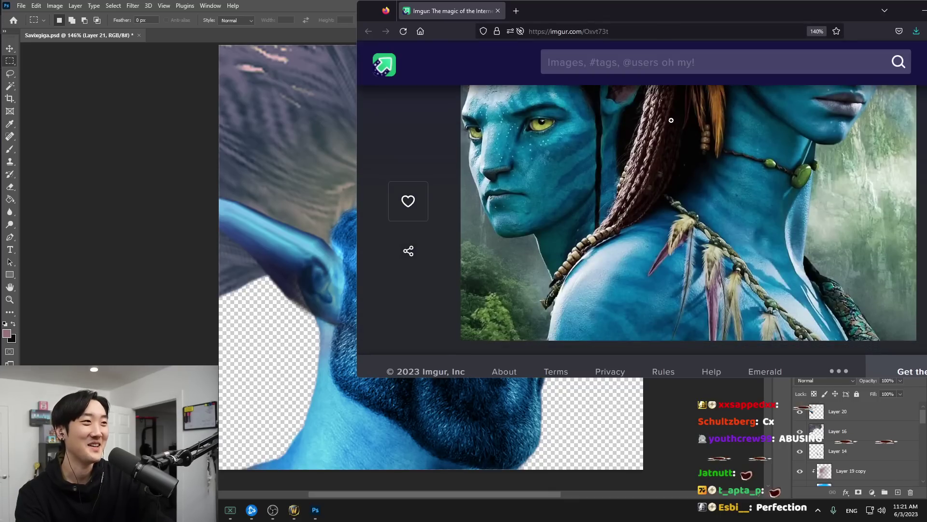
{"action": "key", "text": "alt+Tab"}
{"action": "scroll", "coordinate": [578, 280], "scroll_direction": "down", "scroll_amount": 5}
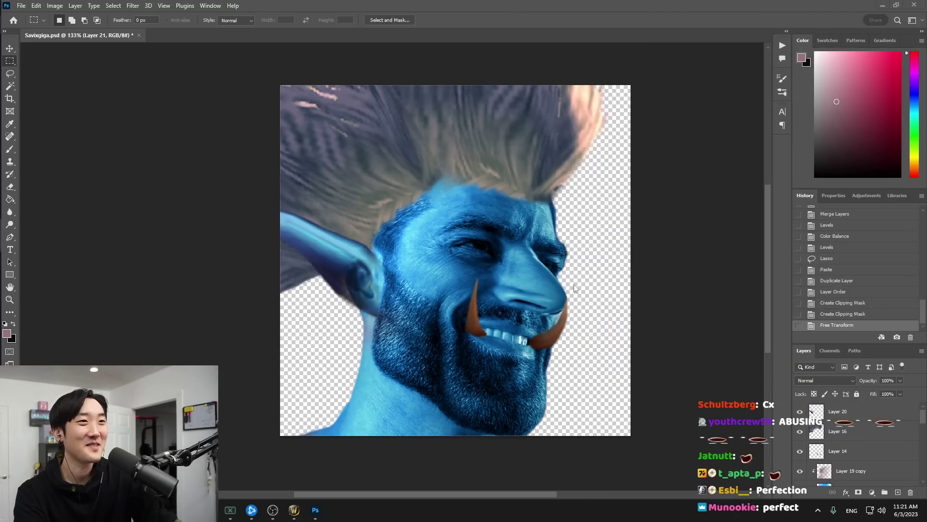
Softly erase the ear's front edge on Layer 20 where it meets the cheek and jaw, using a 30% opacity Eraser
{"action": "scroll", "coordinate": [563, 318], "scroll_direction": "up", "scroll_amount": 2}
{"action": "left_click_drag", "start_coordinate": [516, 317], "coordinate": [514, 329]}
{"action": "scroll", "coordinate": [843, 436], "scroll_direction": "down", "scroll_amount": 3}
{"action": "scroll", "coordinate": [847, 437], "scroll_direction": "up", "scroll_amount": 3}
{"action": "left_click", "coordinate": [817, 414]}
{"action": "key", "text": "e"}
{"action": "left_click", "coordinate": [405, 337]}
{"action": "left_click", "coordinate": [412, 334]}
{"action": "left_click", "coordinate": [410, 328]}
{"action": "left_click", "coordinate": [409, 321]}
{"action": "left_click", "coordinate": [408, 314]}
{"action": "left_click", "coordinate": [407, 314]}
{"action": "left_click", "coordinate": [408, 322]}
{"action": "left_click", "coordinate": [429, 333]}
{"action": "left_click", "coordinate": [433, 323]}
{"action": "left_click", "coordinate": [418, 310]}
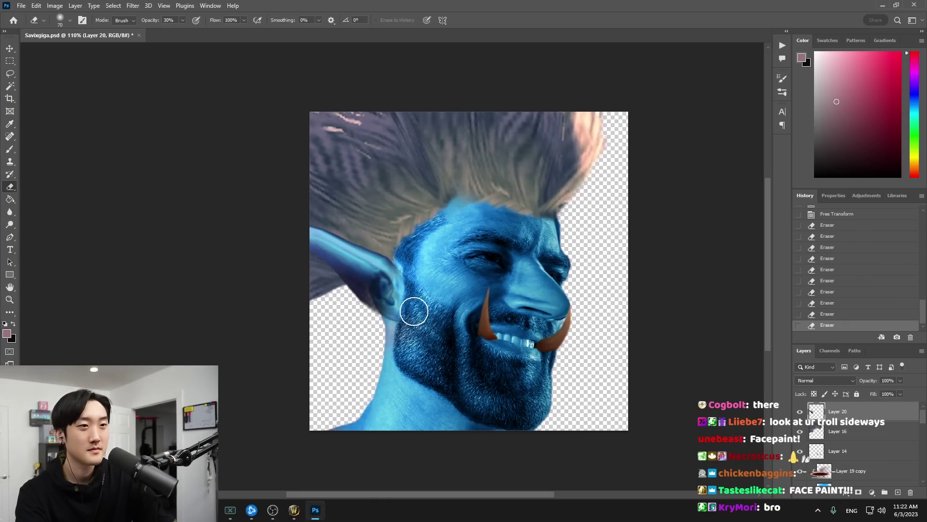
{"action": "left_click", "coordinate": [419, 319]}
{"action": "left_click", "coordinate": [417, 335]}
{"action": "scroll", "coordinate": [408, 328], "scroll_direction": "down", "scroll_amount": 4}
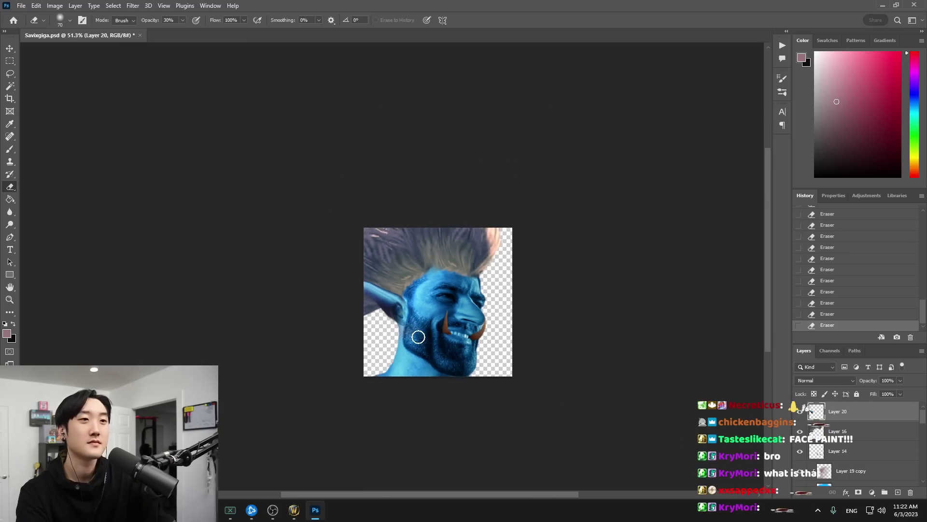
Duplicate Layer 20 and merge the duplicate with the original to strengthen the ear
{"action": "scroll", "coordinate": [421, 351], "scroll_direction": "up", "scroll_amount": 5}
{"action": "scroll", "coordinate": [421, 349], "scroll_direction": "up", "scroll_amount": 2}
{"action": "key", "text": "ctrl+j"}
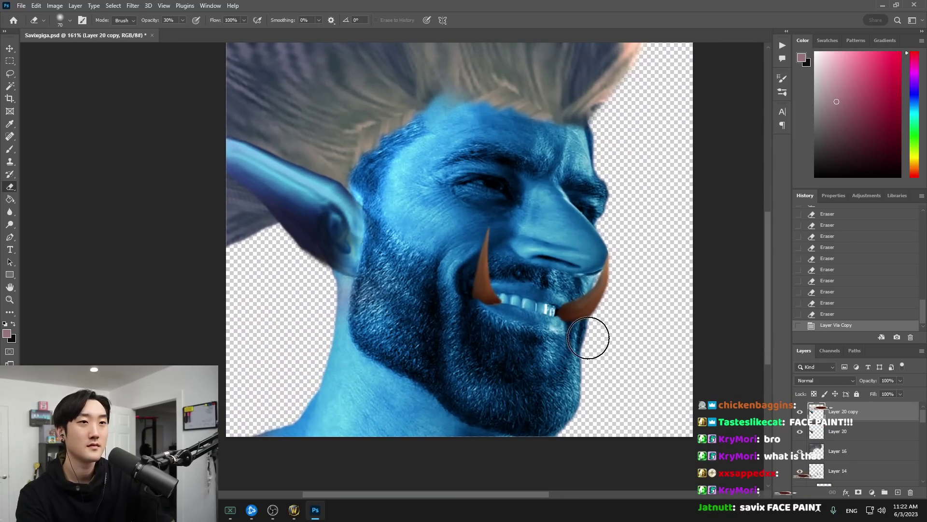
{"action": "right_click", "coordinate": [875, 418]}
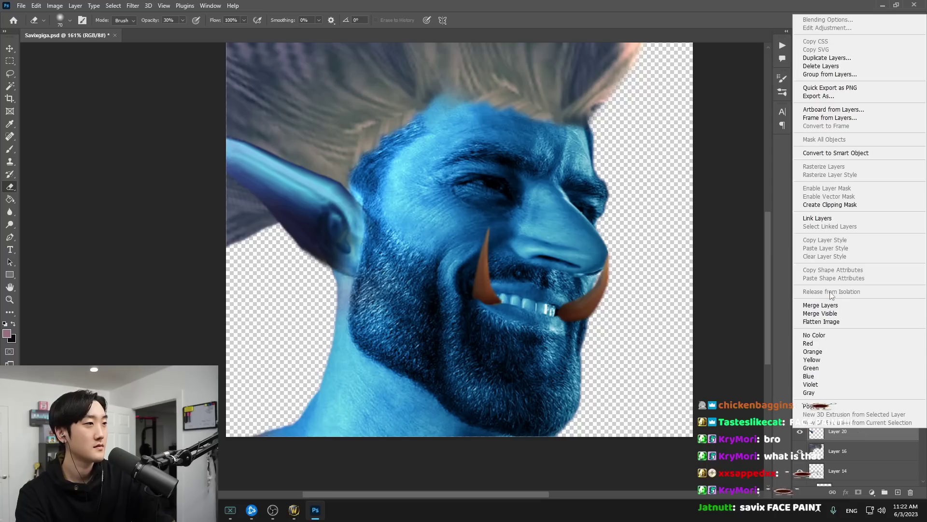
{"action": "left_click", "coordinate": [763, 385]}
Blend the merged ear's front edge and lobe into the cheek and beard with a 30% opacity Eraser, reducing its size to 30
{"action": "left_click", "coordinate": [385, 219]}
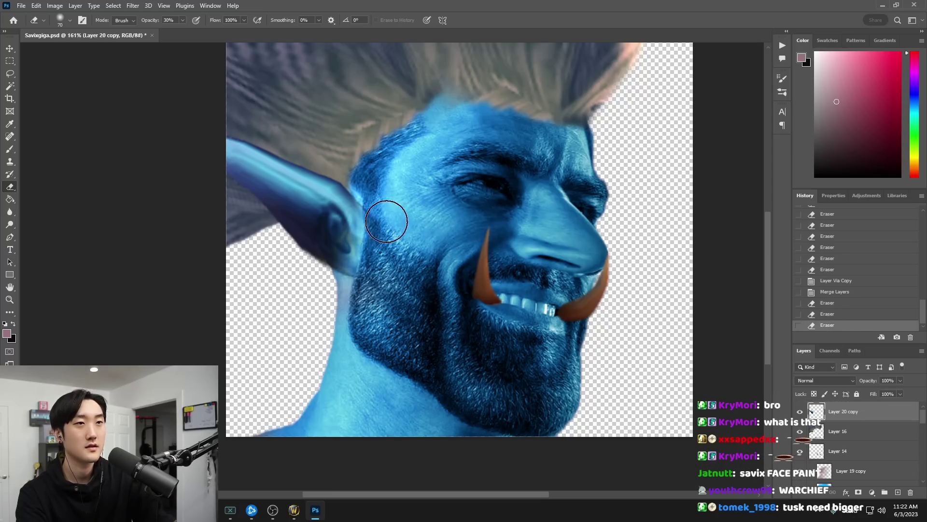
{"action": "mouse_move", "coordinate": [379, 222]}
{"action": "left_mouse_down"}
{"action": "mouse_move", "coordinate": [385, 264]}
{"action": "mouse_move", "coordinate": [369, 260]}
{"action": "mouse_move", "coordinate": [378, 274]}
{"action": "mouse_move", "coordinate": [357, 263]}
{"action": "left_mouse_up"}
{"action": "left_click", "coordinate": [377, 274]}
{"action": "left_click_drag", "start_coordinate": [355, 260], "coordinate": [353, 250]}
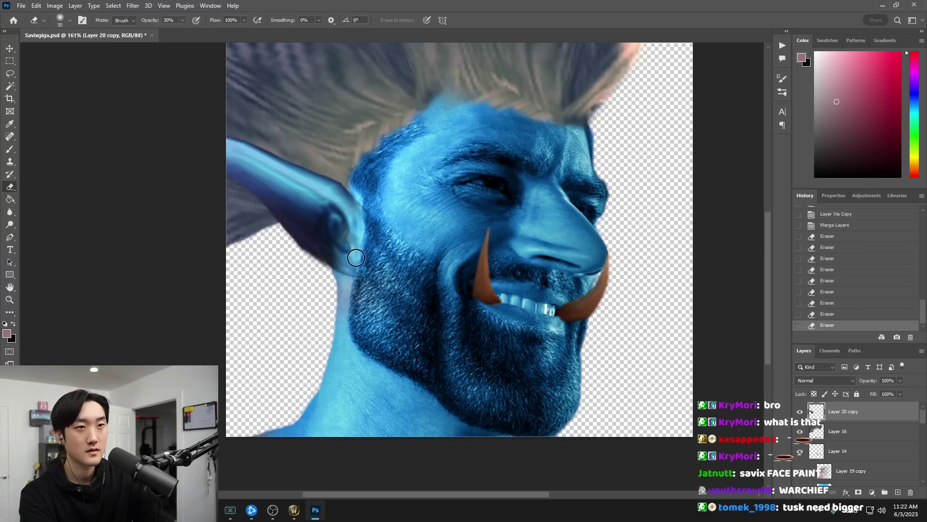
{"action": "scroll", "coordinate": [429, 289], "scroll_direction": "down", "scroll_amount": 6}
{"action": "left_click_drag", "start_coordinate": [482, 290], "coordinate": [447, 325]}
{"action": "scroll", "coordinate": [447, 324], "scroll_direction": "down", "scroll_amount": 7}
{"action": "scroll", "coordinate": [471, 328], "scroll_direction": "up", "scroll_amount": 4}
{"action": "scroll", "coordinate": [496, 348], "scroll_direction": "up", "scroll_amount": 4}
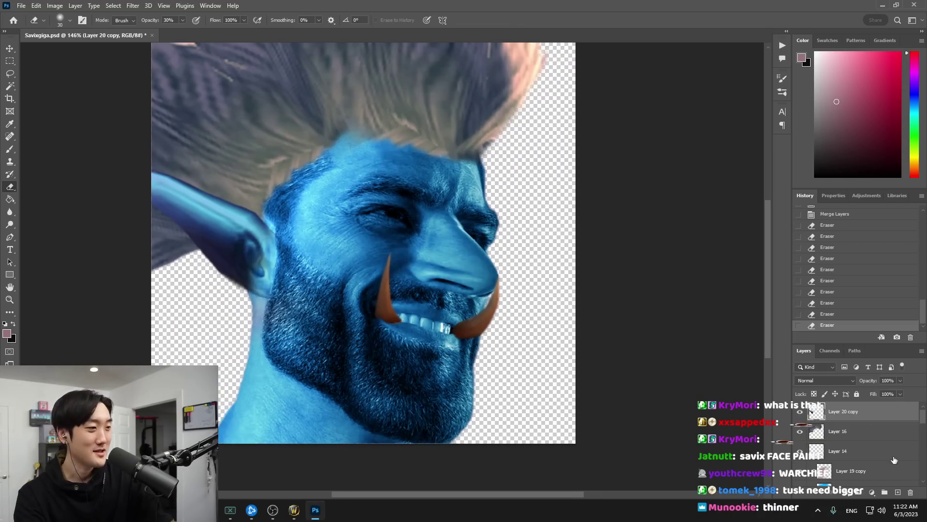
Try whitening the teeth on Layer 19 copy with a small white brush
{"action": "left_click", "coordinate": [894, 470]}
{"action": "key", "text": "ctrl+shift+n"}
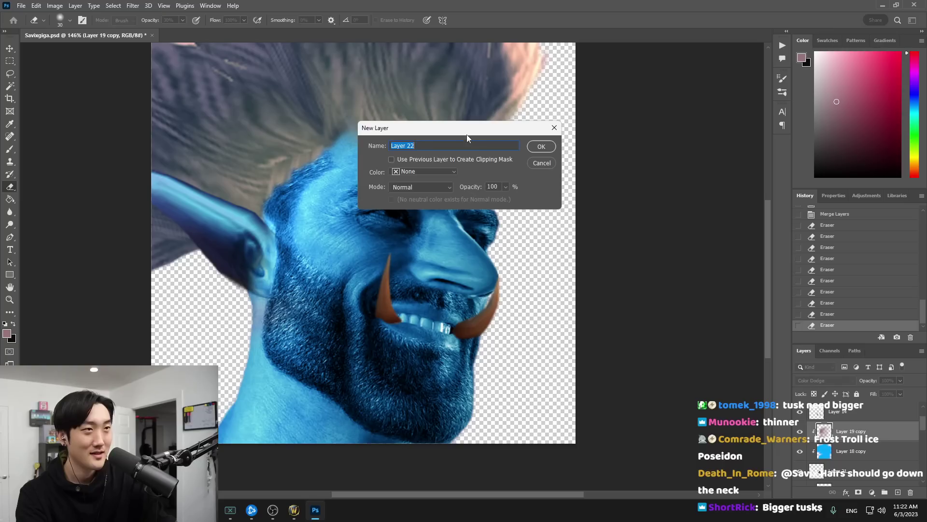
{"action": "left_click", "coordinate": [536, 162]}
{"action": "key", "text": "b"}
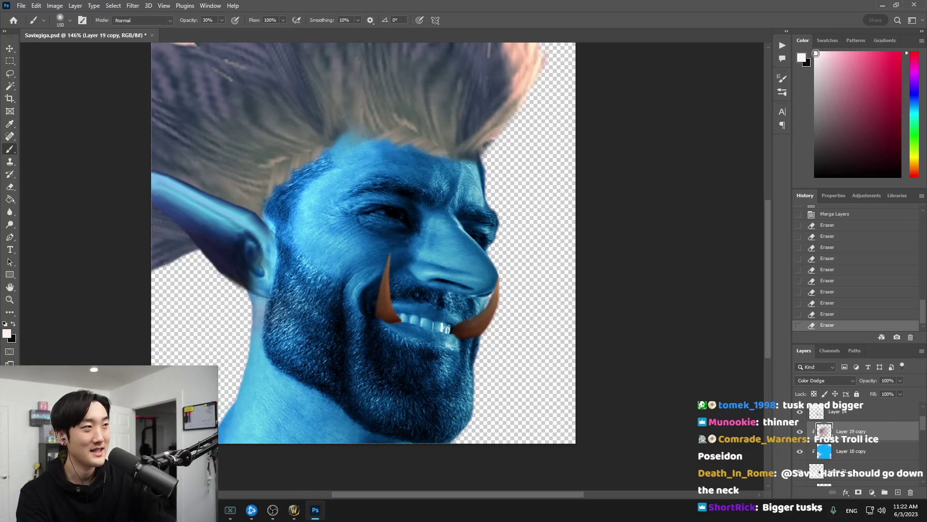
{"action": "key", "text": "bracketleft"}
{"action": "key", "text": "bracketleft"}
{"action": "key", "text": "bracketleft"}
{"action": "key", "text": "bracketleft"}
{"action": "key", "text": "bracketleft"}
{"action": "key", "text": "bracketleft"}
{"action": "key", "text": "bracketleft"}
{"action": "key", "text": "bracketleft"}
{"action": "key", "text": "bracketleft"}
{"action": "key", "text": "bracketleft"}
{"action": "left_click_drag", "start_coordinate": [406, 317], "coordinate": [407, 321]}
{"action": "left_click", "coordinate": [411, 319]}
{"action": "left_click", "coordinate": [413, 320]}
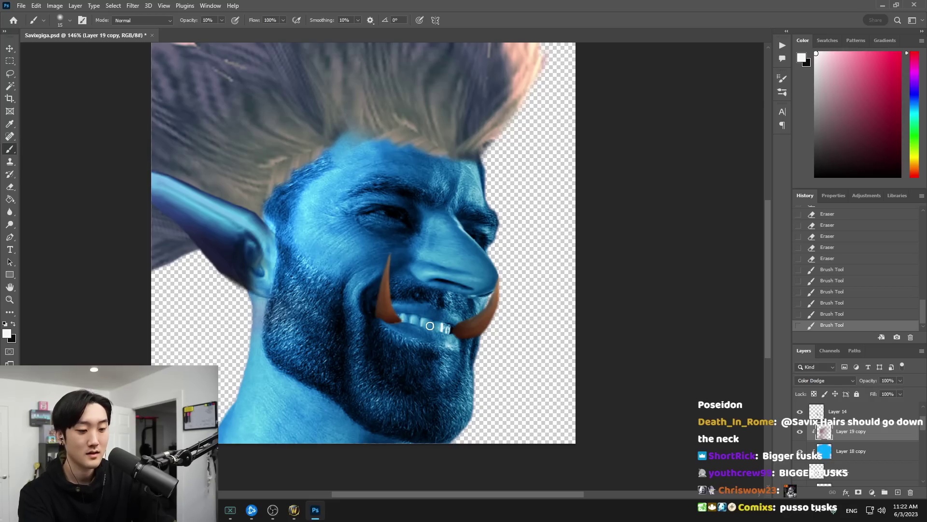
{"action": "left_click", "coordinate": [431, 325]}
{"action": "left_click", "coordinate": [432, 326]}
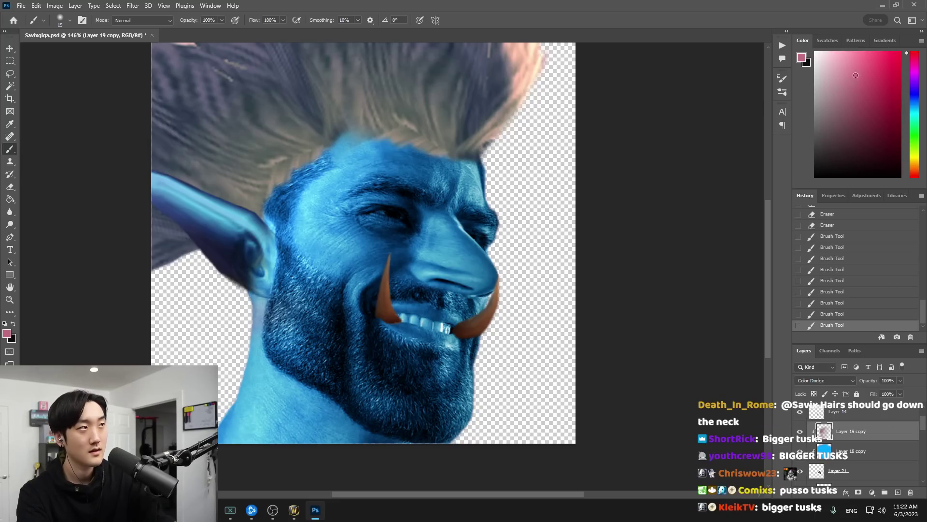
Try painting the teeth pink on Layer 19 copy, Layer 18 copy and Layer 19, and undo the last stroke
{"action": "left_click", "coordinate": [847, 65]}
{"action": "left_click", "coordinate": [444, 326]}
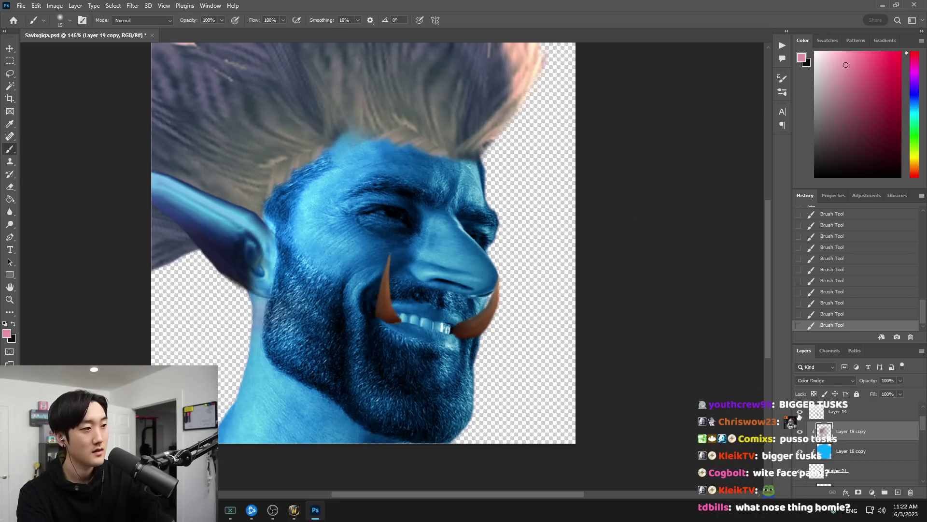
{"action": "left_click", "coordinate": [845, 449]}
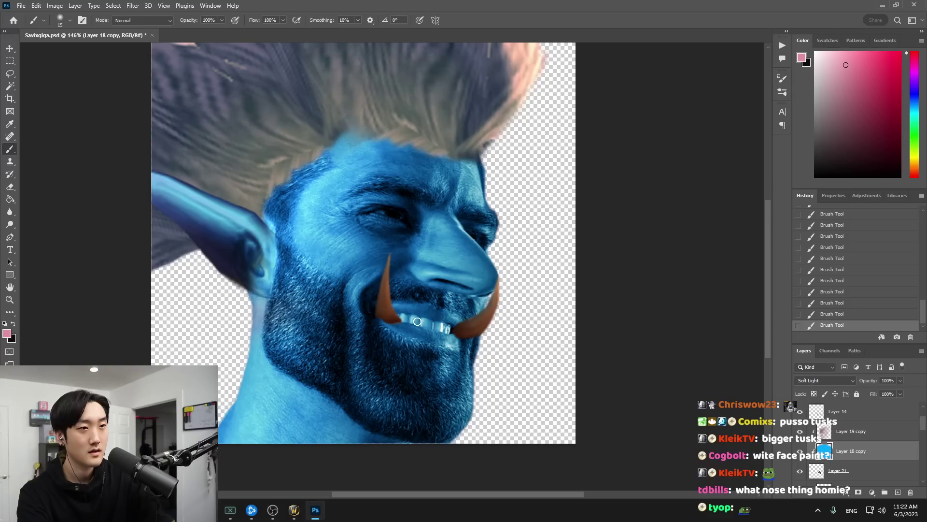
{"action": "scroll", "coordinate": [850, 439], "scroll_direction": "down", "scroll_amount": 3}
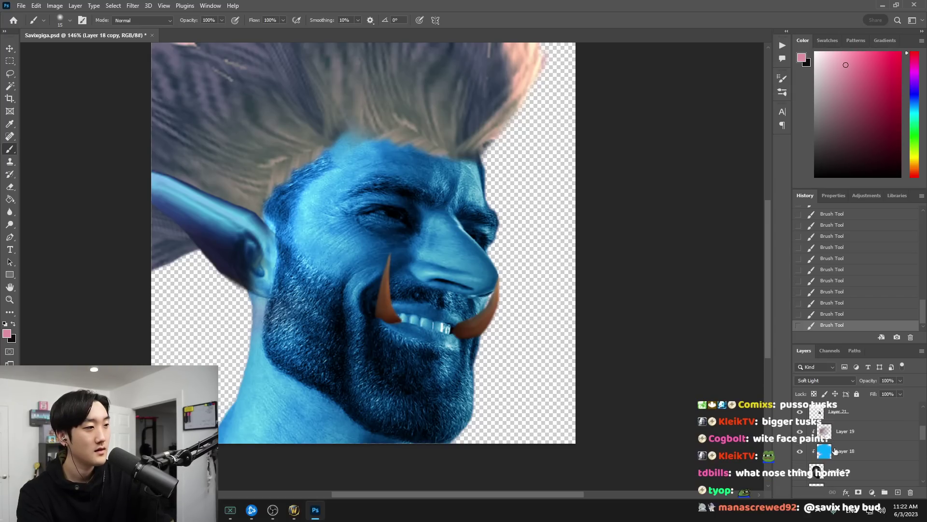
{"action": "left_click", "coordinate": [846, 431]}
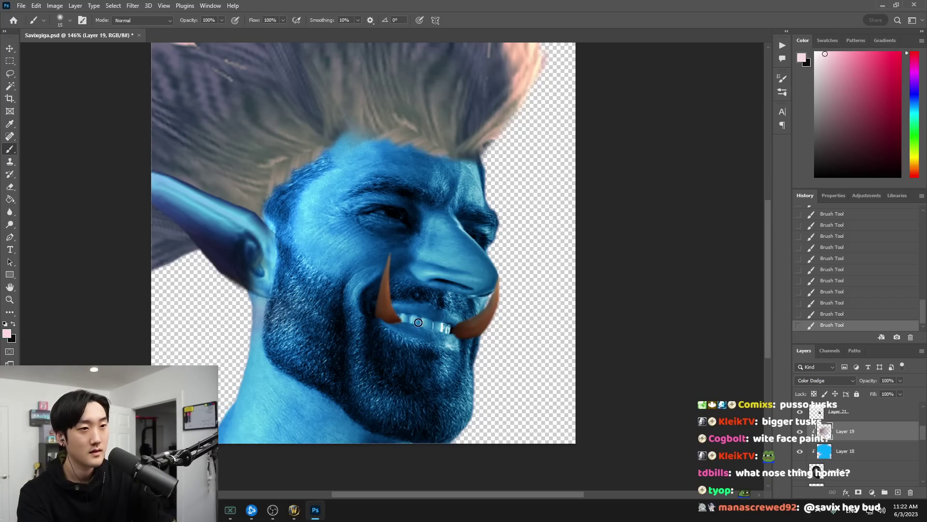
{"action": "key", "text": "ctrl+z"}
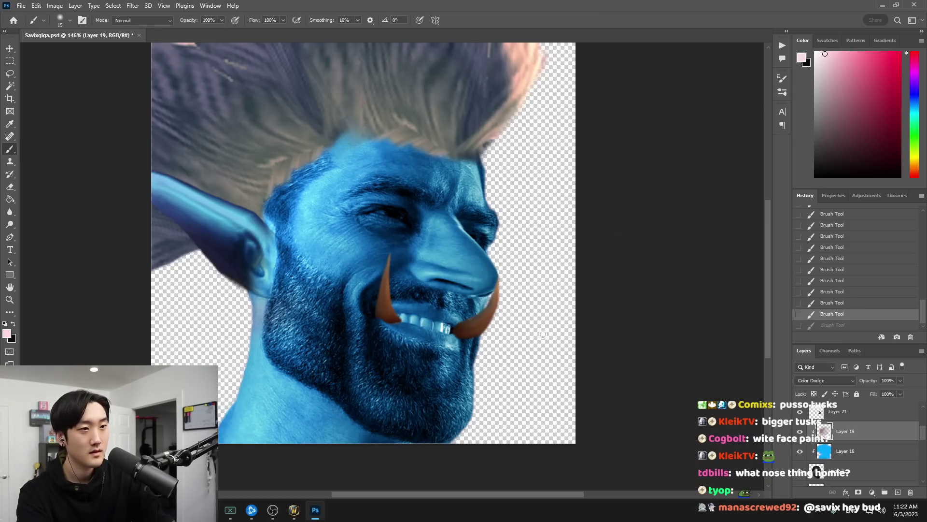
Paint over the teeth on Layer 18 in pale pink at 100% brush opacity
{"action": "left_click", "coordinate": [828, 450]}
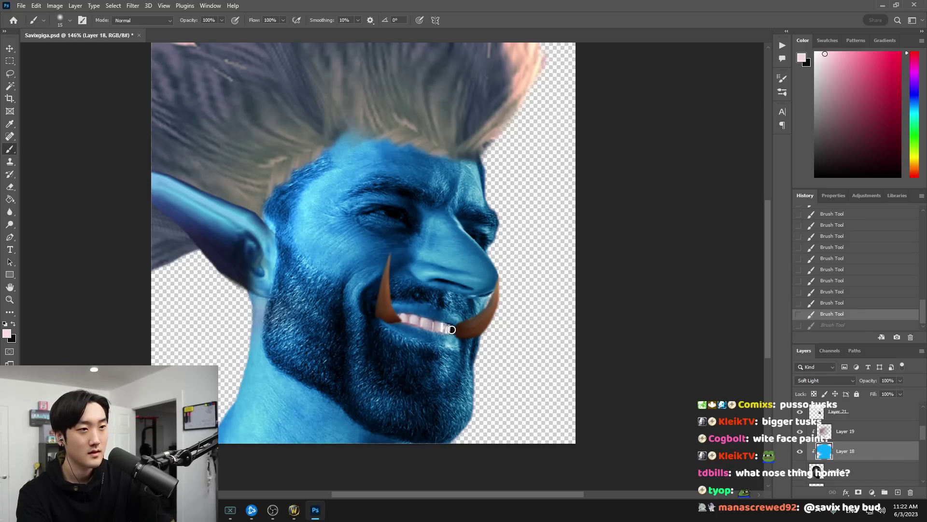
{"action": "left_click", "coordinate": [420, 325]}
{"action": "scroll", "coordinate": [594, 224], "scroll_direction": "down", "scroll_amount": 5}
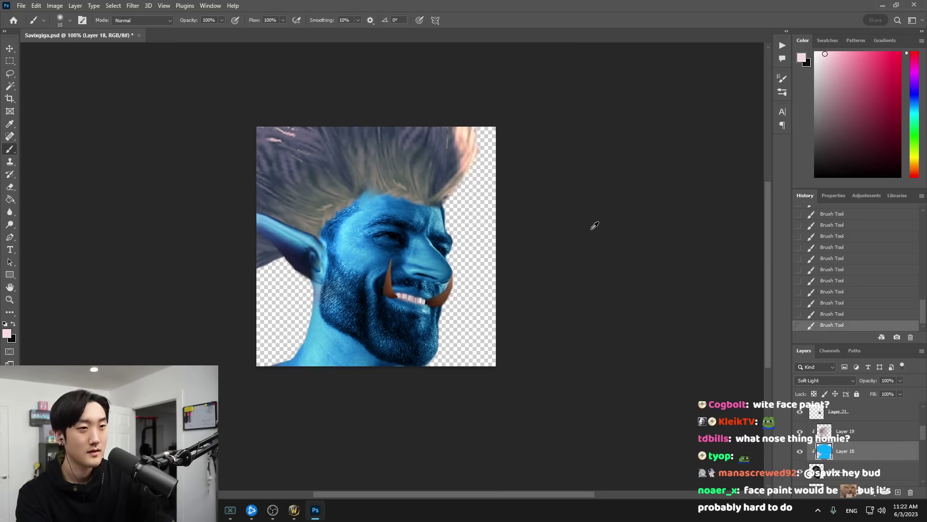
{"action": "left_click_drag", "start_coordinate": [445, 274], "coordinate": [482, 283]}
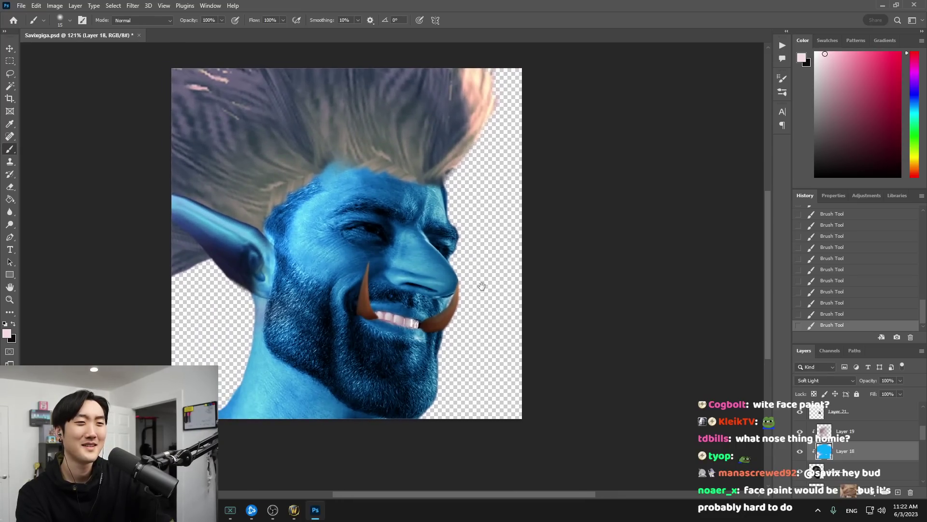
Brighten the tusks on Layer 14 with Levels, setting the input black level to 11 and strongly lowering the input white level
{"action": "scroll", "coordinate": [886, 431], "scroll_direction": "up", "scroll_amount": 5}
{"action": "left_click", "coordinate": [840, 451]}
{"action": "left_click", "coordinate": [800, 450]}
{"action": "left_click", "coordinate": [800, 451]}
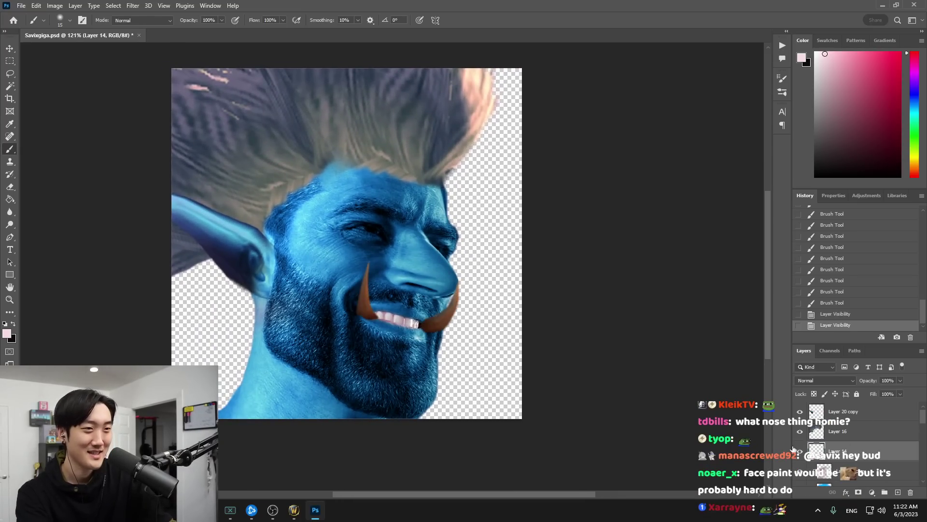
{"action": "key", "text": "ctrl+l"}
{"action": "left_click_drag", "start_coordinate": [640, 204], "coordinate": [646, 204]}
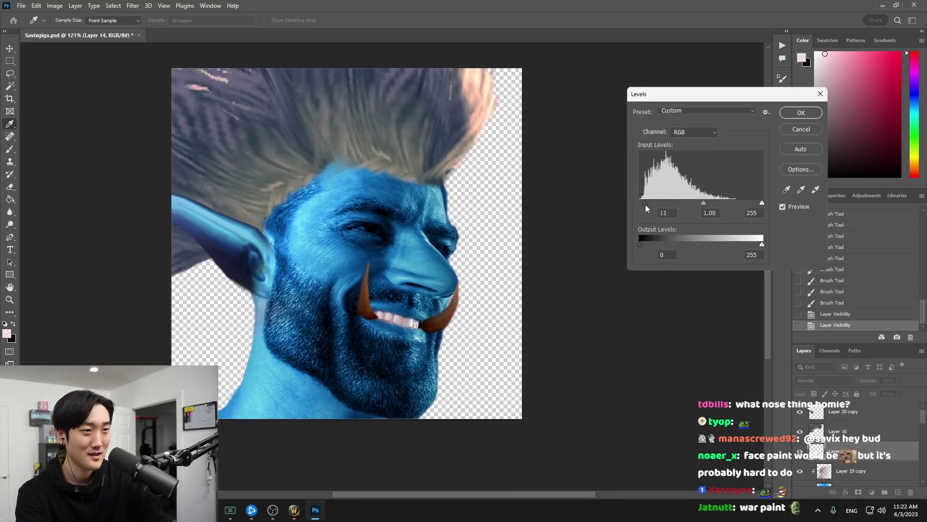
{"action": "left_click_drag", "start_coordinate": [761, 204], "coordinate": [666, 202]}
{"action": "left_click", "coordinate": [800, 114]}
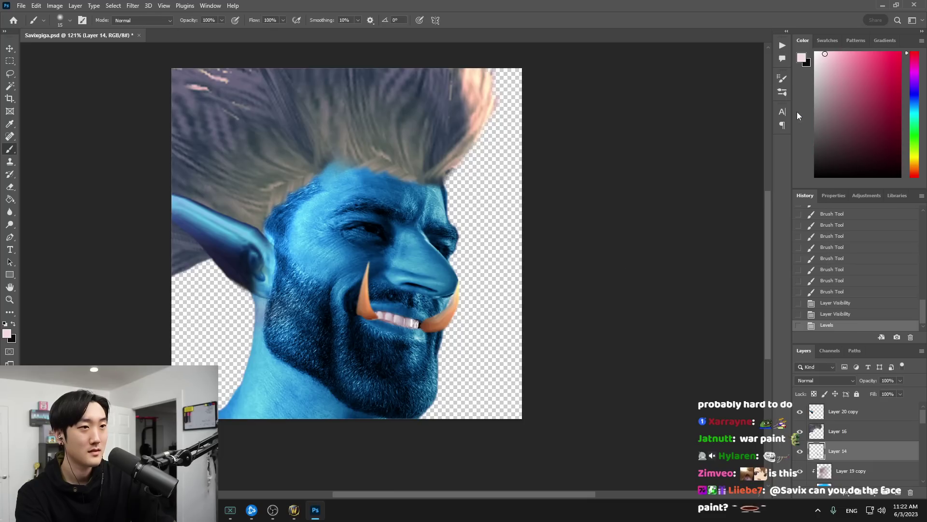
Examine the composite at different sizes, view the troll character in World of Warcraft, and return to Photoshop
{"action": "scroll", "coordinate": [468, 265], "scroll_direction": "up", "scroll_amount": 4}
{"action": "left_click_drag", "start_coordinate": [499, 292], "coordinate": [503, 286]}
{"action": "scroll", "coordinate": [503, 286], "scroll_direction": "down", "scroll_amount": 8}
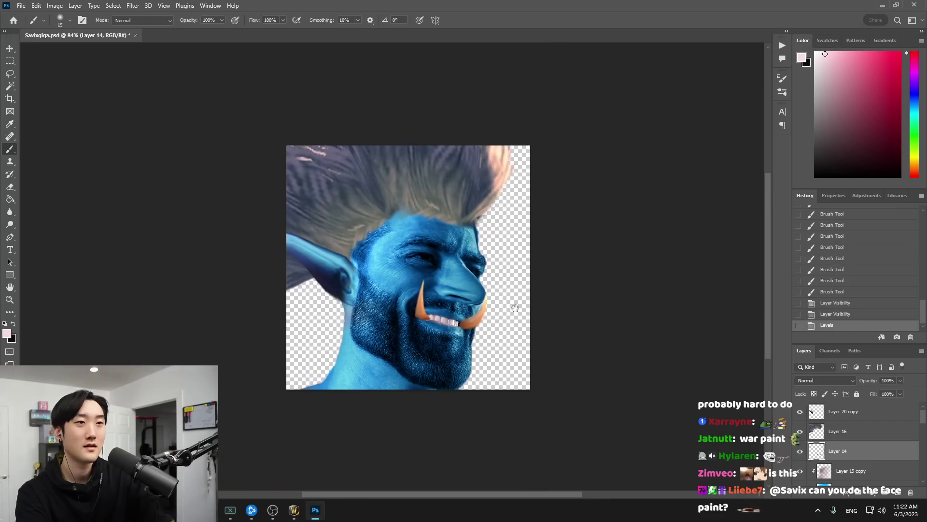
{"action": "key", "text": "alt+Tab"}
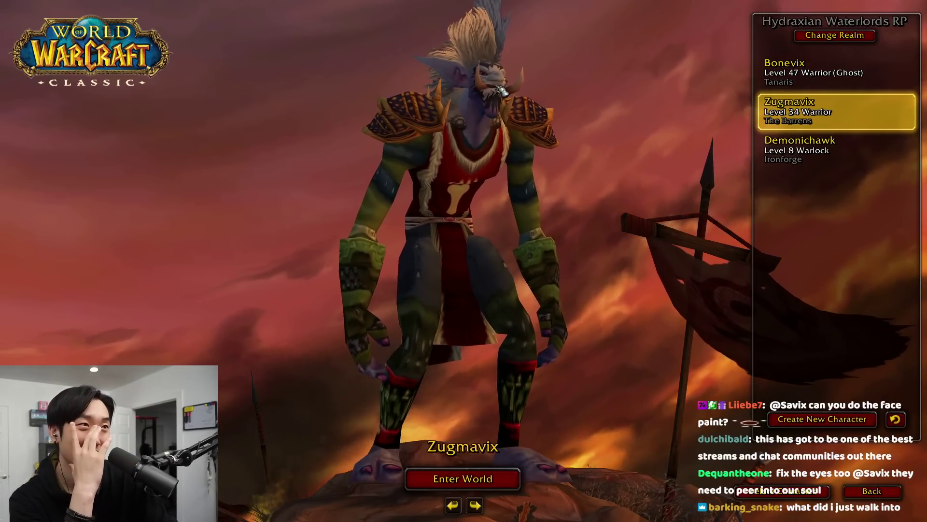
{"action": "key", "text": "alt+Tab"}
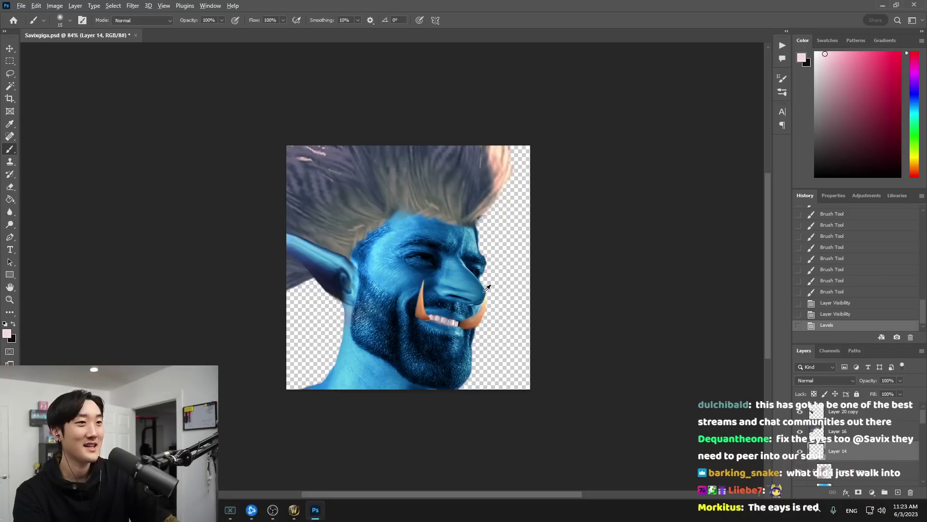
{"action": "scroll", "coordinate": [510, 296], "scroll_direction": "up", "scroll_amount": 3}
{"action": "left_click_drag", "start_coordinate": [557, 320], "coordinate": [548, 289]}
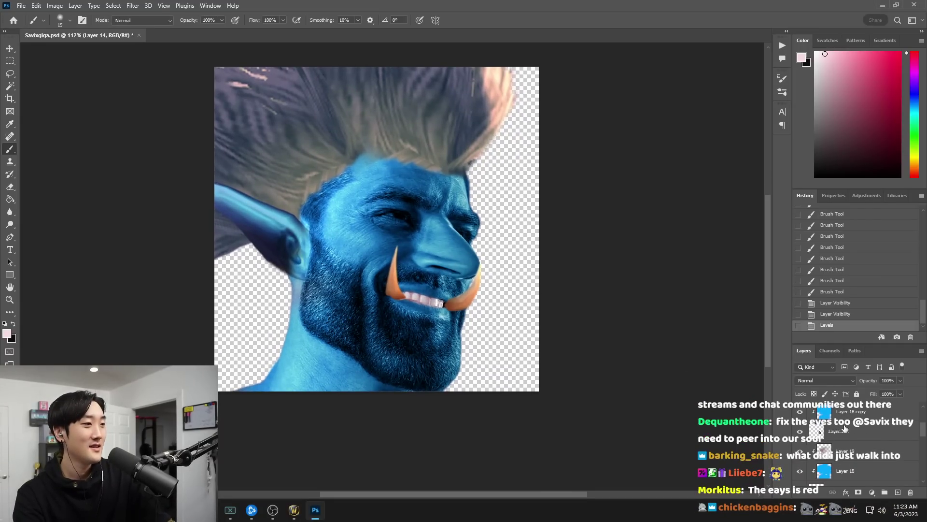
Duplicate the layers from Layer 19 copy down to Layer 1, group the duplicates and merge the group into one layer
{"action": "scroll", "coordinate": [843, 425], "scroll_direction": "down", "scroll_amount": 2}
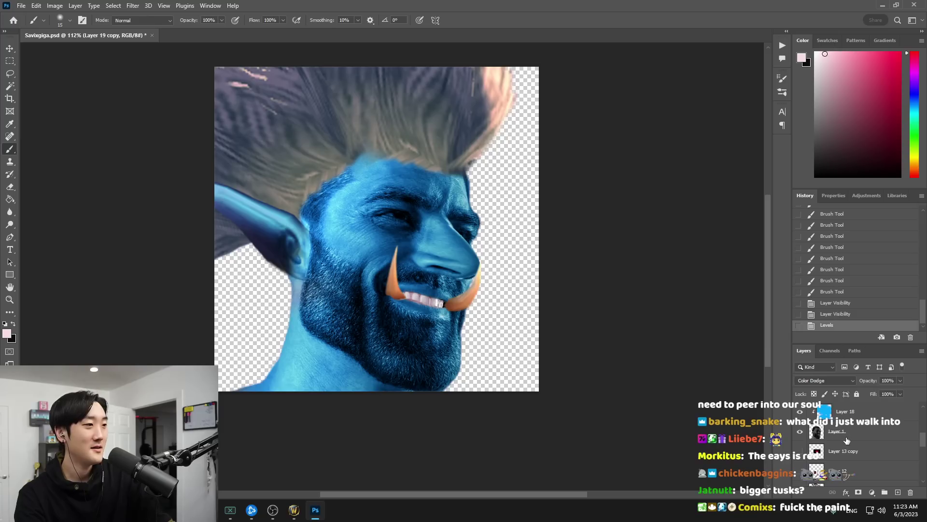
{"action": "left_click", "coordinate": [848, 441]}
{"action": "scroll", "coordinate": [849, 443], "scroll_direction": "down", "scroll_amount": 5}
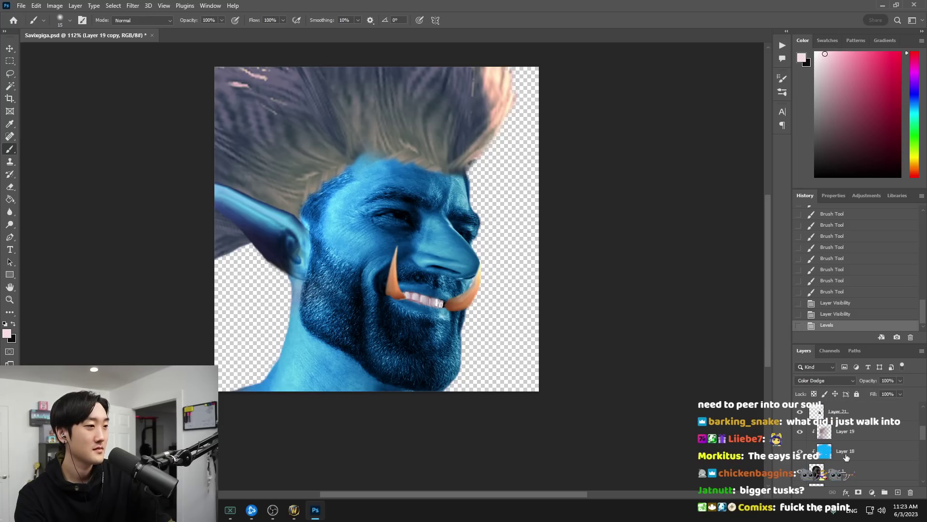
{"action": "left_click", "coordinate": [844, 431], "text": "shift"}
{"action": "right_click", "coordinate": [864, 431]}
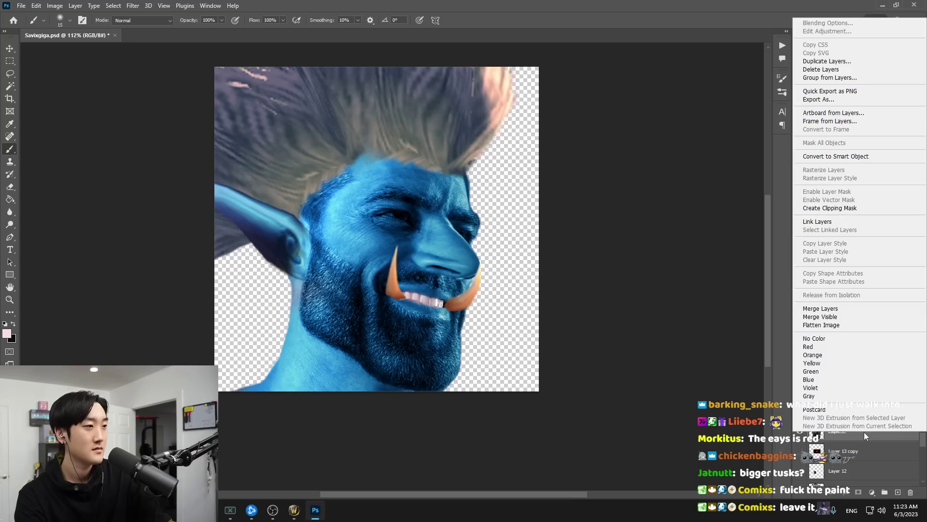
{"action": "left_click", "coordinate": [827, 309]}
{"action": "key", "text": "ctrl+z"}
{"action": "key", "text": "ctrl+j"}
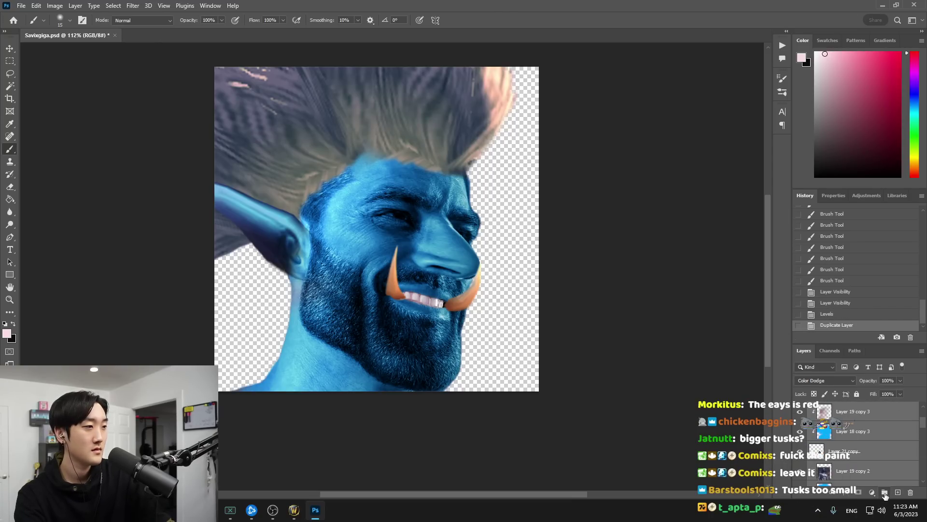
{"action": "left_click", "coordinate": [885, 493]}
{"action": "right_click", "coordinate": [829, 412]}
{"action": "left_click", "coordinate": [848, 330]}
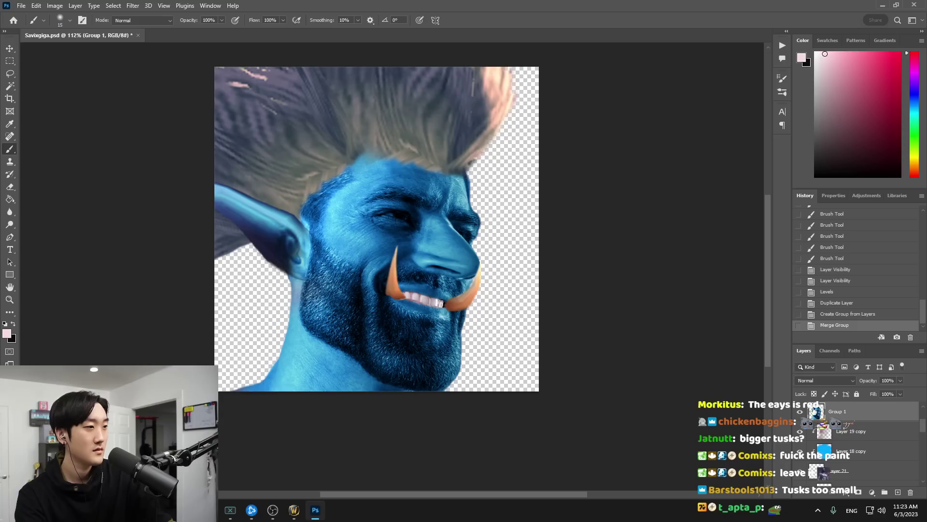
Toggle the visibility of Group 1 and the nose and colour layers beneath it to compare the merged copy with its sources
{"action": "left_click", "coordinate": [802, 412]}
{"action": "left_click", "coordinate": [801, 412]}
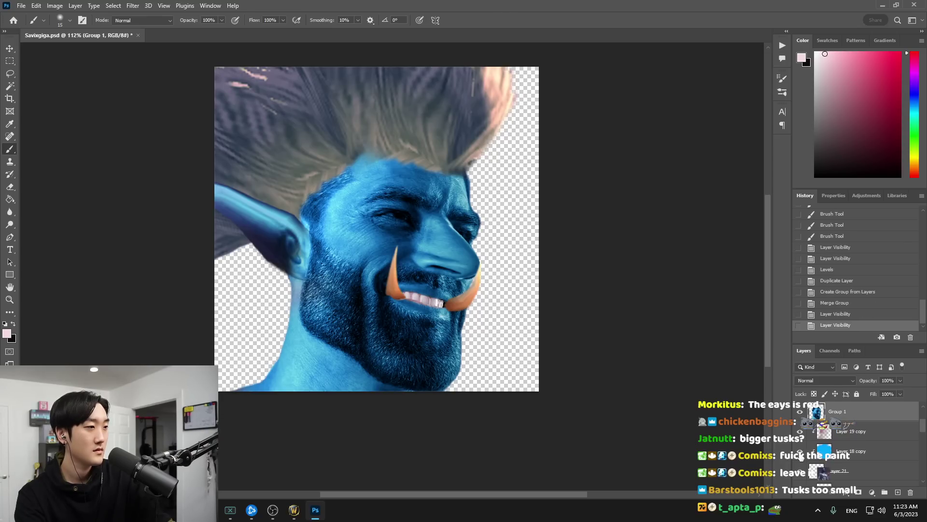
{"action": "left_click", "coordinate": [800, 433]}
{"action": "left_click", "coordinate": [801, 452]}
{"action": "scroll", "coordinate": [801, 452], "scroll_direction": "down", "scroll_amount": 2}
{"action": "left_click", "coordinate": [800, 432]}
{"action": "left_click", "coordinate": [800, 451]}
{"action": "left_click", "coordinate": [800, 469]}
{"action": "left_click", "coordinate": [798, 468]}
{"action": "left_click", "coordinate": [801, 451]}
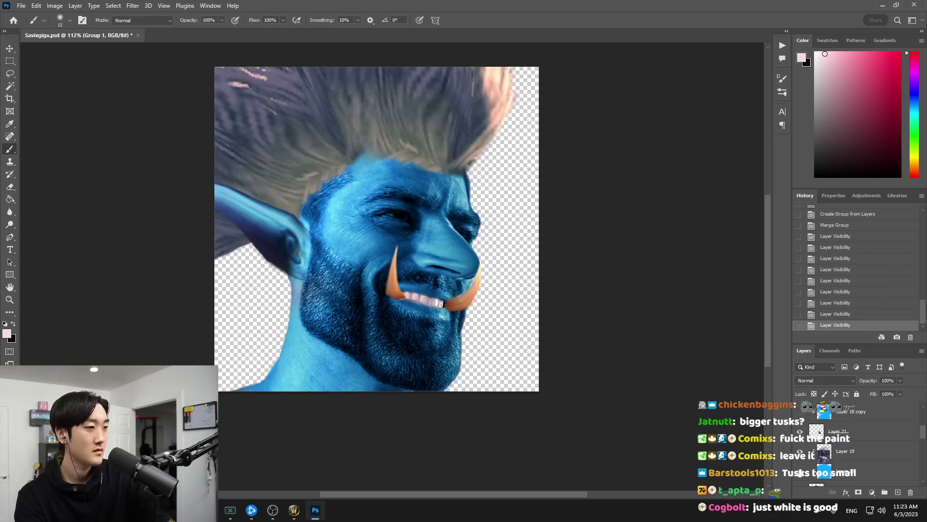
{"action": "left_click", "coordinate": [801, 431]}
Group the source layers from Layer 19 copy down to Layer 1 and hide the new group
{"action": "scroll", "coordinate": [803, 450], "scroll_direction": "up", "scroll_amount": 2}
{"action": "scroll", "coordinate": [803, 434], "scroll_direction": "up", "scroll_amount": 2}
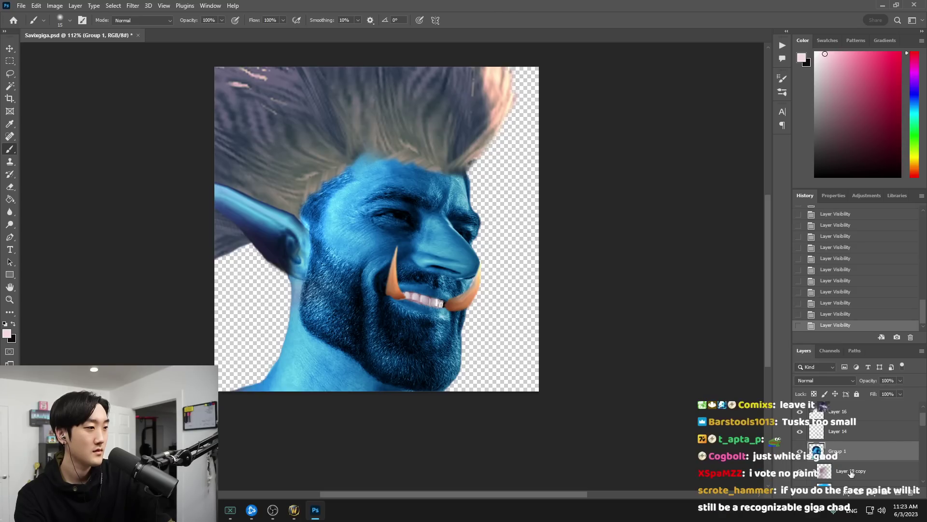
{"action": "left_click", "coordinate": [848, 470]}
{"action": "scroll", "coordinate": [849, 469], "scroll_direction": "down", "scroll_amount": 5}
{"action": "left_click", "coordinate": [870, 473], "text": "shift"}
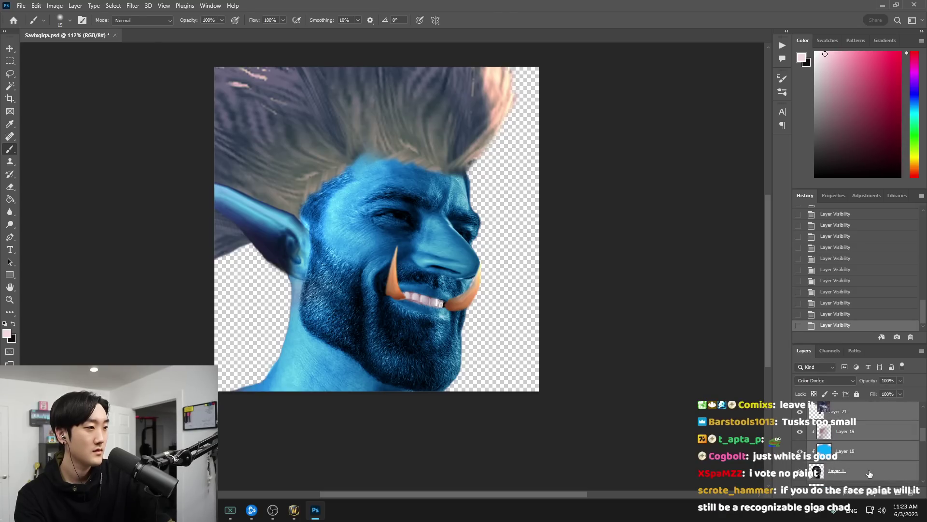
{"action": "left_click", "coordinate": [887, 493]}
{"action": "scroll", "coordinate": [854, 469], "scroll_direction": "up", "scroll_amount": 3}
{"action": "left_click", "coordinate": [800, 467]}
Create a new layer named n above Group 1 and clip it to Group 1
{"action": "left_click", "coordinate": [836, 453]}
{"action": "left_click", "coordinate": [800, 452]}
{"action": "left_click", "coordinate": [800, 452]}
{"action": "scroll", "coordinate": [459, 205], "scroll_direction": "up", "scroll_amount": 1}
{"action": "left_click_drag", "start_coordinate": [497, 253], "coordinate": [535, 239]}
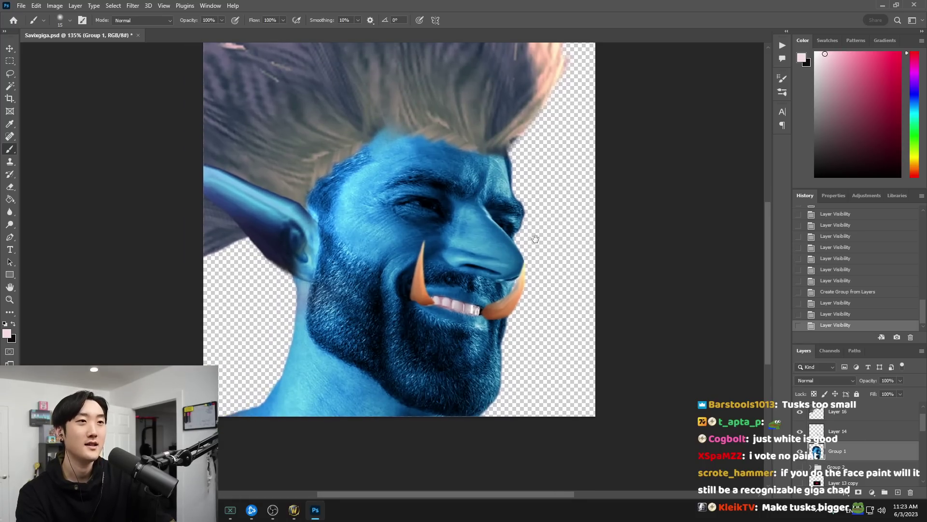
{"action": "key", "text": "ctrl+shift+n"}
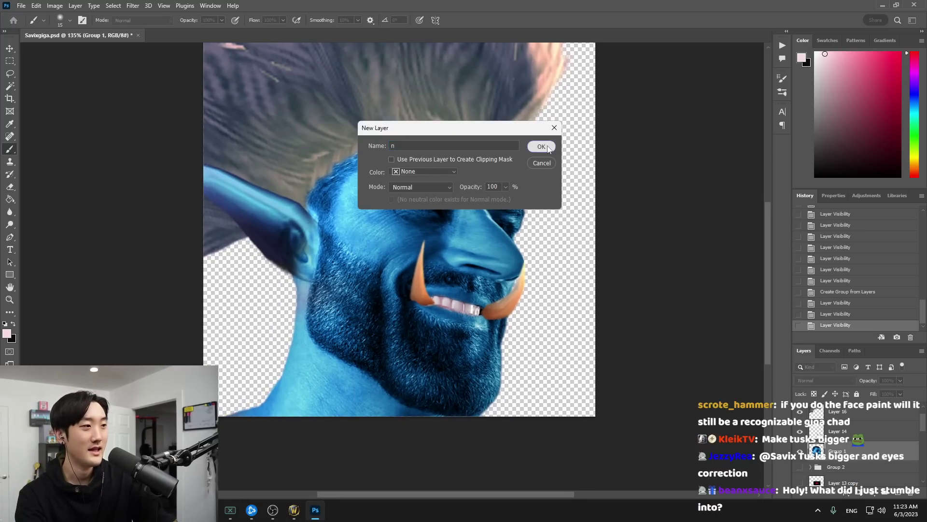
{"action": "left_click", "coordinate": [548, 148]}
{"action": "left_click", "coordinate": [851, 381]}
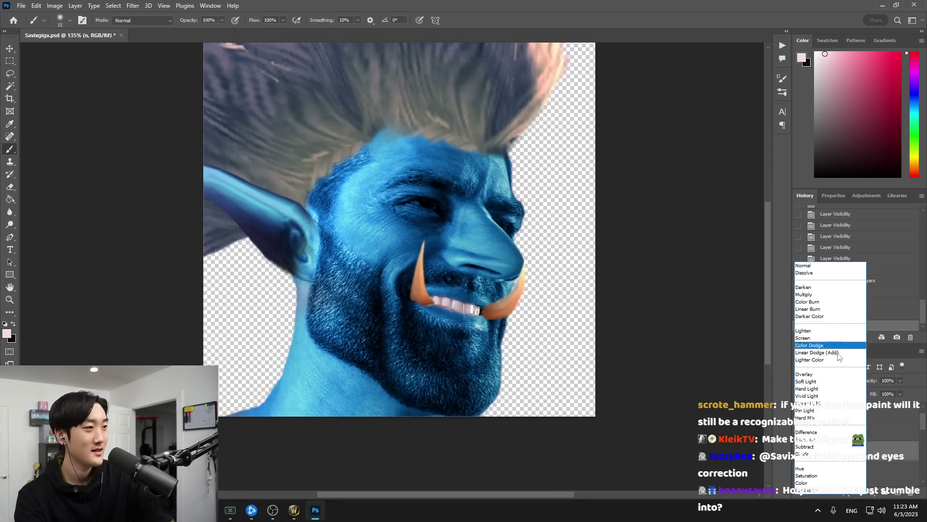
{"action": "key", "text": "Escape"}
{"action": "right_click", "coordinate": [830, 451]}
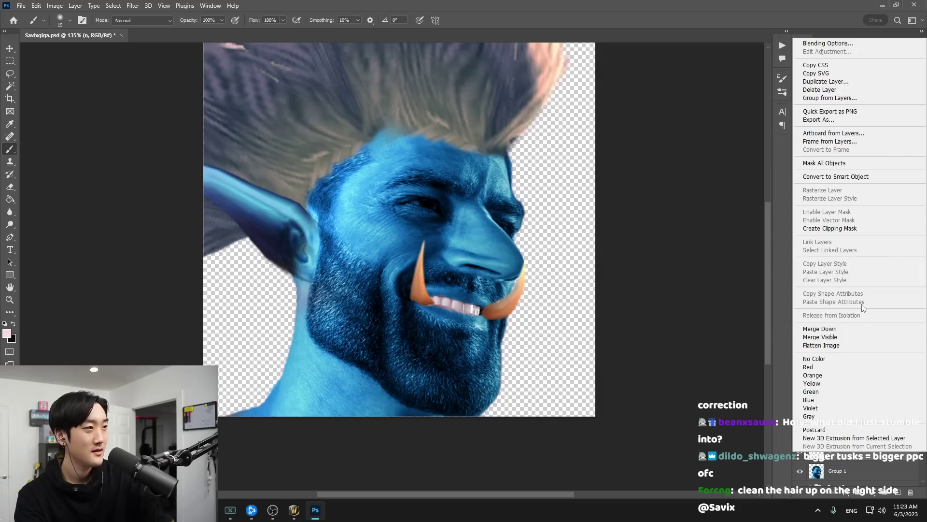
{"action": "left_click", "coordinate": [853, 234]}
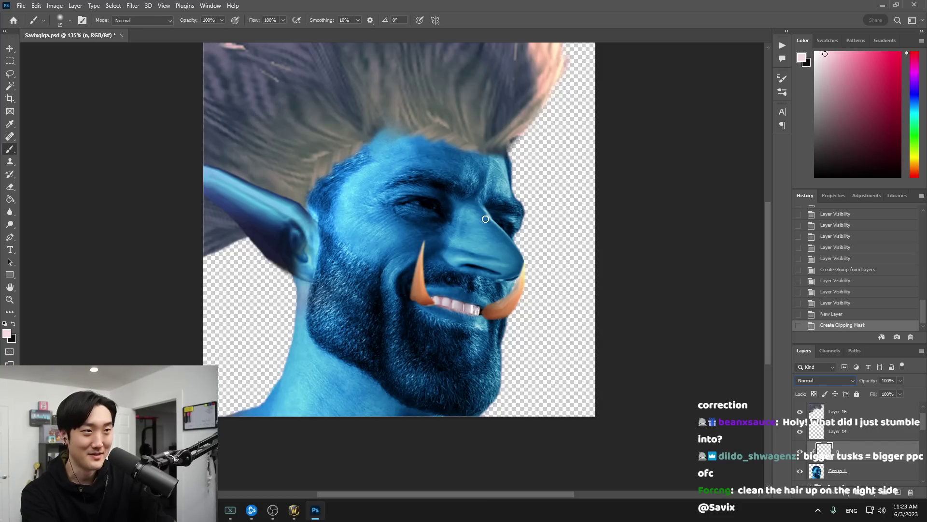
Choose a pale beige colour and paint over the nose on layer n with a soft brush of about 175 px
{"action": "key", "text": "bracketright"}
{"action": "left_click", "coordinate": [587, 263]}
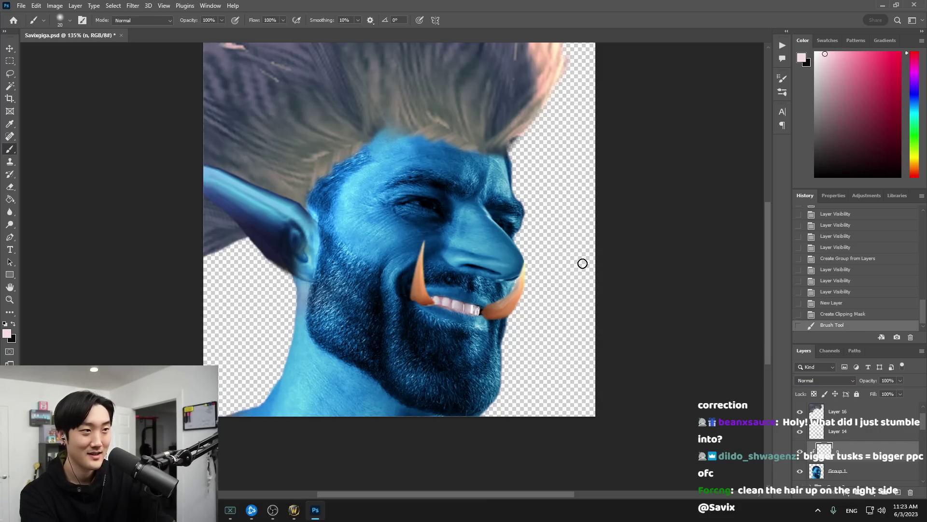
{"action": "key", "text": "bracketright"}
{"action": "key", "text": "bracketright"}
{"action": "key", "text": "bracketright"}
{"action": "key", "text": "bracketright"}
{"action": "key", "text": "bracketright"}
{"action": "key", "text": "bracketright"}
{"action": "key", "text": "bracketright"}
{"action": "key", "text": "bracketright"}
{"action": "key", "text": "bracketright"}
{"action": "key", "text": "bracketright"}
{"action": "left_click", "coordinate": [815, 52]}
{"action": "key", "text": "bracketright"}
{"action": "key", "text": "bracketright"}
{"action": "left_click_drag", "start_coordinate": [917, 129], "coordinate": [918, 167]}
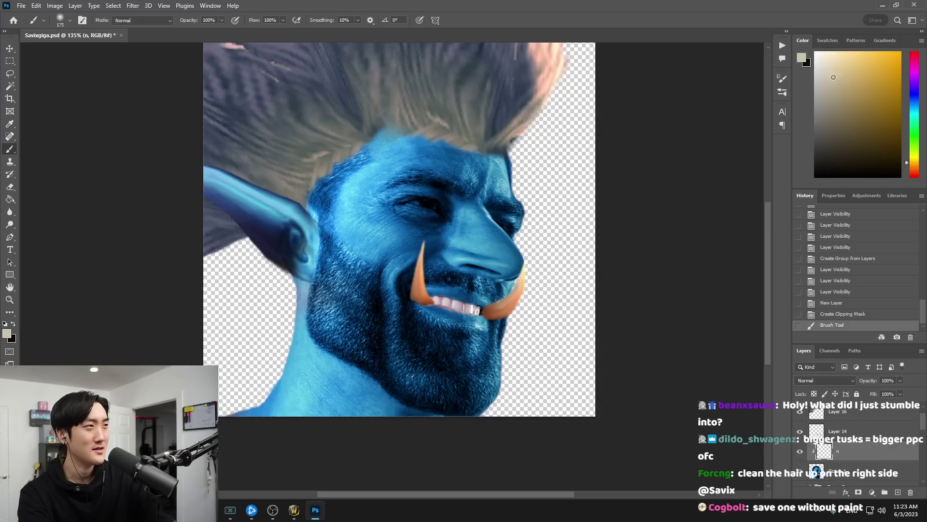
{"action": "left_click_drag", "start_coordinate": [517, 232], "coordinate": [481, 246]}
{"action": "key", "text": "bracketleft"}
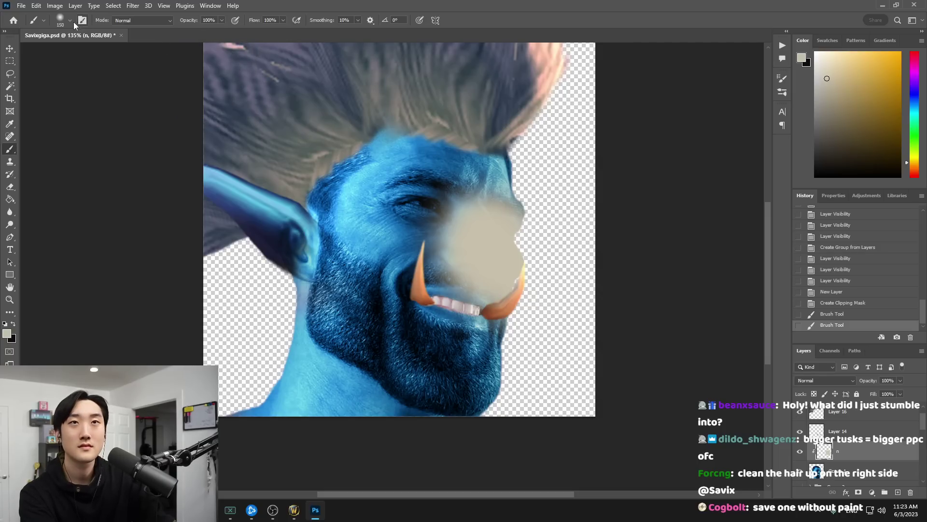
Switch to a hard round brush and cover the nose and upper lip area with solid beige
{"action": "left_click", "coordinate": [70, 20]}
{"action": "left_click", "coordinate": [40, 109]}
{"action": "left_click", "coordinate": [529, 246]}
{"action": "left_click_drag", "start_coordinate": [527, 247], "coordinate": [476, 257]}
Paint a jagged beige outline across the brow, temple and cheek with a thin 9 px brush
{"action": "key", "text": "bracketleft"}
{"action": "key", "text": "bracketleft"}
{"action": "key", "text": "bracketleft"}
{"action": "key", "text": "bracketleft"}
{"action": "key", "text": "bracketleft"}
{"action": "key", "text": "bracketleft"}
{"action": "key", "text": "bracketleft"}
{"action": "mouse_move", "coordinate": [490, 219]}
{"action": "left_mouse_down"}
{"action": "mouse_move", "coordinate": [504, 218]}
{"action": "mouse_move", "coordinate": [512, 199]}
{"action": "left_mouse_up"}
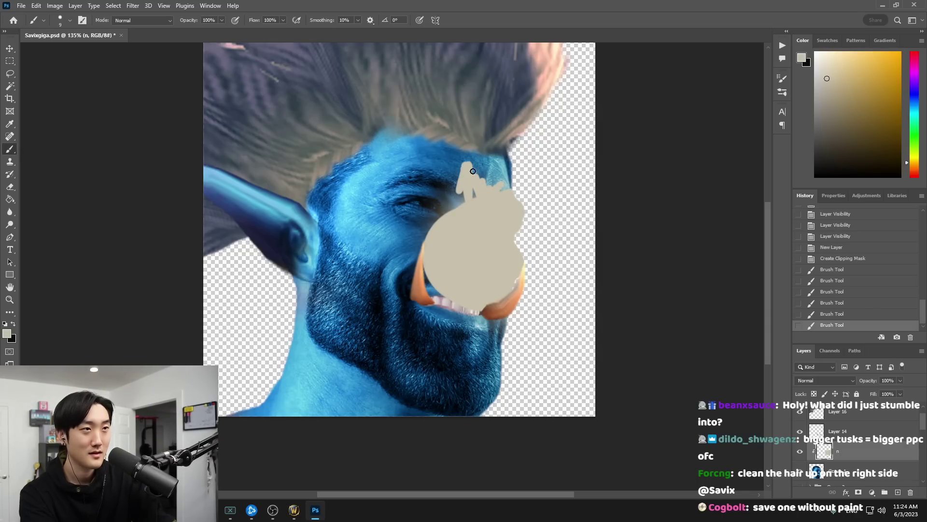
{"action": "mouse_move", "coordinate": [449, 189]}
{"action": "left_mouse_down"}
{"action": "mouse_move", "coordinate": [437, 185]}
{"action": "mouse_move", "coordinate": [456, 194]}
{"action": "mouse_move", "coordinate": [422, 167]}
{"action": "mouse_move", "coordinate": [437, 193]}
{"action": "mouse_move", "coordinate": [409, 151]}
{"action": "mouse_move", "coordinate": [432, 186]}
{"action": "mouse_move", "coordinate": [410, 154]}
{"action": "mouse_move", "coordinate": [411, 180]}
{"action": "left_mouse_up"}
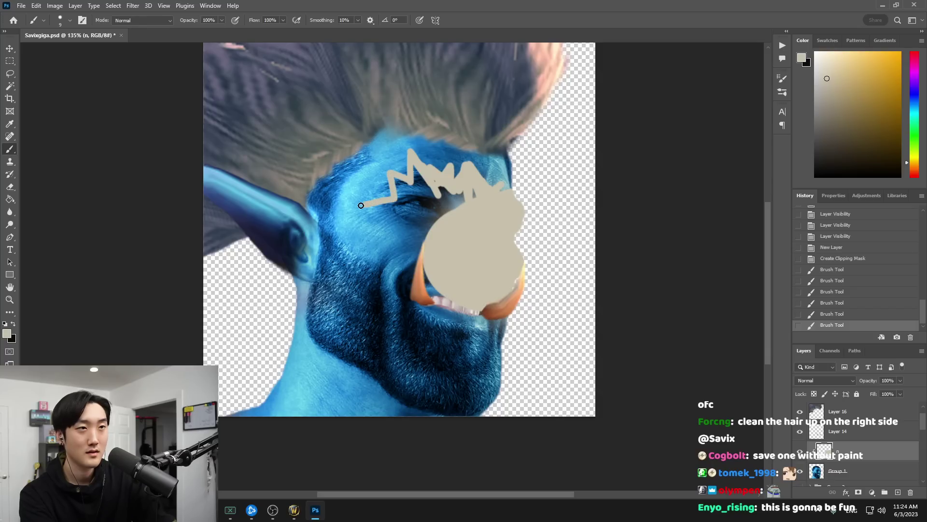
{"action": "mouse_move", "coordinate": [365, 254]}
{"action": "left_mouse_down"}
{"action": "mouse_move", "coordinate": [386, 253]}
{"action": "mouse_move", "coordinate": [351, 285]}
{"action": "mouse_move", "coordinate": [390, 279]}
{"action": "left_mouse_up"}
Check the troll's face paint in World of Warcraft, return to Photoshop, and finish the jagged outline below the mouth and above the brow
{"action": "left_click", "coordinate": [295, 510]}
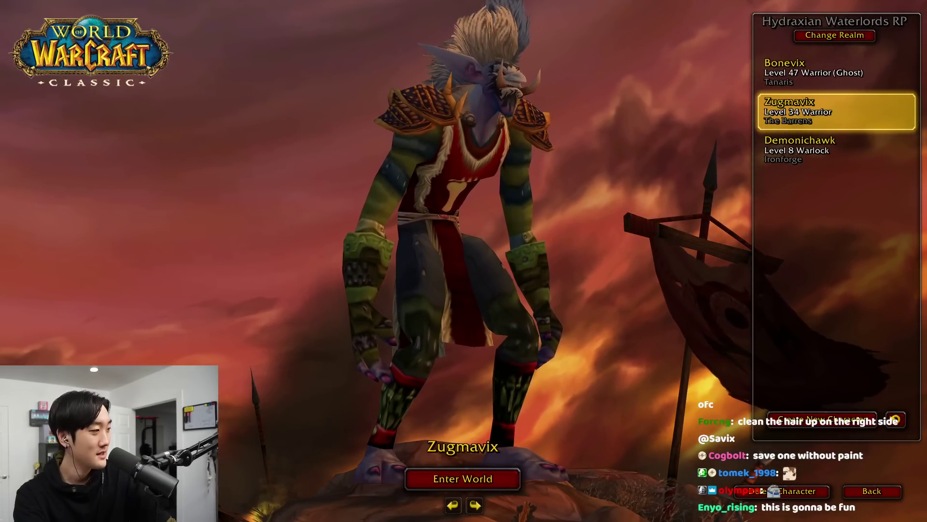
{"action": "key", "text": "alt+Tab"}
{"action": "mouse_move", "coordinate": [382, 293]}
{"action": "left_mouse_down"}
{"action": "mouse_move", "coordinate": [369, 319]}
{"action": "mouse_move", "coordinate": [410, 297]}
{"action": "mouse_move", "coordinate": [393, 354]}
{"action": "mouse_move", "coordinate": [429, 309]}
{"action": "mouse_move", "coordinate": [446, 356]}
{"action": "mouse_move", "coordinate": [453, 318]}
{"action": "mouse_move", "coordinate": [480, 358]}
{"action": "mouse_move", "coordinate": [484, 319]}
{"action": "mouse_move", "coordinate": [500, 347]}
{"action": "mouse_move", "coordinate": [500, 312]}
{"action": "left_mouse_up"}
{"action": "left_click_drag", "start_coordinate": [422, 170], "coordinate": [475, 156]}
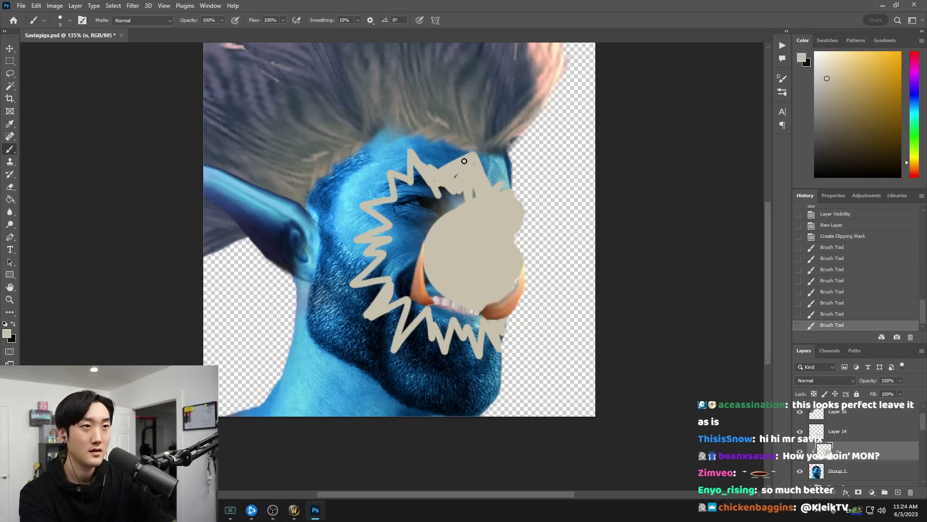
Fill the brow, eyes, cheek and area around the near tusk inside the jagged outline with beige, adjusting the brush size as needed
{"action": "key", "text": "bracketright"}
{"action": "key", "text": "bracketright"}
{"action": "key", "text": "bracketright"}
{"action": "key", "text": "bracketright"}
{"action": "key", "text": "bracketright"}
{"action": "mouse_move", "coordinate": [499, 199]}
{"action": "left_mouse_down"}
{"action": "mouse_move", "coordinate": [528, 177]}
{"action": "mouse_move", "coordinate": [479, 218]}
{"action": "mouse_move", "coordinate": [464, 192]}
{"action": "mouse_move", "coordinate": [420, 188]}
{"action": "mouse_move", "coordinate": [415, 166]}
{"action": "mouse_move", "coordinate": [412, 197]}
{"action": "mouse_move", "coordinate": [396, 182]}
{"action": "mouse_move", "coordinate": [451, 207]}
{"action": "mouse_move", "coordinate": [437, 234]}
{"action": "mouse_move", "coordinate": [449, 225]}
{"action": "mouse_move", "coordinate": [420, 234]}
{"action": "mouse_move", "coordinate": [403, 198]}
{"action": "mouse_move", "coordinate": [402, 215]}
{"action": "mouse_move", "coordinate": [375, 207]}
{"action": "mouse_move", "coordinate": [406, 223]}
{"action": "mouse_move", "coordinate": [376, 239]}
{"action": "mouse_move", "coordinate": [393, 236]}
{"action": "mouse_move", "coordinate": [378, 250]}
{"action": "mouse_move", "coordinate": [403, 250]}
{"action": "mouse_move", "coordinate": [396, 260]}
{"action": "mouse_move", "coordinate": [441, 258]}
{"action": "mouse_move", "coordinate": [378, 269]}
{"action": "left_mouse_up"}
{"action": "key", "text": "bracketleft"}
{"action": "key", "text": "bracketright"}
{"action": "key", "text": "bracketright"}
{"action": "key", "text": "bracketright"}
{"action": "key", "text": "bracketright"}
{"action": "key", "text": "bracketright"}
{"action": "key", "text": "bracketright"}
{"action": "key", "text": "bracketright"}
{"action": "key", "text": "bracketleft"}
{"action": "key", "text": "bracketleft"}
{"action": "key", "text": "bracketleft"}
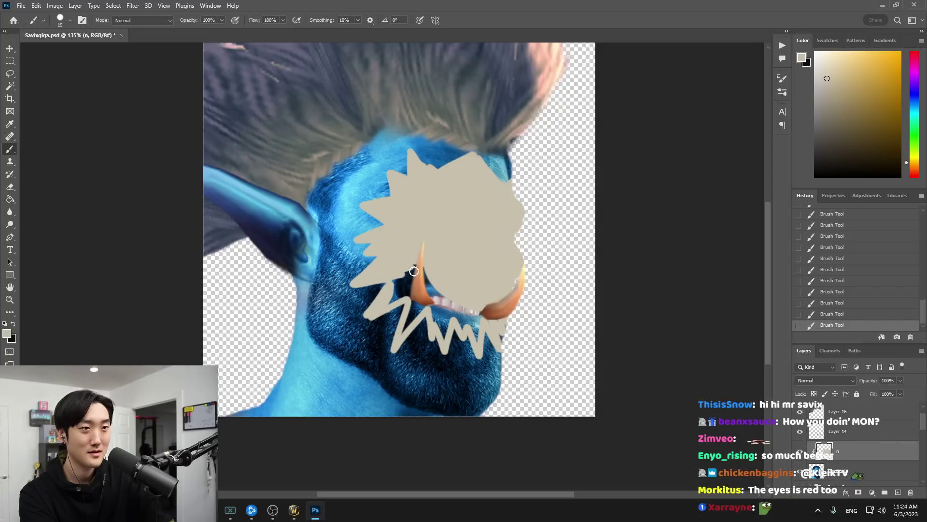
{"action": "key", "text": "bracketright"}
{"action": "key", "text": "bracketright"}
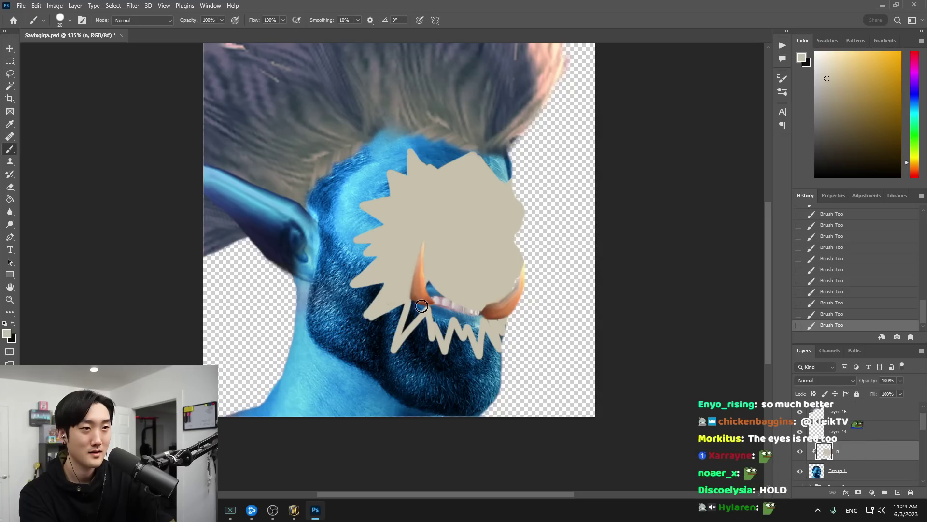
{"action": "key", "text": "bracketleft"}
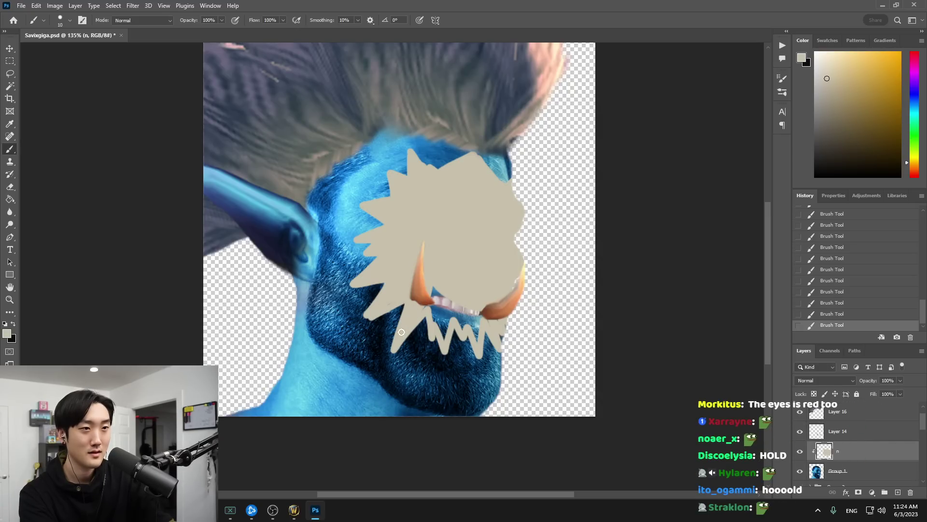
Erase the beige paint covering the teeth
{"action": "key", "text": "bracketright"}
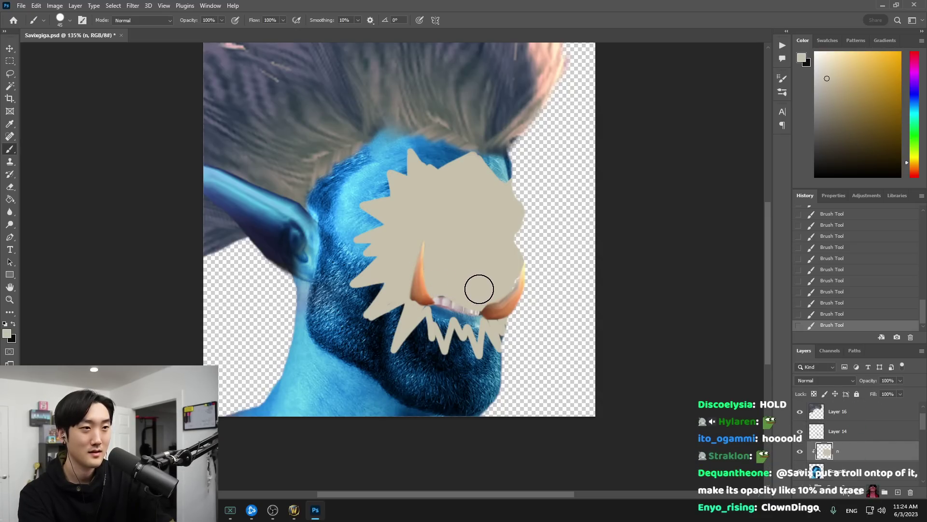
{"action": "key", "text": "e"}
{"action": "left_click_drag", "start_coordinate": [436, 304], "coordinate": [476, 307]}
{"action": "mouse_move", "coordinate": [454, 304]}
{"action": "left_mouse_down"}
{"action": "mouse_move", "coordinate": [455, 283]}
{"action": "mouse_move", "coordinate": [439, 282]}
{"action": "mouse_move", "coordinate": [485, 290]}
{"action": "left_mouse_up"}
{"action": "key", "text": "b"}
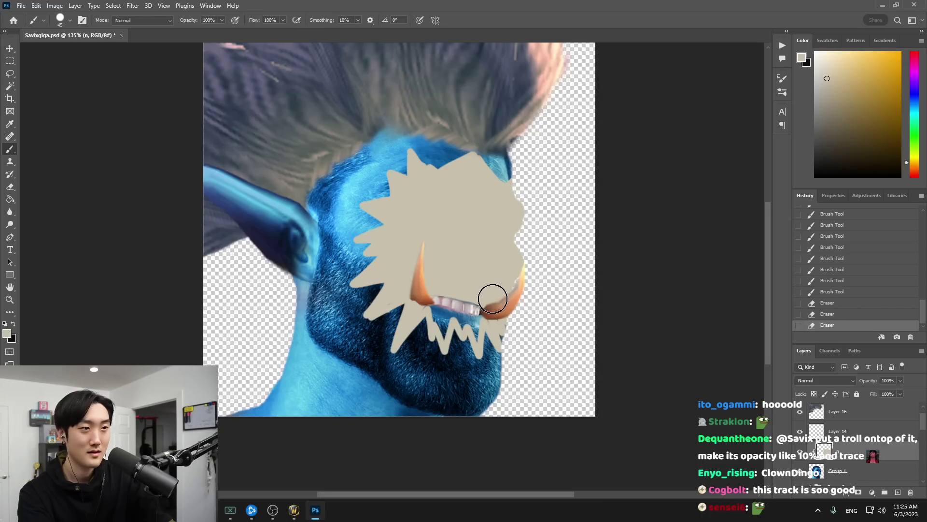
Fill the spikes below the mouth with beige and sharpen the cheek spike using progressively smaller brushes
{"action": "key", "text": "bracketleft"}
{"action": "key", "text": "bracketleft"}
{"action": "key", "text": "bracketleft"}
{"action": "left_click_drag", "start_coordinate": [434, 316], "coordinate": [441, 327]}
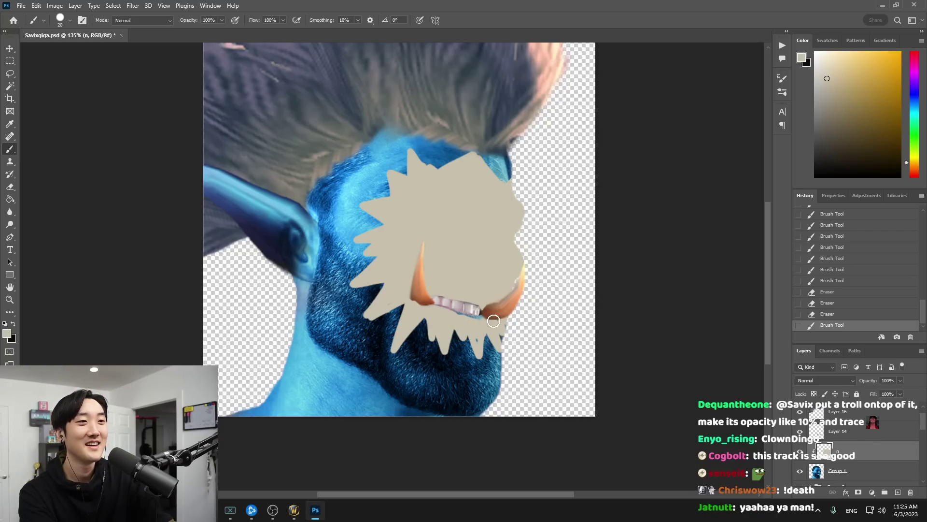
{"action": "left_click", "coordinate": [477, 342]}
{"action": "key", "text": "bracketleft"}
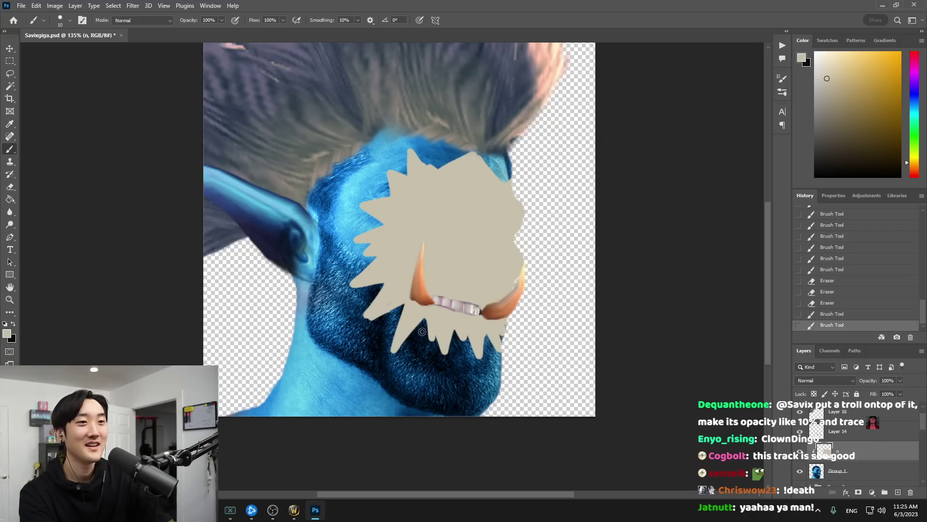
{"action": "left_click_drag", "start_coordinate": [373, 309], "coordinate": [397, 296]}
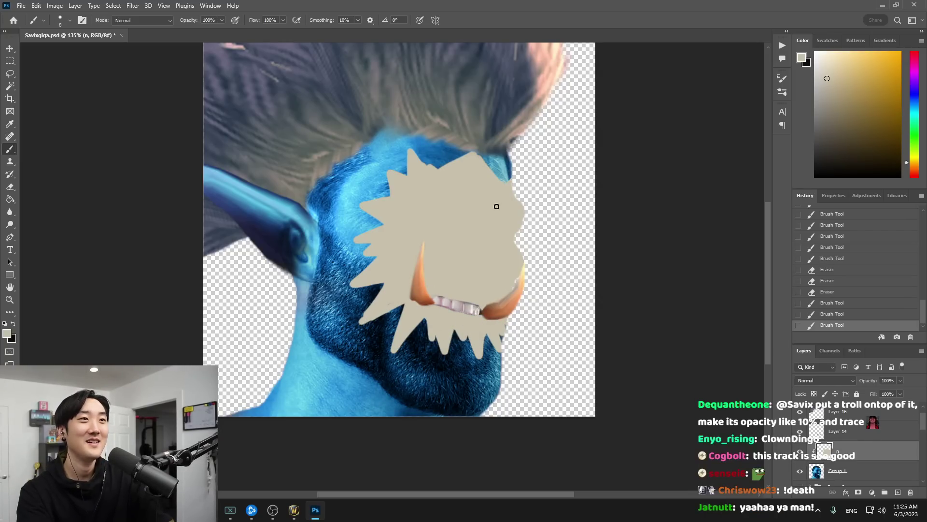
Preview successive blend modes on layer n, from Linear Burn through Screen and Hue to Saturation
{"action": "scroll", "coordinate": [500, 232], "scroll_direction": "down", "scroll_amount": 5}
{"action": "scroll", "coordinate": [522, 268], "scroll_direction": "up", "scroll_amount": 4}
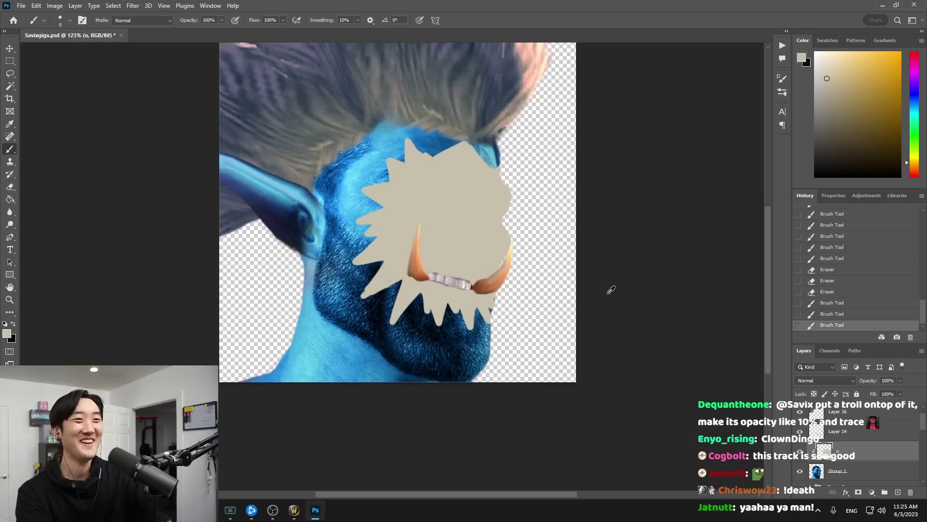
{"action": "left_click", "coordinate": [837, 383]}
{"action": "key", "text": "Escape"}
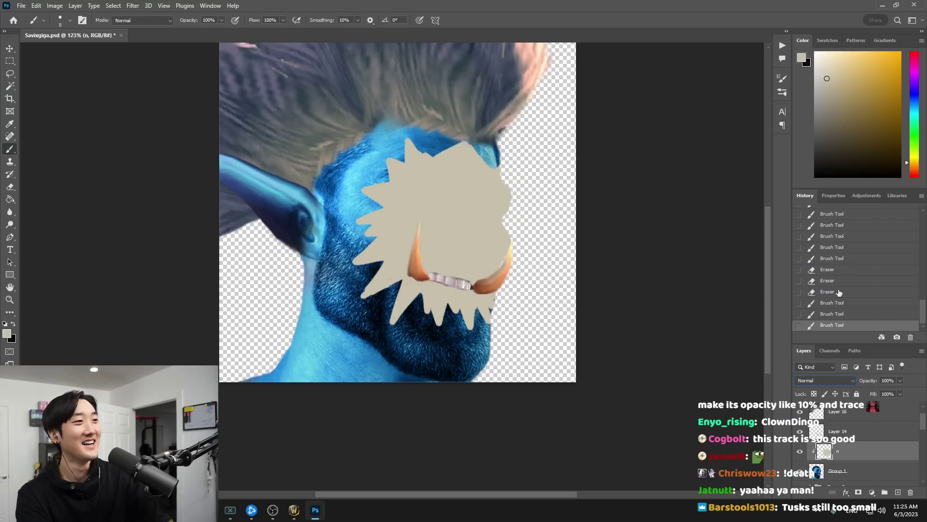
{"action": "scroll", "coordinate": [829, 381], "scroll_direction": "down", "scroll_amount": 5}
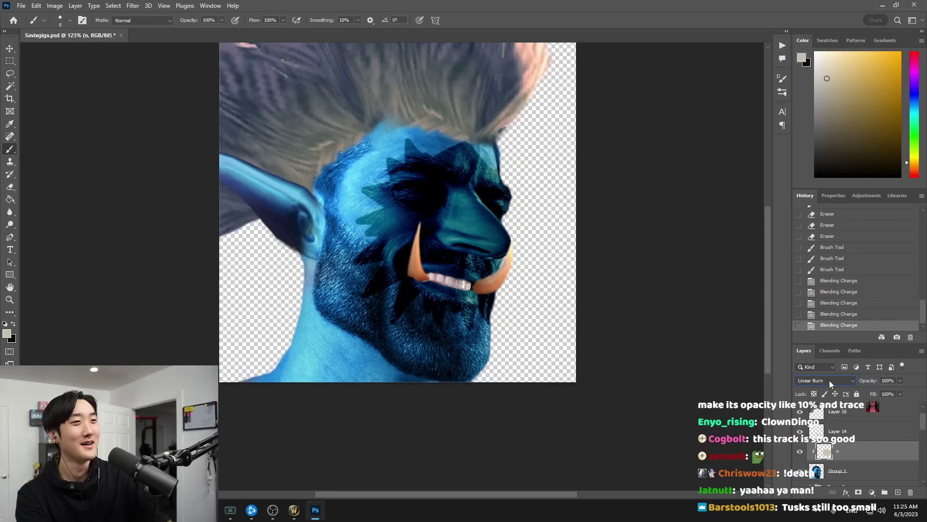
{"action": "scroll", "coordinate": [830, 381], "scroll_direction": "down", "scroll_amount": 3}
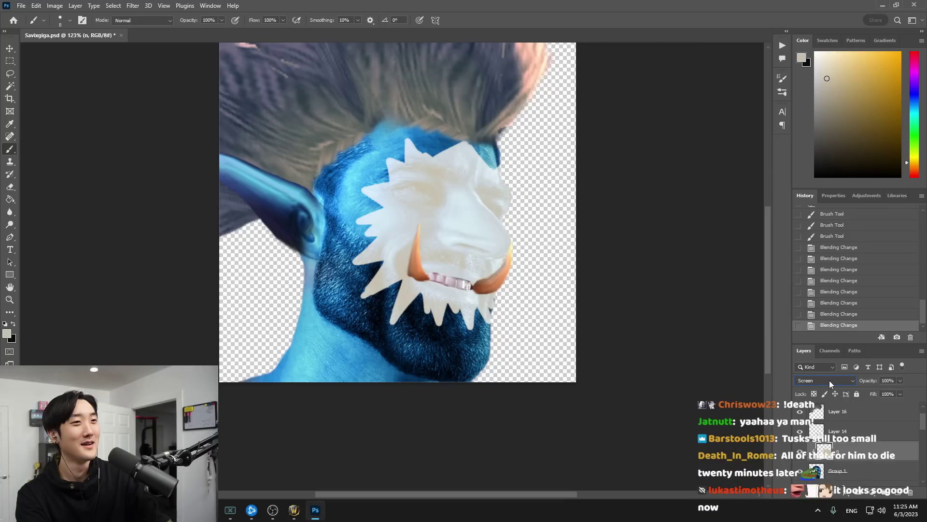
{"action": "scroll", "coordinate": [829, 381], "scroll_direction": "down", "scroll_amount": 4}
{"action": "scroll", "coordinate": [828, 382], "scroll_direction": "down", "scroll_amount": 7}
{"action": "scroll", "coordinate": [827, 382], "scroll_direction": "down", "scroll_amount": 4}
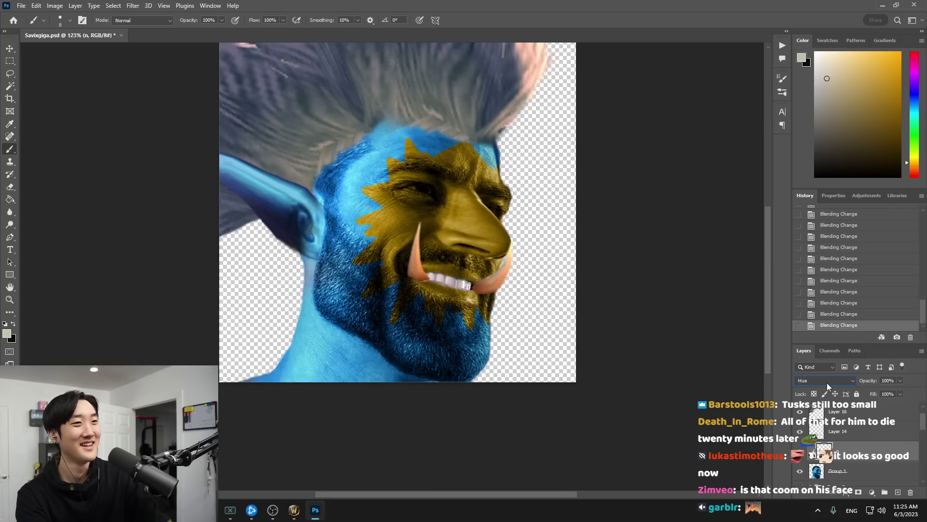
{"action": "scroll", "coordinate": [827, 384], "scroll_direction": "down", "scroll_amount": 1}
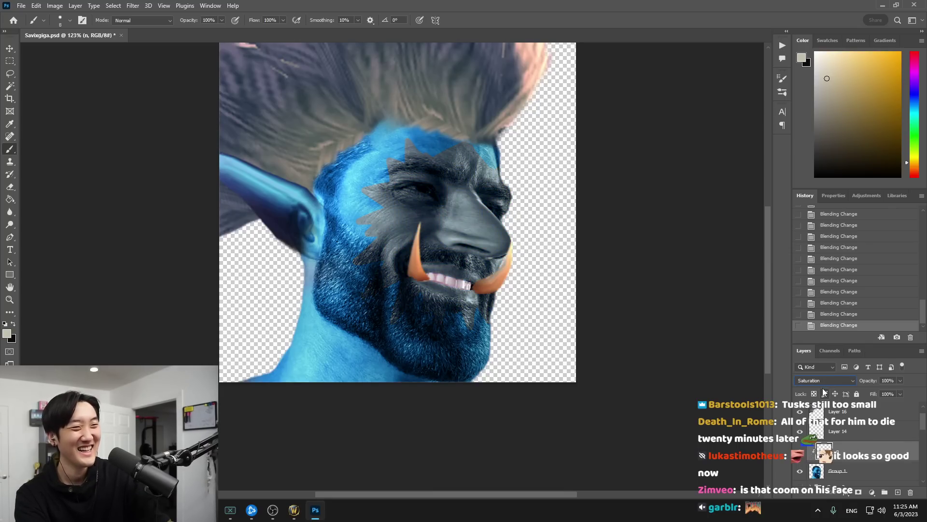
{"action": "key", "text": "m"}
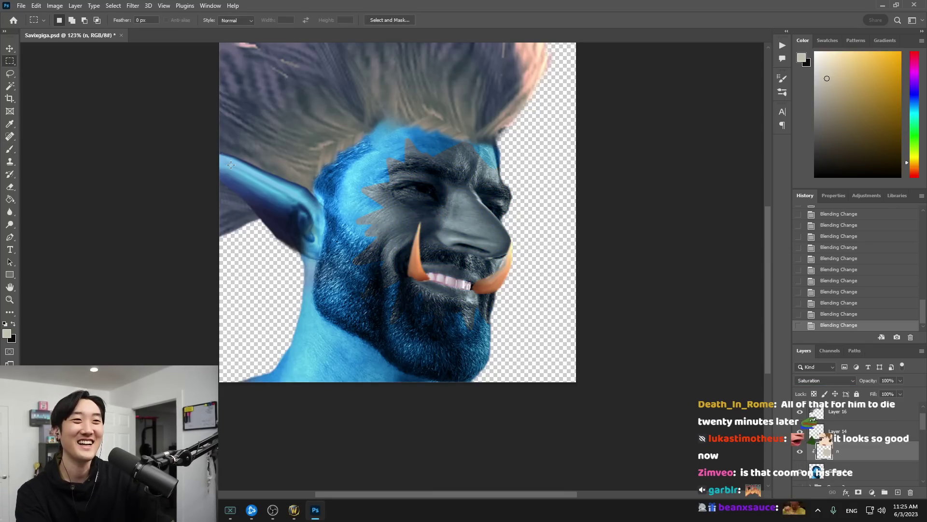
{"action": "scroll", "coordinate": [405, 240], "scroll_direction": "down", "scroll_amount": 4}
{"action": "scroll", "coordinate": [405, 240], "scroll_direction": "up", "scroll_amount": 3}
Compare the darkening and lightening blend modes on layer n and set it to Screen
{"action": "left_click", "coordinate": [824, 381]}
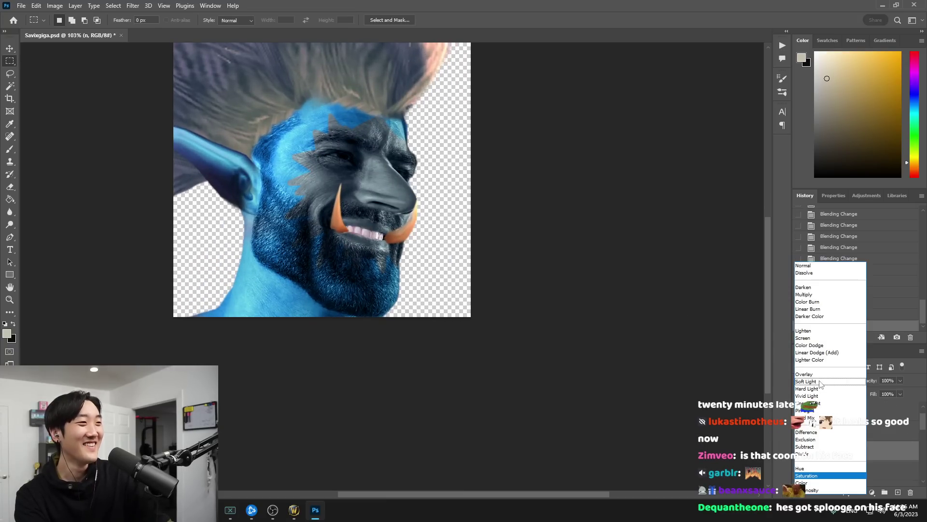
{"action": "left_click", "coordinate": [818, 286]}
{"action": "scroll", "coordinate": [824, 379], "scroll_direction": "down", "scroll_amount": 6}
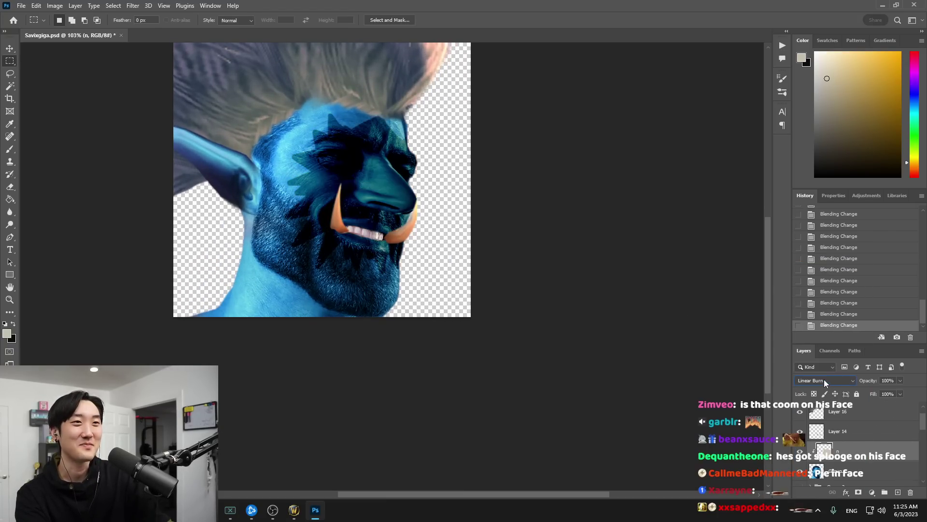
{"action": "scroll", "coordinate": [824, 379], "scroll_direction": "down", "scroll_amount": 1}
{"action": "scroll", "coordinate": [824, 379], "scroll_direction": "up", "scroll_amount": 1}
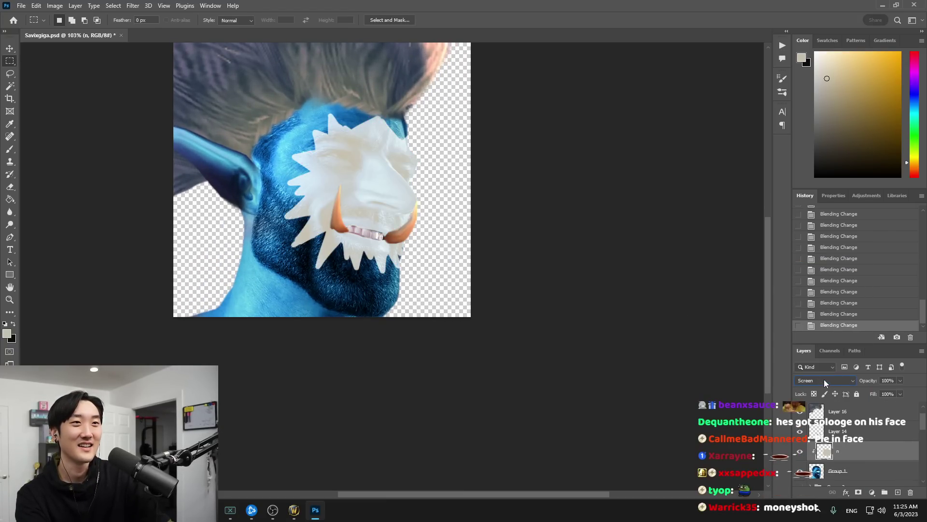
{"action": "scroll", "coordinate": [416, 207], "scroll_direction": "up", "scroll_amount": 3}
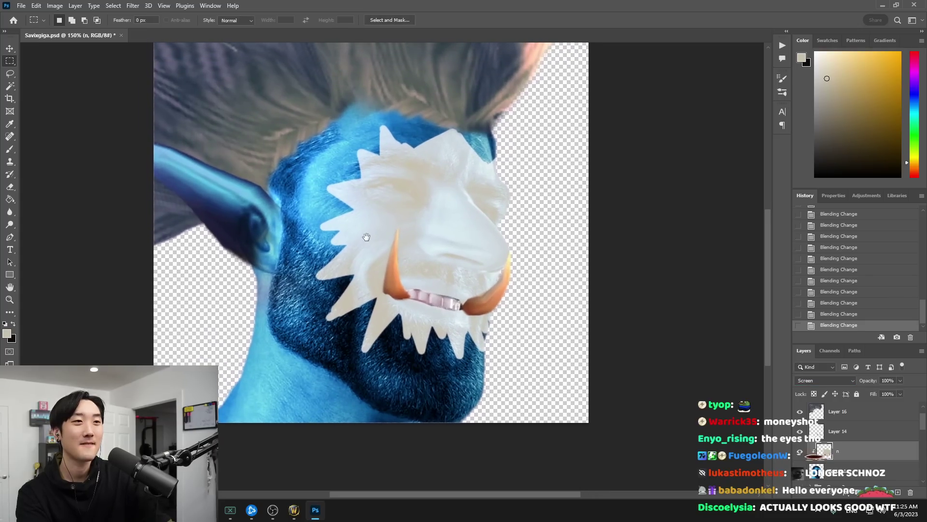
{"action": "key", "text": "ctrl+t"}
{"action": "left_click", "coordinate": [428, 20]}
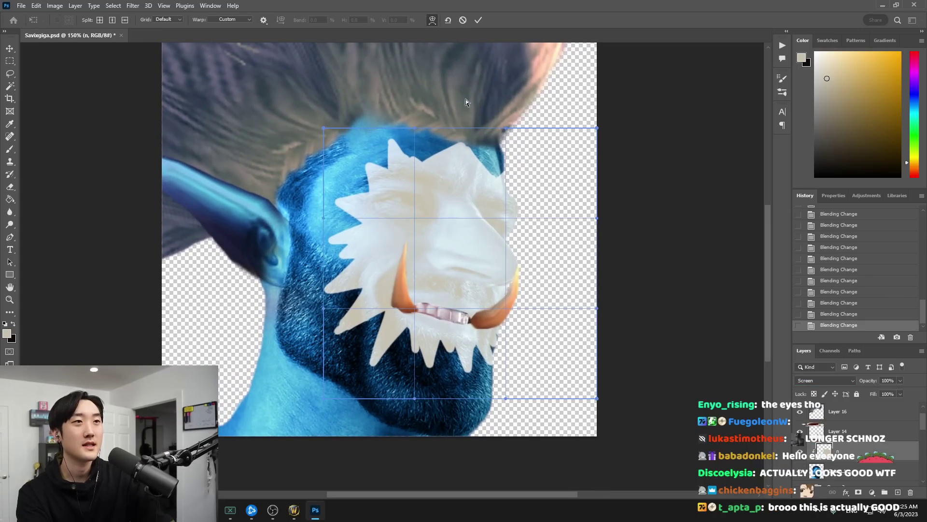
{"action": "mouse_move", "coordinate": [440, 153]}
{"action": "left_mouse_down"}
{"action": "mouse_move", "coordinate": [431, 146]}
{"action": "mouse_move", "coordinate": [437, 154]}
{"action": "left_mouse_up"}
{"action": "mouse_move", "coordinate": [379, 154]}
{"action": "left_mouse_down"}
{"action": "mouse_move", "coordinate": [358, 141]}
{"action": "mouse_move", "coordinate": [370, 148]}
{"action": "left_mouse_up"}
{"action": "left_click_drag", "start_coordinate": [566, 192], "coordinate": [585, 188]}
{"action": "key", "text": "Escape"}
{"action": "key", "text": "b"}
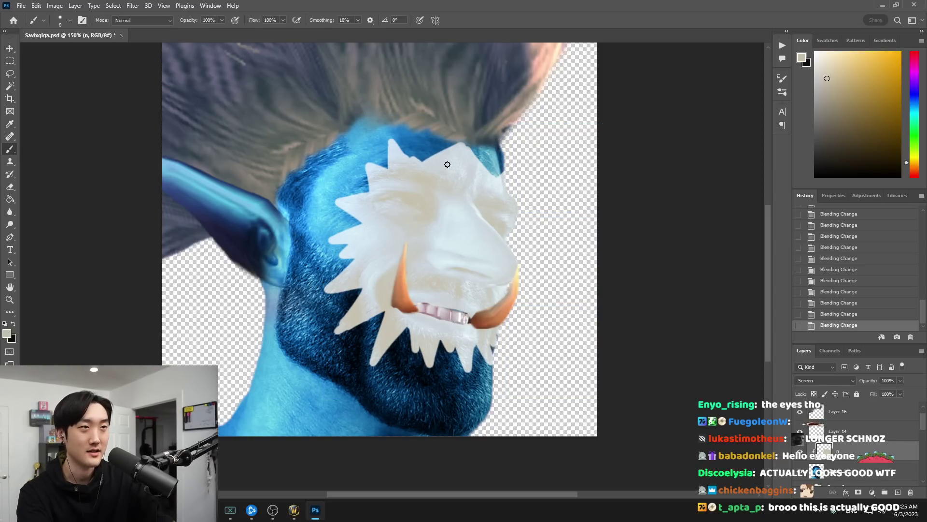
Undo the last forehead stroke on layer n and repaint the beige spikes at the upper temple
{"action": "key", "text": "ctrl+z"}
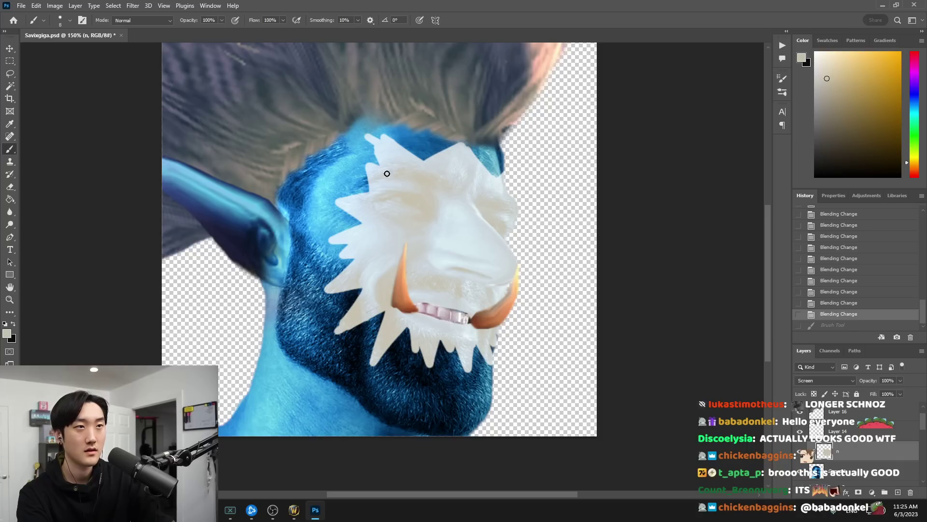
{"action": "mouse_move", "coordinate": [365, 165]}
{"action": "left_mouse_down"}
{"action": "mouse_move", "coordinate": [356, 180]}
{"action": "mouse_move", "coordinate": [385, 168]}
{"action": "left_mouse_up"}
{"action": "key", "text": "ctrl+shift+z"}
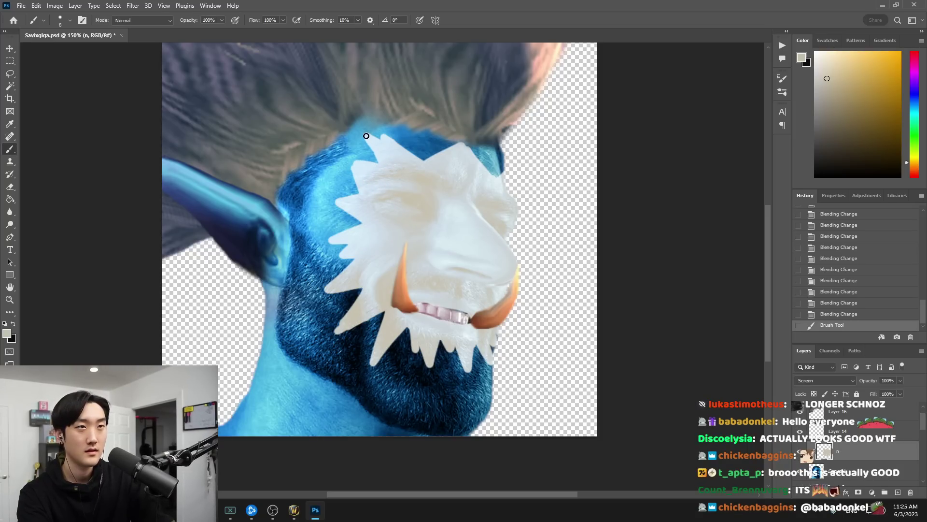
Lower the opacity of layer n to 57%
{"action": "left_click_drag", "start_coordinate": [897, 381], "coordinate": [882, 394]}
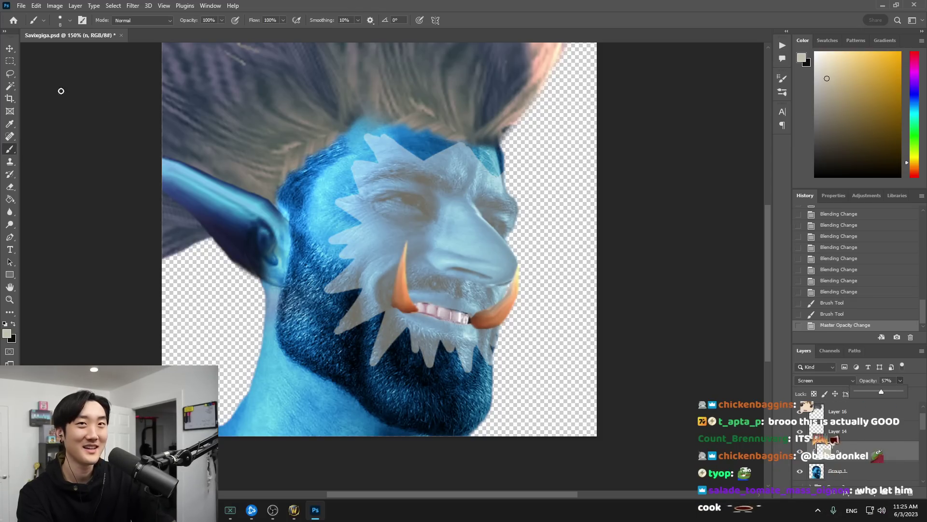
{"action": "left_click", "coordinate": [10, 61]}
{"action": "scroll", "coordinate": [285, 210], "scroll_direction": "down", "scroll_amount": 5}
{"action": "scroll", "coordinate": [343, 256], "scroll_direction": "up", "scroll_amount": 3}
{"action": "left_click_drag", "start_coordinate": [343, 256], "coordinate": [374, 302]}
Lock the transparent pixels of layer n and try a black 30 px brush stroke over the lower cheek spike
{"action": "key", "text": "b"}
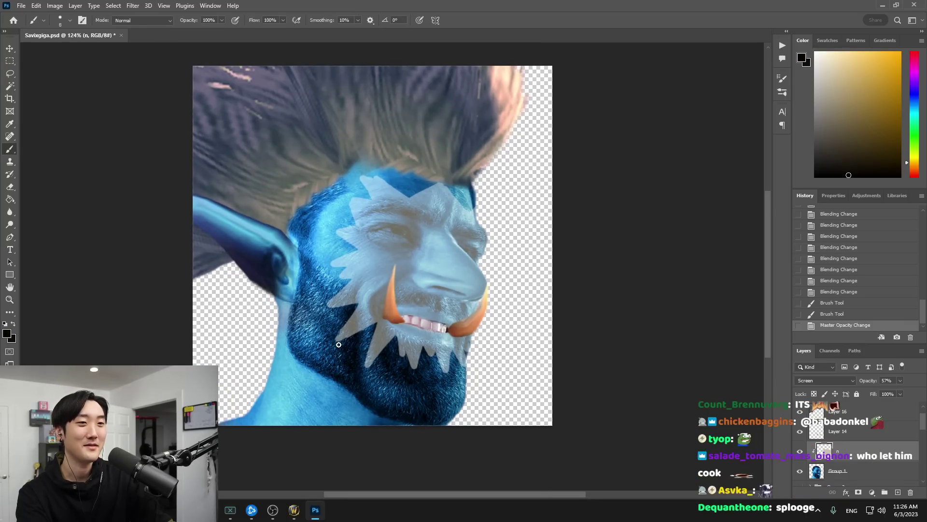
{"action": "key", "text": "bracketright"}
{"action": "key", "text": "bracketright"}
{"action": "key", "text": "bracketright"}
{"action": "key", "text": "bracketright"}
{"action": "key", "text": "bracketright"}
{"action": "left_click", "coordinate": [814, 394]}
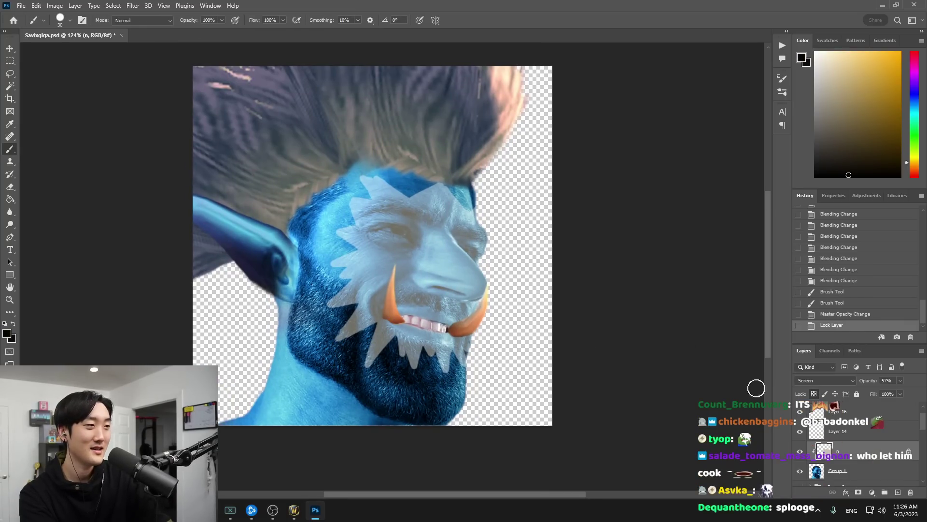
{"action": "left_click_drag", "start_coordinate": [356, 322], "coordinate": [361, 320]}
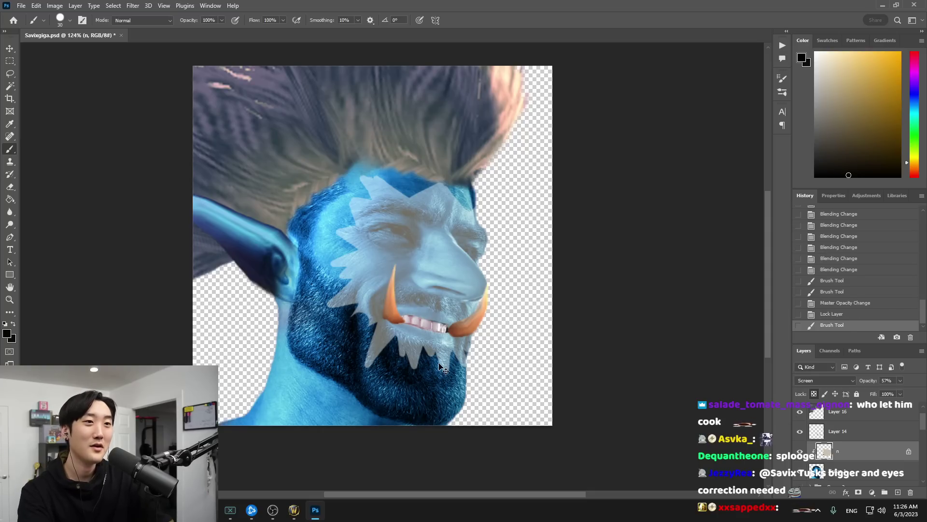
{"action": "key", "text": "ctrl+z"}
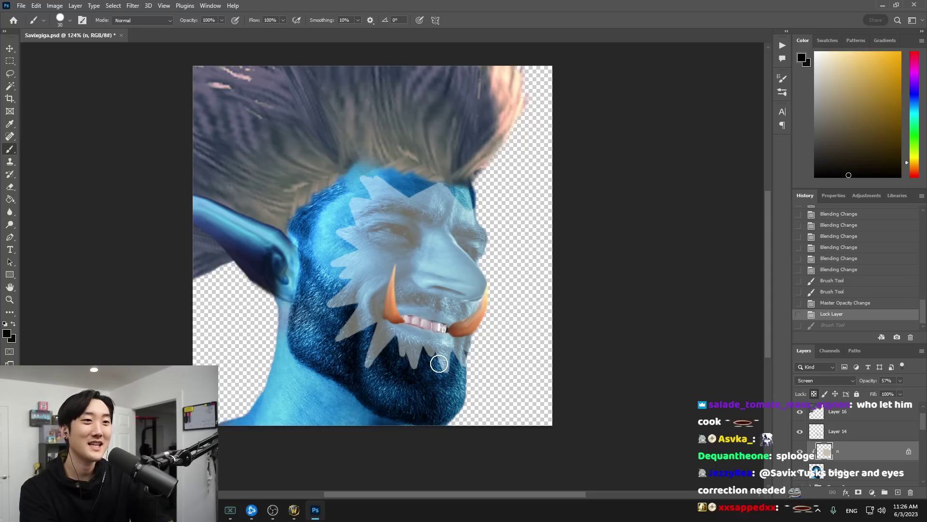
Compare the blend modes from Color Dodge through Soft Light, Vivid Light and Difference on layer n and set it to Color
{"action": "left_click", "coordinate": [842, 384]}
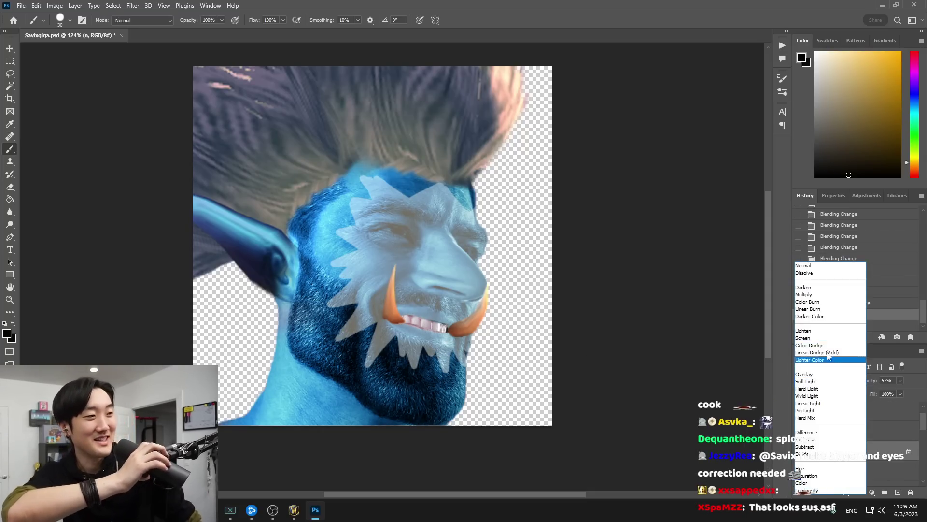
{"action": "left_click", "coordinate": [819, 369]}
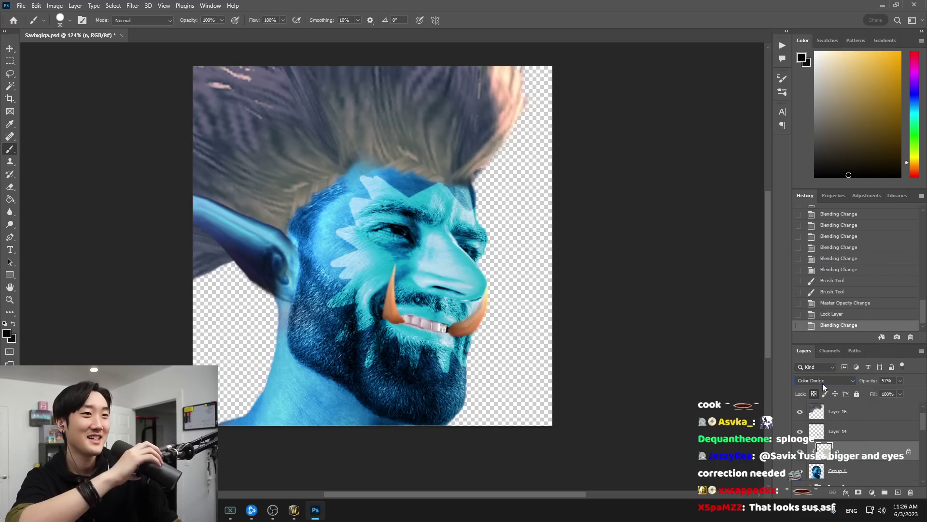
{"action": "scroll", "coordinate": [822, 382], "scroll_direction": "down", "scroll_amount": 4}
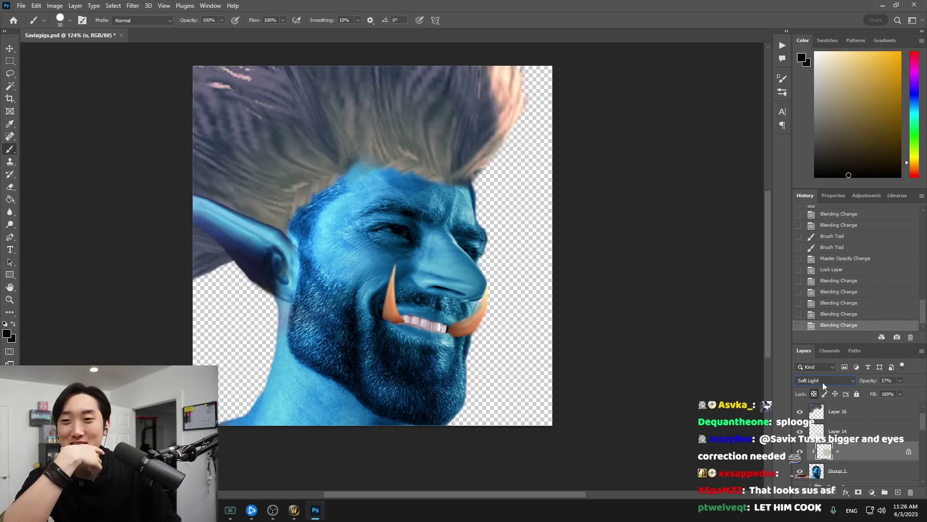
{"action": "scroll", "coordinate": [822, 381], "scroll_direction": "down", "scroll_amount": 5}
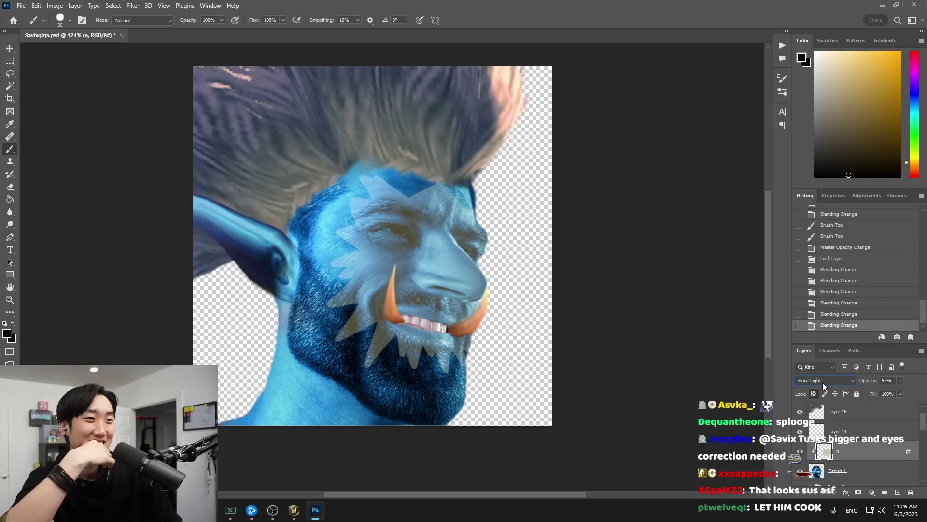
{"action": "scroll", "coordinate": [822, 382], "scroll_direction": "down", "scroll_amount": 4}
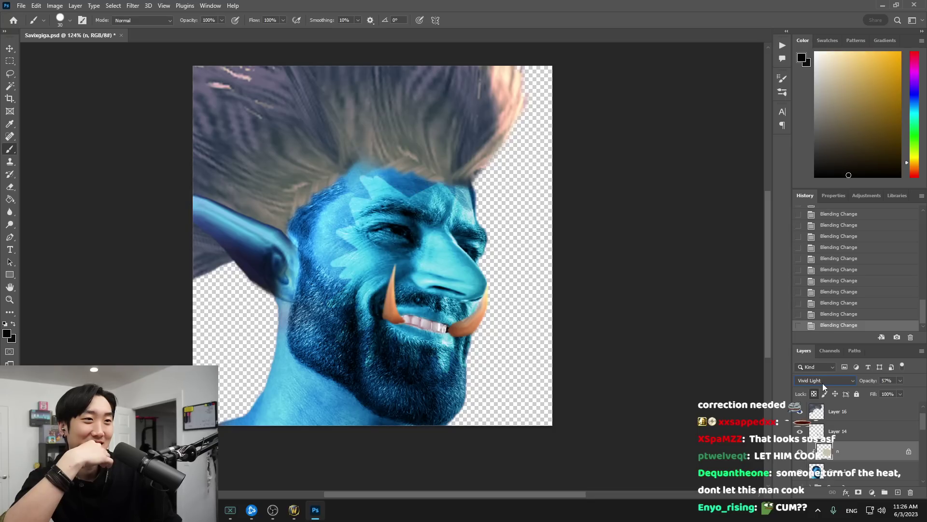
{"action": "scroll", "coordinate": [822, 383], "scroll_direction": "down", "scroll_amount": 5}
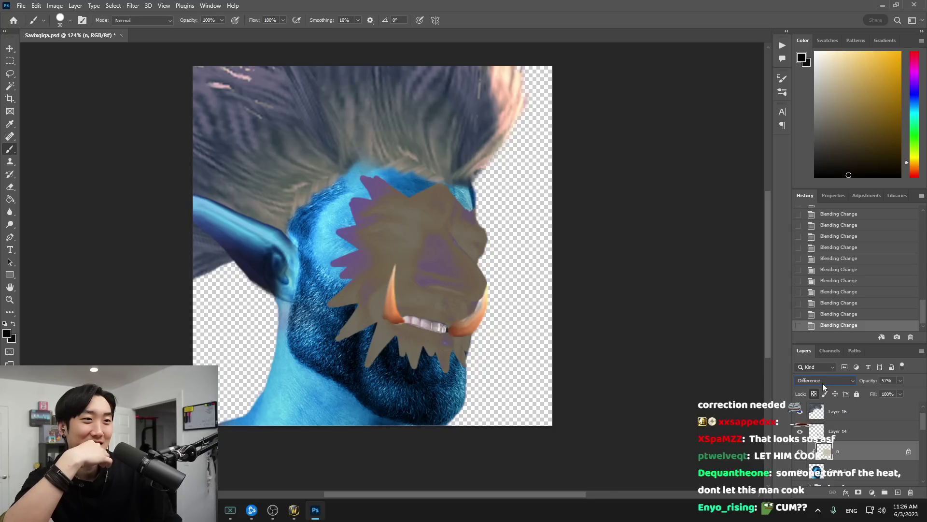
{"action": "scroll", "coordinate": [825, 385], "scroll_direction": "down", "scroll_amount": 2}
{"action": "scroll", "coordinate": [824, 384], "scroll_direction": "up", "scroll_amount": 1}
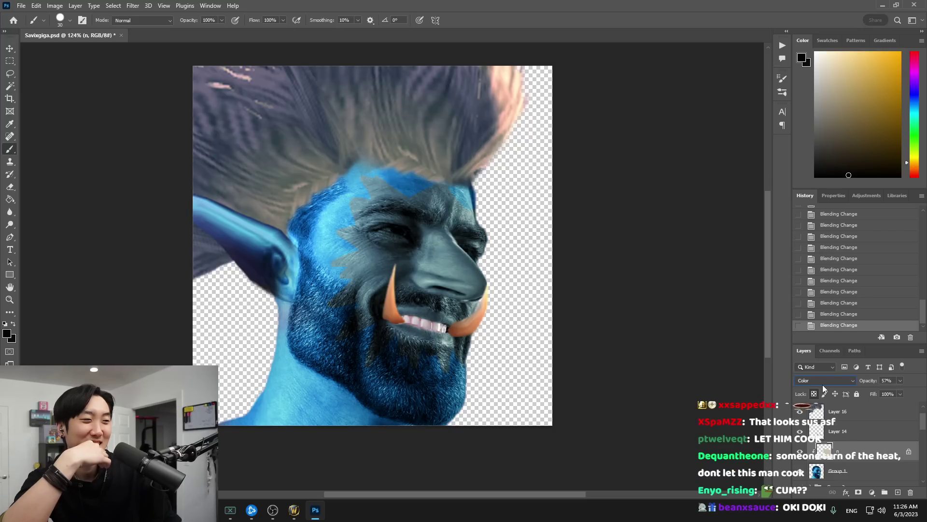
Adjust the hue of layer n's face paint and raise its lightness to white with Hue/Saturation
{"action": "left_click", "coordinate": [11, 62]}
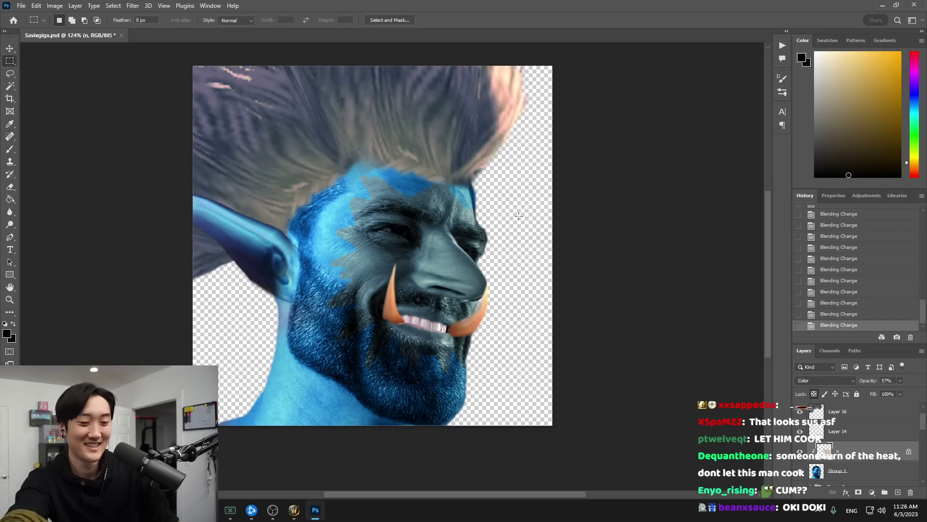
{"action": "key", "text": "ctrl+u"}
{"action": "left_click_drag", "start_coordinate": [682, 158], "coordinate": [741, 165]}
{"action": "left_click_drag", "start_coordinate": [682, 207], "coordinate": [754, 206]}
{"action": "left_click", "coordinate": [798, 111]}
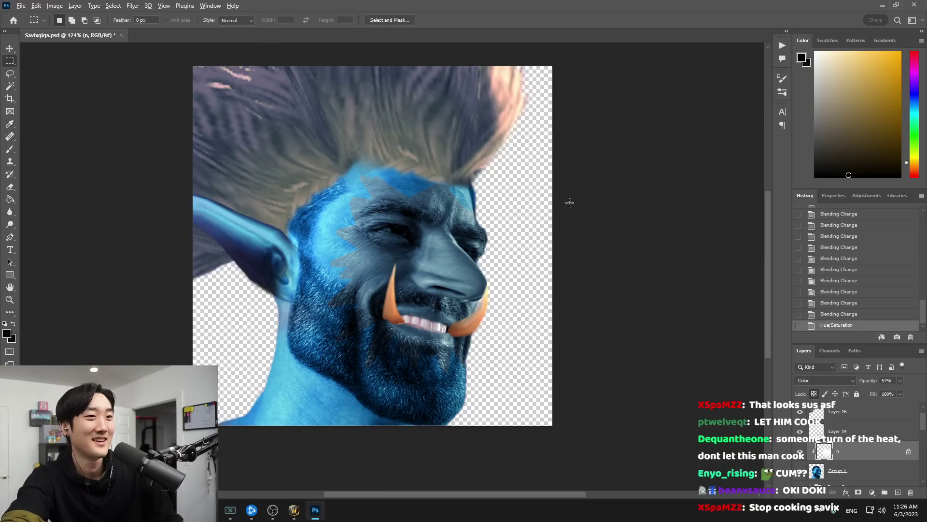
{"action": "scroll", "coordinate": [368, 265], "scroll_direction": "up", "scroll_amount": 2}
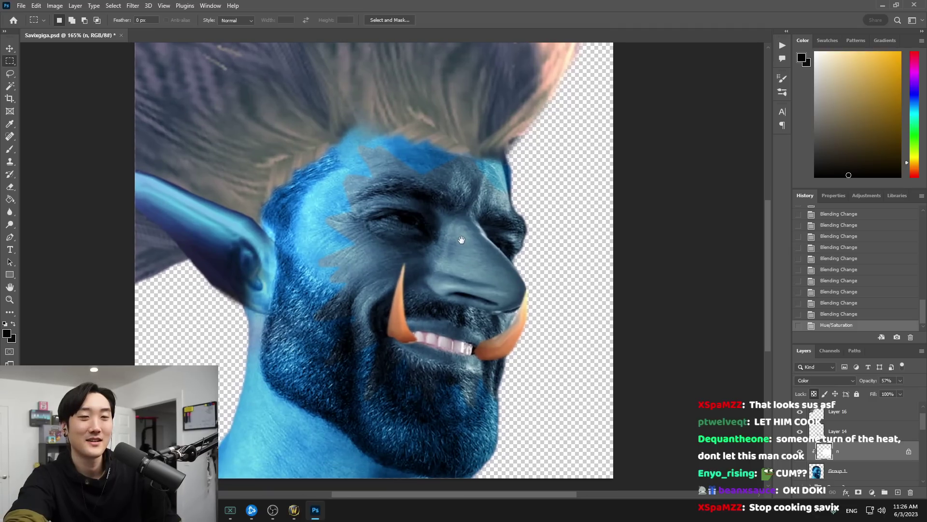
{"action": "key", "text": "ctrl+t"}
{"action": "left_click_drag", "start_coordinate": [313, 438], "coordinate": [283, 461]}
{"action": "key", "text": "Escape"}
Try to extend the temple spikes on layer n with a 20 px black brush
{"action": "key", "text": "b"}
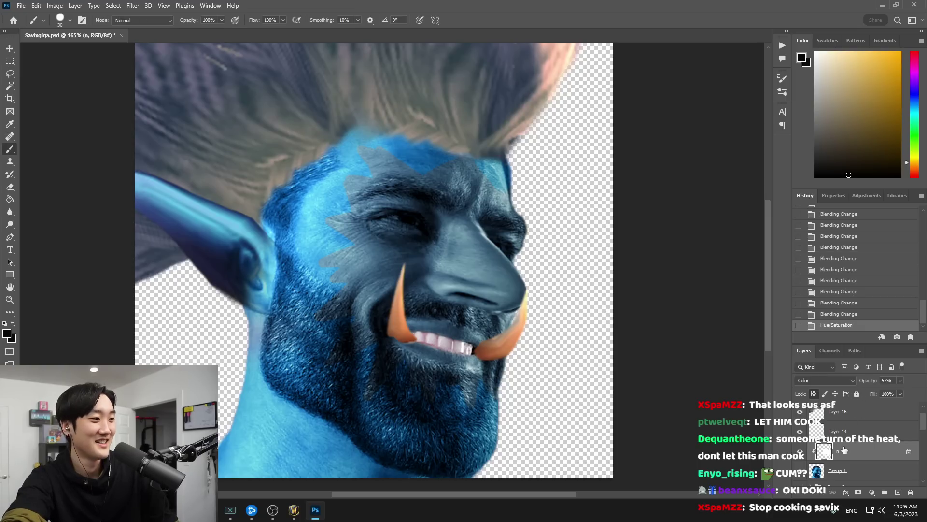
{"action": "key", "text": "bracketleft"}
{"action": "key", "text": "bracketleft"}
{"action": "key", "text": "bracketleft"}
{"action": "key", "text": "bracketleft"}
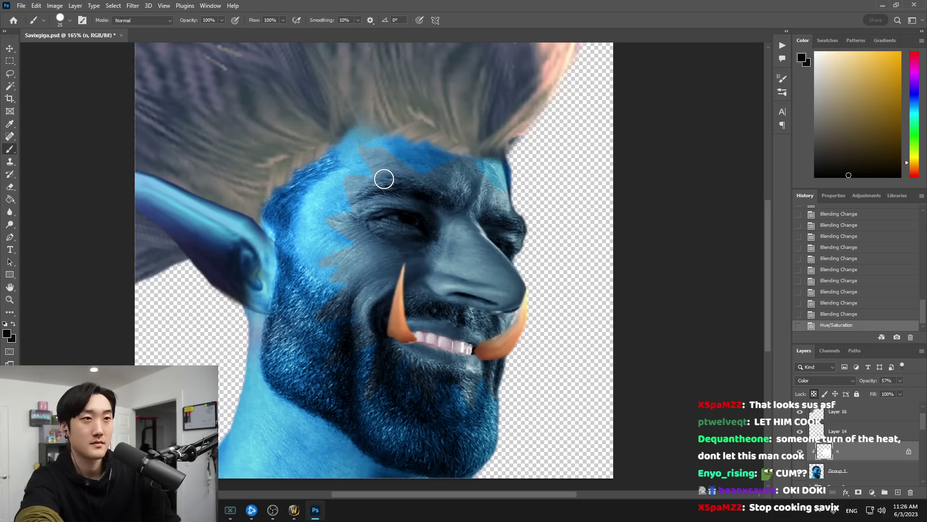
{"action": "left_click_drag", "start_coordinate": [331, 184], "coordinate": [362, 204]}
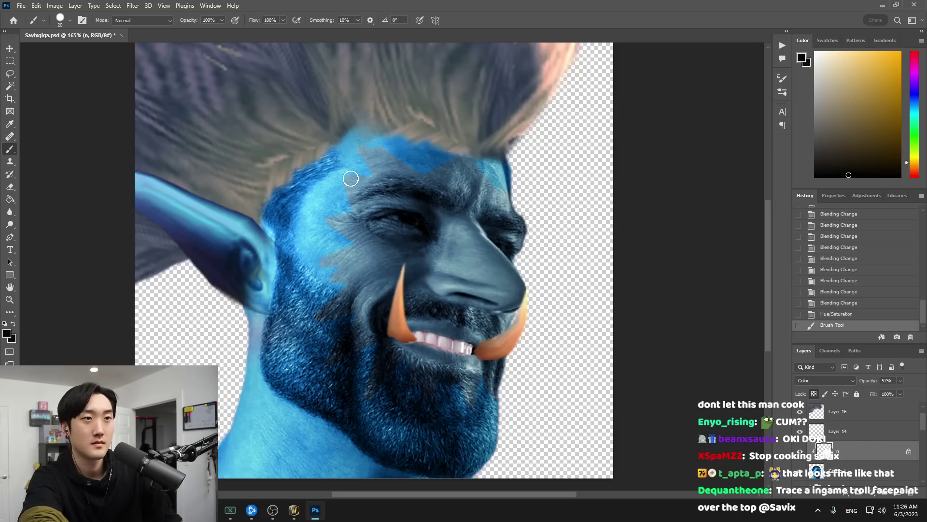
{"action": "left_click_drag", "start_coordinate": [348, 194], "coordinate": [376, 205]}
Unlock the transparent pixels of layer n and briefly hide the layers above it to check the face paint
{"action": "left_click", "coordinate": [824, 394]}
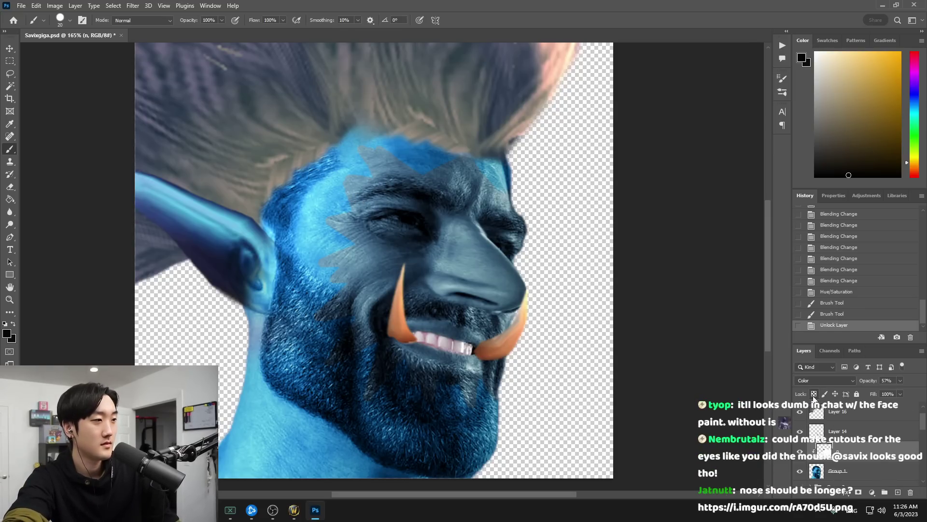
{"action": "left_click", "coordinate": [800, 453], "text": "alt"}
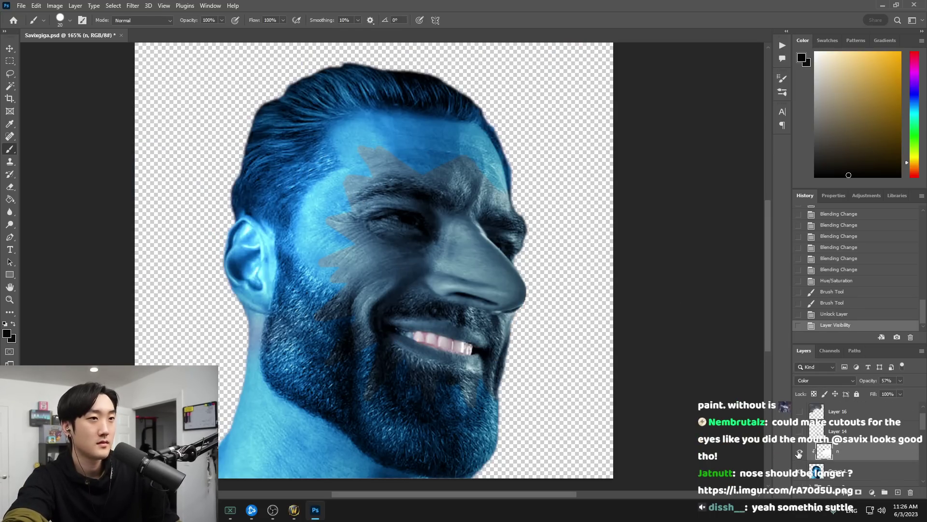
{"action": "left_click", "coordinate": [800, 452], "text": "alt"}
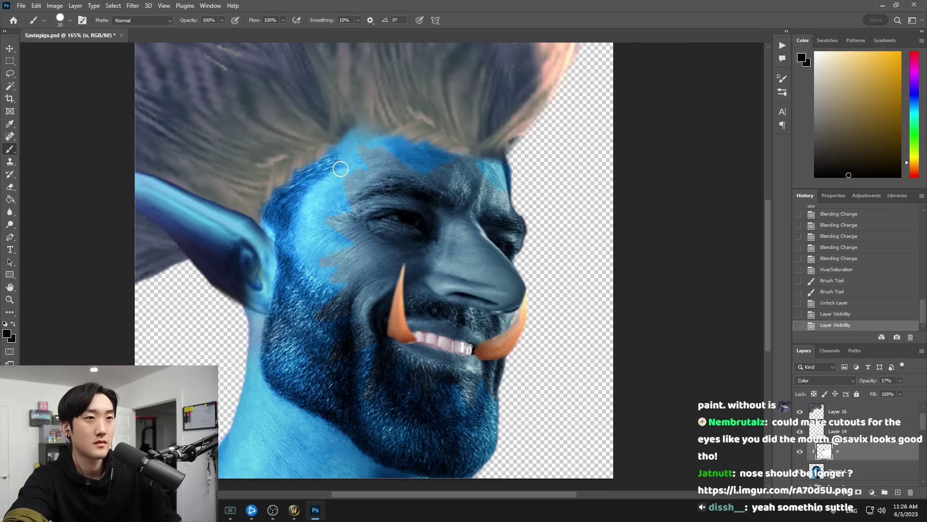
Extend the face paint spikes outward at the temple beside the eye, refining them with a 10 px brush
{"action": "left_click_drag", "start_coordinate": [350, 196], "coordinate": [338, 184]}
{"action": "key", "text": "ctrl+z"}
{"action": "key", "text": "bracketleft"}
{"action": "key", "text": "bracketleft"}
{"action": "key", "text": "bracketleft"}
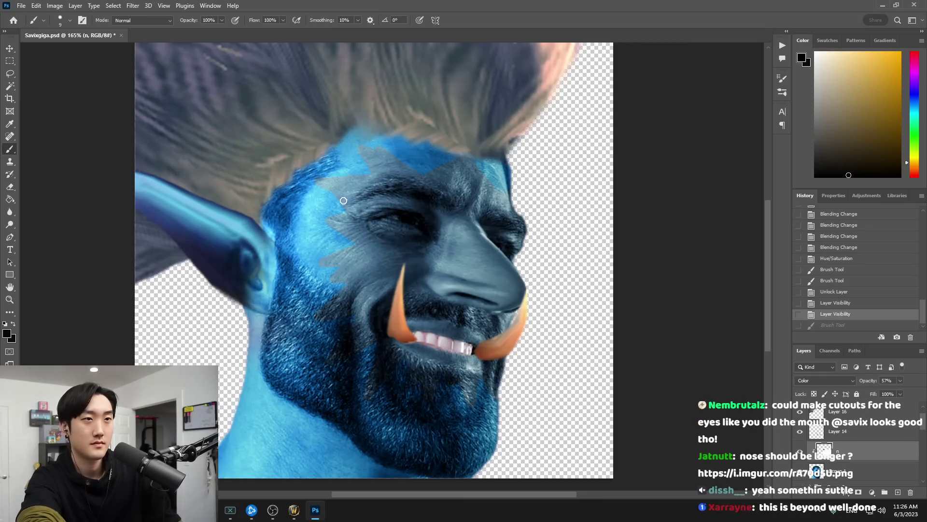
{"action": "key", "text": "bracketright"}
{"action": "left_click_drag", "start_coordinate": [351, 209], "coordinate": [354, 237]}
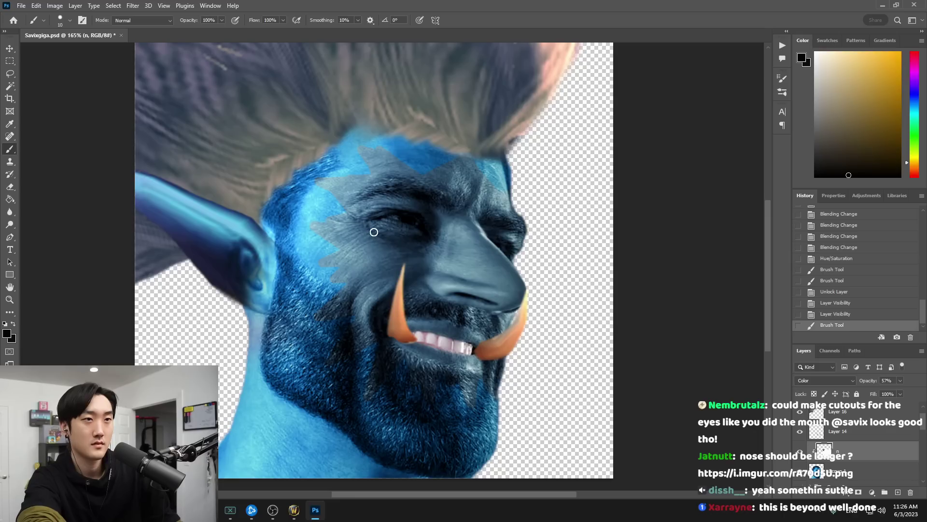
Lengthen the face paint spikes across the cheek and into the upper beard with the 10 px brush
{"action": "left_click", "coordinate": [358, 260]}
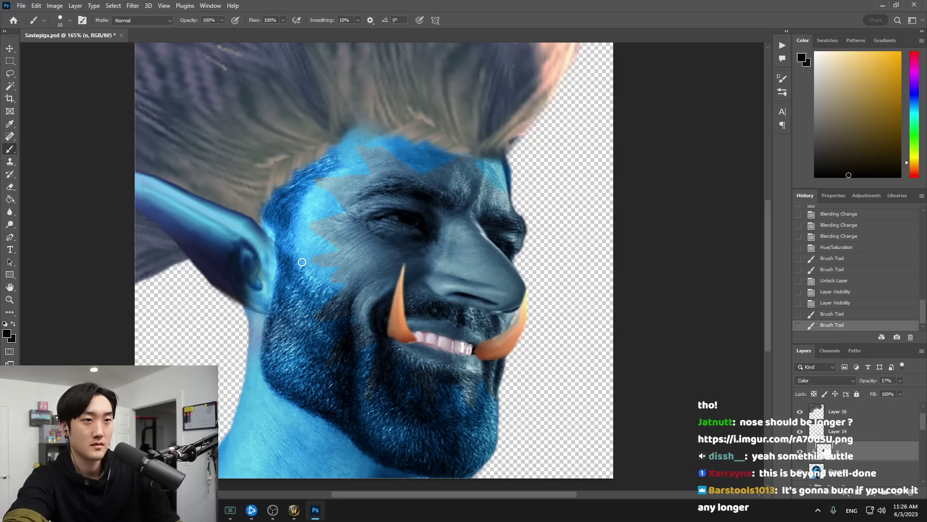
{"action": "left_click_drag", "start_coordinate": [314, 264], "coordinate": [338, 273]}
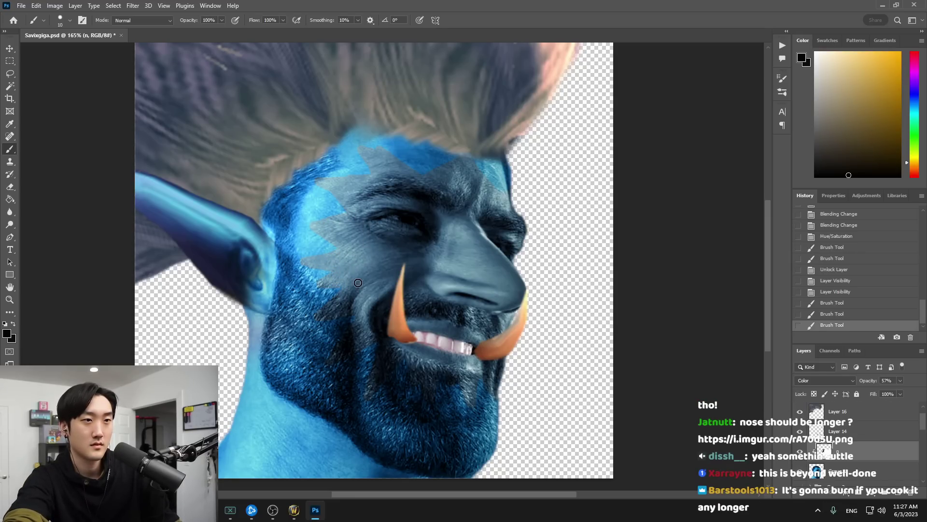
{"action": "left_click", "coordinate": [375, 300]}
Examine the painted face at several sizes and compare it with the troll character in World of Warcraft
{"action": "scroll", "coordinate": [384, 299], "scroll_direction": "down", "scroll_amount": 5}
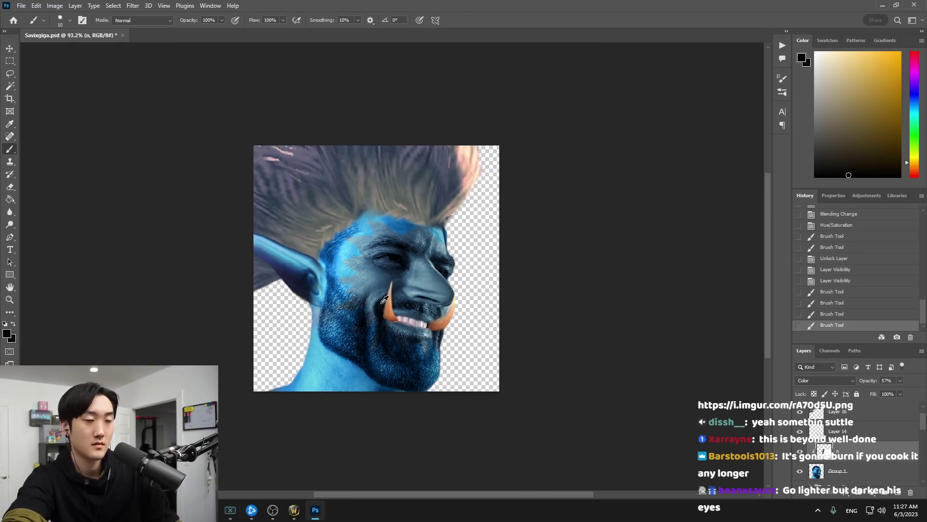
{"action": "scroll", "coordinate": [451, 313], "scroll_direction": "up", "scroll_amount": 5}
{"action": "left_click_drag", "start_coordinate": [444, 310], "coordinate": [487, 306]}
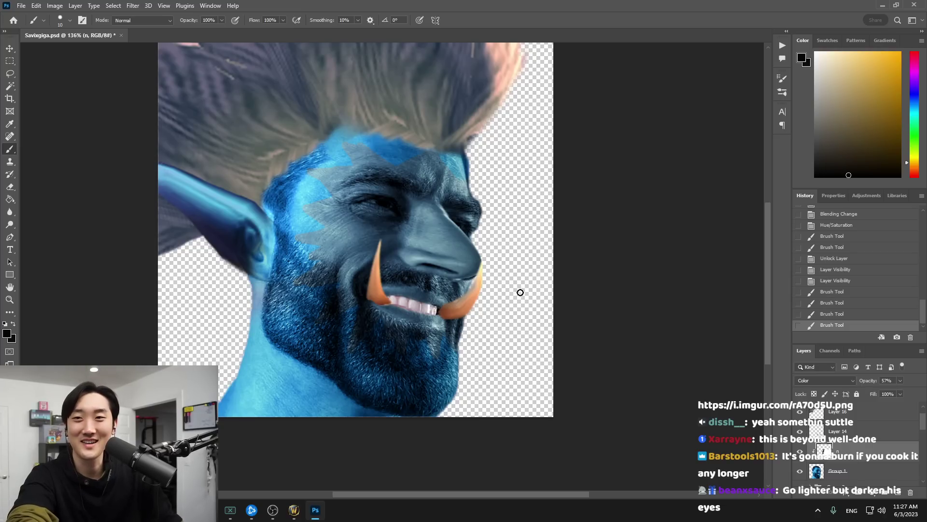
{"action": "scroll", "coordinate": [530, 290], "scroll_direction": "down", "scroll_amount": 3}
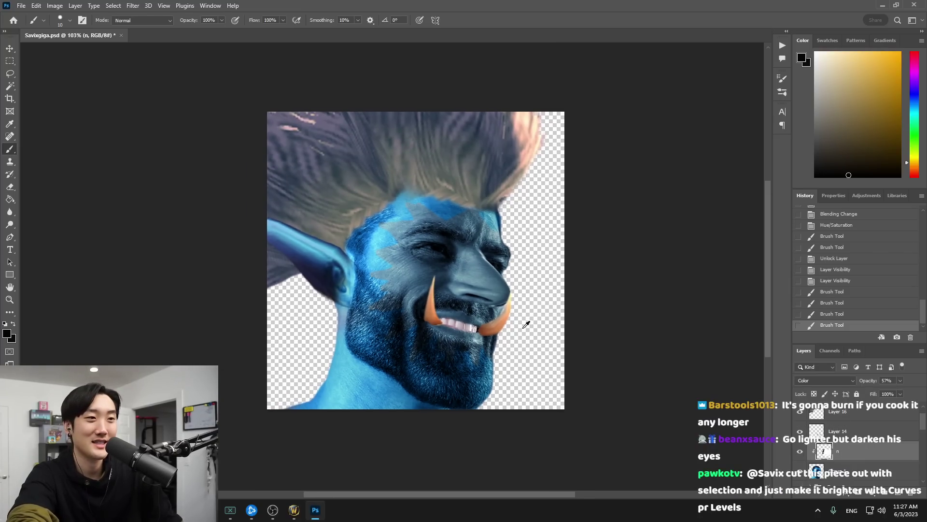
{"action": "scroll", "coordinate": [528, 325], "scroll_direction": "up", "scroll_amount": 2}
{"action": "left_click", "coordinate": [294, 510]}
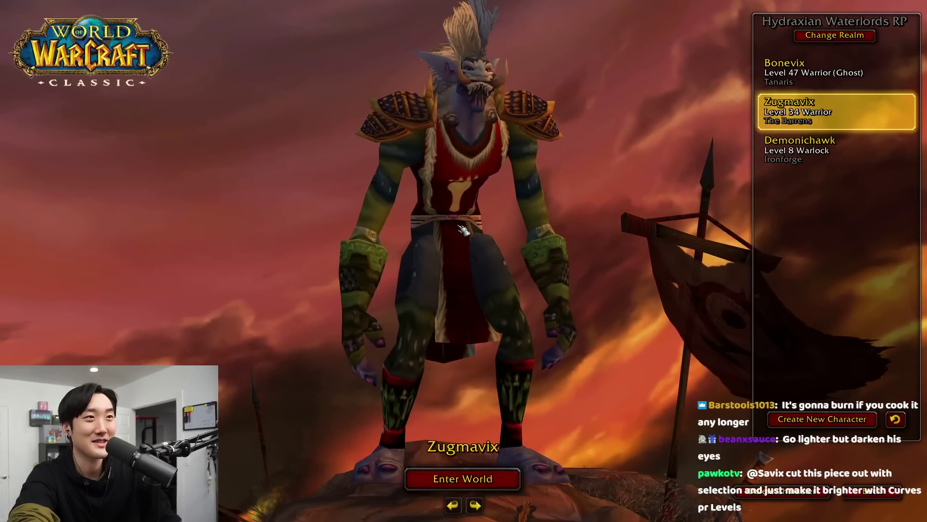
{"action": "key", "text": "alt+Tab"}
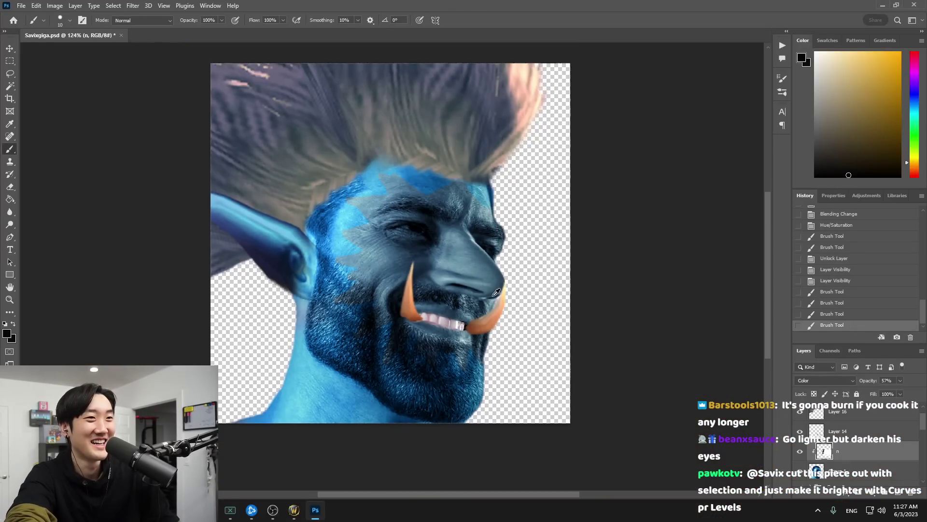
{"action": "scroll", "coordinate": [496, 292], "scroll_direction": "down", "scroll_amount": 5}
{"action": "scroll", "coordinate": [522, 302], "scroll_direction": "up", "scroll_amount": 5}
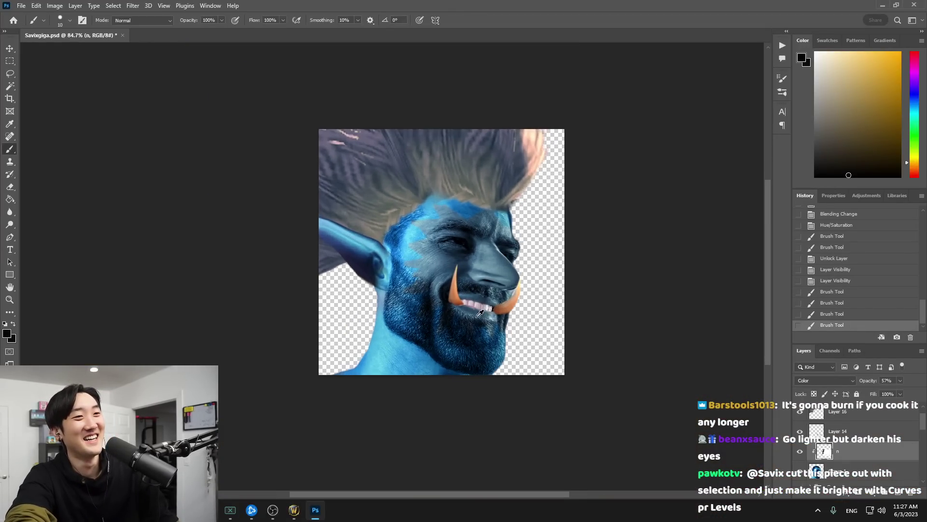
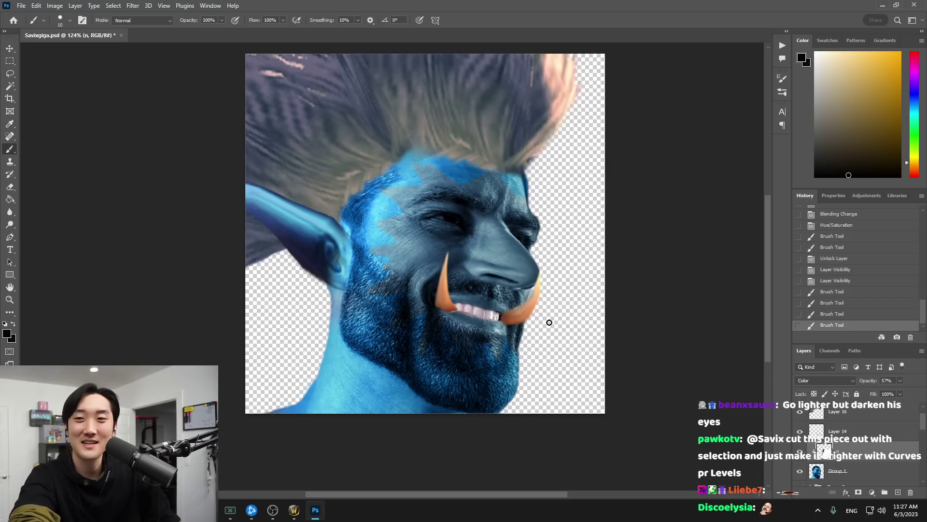
Compare the face with and without paint layer "n", then adjust that layer with Levels
{"action": "left_click", "coordinate": [800, 452]}
{"action": "left_click", "coordinate": [800, 451]}
{"action": "key", "text": "ctrl+l"}
{"action": "left_click_drag", "start_coordinate": [734, 204], "coordinate": [669, 203]}
{"action": "left_click", "coordinate": [791, 116]}
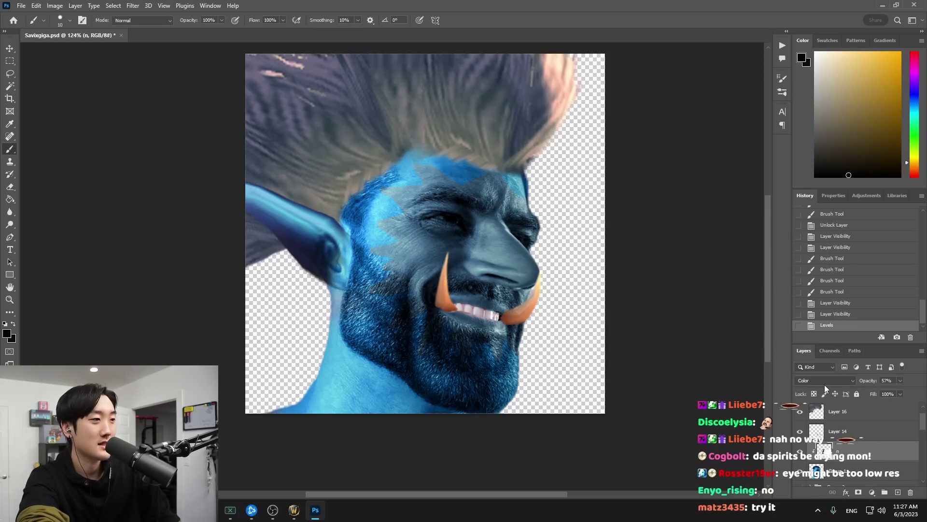
Set the face paint layer's blend mode to Normal and darken it fully using Hue/Saturation with minimum Lightness
{"action": "left_click", "coordinate": [825, 380]}
{"action": "left_click", "coordinate": [812, 268]}
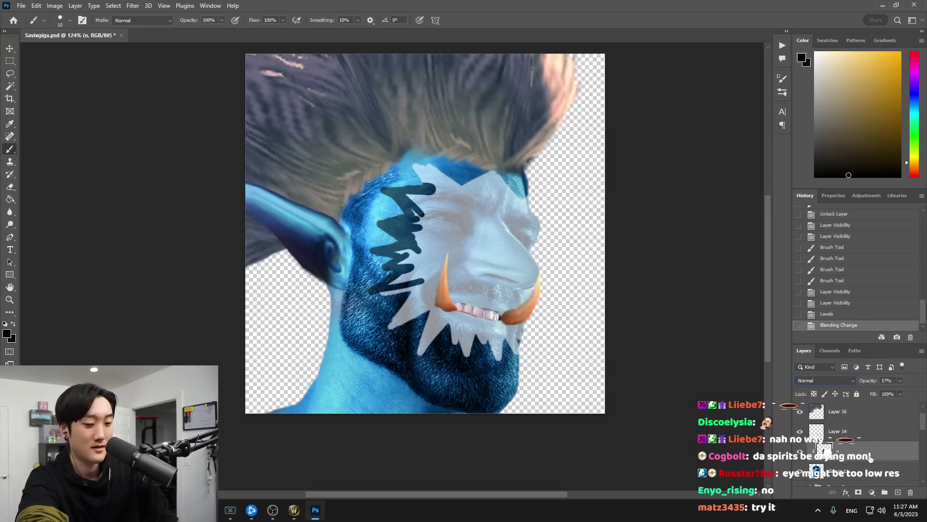
{"action": "key", "text": "ctrl+l"}
{"action": "key", "text": "Escape"}
{"action": "key", "text": "ctrl+u"}
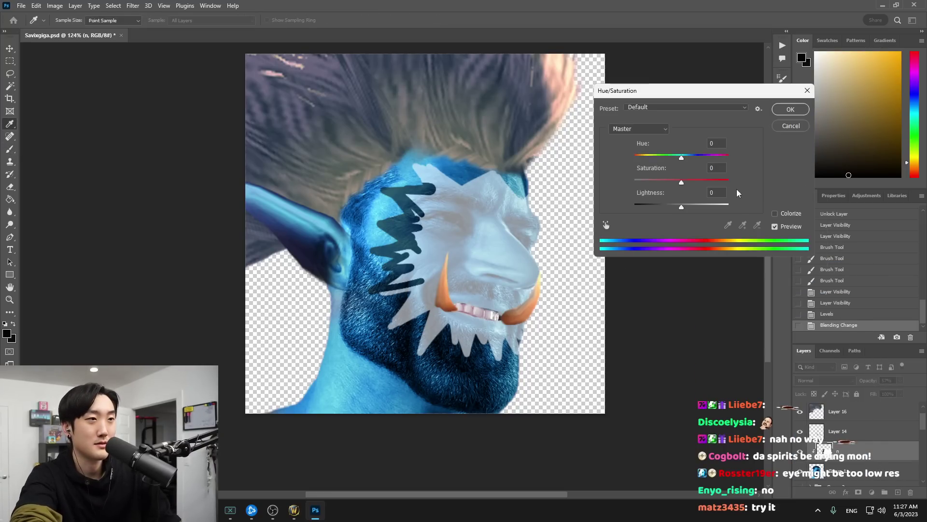
{"action": "left_click_drag", "start_coordinate": [681, 207], "coordinate": [593, 209]}
{"action": "left_click", "coordinate": [791, 109]}
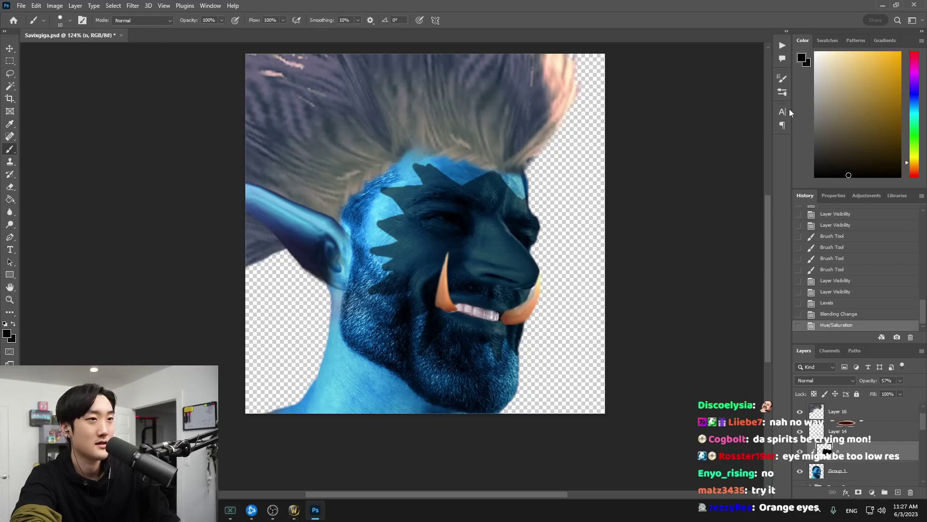
Turn the face paint layer white using Hue/Saturation with Lightness at +100
{"action": "key", "text": "ctrl+u"}
{"action": "left_click_drag", "start_coordinate": [684, 207], "coordinate": [786, 197]}
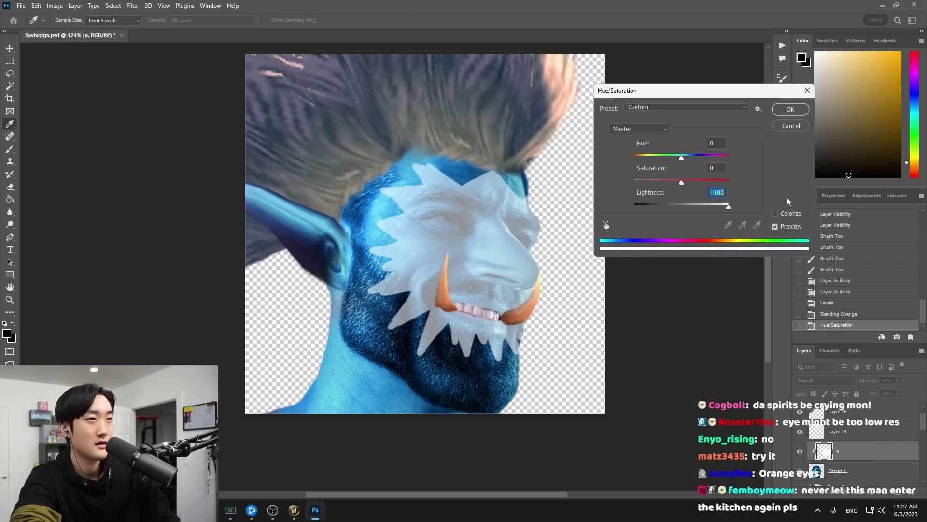
{"action": "left_click", "coordinate": [800, 110]}
Try blend modes such as Lighten, Overlay, Linear Light and Soft Light on the white face paint, ending on Hard Light
{"action": "left_click", "coordinate": [826, 381]}
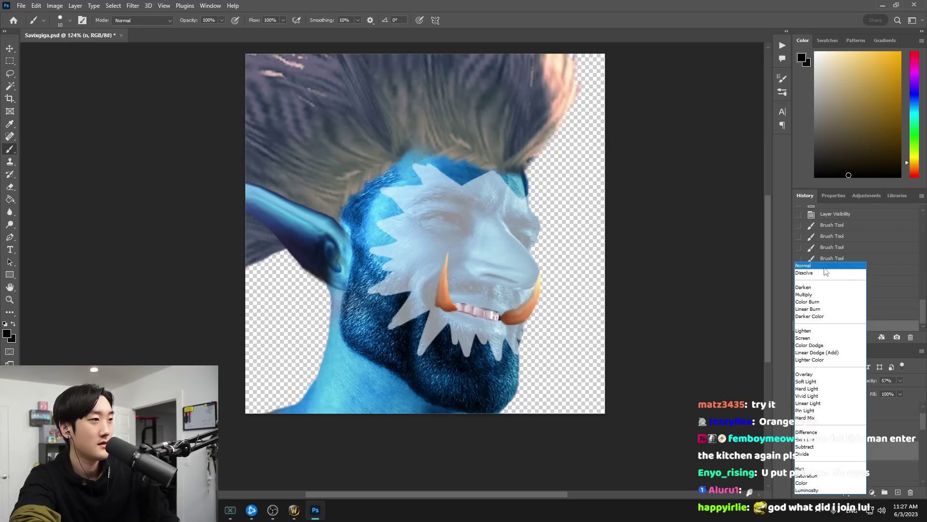
{"action": "left_click", "coordinate": [825, 267]}
{"action": "scroll", "coordinate": [826, 382], "scroll_direction": "down", "scroll_amount": 6}
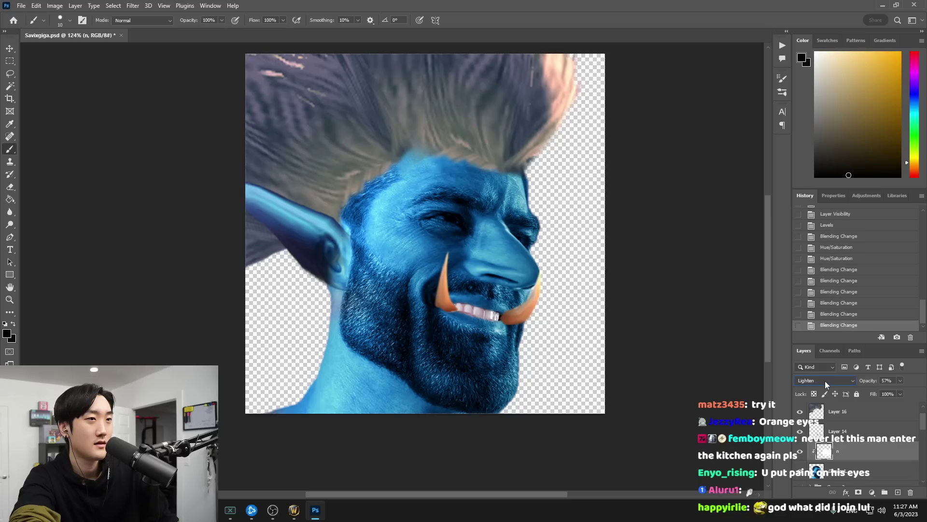
{"action": "scroll", "coordinate": [825, 380], "scroll_direction": "down", "scroll_amount": 6}
{"action": "scroll", "coordinate": [825, 381], "scroll_direction": "down", "scroll_amount": 2}
{"action": "scroll", "coordinate": [825, 381], "scroll_direction": "up", "scroll_amount": 2}
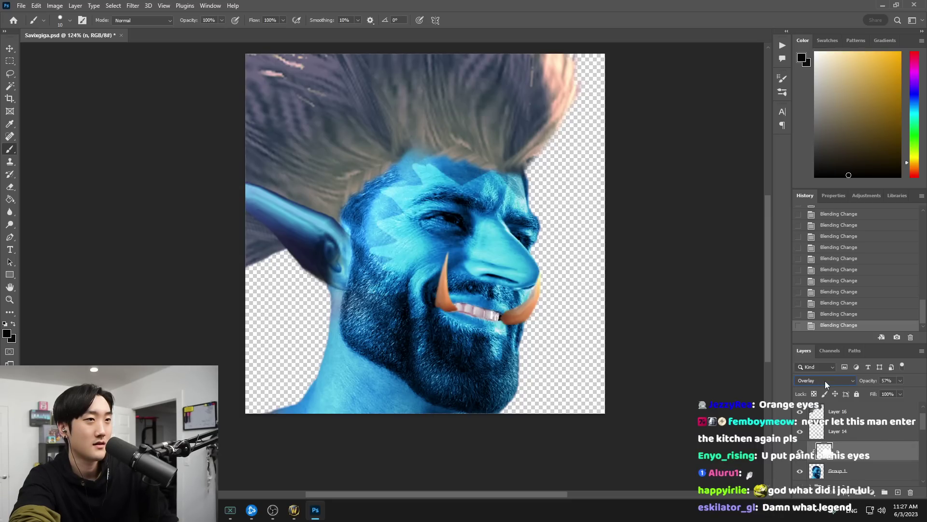
{"action": "scroll", "coordinate": [824, 381], "scroll_direction": "down", "scroll_amount": 4}
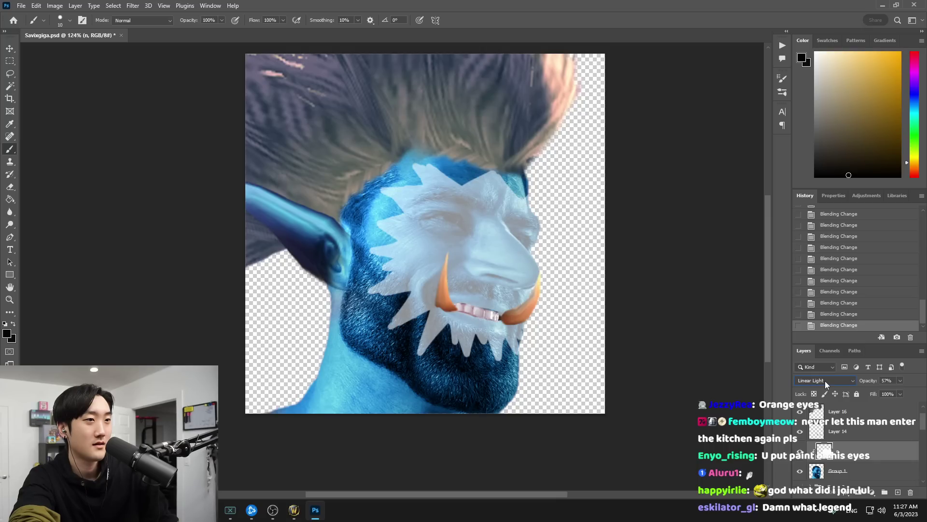
{"action": "scroll", "coordinate": [825, 382], "scroll_direction": "down", "scroll_amount": 2}
{"action": "scroll", "coordinate": [825, 381], "scroll_direction": "up", "scroll_amount": 2}
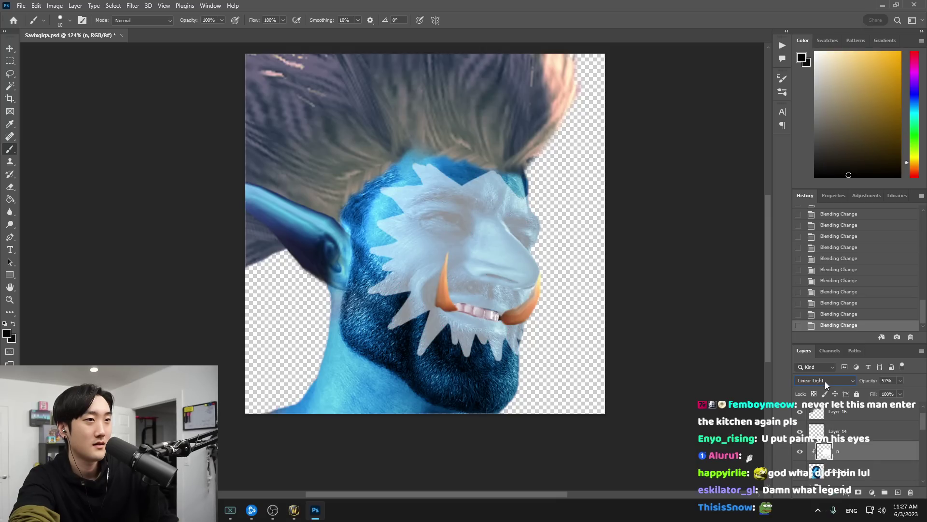
{"action": "scroll", "coordinate": [825, 381], "scroll_direction": "up", "scroll_amount": 3}
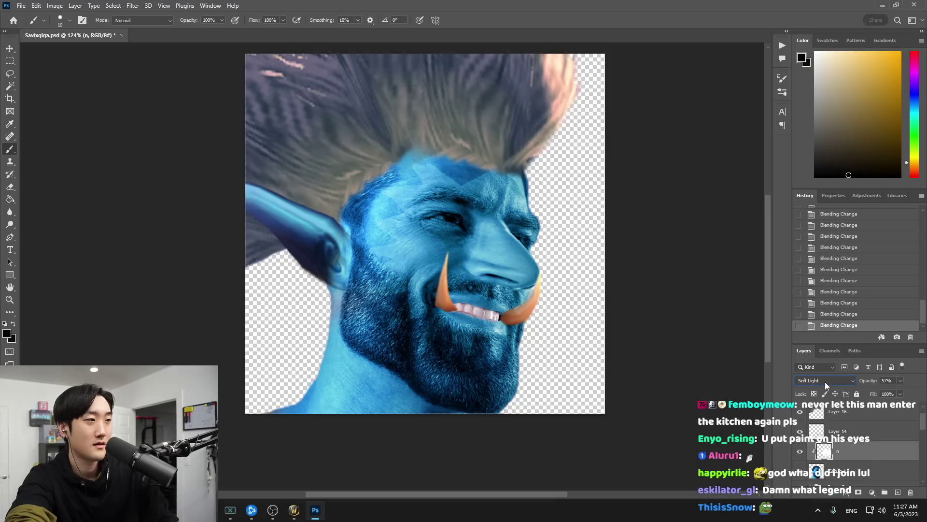
{"action": "scroll", "coordinate": [825, 381], "scroll_direction": "down", "scroll_amount": 1}
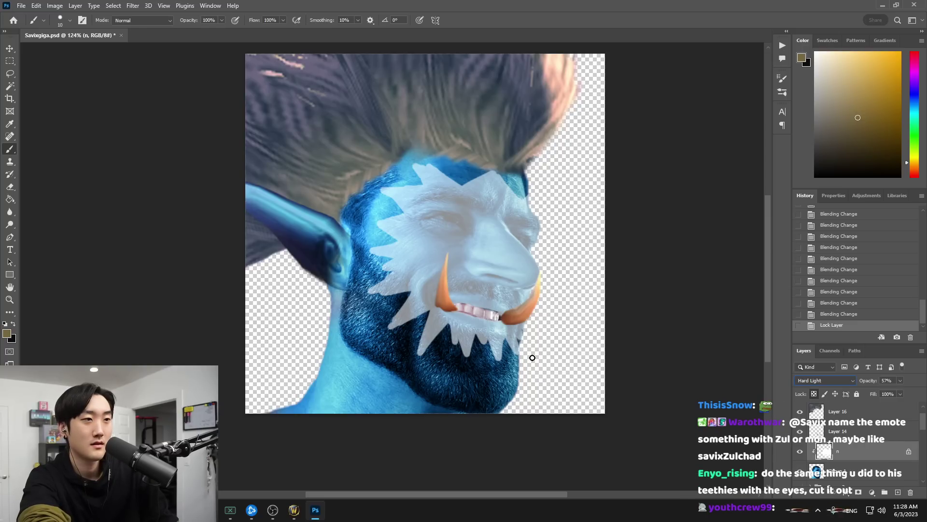
Recolor the spiky face paint olive brown using an 80 px brush, with the layer's transparent pixels locked
{"action": "left_click", "coordinate": [551, 346]}
{"action": "key", "text": "bracketright"}
{"action": "key", "text": "bracketright"}
{"action": "key", "text": "bracketright"}
{"action": "key", "text": "bracketright"}
{"action": "key", "text": "bracketright"}
{"action": "key", "text": "bracketright"}
{"action": "key", "text": "bracketright"}
{"action": "mouse_move", "coordinate": [565, 299]}
{"action": "left_mouse_down"}
{"action": "mouse_move", "coordinate": [564, 334]}
{"action": "mouse_move", "coordinate": [470, 332]}
{"action": "mouse_move", "coordinate": [402, 316]}
{"action": "mouse_move", "coordinate": [384, 287]}
{"action": "mouse_move", "coordinate": [336, 270]}
{"action": "mouse_move", "coordinate": [335, 257]}
{"action": "mouse_move", "coordinate": [510, 143]}
{"action": "mouse_move", "coordinate": [312, 329]}
{"action": "left_mouse_up"}
Try blend modes such as Hard Mix, Saturation, Difference and Color Burn on the brown face paint, ending on Normal
{"action": "left_click", "coordinate": [846, 381]}
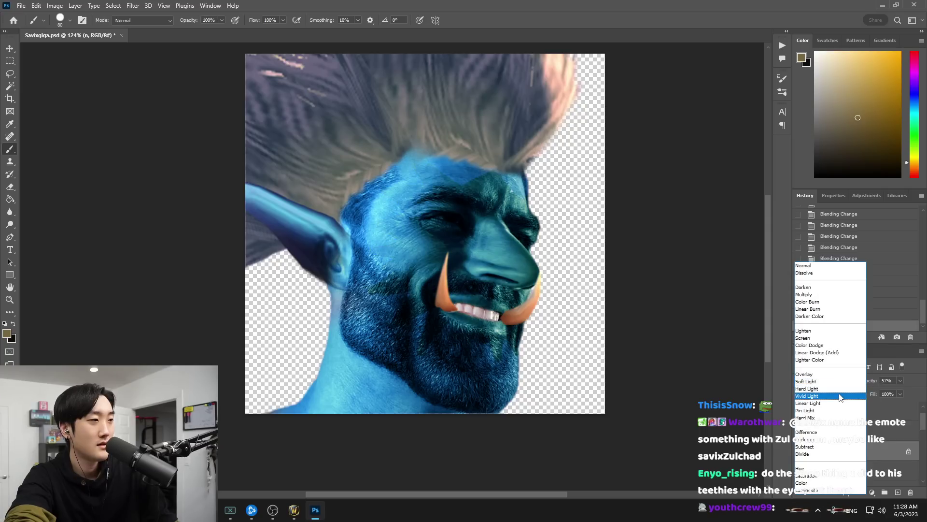
{"action": "left_click", "coordinate": [841, 395]}
{"action": "scroll", "coordinate": [833, 378], "scroll_direction": "down", "scroll_amount": 5}
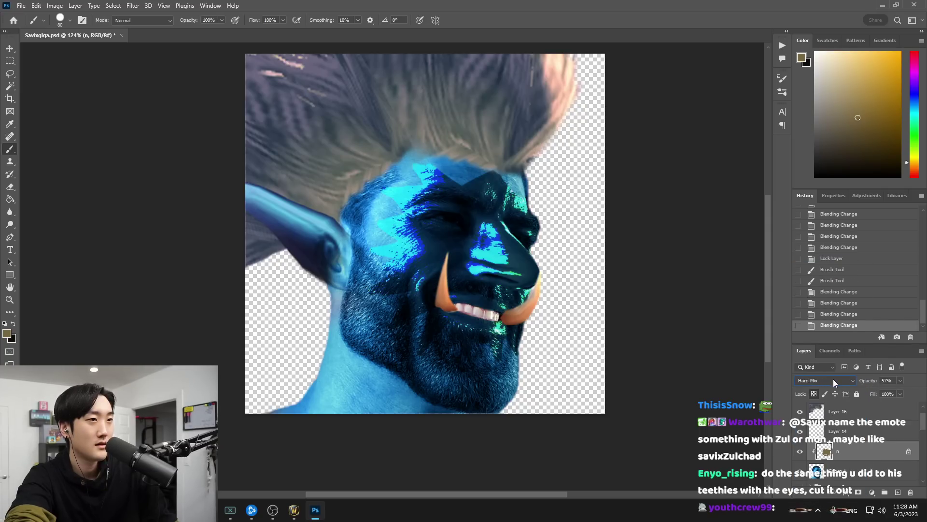
{"action": "scroll", "coordinate": [833, 380], "scroll_direction": "down", "scroll_amount": 7}
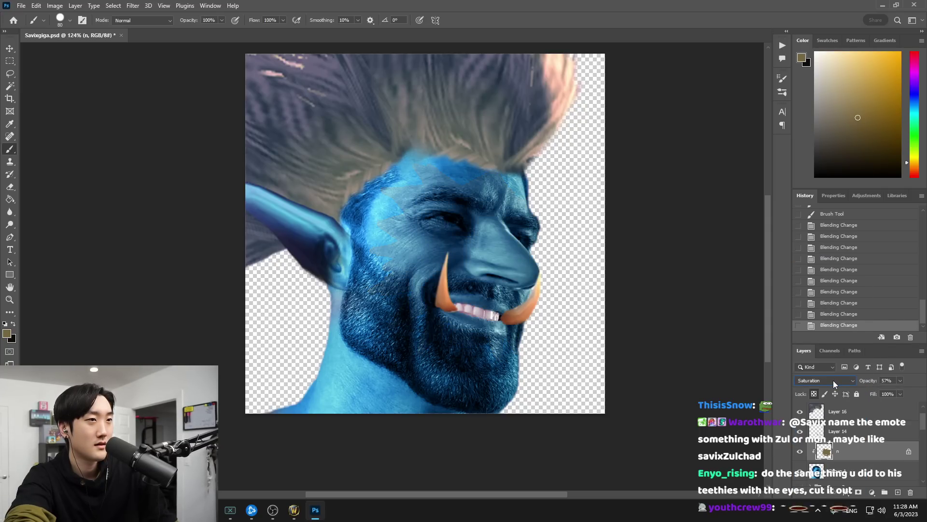
{"action": "scroll", "coordinate": [833, 381], "scroll_direction": "up", "scroll_amount": 8}
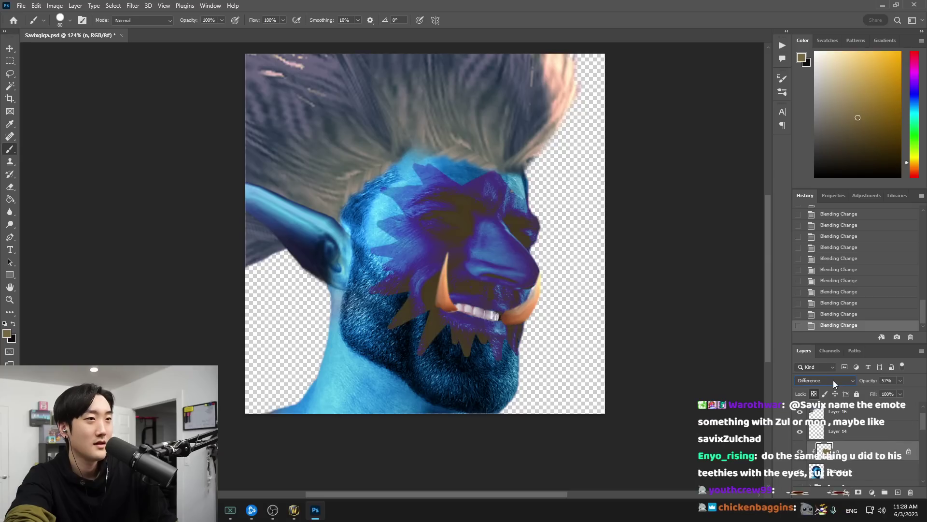
{"action": "scroll", "coordinate": [833, 381], "scroll_direction": "up", "scroll_amount": 7}
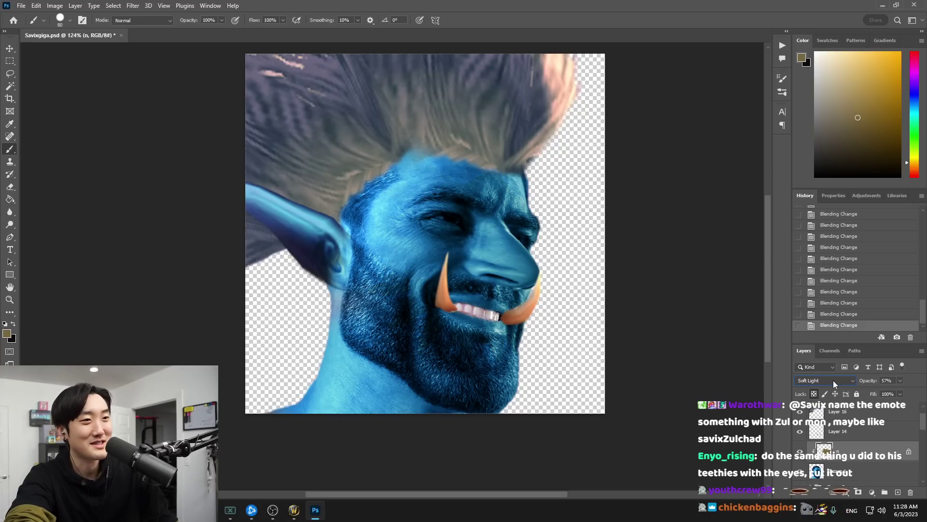
{"action": "scroll", "coordinate": [833, 380], "scroll_direction": "up", "scroll_amount": 9}
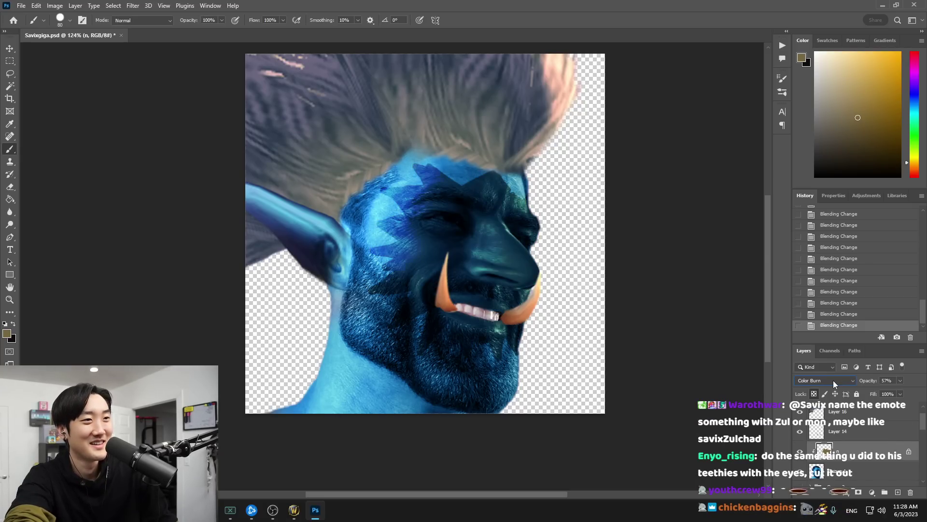
{"action": "scroll", "coordinate": [833, 381], "scroll_direction": "up", "scroll_amount": 2}
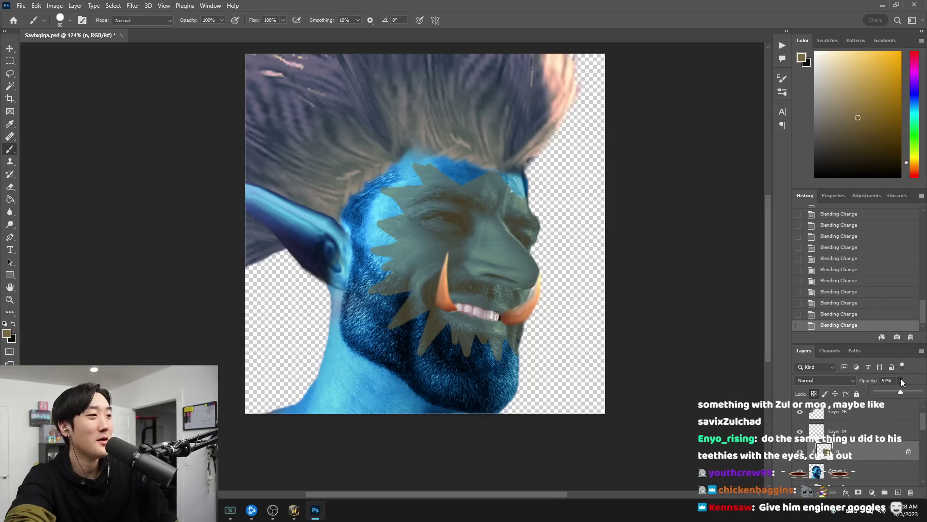
Raise the brown face paint layer's opacity to 100% and add a dab of the same brown on the forehead
{"action": "left_click_drag", "start_coordinate": [908, 393], "coordinate": [922, 393]}
{"action": "left_click", "coordinate": [825, 380]}
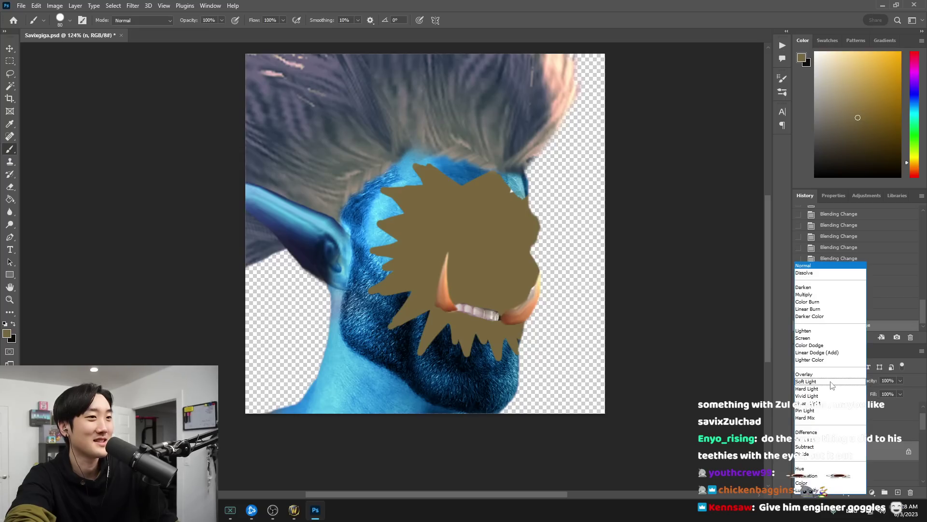
{"action": "left_click", "coordinate": [17, 63]}
{"action": "left_click", "coordinate": [476, 195]}
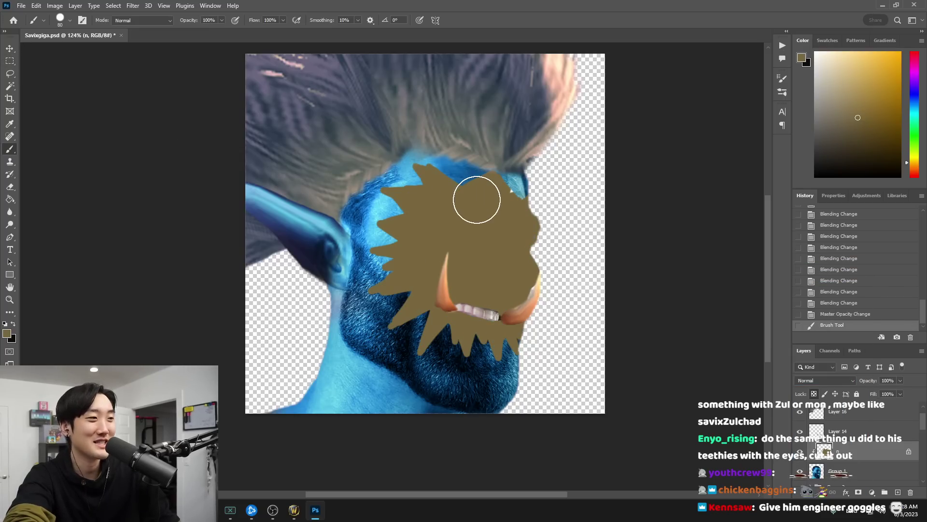
Create a new layer above the face paint and draw a small black eye on it with a thin brush
{"action": "key", "text": "ctrl+shift+n"}
{"action": "key", "text": "Return"}
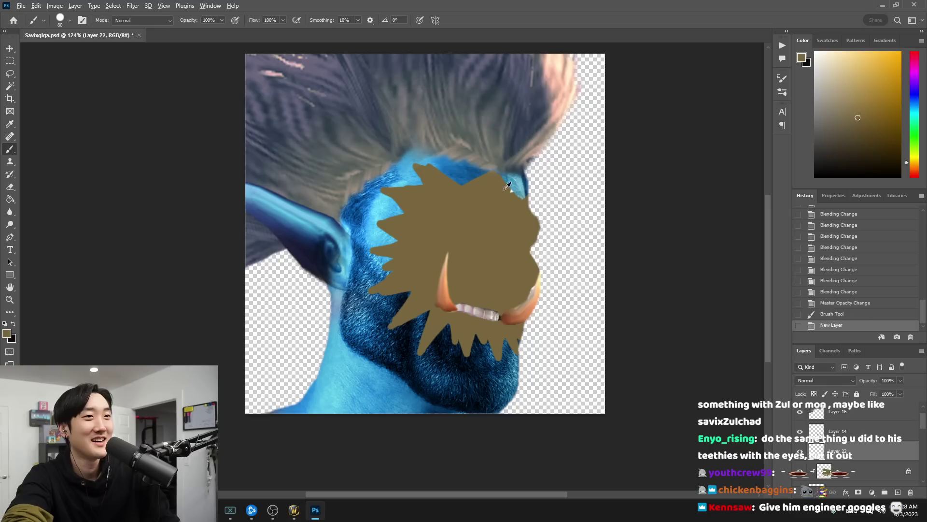
{"action": "key", "text": "bracketleft"}
{"action": "key", "text": "bracketleft"}
{"action": "key", "text": "bracketleft"}
{"action": "key", "text": "bracketleft"}
{"action": "key", "text": "bracketleft"}
{"action": "key", "text": "bracketleft"}
{"action": "key", "text": "bracketleft"}
{"action": "key", "text": "bracketleft"}
{"action": "key", "text": "d"}
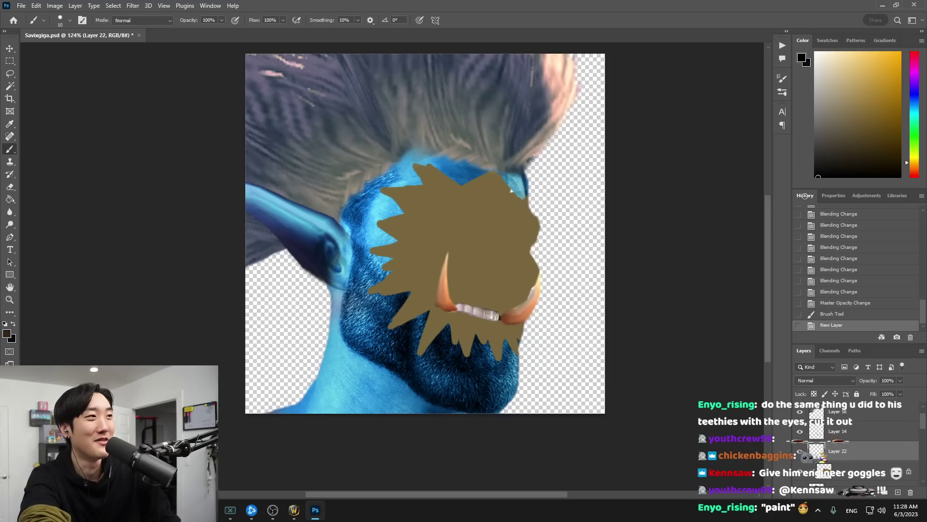
{"action": "left_click_drag", "start_coordinate": [462, 232], "coordinate": [451, 230]}
{"action": "key", "text": "ctrl+z"}
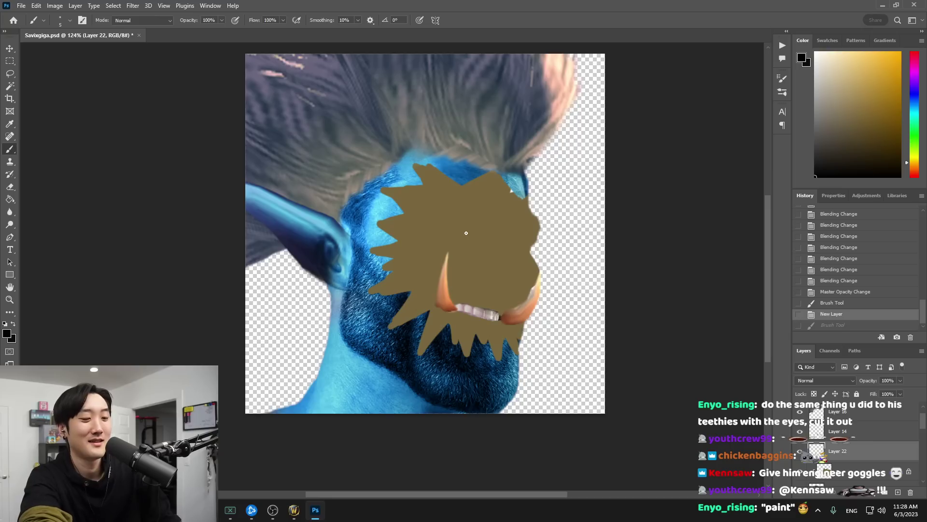
{"action": "left_click_drag", "start_coordinate": [467, 234], "coordinate": [459, 235]}
{"action": "left_click", "coordinate": [458, 234]}
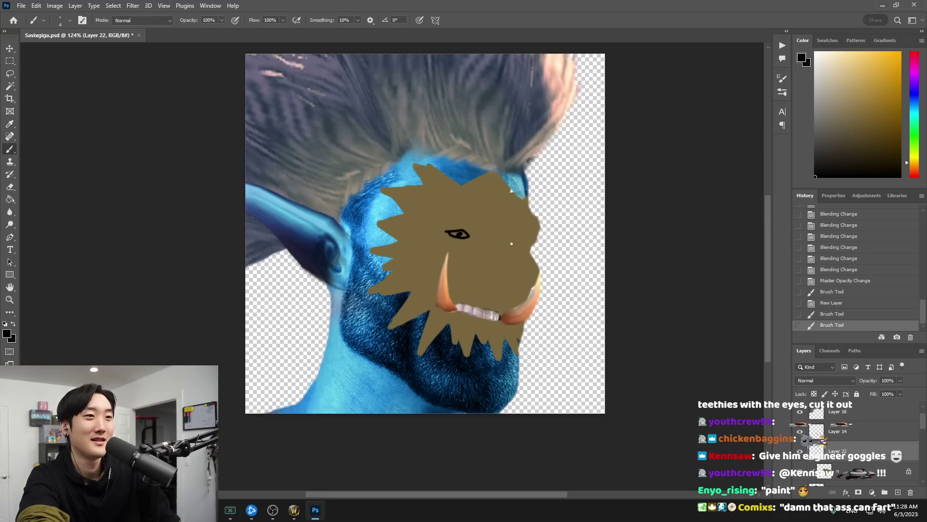
Draw the second eye, both brow lines, the nose line and a slanted line above the mouth in black
{"action": "left_click", "coordinate": [516, 244]}
{"action": "left_click", "coordinate": [515, 245]}
{"action": "mouse_move", "coordinate": [486, 224]}
{"action": "left_mouse_down"}
{"action": "mouse_move", "coordinate": [482, 236]}
{"action": "mouse_move", "coordinate": [426, 228]}
{"action": "left_mouse_up"}
{"action": "mouse_move", "coordinate": [496, 229]}
{"action": "left_mouse_down"}
{"action": "mouse_move", "coordinate": [531, 244]}
{"action": "mouse_move", "coordinate": [501, 253]}
{"action": "mouse_move", "coordinate": [535, 282]}
{"action": "left_mouse_up"}
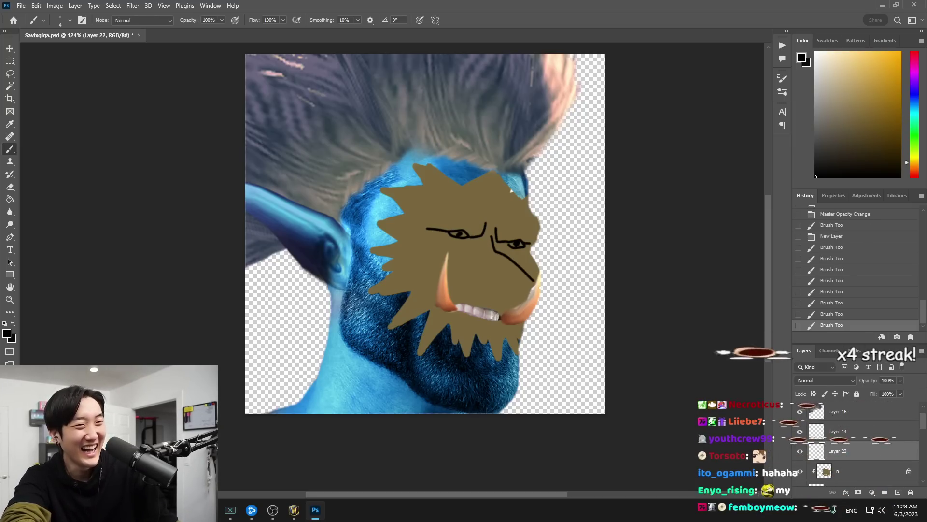
{"action": "left_click_drag", "start_coordinate": [476, 282], "coordinate": [519, 304]}
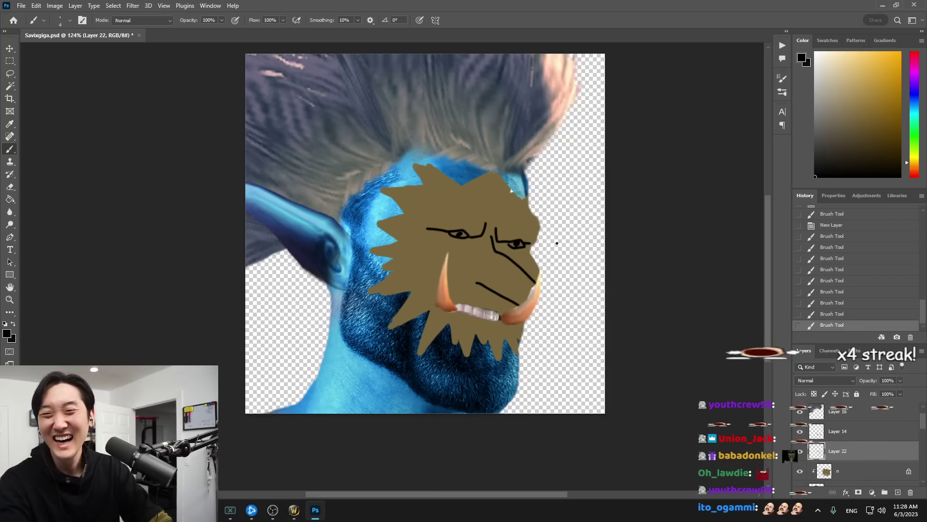
Undo all the black brush strokes of the drawn face, keeping the empty new layer
{"action": "key", "text": "ctrl+z"}
{"action": "key", "text": "ctrl+z"}
{"action": "key", "text": "ctrl+z"}
{"action": "key", "text": "ctrl+z"}
{"action": "key", "text": "ctrl+z"}
{"action": "key", "text": "ctrl+z"}
{"action": "key", "text": "ctrl+z"}
{"action": "key", "text": "ctrl+z"}
{"action": "key", "text": "ctrl+z"}
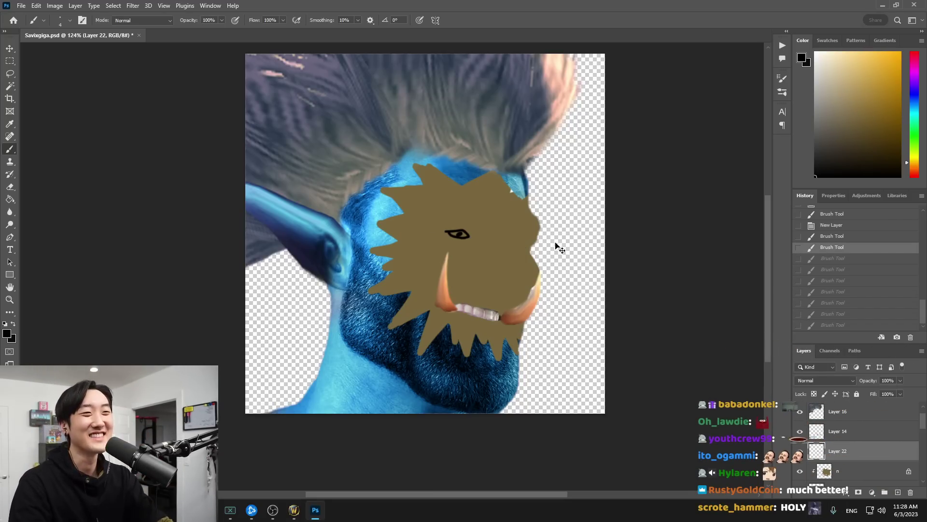
Try blend modes on the empty Layer 22, starting from Dissolve and ending on Color Burn
{"action": "left_click", "coordinate": [825, 381]}
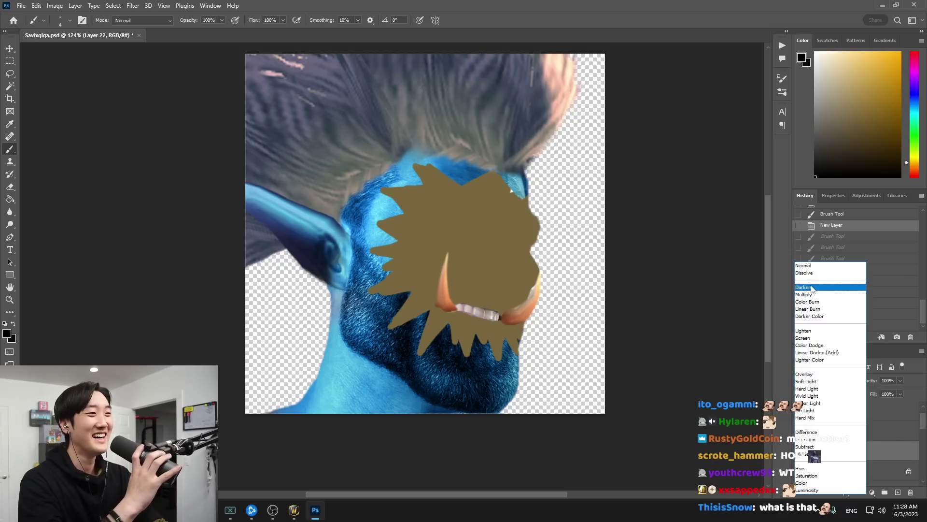
{"action": "left_click", "coordinate": [805, 272]}
{"action": "scroll", "coordinate": [822, 384], "scroll_direction": "down", "scroll_amount": 3}
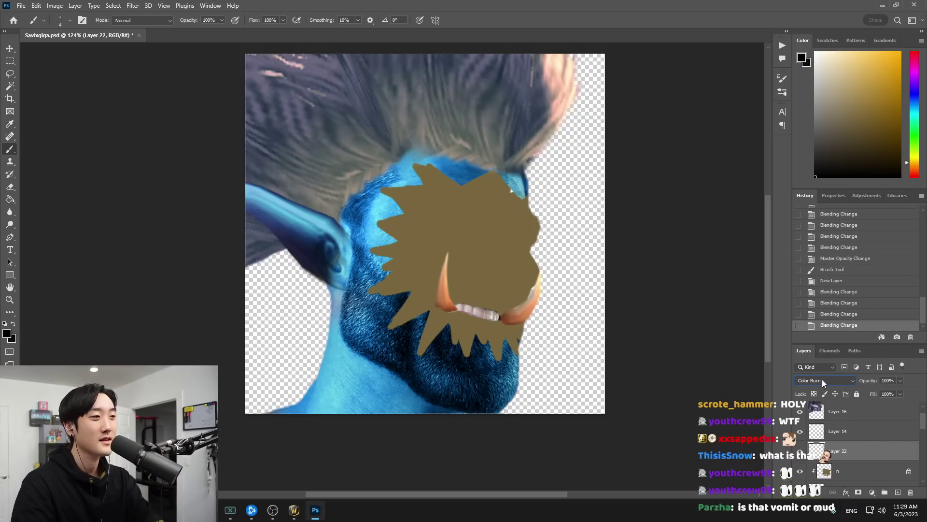
{"action": "left_click", "coordinate": [823, 381]}
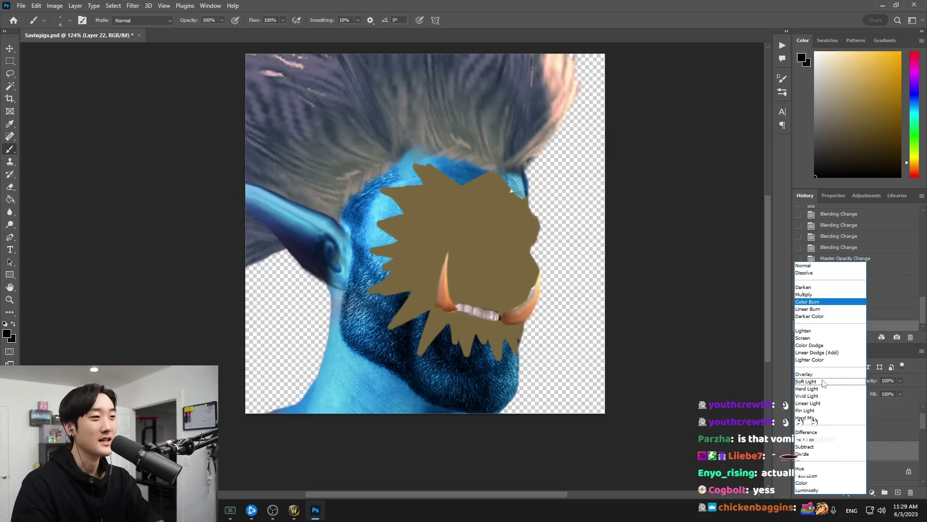
{"action": "left_click", "coordinate": [812, 302]}
Toggle the visibility of the empty Layer 22 and delete the layer
{"action": "left_click", "coordinate": [800, 450]}
{"action": "left_click", "coordinate": [800, 450]}
{"action": "left_click", "coordinate": [800, 454]}
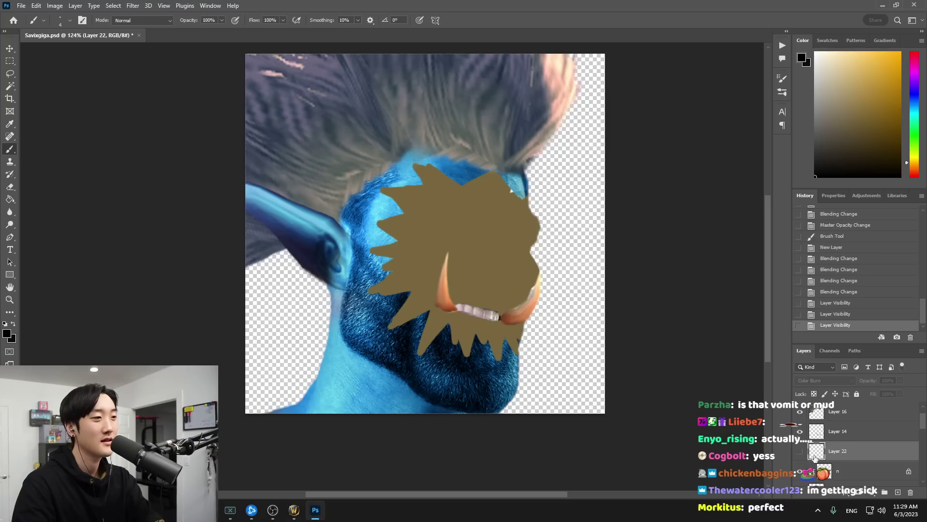
{"action": "key", "text": "Delete"}
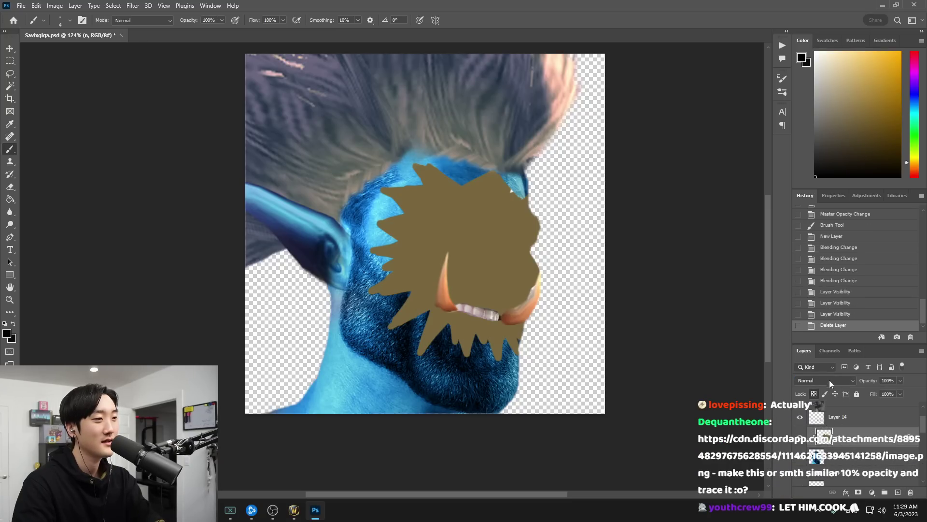
Try blend modes on the spiky face marking layer, passing Darker Color and Overlay and ending on Saturation
{"action": "left_click", "coordinate": [830, 381]}
{"action": "key", "text": "Escape"}
{"action": "scroll", "coordinate": [848, 381], "scroll_direction": "down", "scroll_amount": 6}
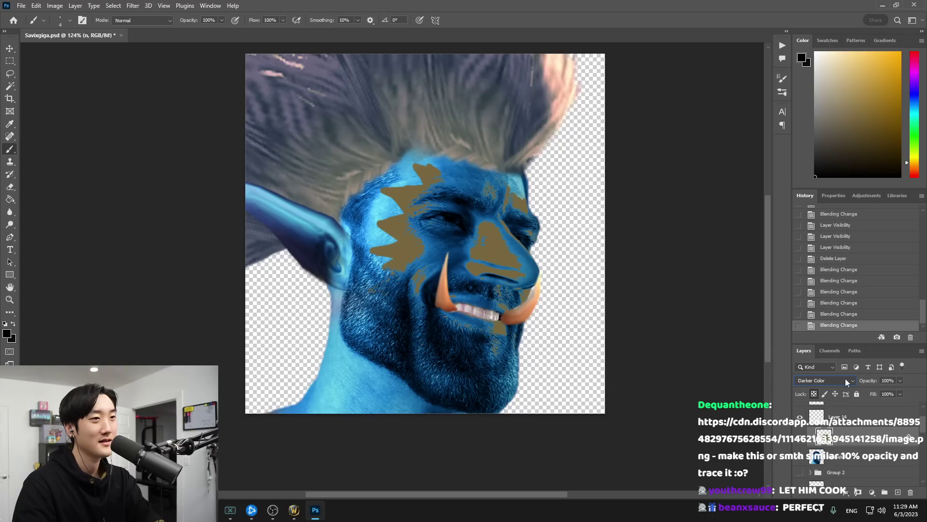
{"action": "scroll", "coordinate": [846, 382], "scroll_direction": "down", "scroll_amount": 4}
{"action": "scroll", "coordinate": [846, 382], "scroll_direction": "down", "scroll_amount": 4}
{"action": "scroll", "coordinate": [845, 382], "scroll_direction": "down", "scroll_amount": 7}
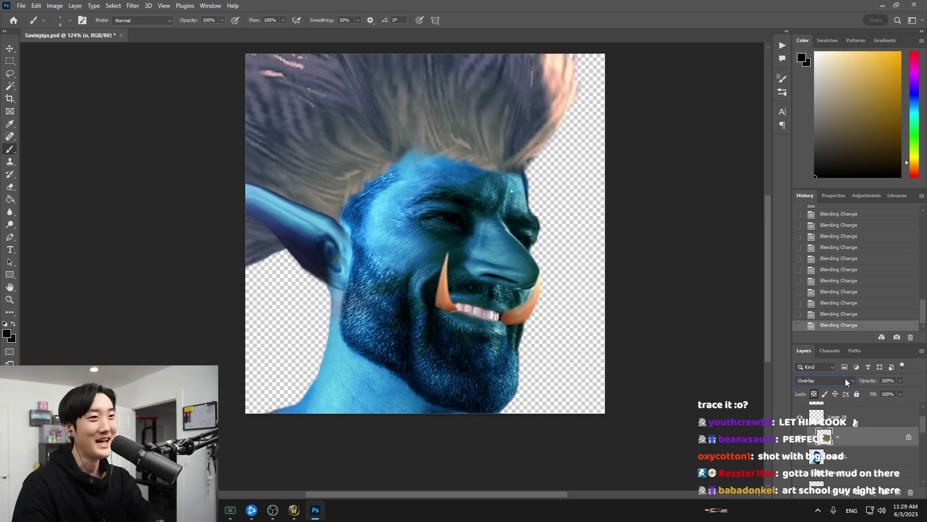
{"action": "scroll", "coordinate": [845, 381], "scroll_direction": "down", "scroll_amount": 7}
{"action": "scroll", "coordinate": [846, 383], "scroll_direction": "up", "scroll_amount": 2}
{"action": "scroll", "coordinate": [844, 380], "scroll_direction": "down", "scroll_amount": 1}
{"action": "scroll", "coordinate": [844, 381], "scroll_direction": "up", "scroll_amount": 3}
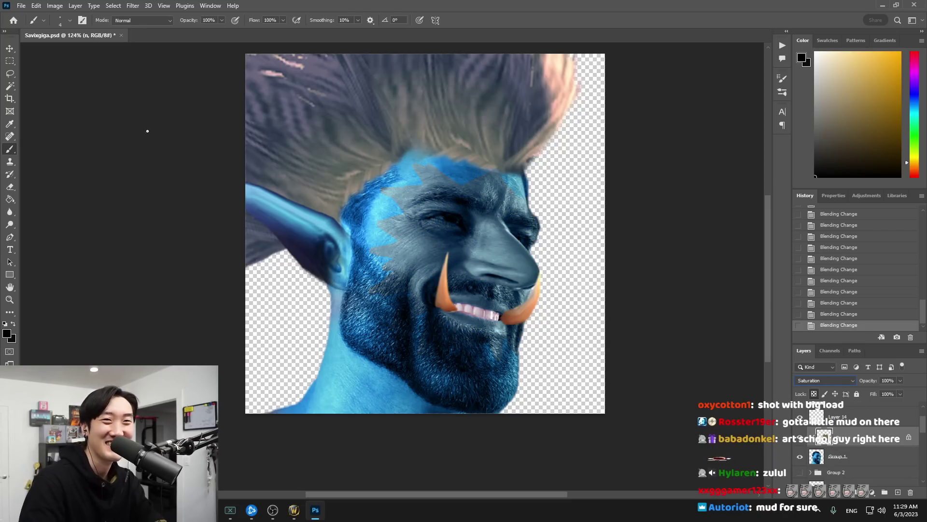
{"action": "left_click", "coordinate": [10, 61]}
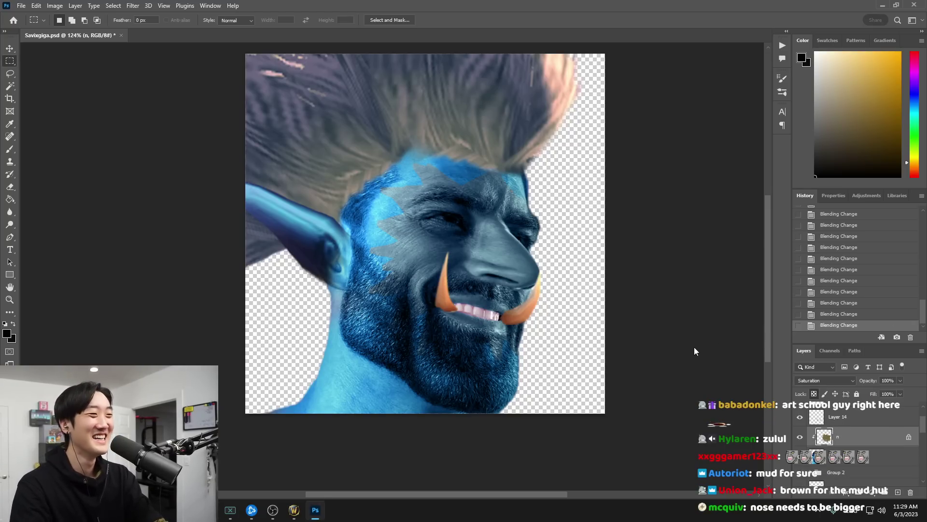
{"action": "scroll", "coordinate": [629, 351], "scroll_direction": "down", "scroll_amount": 5}
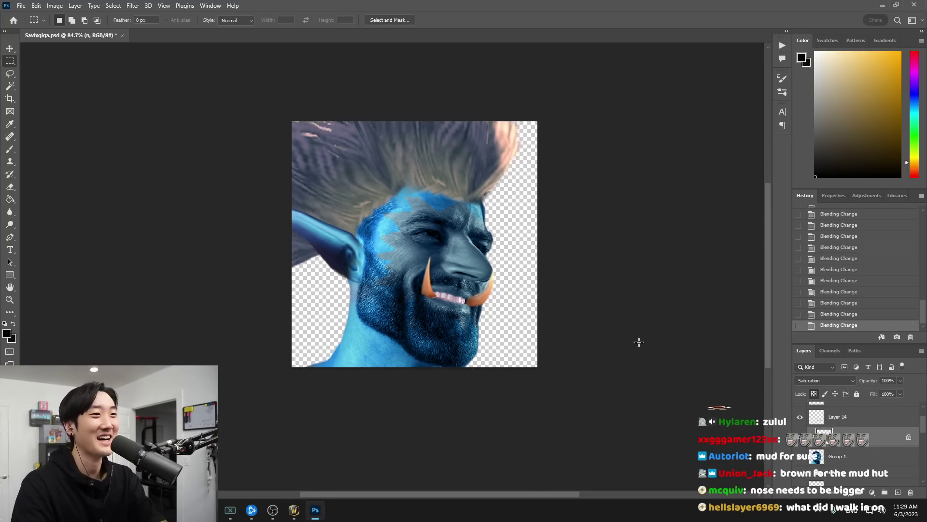
{"action": "left_click_drag", "start_coordinate": [592, 317], "coordinate": [608, 319]}
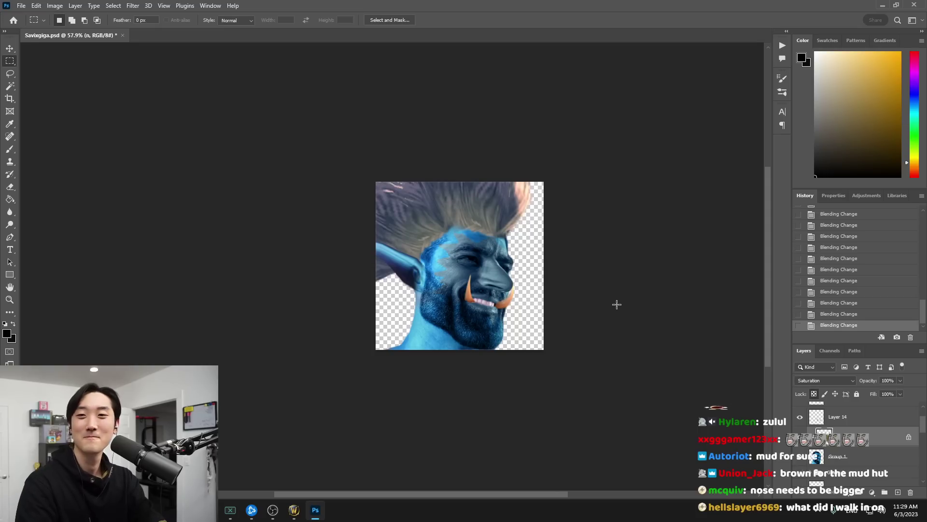
{"action": "scroll", "coordinate": [613, 304], "scroll_direction": "up", "scroll_amount": 3}
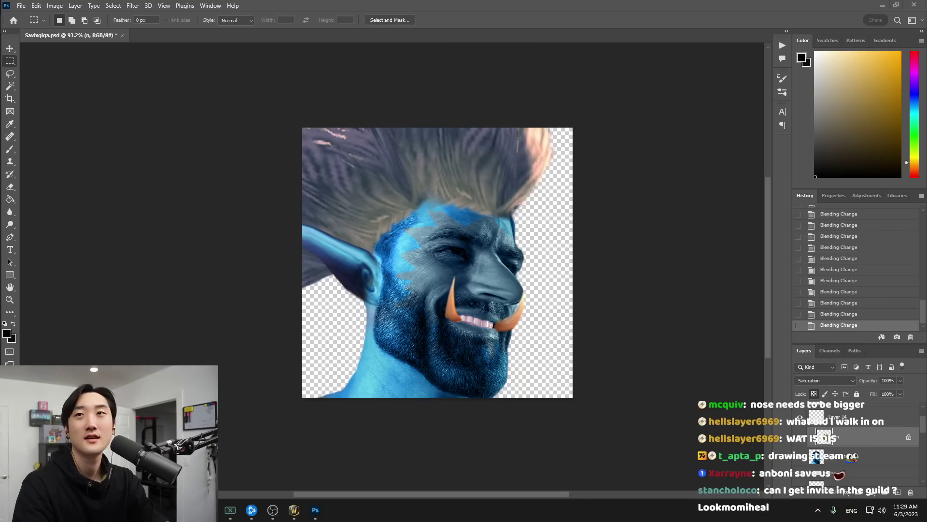
Switch to the browser to view the troll face paint reference image, and close it to return to Photoshop
{"action": "key", "text": "alt+Tab"}
{"action": "left_click_drag", "start_coordinate": [617, 17], "coordinate": [428, 73]}
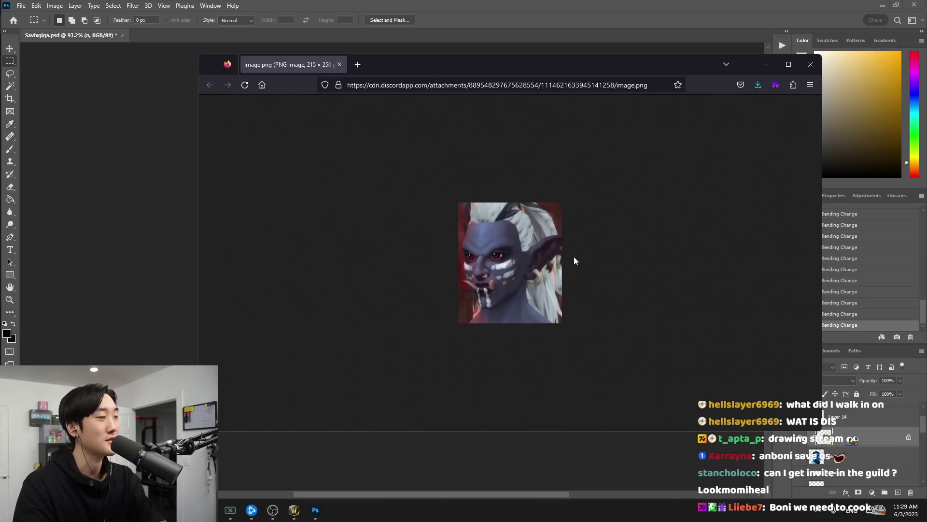
{"action": "left_click", "coordinate": [339, 65]}
{"action": "scroll", "coordinate": [555, 312], "scroll_direction": "up", "scroll_amount": 2}
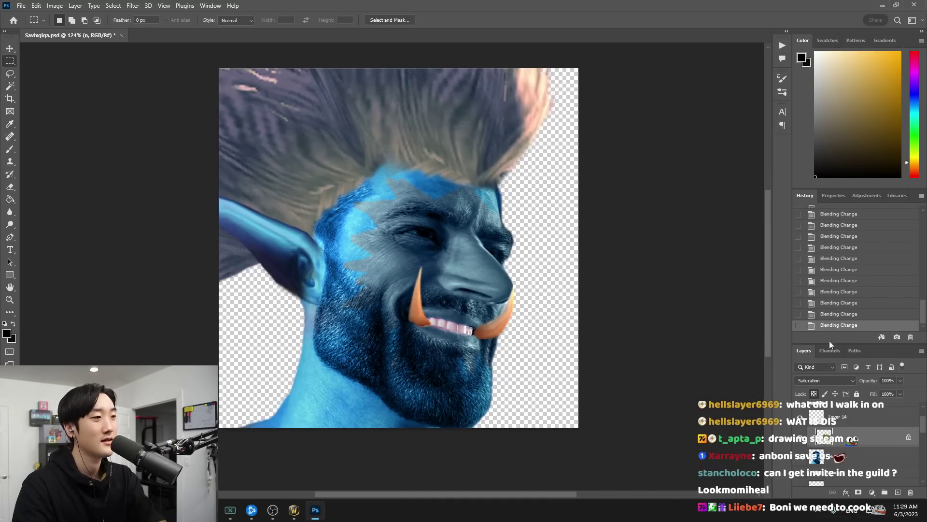
Set the spiky marking layer's blend mode to Normal and turn it white with a Hue/Saturation Lightness of +100
{"action": "left_click", "coordinate": [821, 380]}
{"action": "left_click", "coordinate": [819, 268]}
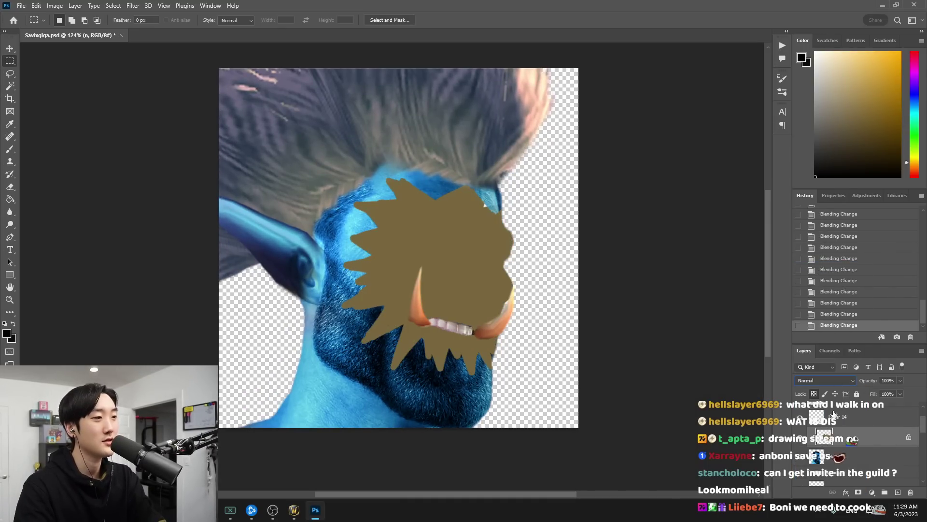
{"action": "key", "text": "ctrl+u"}
{"action": "left_click_drag", "start_coordinate": [681, 207], "coordinate": [779, 211]}
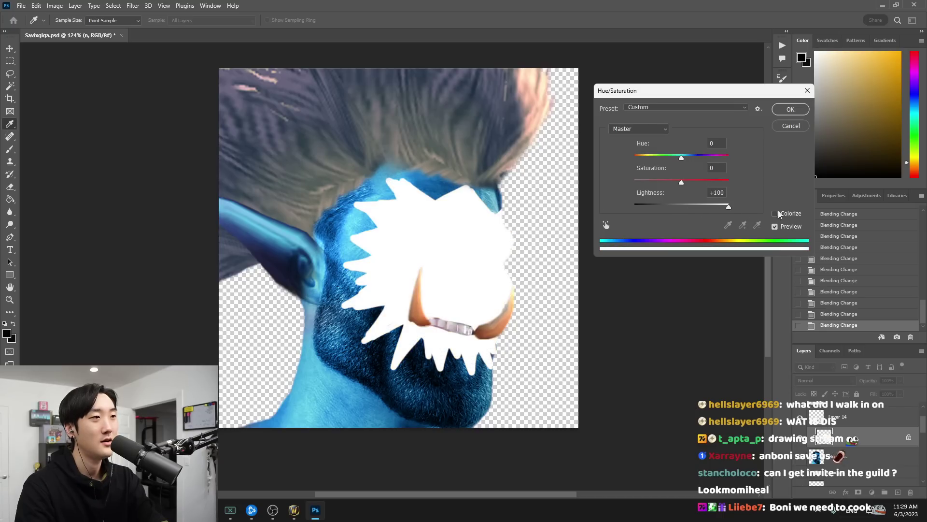
{"action": "left_click", "coordinate": [790, 109]}
Try blend modes on the white marking layer, ending on Luminosity
{"action": "left_click", "coordinate": [841, 382]}
{"action": "left_click", "coordinate": [821, 267]}
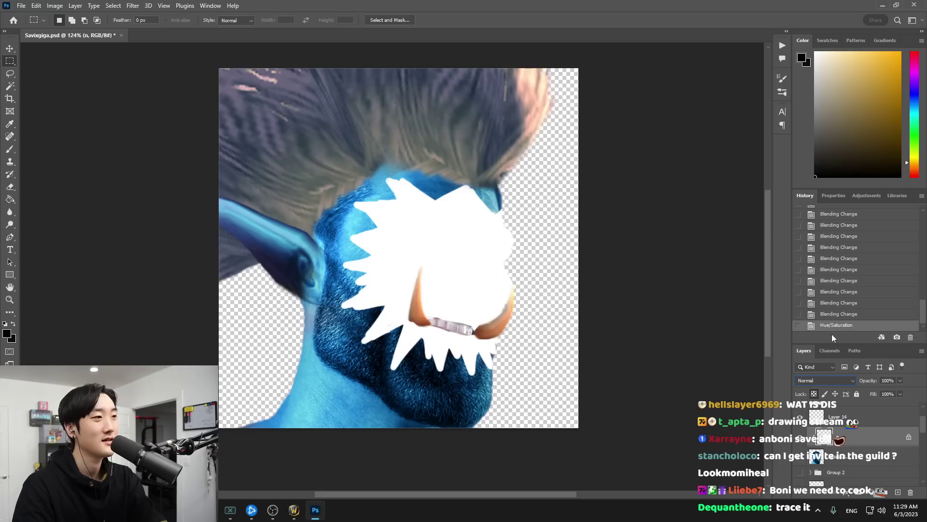
{"action": "scroll", "coordinate": [836, 381], "scroll_direction": "down", "scroll_amount": 5}
{"action": "scroll", "coordinate": [837, 380], "scroll_direction": "down", "scroll_amount": 8}
{"action": "scroll", "coordinate": [836, 381], "scroll_direction": "down", "scroll_amount": 4}
{"action": "scroll", "coordinate": [836, 381], "scroll_direction": "down", "scroll_amount": 3}
{"action": "scroll", "coordinate": [837, 381], "scroll_direction": "down", "scroll_amount": 5}
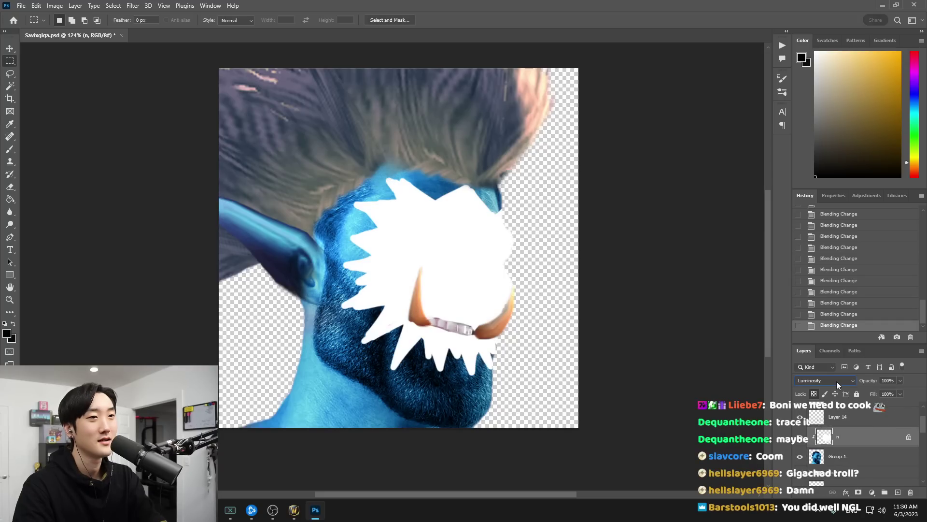
Lower the fill of the white marking layer to 50%
{"action": "left_click", "coordinate": [901, 394]}
{"action": "left_click_drag", "start_coordinate": [902, 405], "coordinate": [880, 411]}
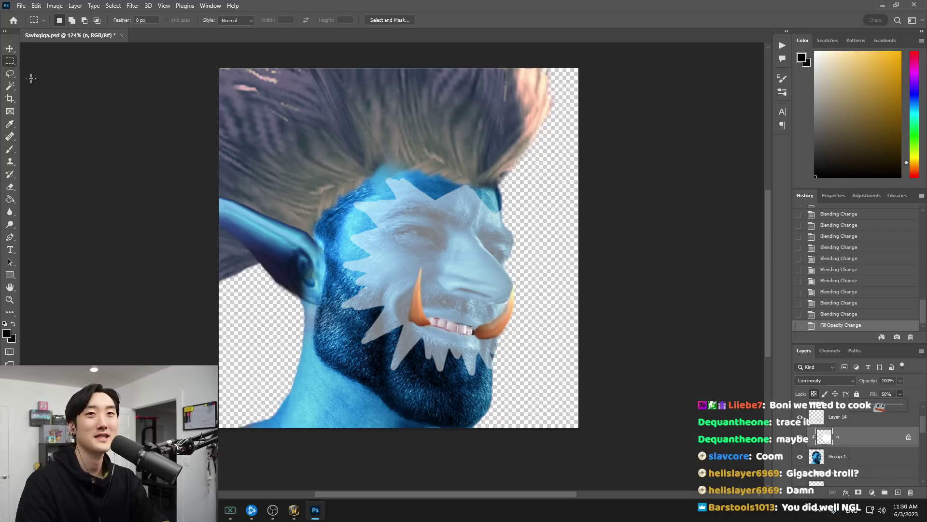
{"action": "scroll", "coordinate": [296, 165], "scroll_direction": "down", "scroll_amount": 8}
{"action": "scroll", "coordinate": [337, 225], "scroll_direction": "up", "scroll_amount": 9}
{"action": "scroll", "coordinate": [337, 225], "scroll_direction": "up", "scroll_amount": 1}
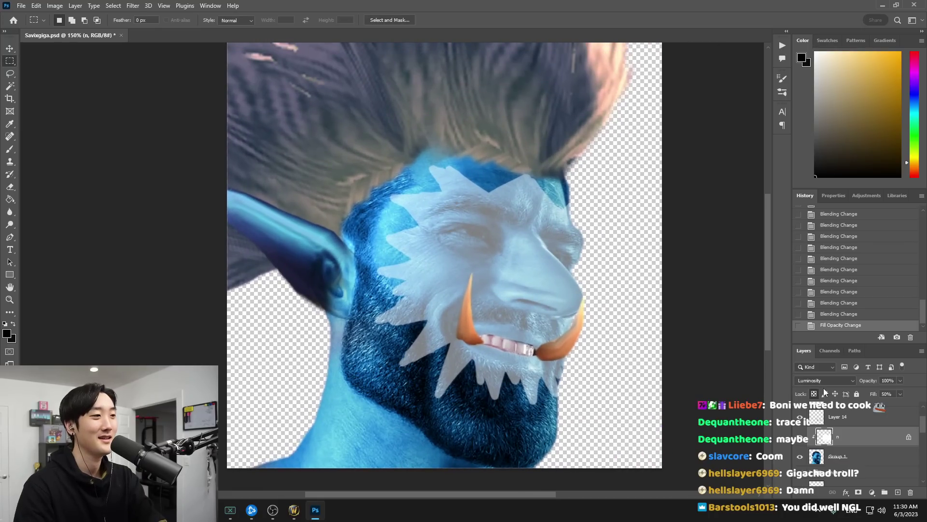
Try two strokes with an enlarged brush across the white marking over the face, and undo them
{"action": "key", "text": "b"}
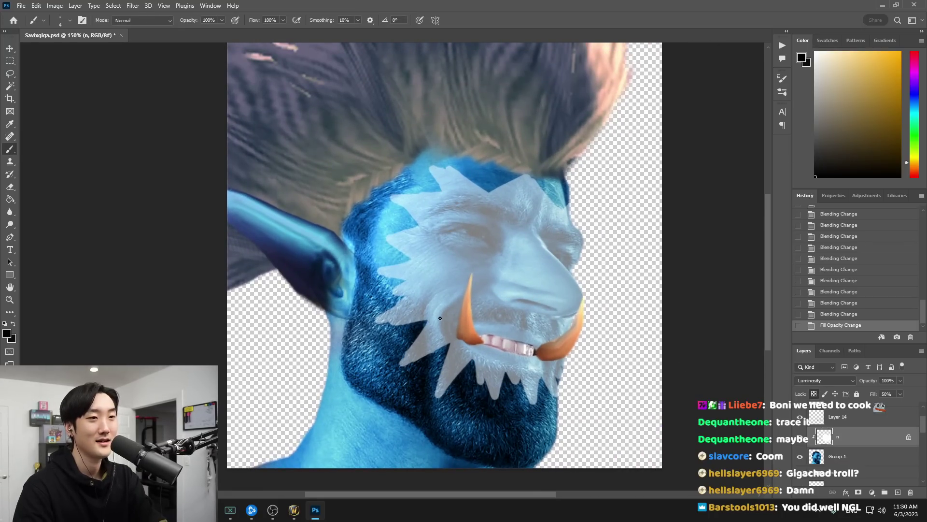
{"action": "key", "text": "]"}
{"action": "key", "text": "]"}
{"action": "key", "text": "]"}
{"action": "key", "text": "]"}
{"action": "key", "text": "]"}
{"action": "key", "text": "]"}
{"action": "mouse_move", "coordinate": [351, 327]}
{"action": "left_mouse_down"}
{"action": "mouse_move", "coordinate": [426, 316]}
{"action": "mouse_move", "coordinate": [381, 326]}
{"action": "mouse_move", "coordinate": [375, 383]}
{"action": "mouse_move", "coordinate": [428, 370]}
{"action": "mouse_move", "coordinate": [476, 402]}
{"action": "mouse_move", "coordinate": [505, 403]}
{"action": "mouse_move", "coordinate": [529, 385]}
{"action": "mouse_move", "coordinate": [571, 385]}
{"action": "left_mouse_up"}
{"action": "mouse_move", "coordinate": [408, 295]}
{"action": "left_mouse_down"}
{"action": "mouse_move", "coordinate": [397, 271]}
{"action": "mouse_move", "coordinate": [415, 219]}
{"action": "mouse_move", "coordinate": [472, 162]}
{"action": "mouse_move", "coordinate": [534, 178]}
{"action": "mouse_move", "coordinate": [581, 225]}
{"action": "mouse_move", "coordinate": [586, 265]}
{"action": "left_mouse_up"}
{"action": "key", "text": "ctrl+z"}
{"action": "key", "text": "ctrl+z"}
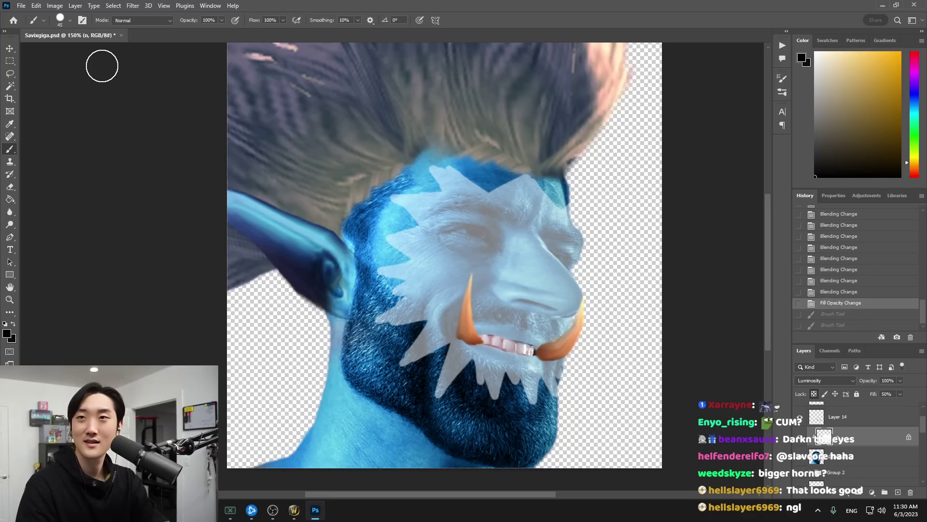
{"action": "key", "text": "m"}
{"action": "scroll", "coordinate": [236, 199], "scroll_direction": "down", "scroll_amount": 7}
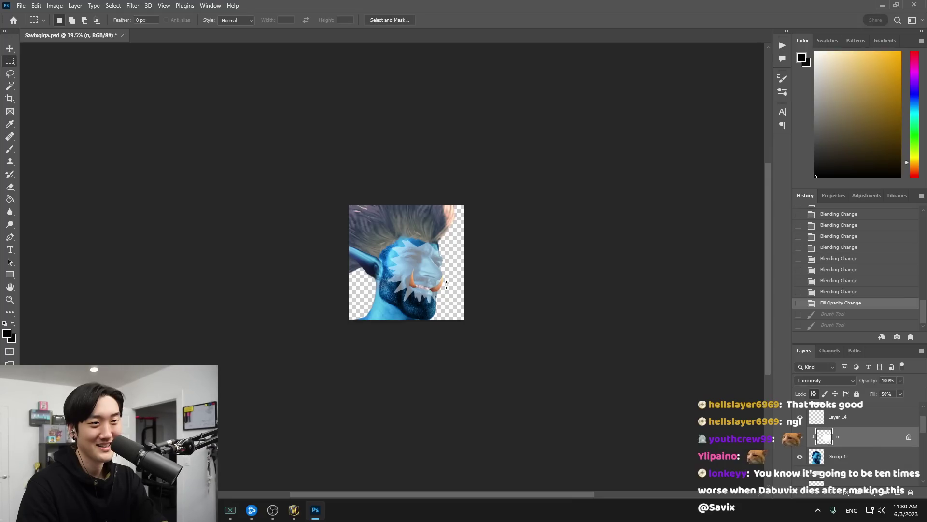
{"action": "scroll", "coordinate": [446, 285], "scroll_direction": "up", "scroll_amount": 6}
{"action": "left_click_drag", "start_coordinate": [439, 291], "coordinate": [559, 307]}
{"action": "scroll", "coordinate": [569, 346], "scroll_direction": "up", "scroll_amount": 2}
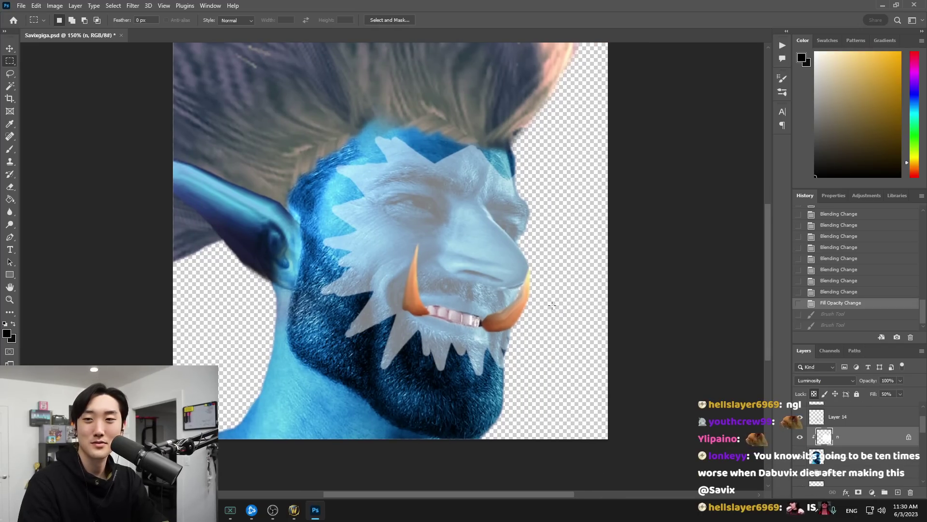
Switch to World of Warcraft, enter the world with the level 34 troll warrior and move it outdoors with its face in view
{"action": "left_click", "coordinate": [293, 509]}
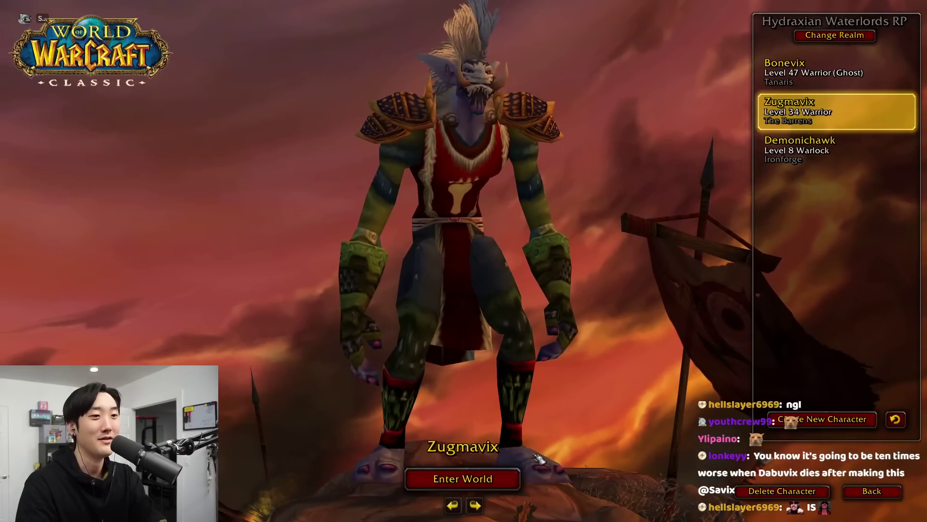
{"action": "key", "text": "Return"}
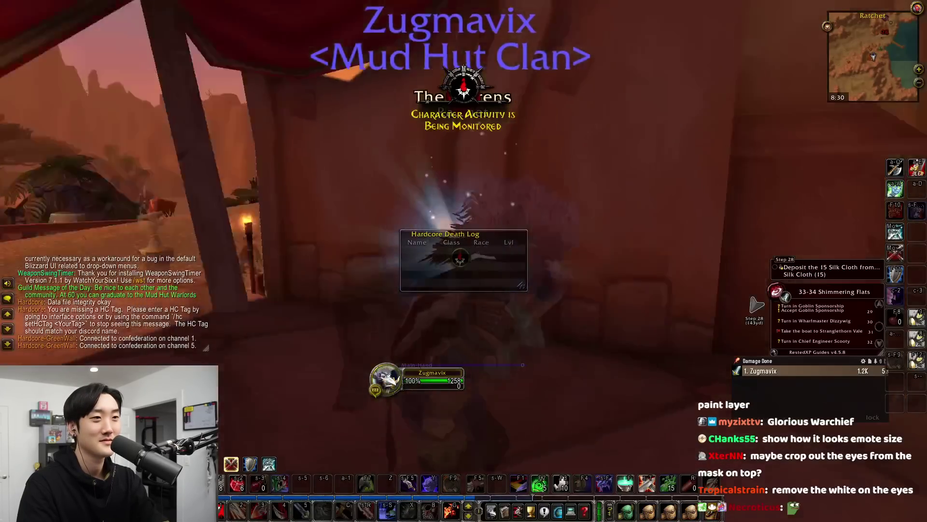
{"action": "key", "text": "Escape"}
{"action": "key", "text": "Escape"}
{"action": "key", "text": "Escape"}
{"action": "key", "text": "w"}
{"action": "left_click_drag", "start_coordinate": [570, 285], "coordinate": [744, 264]}
{"action": "key", "text": "Escape"}
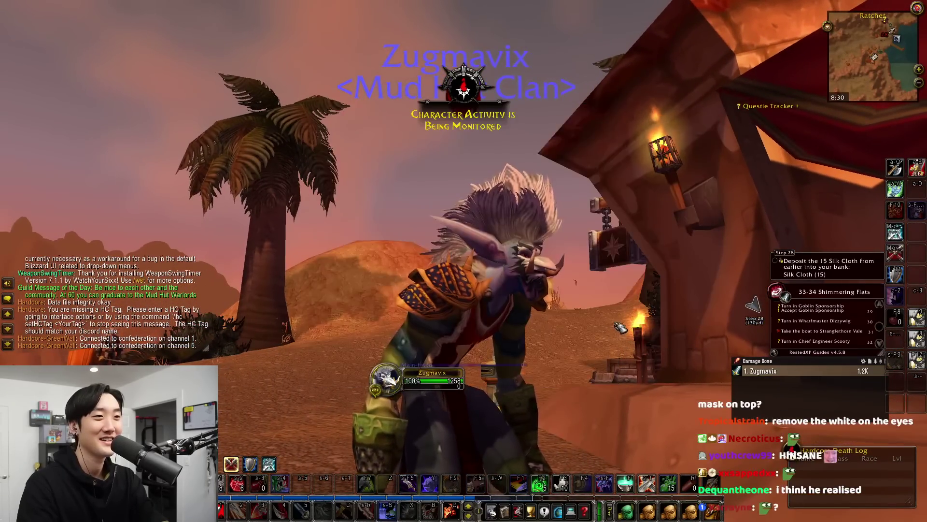
Frame the troll warrior's face close up and capture a screen snip of the painted face
{"action": "left_click_drag", "start_coordinate": [549, 285], "coordinate": [464, 290]}
{"action": "scroll", "coordinate": [548, 285], "scroll_direction": "up", "scroll_amount": 2}
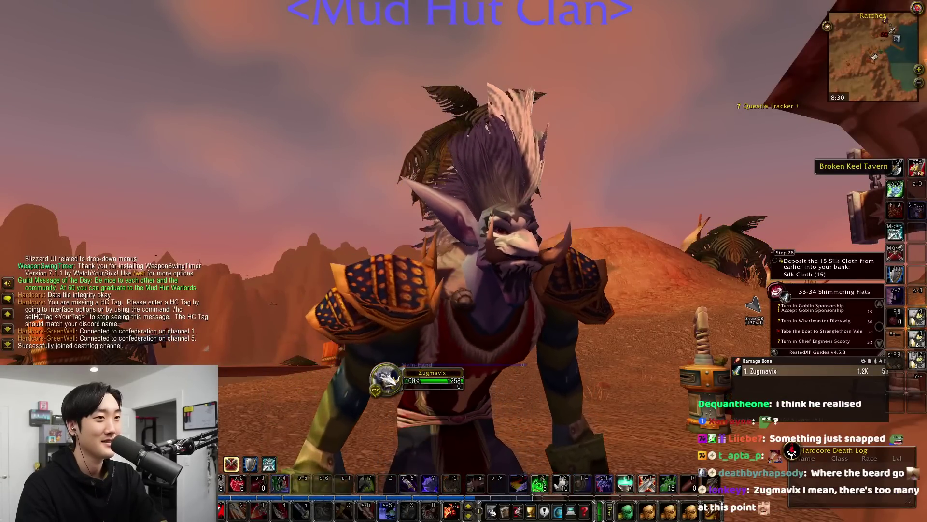
{"action": "key", "text": "super+shift+s"}
{"action": "left_click_drag", "start_coordinate": [477, 205], "coordinate": [574, 339]}
Switch to Photoshop, hide the white marking layer n and paste the captured troll face beneath it
{"action": "key", "text": "alt+Tab"}
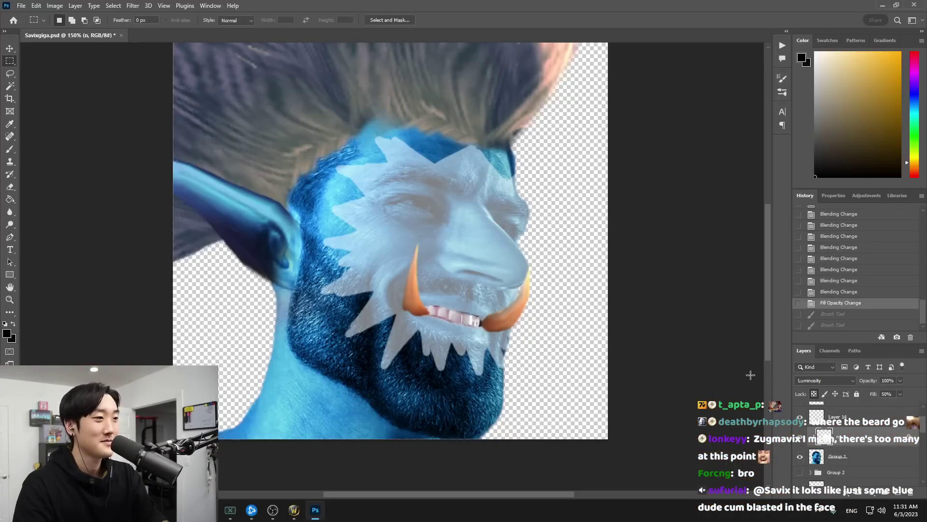
{"action": "left_click", "coordinate": [801, 437]}
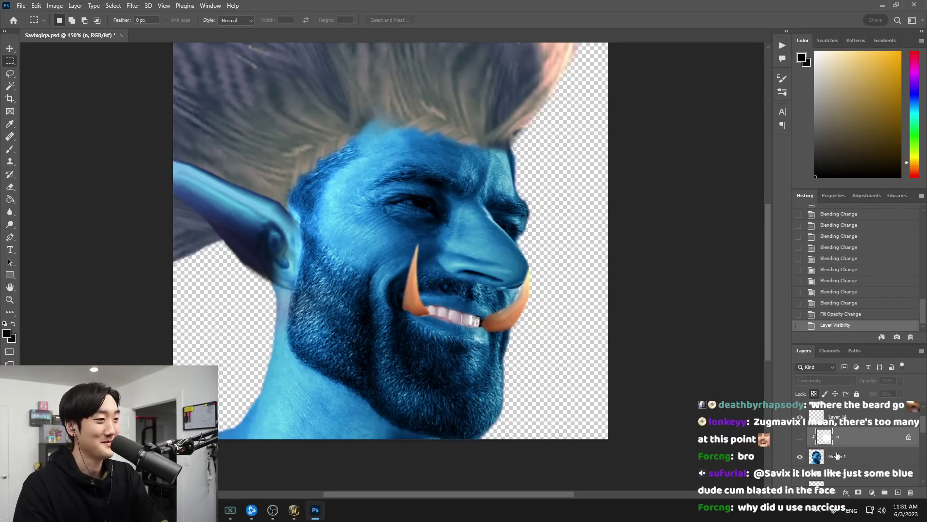
{"action": "key", "text": "ctrl+v"}
{"action": "right_click", "coordinate": [857, 458]}
{"action": "left_click", "coordinate": [662, 408]}
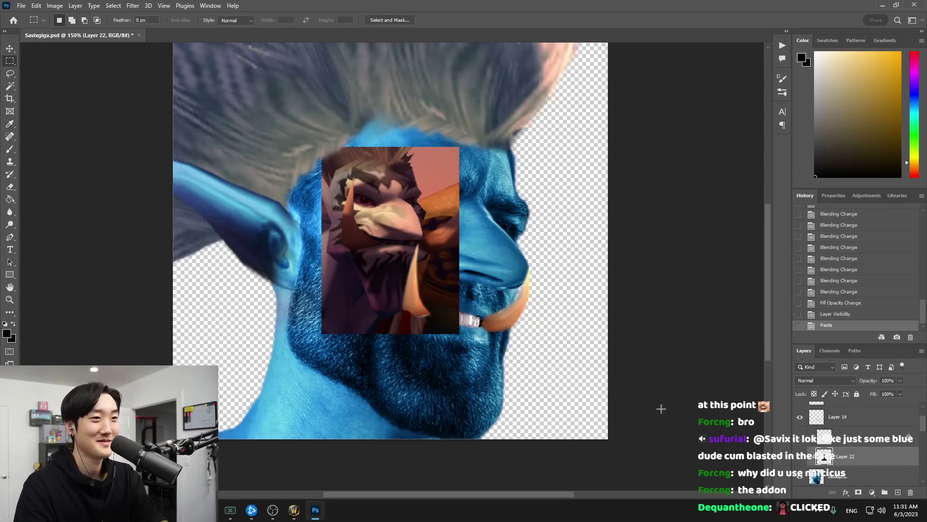
Enlarge the pasted troll face with Free Transform and position it over the portrait's face
{"action": "key", "text": "ctrl+t"}
{"action": "left_click_drag", "start_coordinate": [443, 188], "coordinate": [487, 271]}
{"action": "scroll", "coordinate": [505, 257], "scroll_direction": "down", "scroll_amount": 5}
{"action": "scroll", "coordinate": [487, 263], "scroll_direction": "down", "scroll_amount": 1}
{"action": "left_click_drag", "start_coordinate": [502, 228], "coordinate": [628, 57]}
{"action": "left_click_drag", "start_coordinate": [580, 151], "coordinate": [528, 234]}
{"action": "key", "text": "Return"}
{"action": "key", "text": "m"}
Try blend modes on the pasted troll face layer, starting from Normal and ending on Color Burn
{"action": "left_click", "coordinate": [834, 381]}
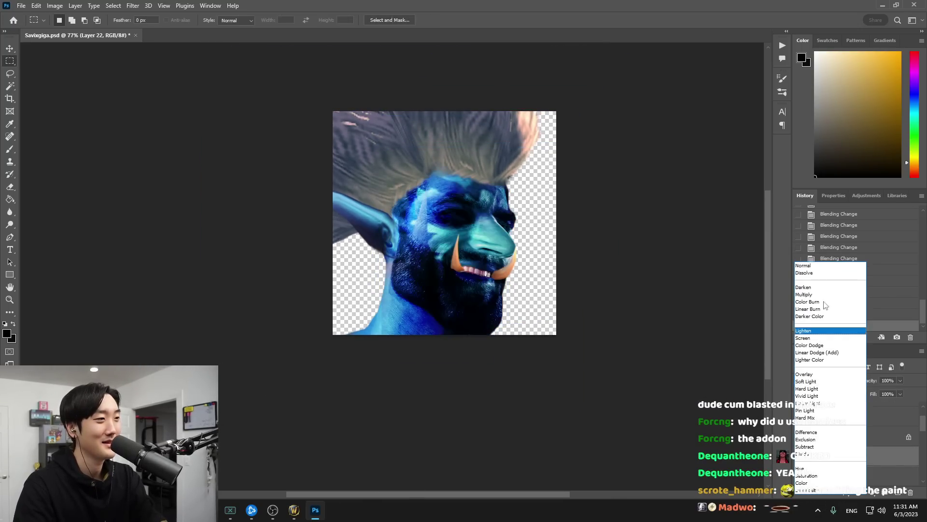
{"action": "left_click", "coordinate": [814, 265]}
{"action": "scroll", "coordinate": [827, 383], "scroll_direction": "down", "scroll_amount": 4}
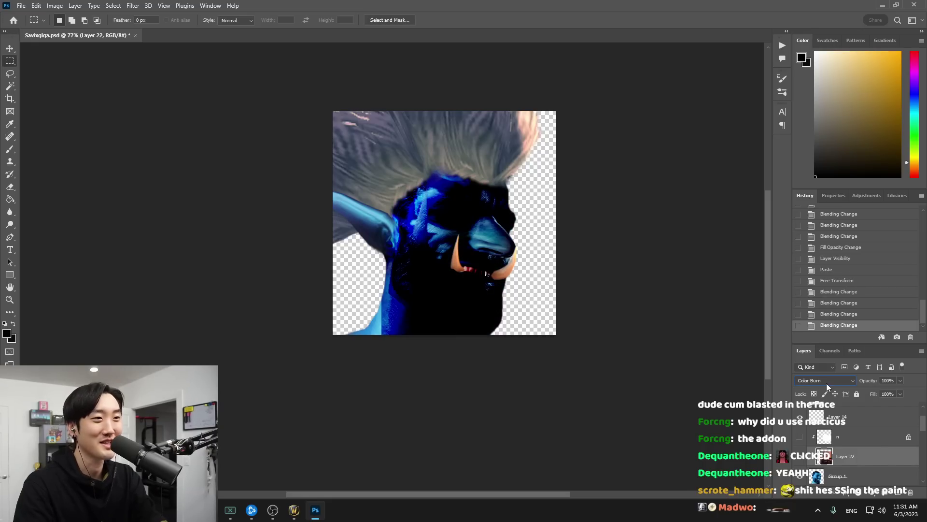
Show the glowing red eye layer, Layer 13 copy, and move it to the top of the layer stack
{"action": "scroll", "coordinate": [863, 456], "scroll_direction": "down", "scroll_amount": 3}
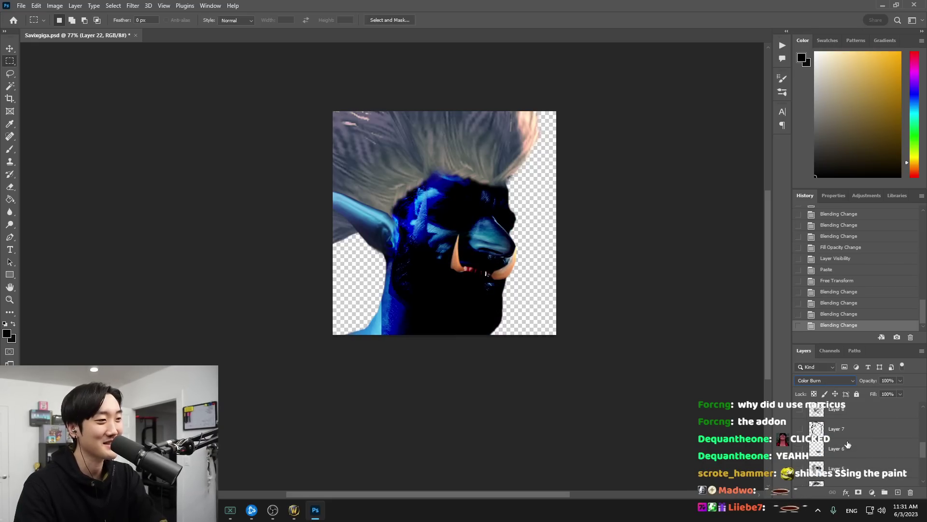
{"action": "left_click", "coordinate": [842, 476]}
{"action": "left_click", "coordinate": [843, 451]}
{"action": "left_click", "coordinate": [800, 449]}
{"action": "left_click_drag", "start_coordinate": [843, 449], "coordinate": [843, 412]}
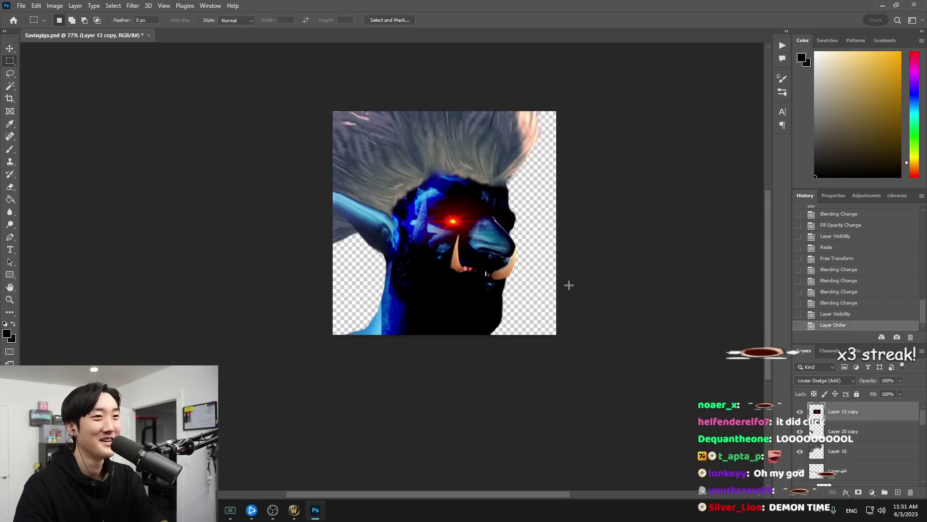
Hide the glowing red eye layer and the pasted troll face layer, Layer 22
{"action": "scroll", "coordinate": [529, 222], "scroll_direction": "up", "scroll_amount": 7}
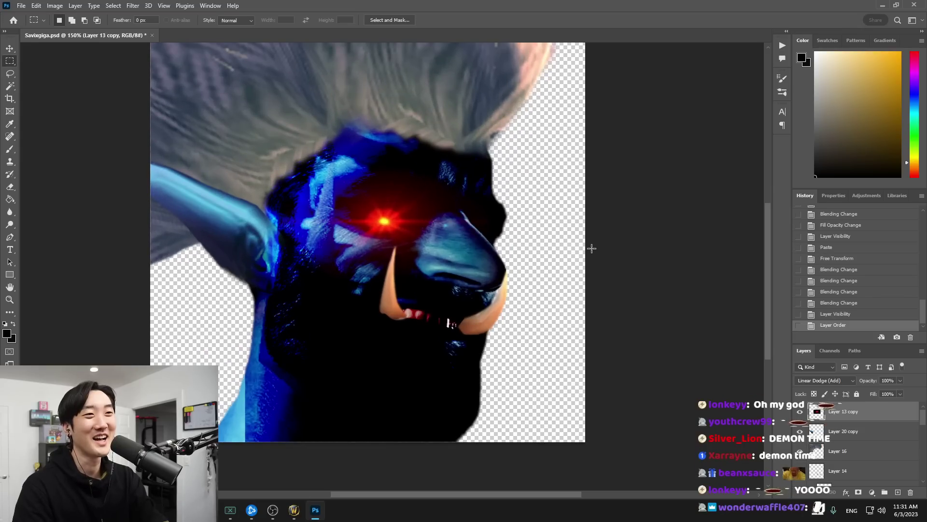
{"action": "left_click_drag", "start_coordinate": [591, 249], "coordinate": [631, 292]}
{"action": "scroll", "coordinate": [631, 294], "scroll_direction": "down", "scroll_amount": 4}
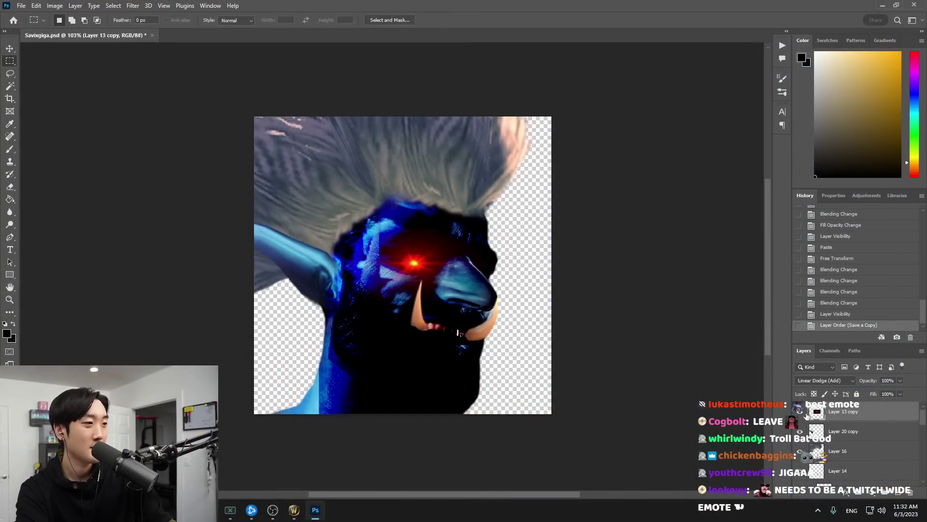
{"action": "left_click", "coordinate": [801, 411]}
{"action": "scroll", "coordinate": [804, 415], "scroll_direction": "down", "scroll_amount": 3}
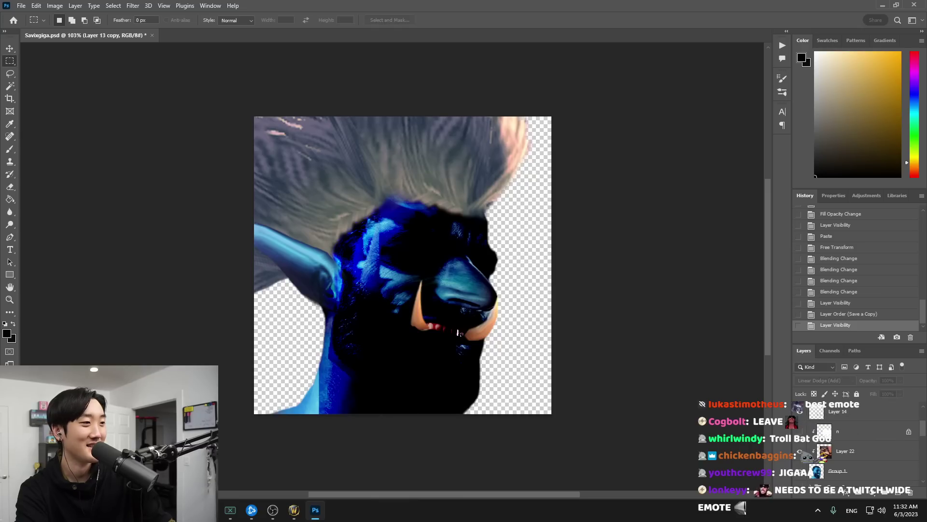
{"action": "left_click", "coordinate": [800, 451]}
{"action": "left_click", "coordinate": [869, 453]}
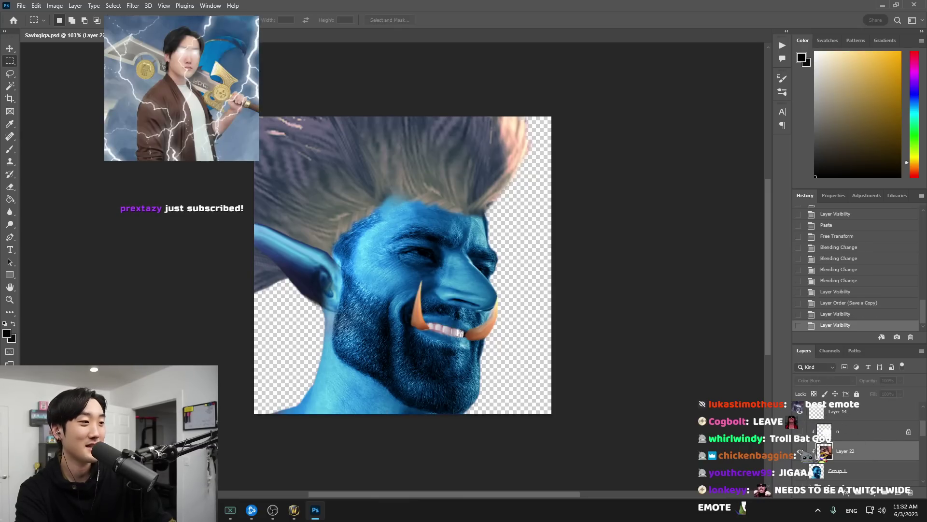
Show Layer 22 again and choose Color Burn as its blend mode
{"action": "left_click", "coordinate": [800, 451]}
{"action": "left_click", "coordinate": [828, 380]}
{"action": "left_click", "coordinate": [812, 301]}
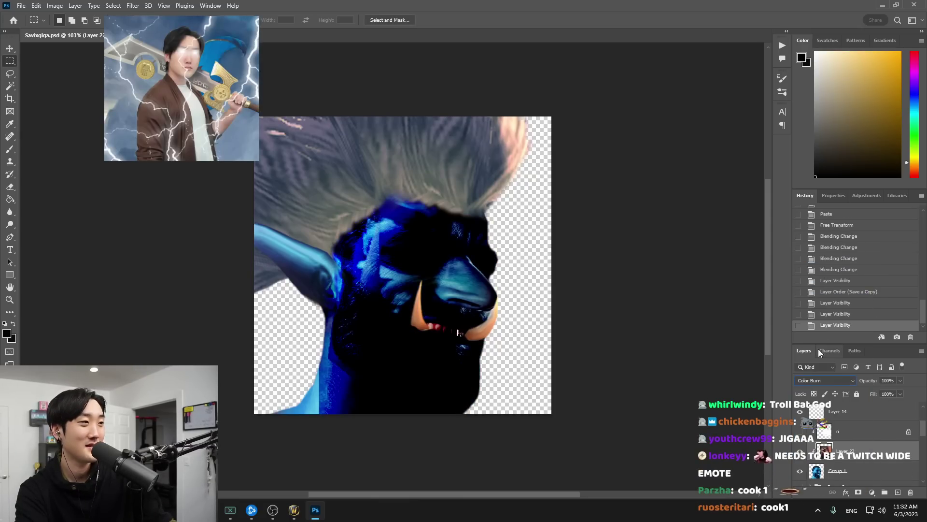
Try further blend modes on the pasted troll face layer, including Lighten, Linear Dodge (Add) and Soft Light, ending on Hard Light
{"action": "scroll", "coordinate": [824, 378], "scroll_direction": "down", "scroll_amount": 4}
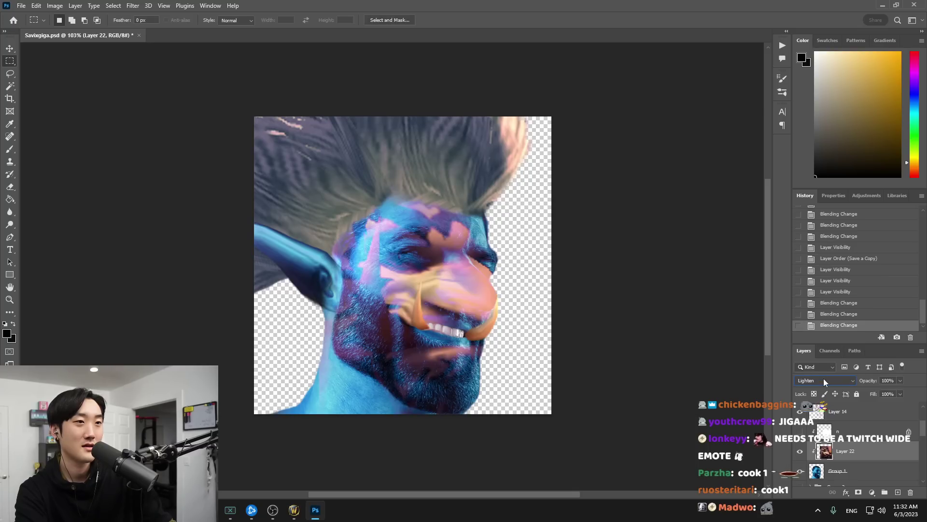
{"action": "scroll", "coordinate": [824, 378], "scroll_direction": "down", "scroll_amount": 4}
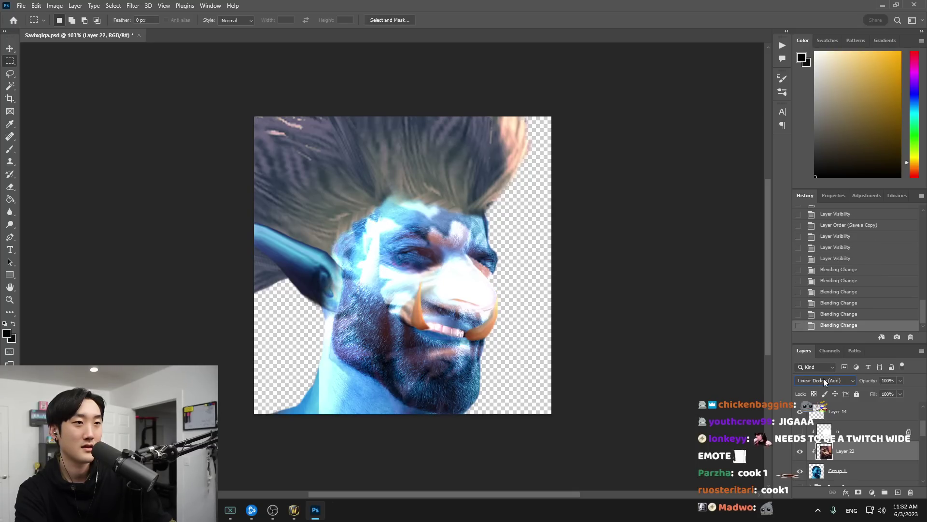
{"action": "scroll", "coordinate": [824, 378], "scroll_direction": "down", "scroll_amount": 1}
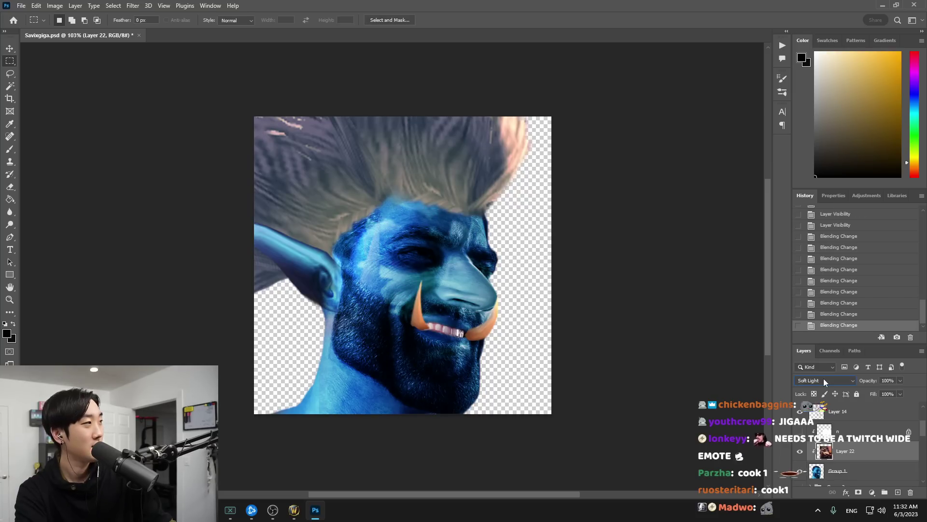
{"action": "scroll", "coordinate": [824, 378], "scroll_direction": "down", "scroll_amount": 1}
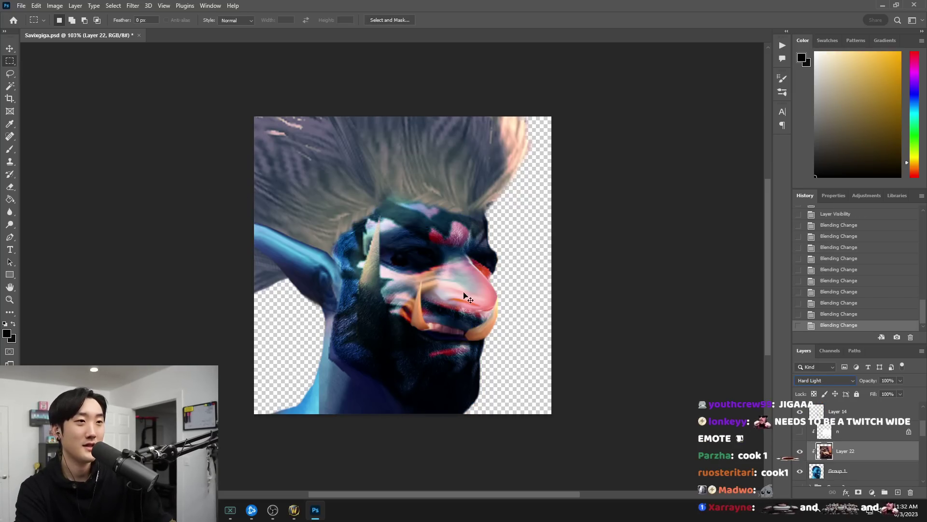
Resize and reposition the pasted troll face layer over the portrait's face with Free Transform
{"action": "key", "text": "ctrl+t"}
{"action": "left_click_drag", "start_coordinate": [548, 439], "coordinate": [485, 362]}
{"action": "left_click_drag", "start_coordinate": [440, 289], "coordinate": [487, 364]}
{"action": "left_click_drag", "start_coordinate": [366, 204], "coordinate": [285, 95]}
{"action": "left_click_drag", "start_coordinate": [388, 193], "coordinate": [430, 252]}
{"action": "key", "text": "Return"}
{"action": "scroll", "coordinate": [497, 294], "scroll_direction": "down", "scroll_amount": 5}
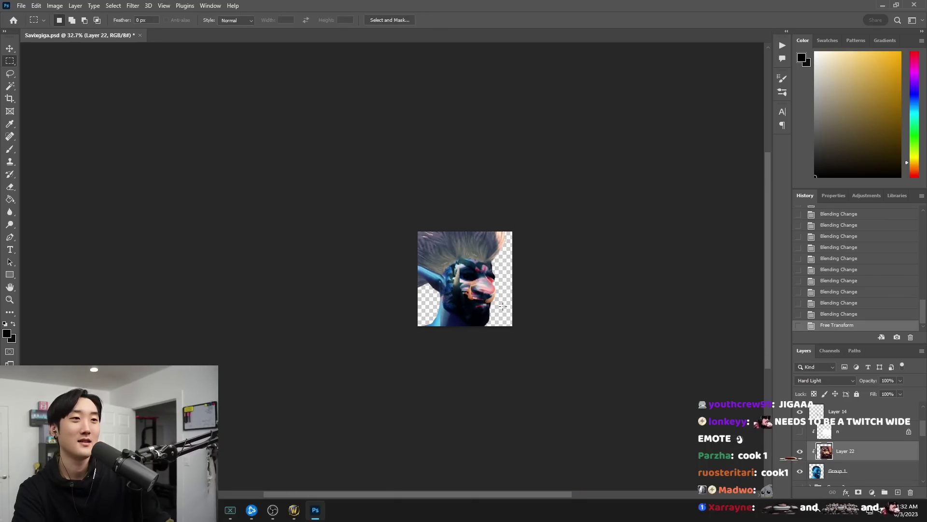
{"action": "scroll", "coordinate": [577, 359], "scroll_direction": "up", "scroll_amount": 5}
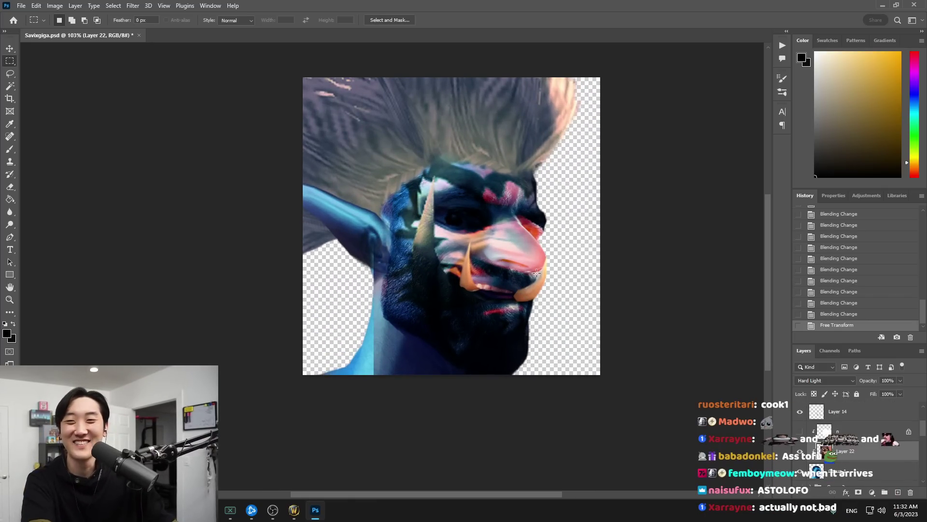
Try warping the troll face layer so its features follow the portrait's eyes and mouth, and undo the warp
{"action": "key", "text": "ctrl+t"}
{"action": "left_click", "coordinate": [431, 23]}
{"action": "left_click_drag", "start_coordinate": [534, 294], "coordinate": [494, 308]}
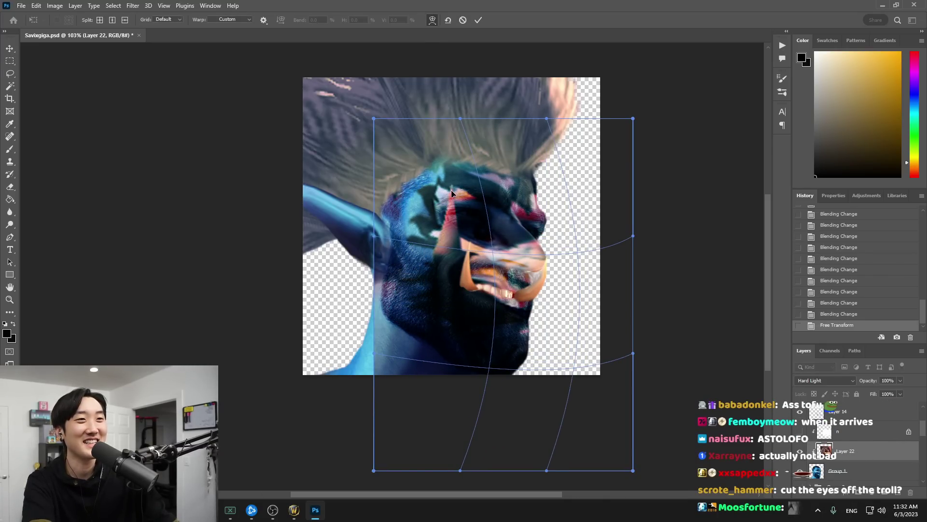
{"action": "left_click_drag", "start_coordinate": [540, 270], "coordinate": [524, 261]}
{"action": "key", "text": "Return"}
{"action": "scroll", "coordinate": [635, 308], "scroll_direction": "down", "scroll_amount": 3}
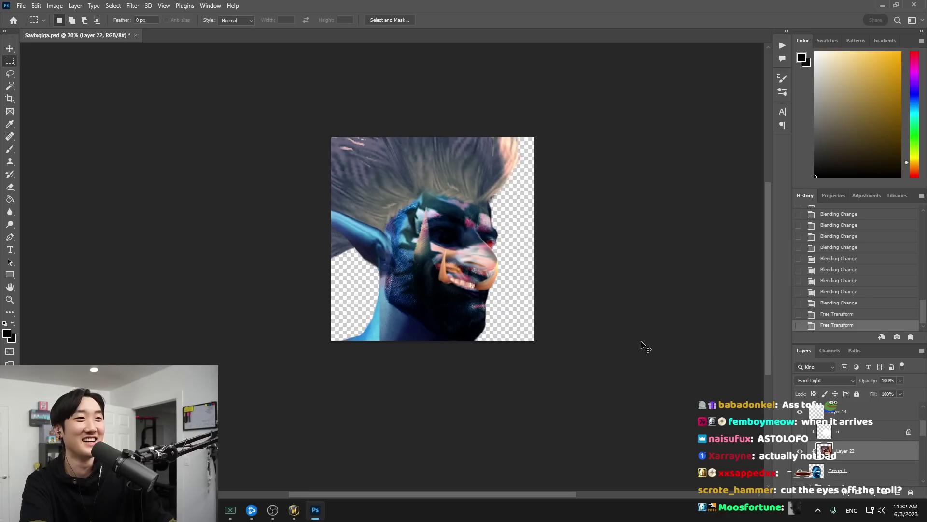
{"action": "key", "text": "ctrl+z"}
Try blend modes on Layer 22 from Vivid Light through Pin Light, ending on Luminosity
{"action": "left_click", "coordinate": [824, 381]}
{"action": "left_click", "coordinate": [817, 403]}
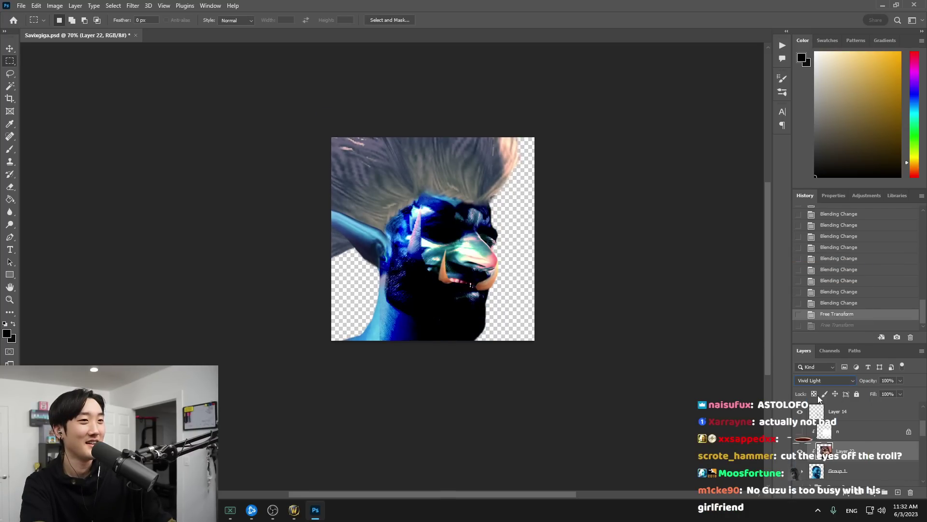
{"action": "scroll", "coordinate": [817, 379], "scroll_direction": "down", "scroll_amount": 5}
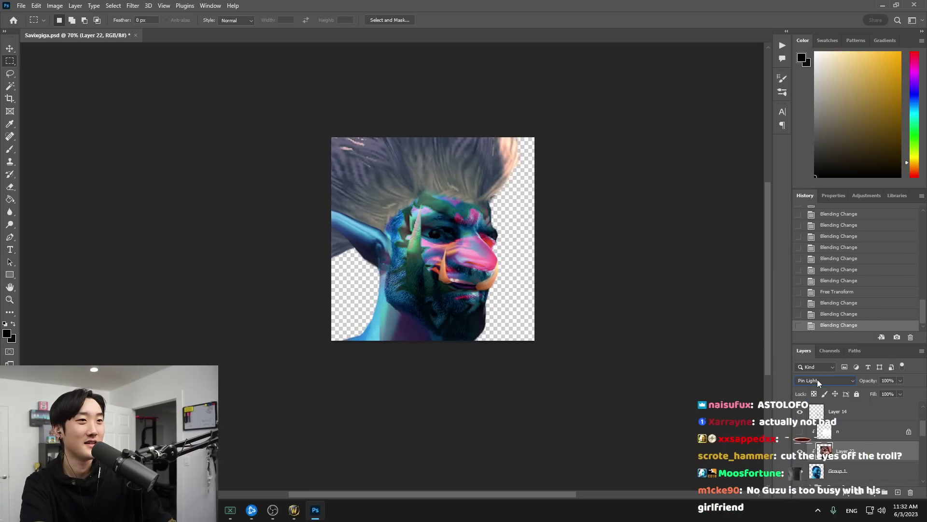
{"action": "scroll", "coordinate": [817, 378], "scroll_direction": "down", "scroll_amount": 5}
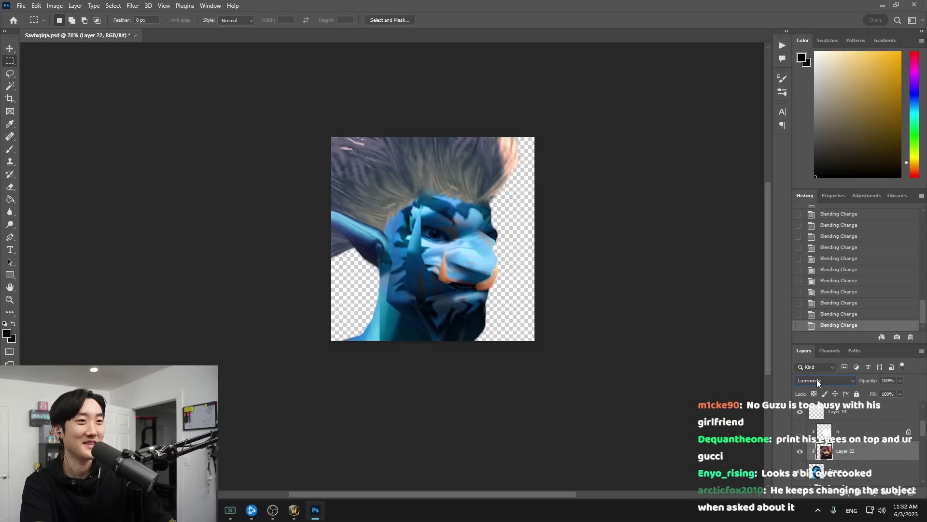
Hide the pasted troll face layer, Layer 22, to judge the plain blue portrait
{"action": "left_click", "coordinate": [799, 452]}
{"action": "scroll", "coordinate": [532, 372], "scroll_direction": "down", "scroll_amount": 6}
{"action": "scroll", "coordinate": [546, 376], "scroll_direction": "up", "scroll_amount": 3}
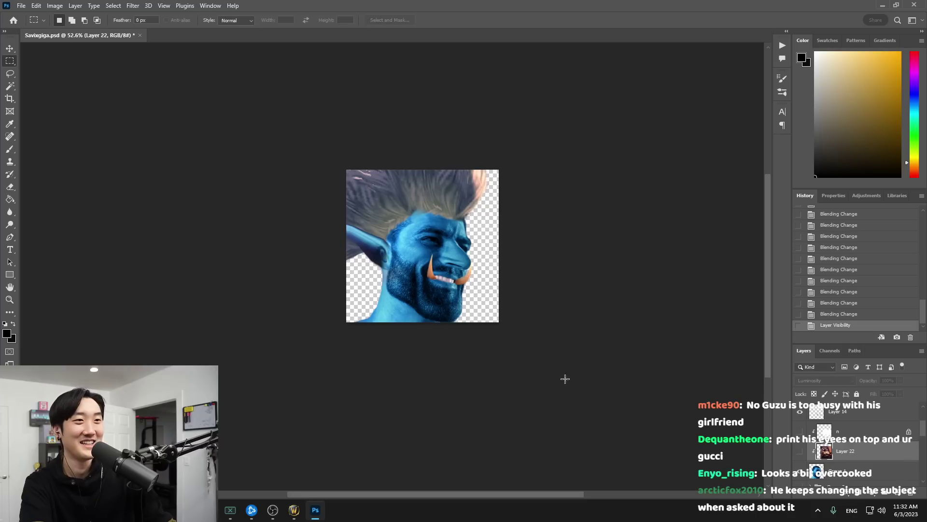
Open the exported cook1.png from File Explorer to review the glowing-eye version, and close the image viewer
{"action": "key", "text": "super+e"}
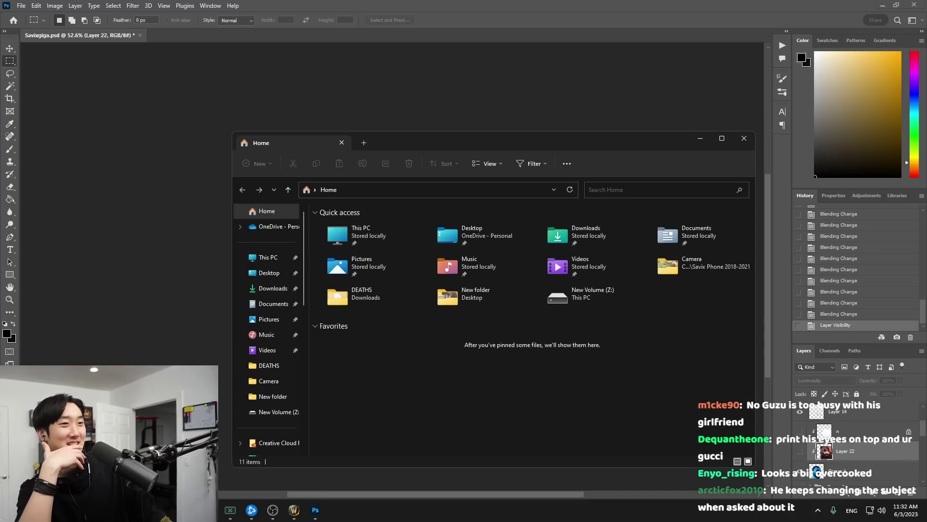
{"action": "left_click_drag", "start_coordinate": [570, 144], "coordinate": [0, 145]}
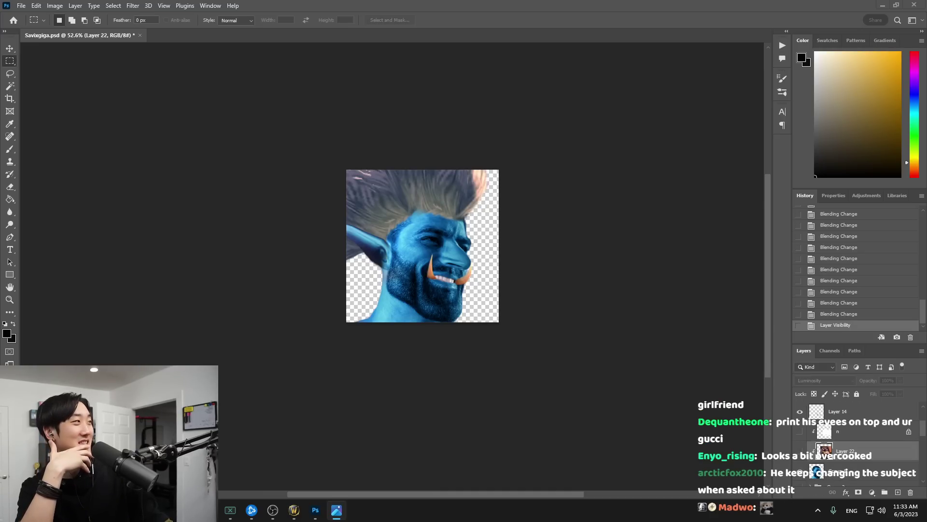
{"action": "left_click_drag", "start_coordinate": [681, 174], "coordinate": [440, 129]}
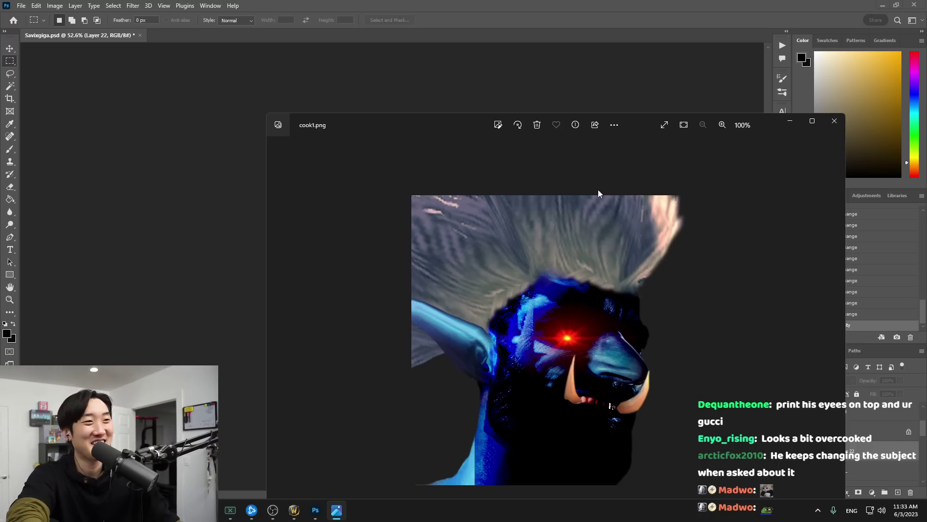
{"action": "left_click", "coordinate": [839, 128]}
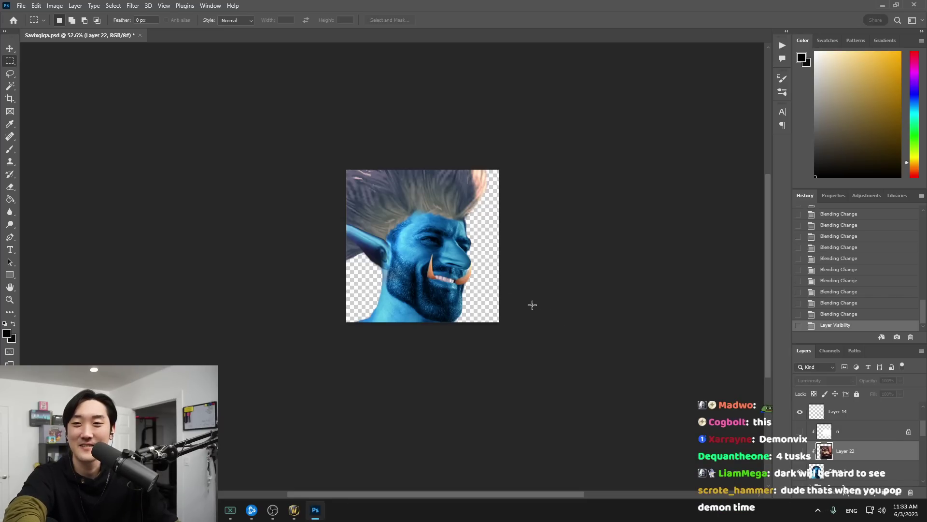
{"action": "scroll", "coordinate": [520, 282], "scroll_direction": "down", "scroll_amount": 5}
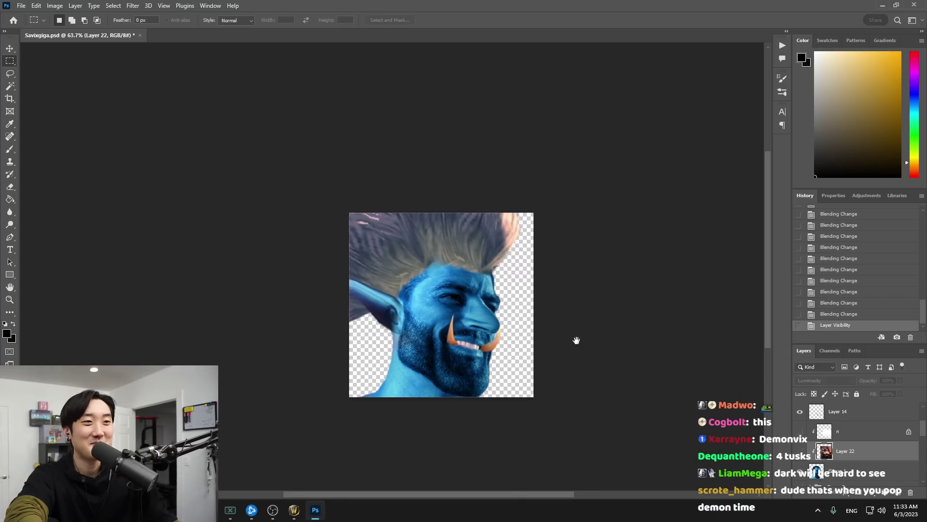
{"action": "scroll", "coordinate": [507, 346], "scroll_direction": "up", "scroll_amount": 7}
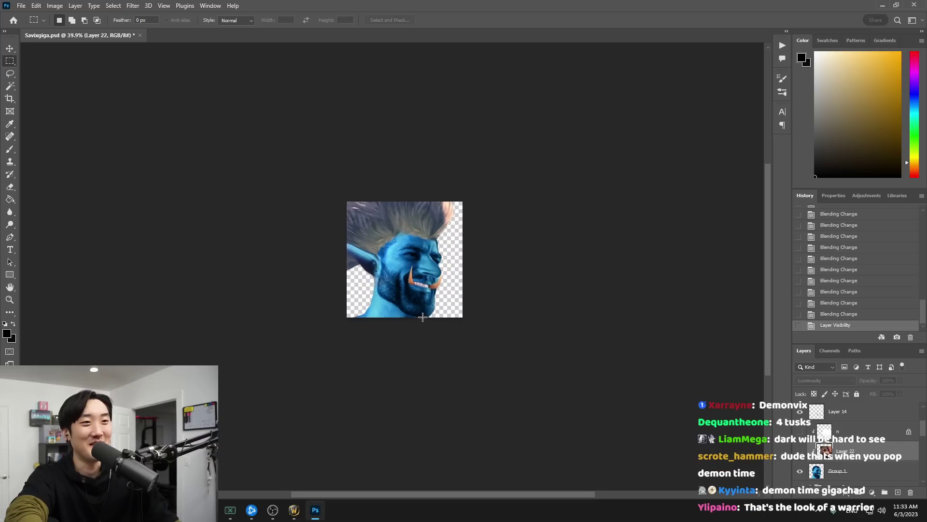
Show Layer 22 again and choose Color as its blend mode
{"action": "left_click", "coordinate": [800, 451]}
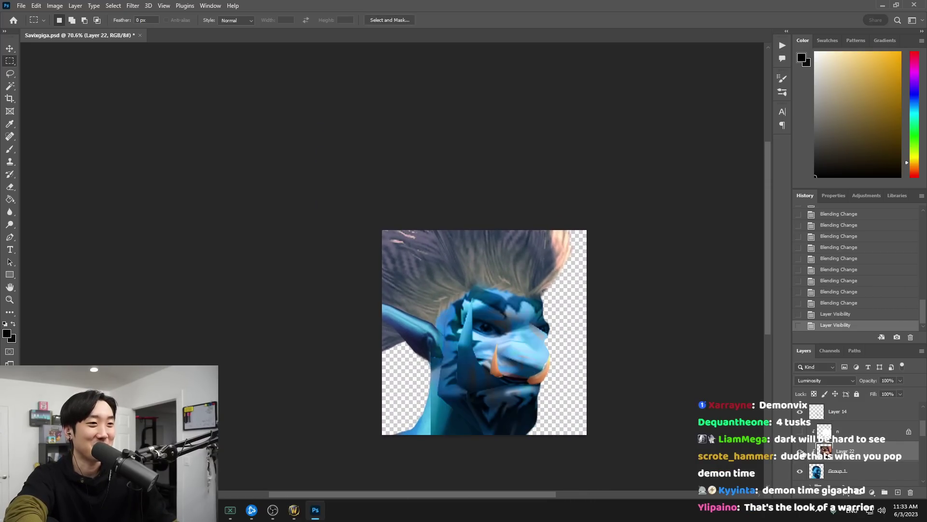
{"action": "left_click", "coordinate": [824, 383]}
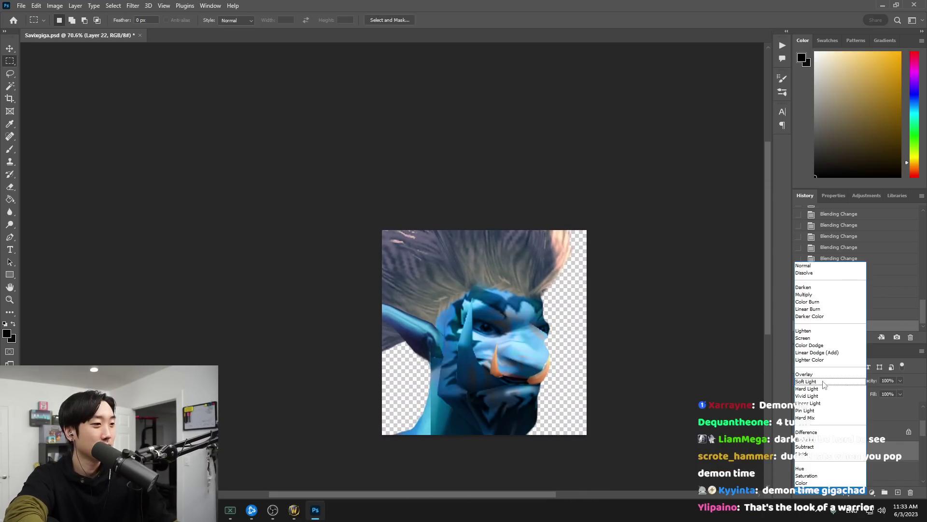
{"action": "left_click", "coordinate": [821, 479]}
{"action": "key", "text": "alt+Tab"}
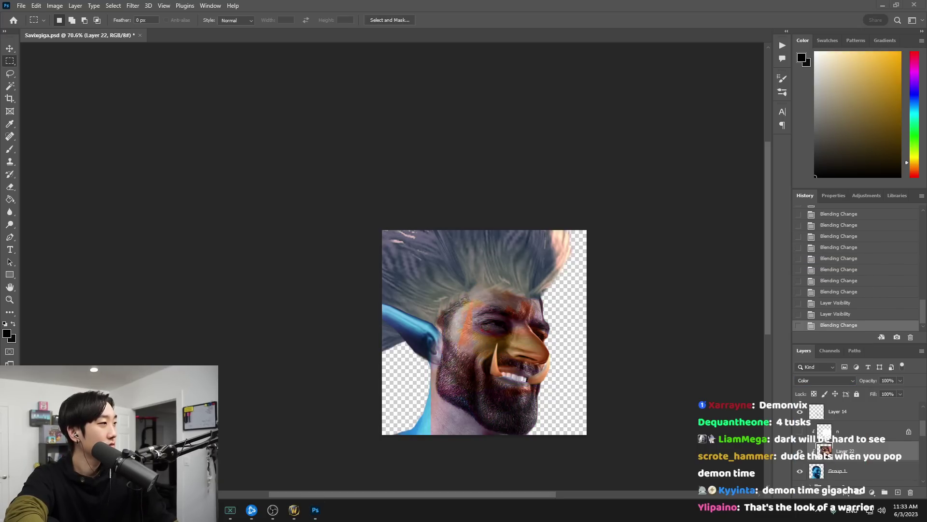
Try contrast blend modes on Layer 22, starting from Soft Light and settling on Linear Light
{"action": "left_click", "coordinate": [819, 382]}
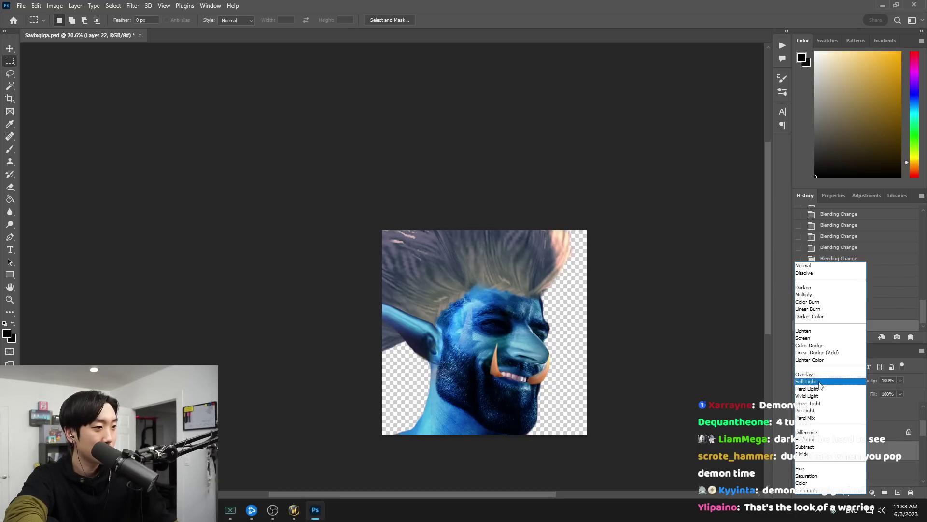
{"action": "left_click", "coordinate": [818, 383]}
{"action": "key", "text": "Down"}
{"action": "key", "text": "Down"}
{"action": "key", "text": "Down"}
{"action": "key", "text": "Down"}
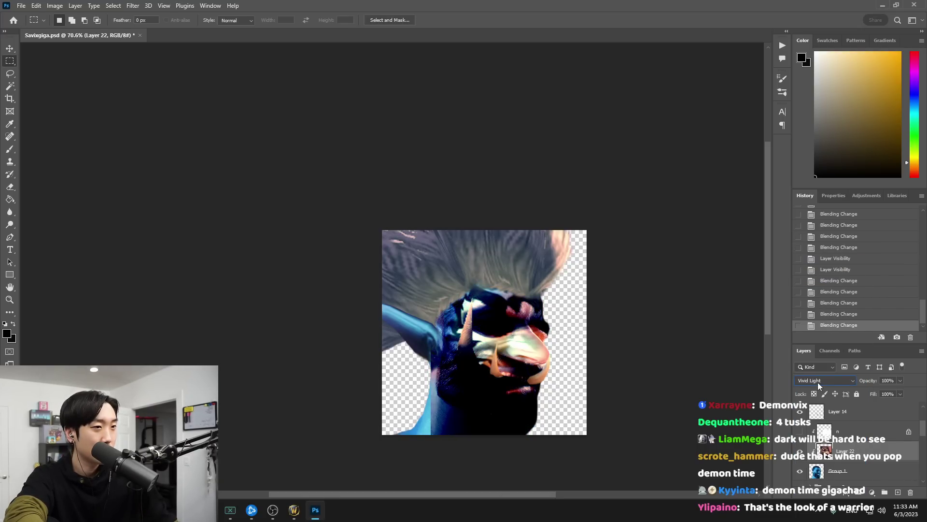
{"action": "key", "text": "Up"}
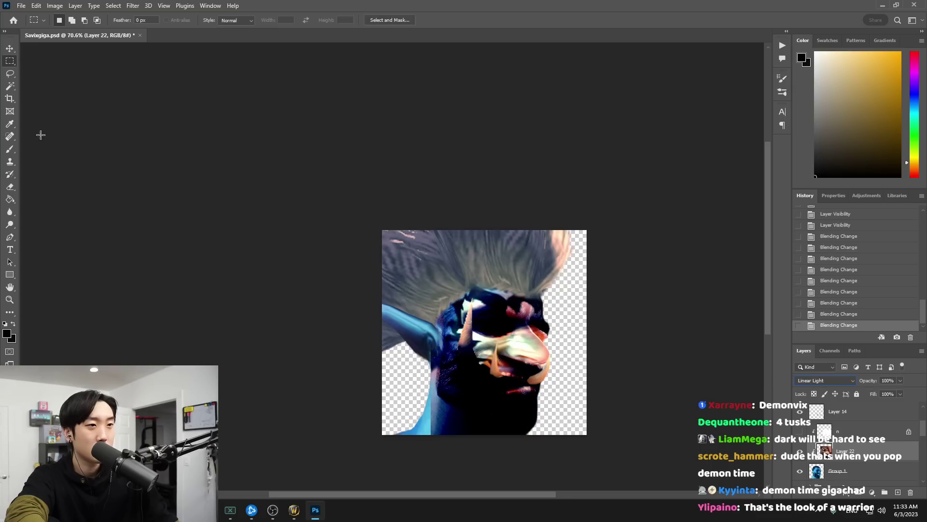
Reposition the troll face layer sideways with Free Transform so its markings line up better with the portrait's face
{"action": "left_click_drag", "start_coordinate": [474, 344], "coordinate": [438, 289]}
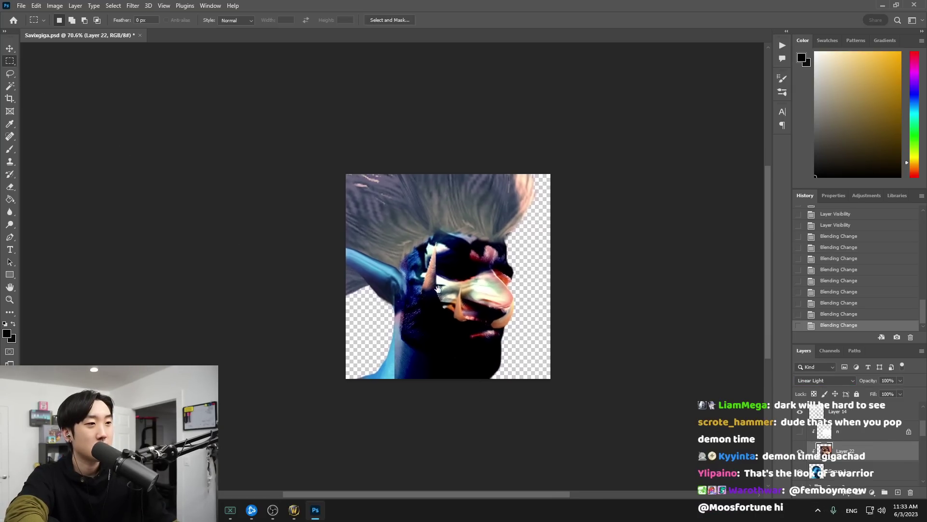
{"action": "scroll", "coordinate": [391, 270], "scroll_direction": "up", "scroll_amount": 2}
{"action": "left_click_drag", "start_coordinate": [463, 325], "coordinate": [424, 294]}
{"action": "key", "text": "ctrl+t"}
{"action": "left_click_drag", "start_coordinate": [476, 273], "coordinate": [517, 274]}
{"action": "key", "text": "Return"}
Lower the opacity of Layer 22 to 53% and inspect the blended face up close
{"action": "left_click", "coordinate": [900, 380]}
{"action": "left_click_drag", "start_coordinate": [901, 391], "coordinate": [880, 393]}
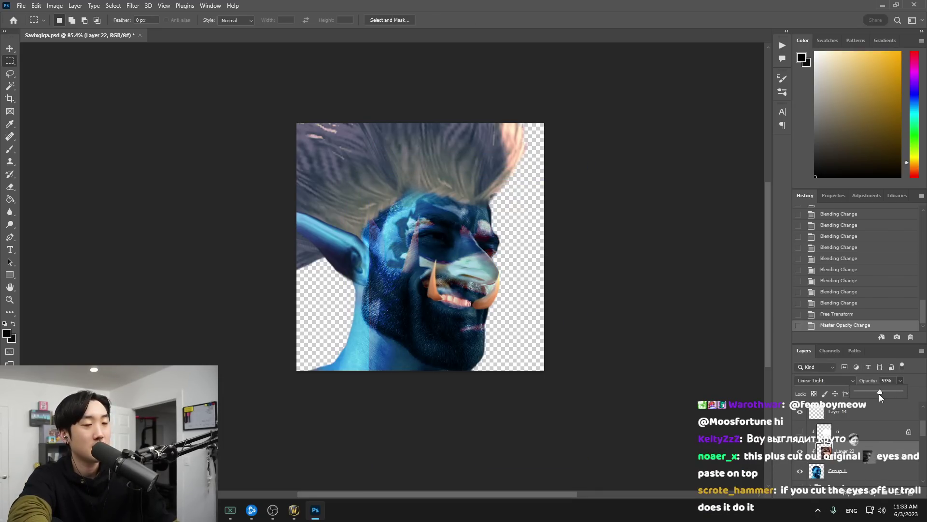
{"action": "scroll", "coordinate": [456, 255], "scroll_direction": "up", "scroll_amount": 8}
{"action": "left_click_drag", "start_coordinate": [515, 286], "coordinate": [545, 295]}
{"action": "scroll", "coordinate": [526, 258], "scroll_direction": "down", "scroll_amount": 2}
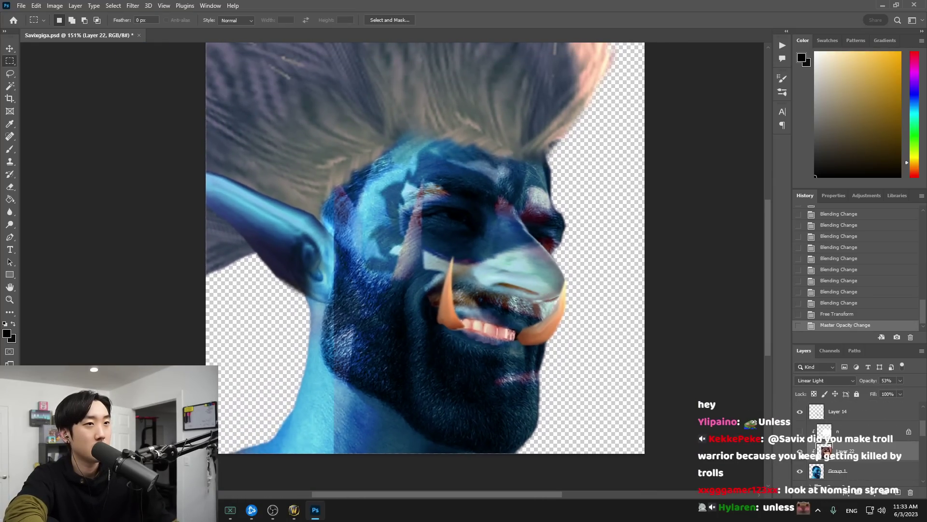
Hide Layer 22 and add a new empty layer directly beneath it, above Group 1
{"action": "left_click", "coordinate": [800, 452]}
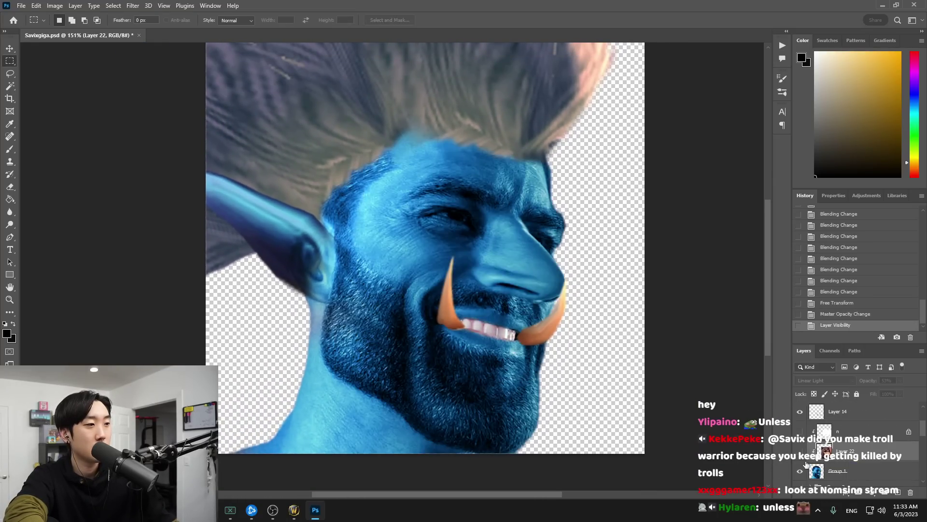
{"action": "key", "text": "ctrl+shift+n"}
{"action": "left_click", "coordinate": [545, 151]}
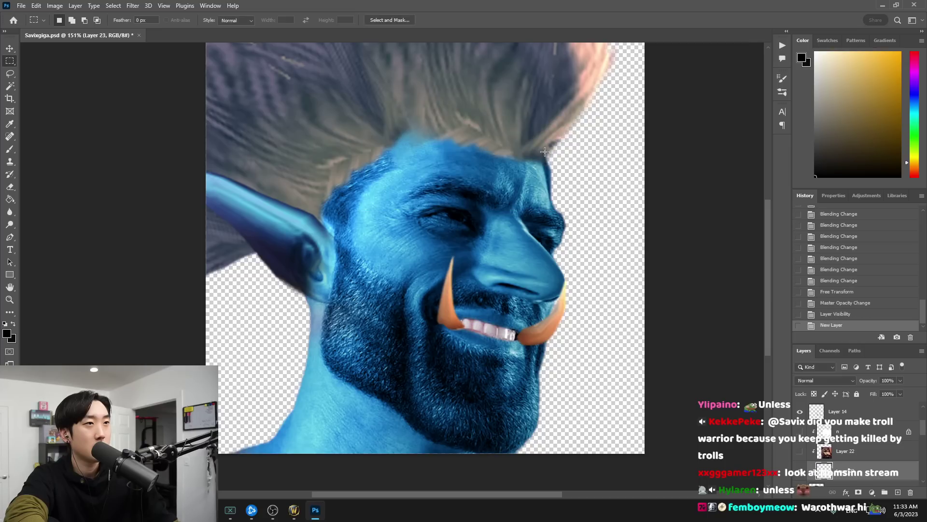
Move Layer 22 up the stack to just above Layer 16 and make it visible
{"action": "left_click", "coordinate": [840, 452]}
{"action": "scroll", "coordinate": [832, 478], "scroll_direction": "up", "scroll_amount": 2}
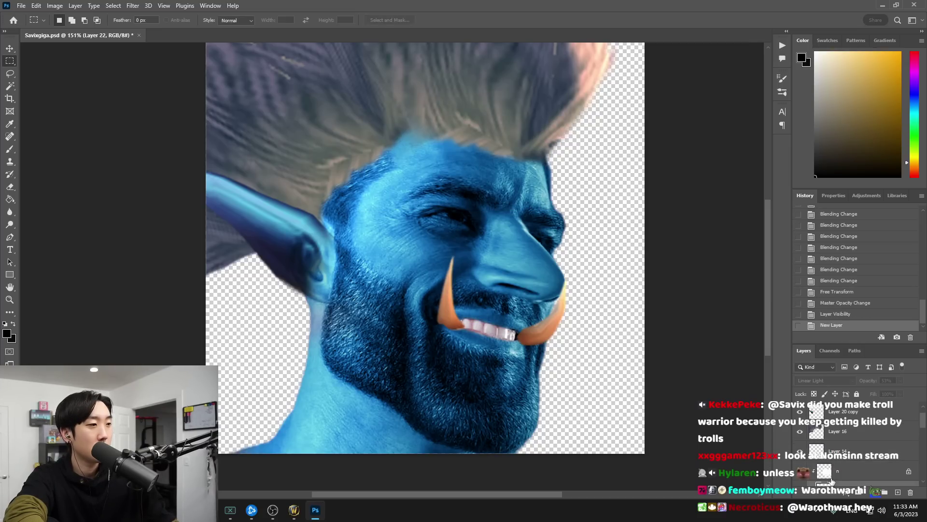
{"action": "left_click_drag", "start_coordinate": [832, 484], "coordinate": [836, 425]}
{"action": "left_click", "coordinate": [800, 431]}
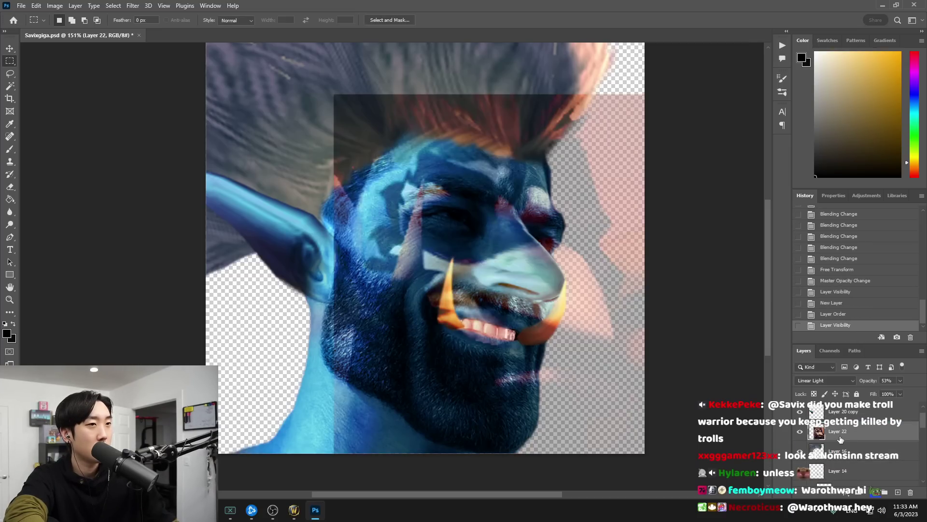
Restore Layer 22 to 100% opacity and set its blend mode to Normal
{"action": "left_click", "coordinate": [901, 380]}
{"action": "left_click", "coordinate": [825, 381]}
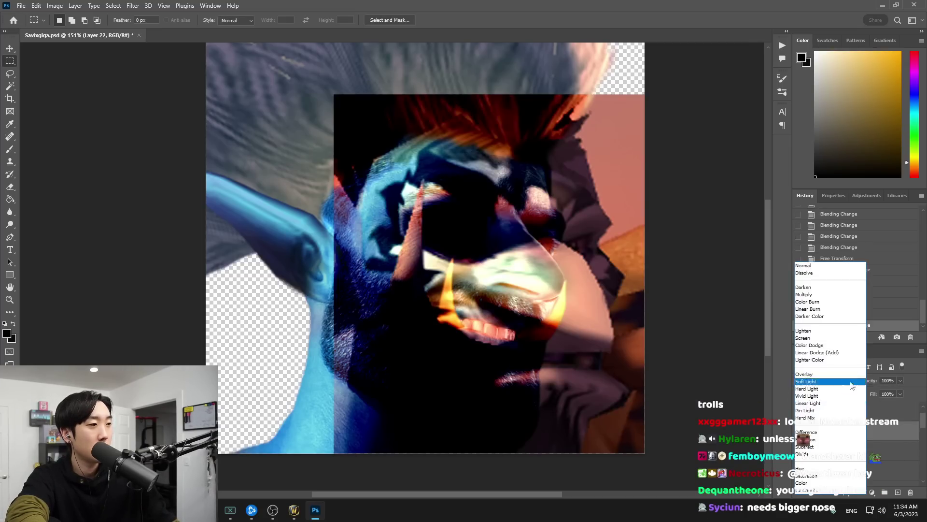
{"action": "left_click", "coordinate": [816, 263]}
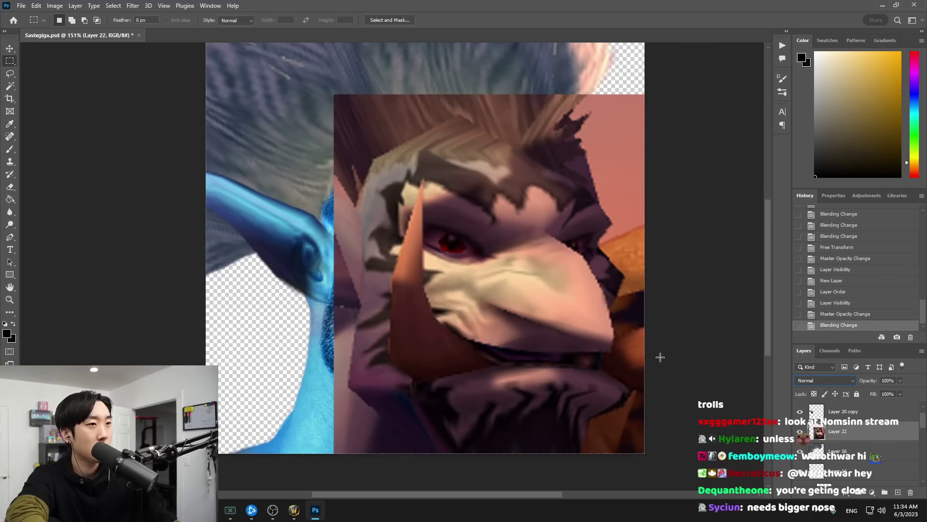
Sample the dark marking color and the salmon skin color from the troll's forehead for the brush, and hide Layer 22
{"action": "key", "text": "b"}
{"action": "left_click", "coordinate": [459, 184], "text": "alt"}
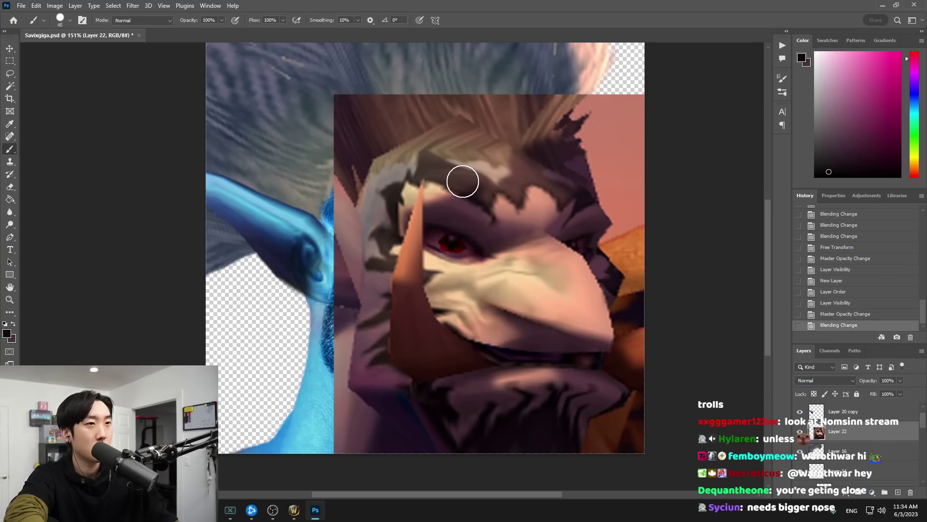
{"action": "left_click", "coordinate": [439, 203], "text": "alt"}
{"action": "left_click", "coordinate": [801, 432]}
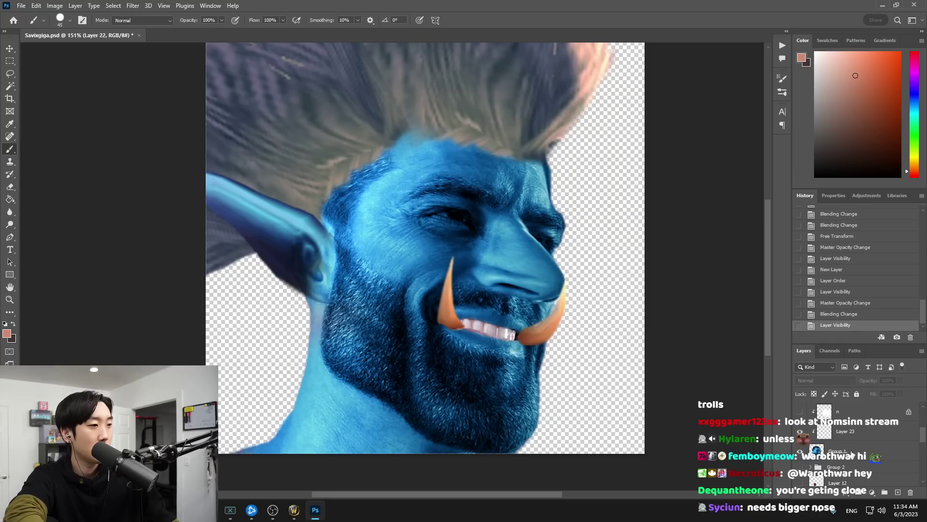
Select Layer 23 and set its blend mode to Color
{"action": "left_click", "coordinate": [842, 416]}
{"action": "left_click", "coordinate": [830, 430]}
{"action": "left_click", "coordinate": [800, 431]}
{"action": "left_click", "coordinate": [800, 431]}
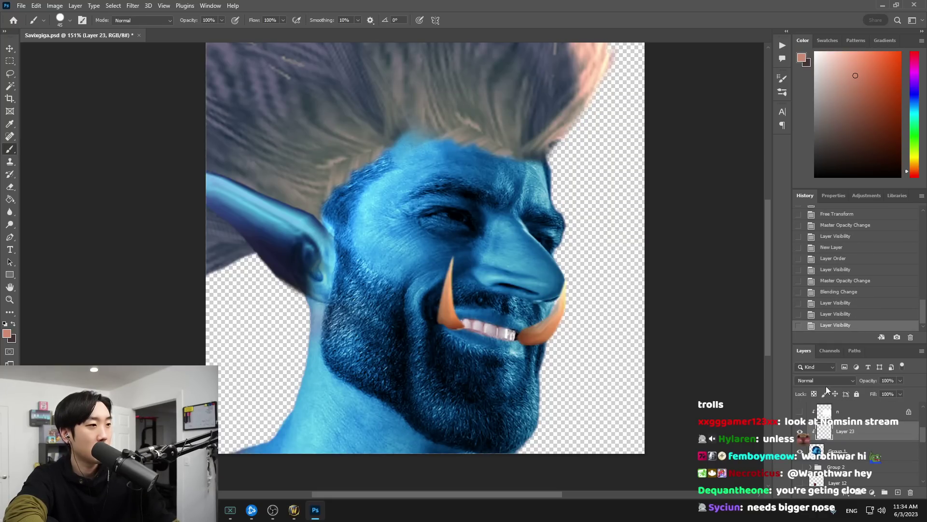
{"action": "left_click", "coordinate": [827, 381]}
{"action": "left_click", "coordinate": [826, 482]}
Swap to the dark marking color and paint a jagged-topped patch over both eyebrows on Layer 23 with a 20 px brush
{"action": "key", "text": "x"}
{"action": "mouse_move", "coordinate": [483, 210]}
{"action": "left_mouse_down"}
{"action": "mouse_move", "coordinate": [429, 179]}
{"action": "mouse_move", "coordinate": [502, 218]}
{"action": "mouse_move", "coordinate": [475, 200]}
{"action": "mouse_move", "coordinate": [465, 207]}
{"action": "mouse_move", "coordinate": [494, 203]}
{"action": "mouse_move", "coordinate": [464, 199]}
{"action": "mouse_move", "coordinate": [490, 221]}
{"action": "mouse_move", "coordinate": [502, 204]}
{"action": "mouse_move", "coordinate": [482, 178]}
{"action": "mouse_move", "coordinate": [505, 195]}
{"action": "mouse_move", "coordinate": [485, 169]}
{"action": "mouse_move", "coordinate": [504, 197]}
{"action": "mouse_move", "coordinate": [506, 176]}
{"action": "mouse_move", "coordinate": [521, 209]}
{"action": "mouse_move", "coordinate": [494, 180]}
{"action": "left_mouse_up"}
{"action": "key", "text": "bracketleft"}
{"action": "key", "text": "bracketleft"}
{"action": "key", "text": "bracketleft"}
{"action": "key", "text": "bracketleft"}
{"action": "key", "text": "bracketright"}
{"action": "key", "text": "bracketright"}
{"action": "key", "text": "bracketright"}
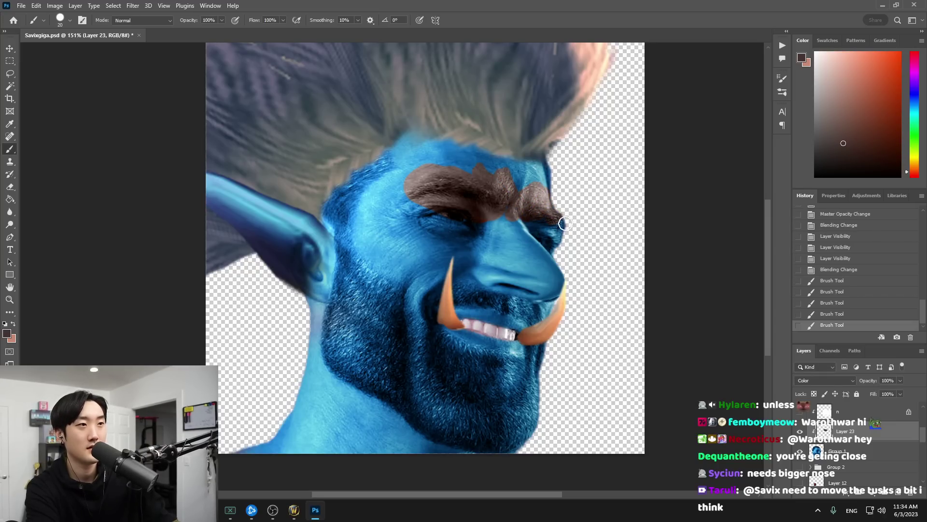
{"action": "left_click_drag", "start_coordinate": [575, 238], "coordinate": [571, 238]}
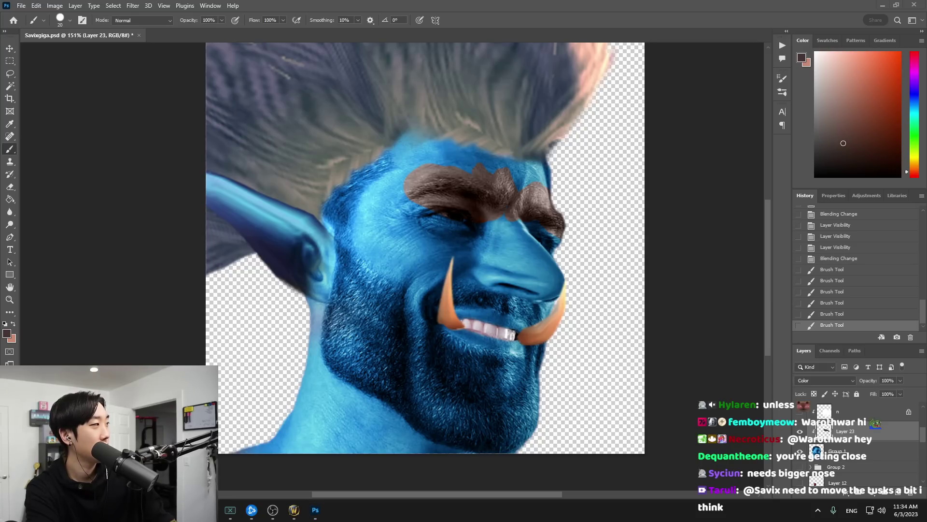
Extend the dark face paint over the temple, cheek, eyes, nose and beard, giving it a spiky outer edge
{"action": "left_click", "coordinate": [423, 191]}
{"action": "mouse_move", "coordinate": [423, 214]}
{"action": "left_mouse_down"}
{"action": "mouse_move", "coordinate": [443, 211]}
{"action": "mouse_move", "coordinate": [359, 225]}
{"action": "mouse_move", "coordinate": [405, 253]}
{"action": "mouse_move", "coordinate": [382, 235]}
{"action": "mouse_move", "coordinate": [433, 251]}
{"action": "left_mouse_up"}
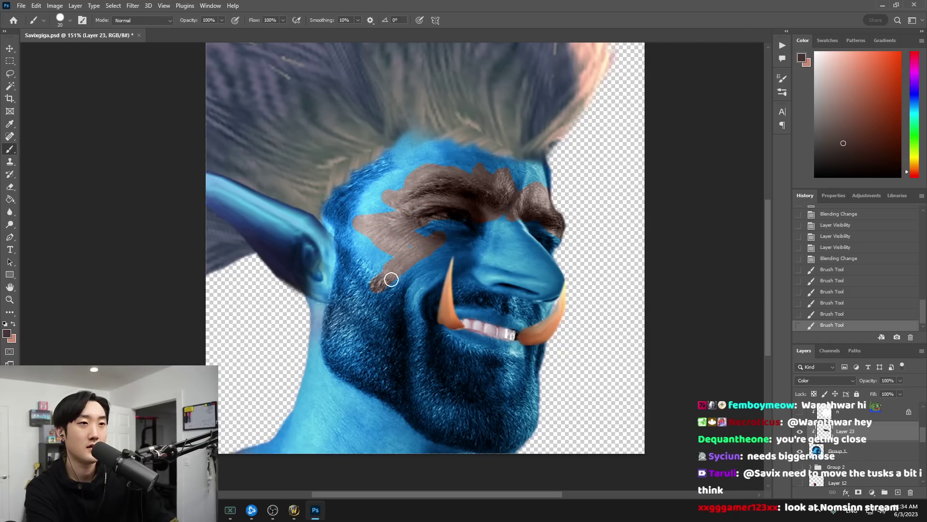
{"action": "mouse_move", "coordinate": [400, 339]}
{"action": "left_mouse_down"}
{"action": "mouse_move", "coordinate": [434, 315]}
{"action": "mouse_move", "coordinate": [399, 381]}
{"action": "mouse_move", "coordinate": [412, 363]}
{"action": "mouse_move", "coordinate": [439, 413]}
{"action": "mouse_move", "coordinate": [464, 347]}
{"action": "mouse_move", "coordinate": [445, 342]}
{"action": "mouse_move", "coordinate": [485, 383]}
{"action": "mouse_move", "coordinate": [539, 331]}
{"action": "mouse_move", "coordinate": [528, 401]}
{"action": "mouse_move", "coordinate": [507, 396]}
{"action": "mouse_move", "coordinate": [474, 341]}
{"action": "mouse_move", "coordinate": [452, 346]}
{"action": "mouse_move", "coordinate": [485, 362]}
{"action": "mouse_move", "coordinate": [430, 334]}
{"action": "left_mouse_up"}
{"action": "mouse_move", "coordinate": [522, 353]}
{"action": "left_mouse_down"}
{"action": "mouse_move", "coordinate": [422, 352]}
{"action": "mouse_move", "coordinate": [441, 375]}
{"action": "mouse_move", "coordinate": [408, 296]}
{"action": "mouse_move", "coordinate": [418, 308]}
{"action": "mouse_move", "coordinate": [412, 296]}
{"action": "mouse_move", "coordinate": [466, 250]}
{"action": "mouse_move", "coordinate": [447, 234]}
{"action": "mouse_move", "coordinate": [474, 234]}
{"action": "mouse_move", "coordinate": [462, 230]}
{"action": "mouse_move", "coordinate": [535, 271]}
{"action": "mouse_move", "coordinate": [540, 293]}
{"action": "mouse_move", "coordinate": [502, 294]}
{"action": "mouse_move", "coordinate": [426, 248]}
{"action": "mouse_move", "coordinate": [535, 314]}
{"action": "left_mouse_up"}
{"action": "key", "text": "bracketright"}
{"action": "key", "text": "bracketright"}
{"action": "key", "text": "bracketright"}
{"action": "key", "text": "bracketright"}
{"action": "key", "text": "bracketright"}
{"action": "key", "text": "bracketright"}
{"action": "key", "text": "bracketright"}
{"action": "key", "text": "bracketleft"}
{"action": "key", "text": "bracketleft"}
{"action": "key", "text": "bracketleft"}
{"action": "key", "text": "bracketleft"}
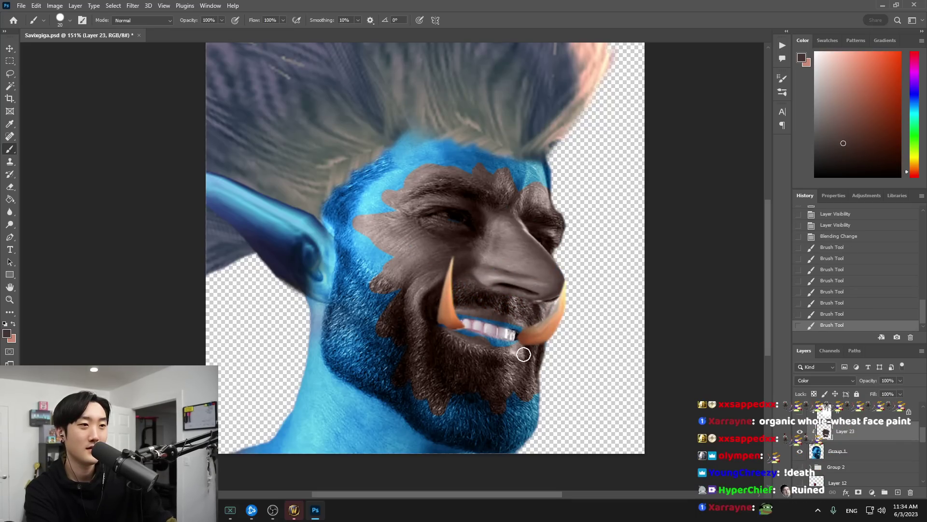
Touch up the dark paint below the lips and around the eyes, and add pointed spikes along the forehead
{"action": "mouse_move", "coordinate": [490, 354]}
{"action": "left_mouse_down"}
{"action": "mouse_move", "coordinate": [516, 356]}
{"action": "mouse_move", "coordinate": [503, 354]}
{"action": "left_mouse_up"}
{"action": "key", "text": "bracketright"}
{"action": "left_click_drag", "start_coordinate": [474, 216], "coordinate": [444, 226]}
{"action": "left_click_drag", "start_coordinate": [502, 207], "coordinate": [499, 213]}
{"action": "key", "text": "bracketleft"}
{"action": "key", "text": "bracketleft"}
{"action": "key", "text": "bracketleft"}
{"action": "mouse_move", "coordinate": [409, 164]}
{"action": "left_mouse_down"}
{"action": "mouse_move", "coordinate": [446, 192]}
{"action": "mouse_move", "coordinate": [412, 154]}
{"action": "mouse_move", "coordinate": [482, 189]}
{"action": "left_mouse_up"}
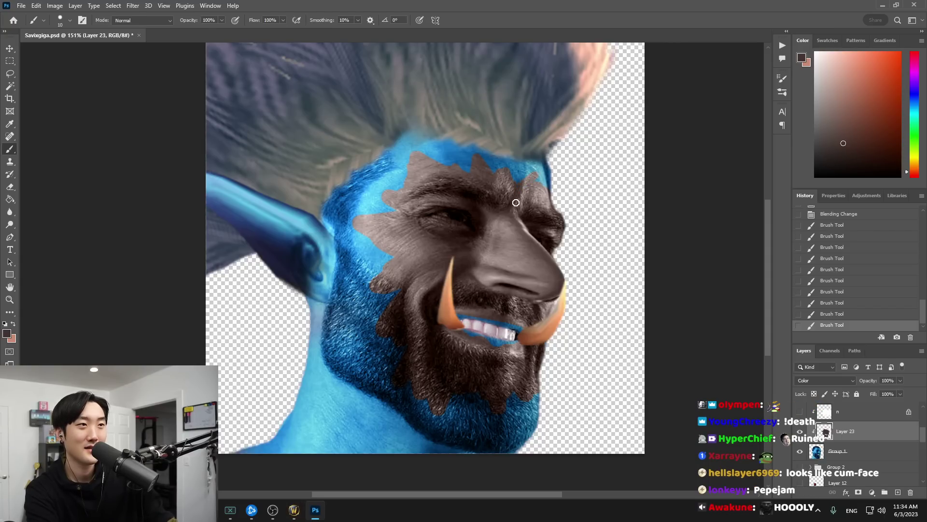
{"action": "left_click", "coordinate": [531, 206]}
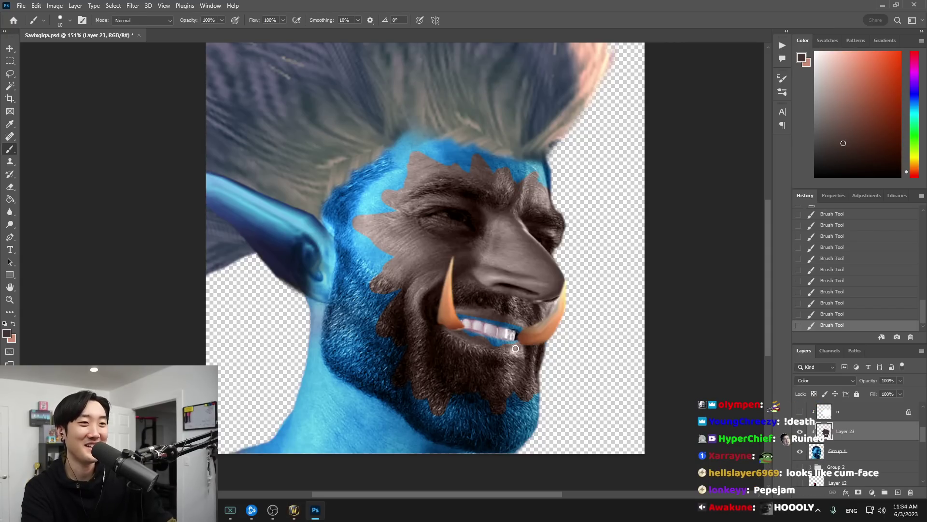
{"action": "scroll", "coordinate": [542, 363], "scroll_direction": "down", "scroll_amount": 4}
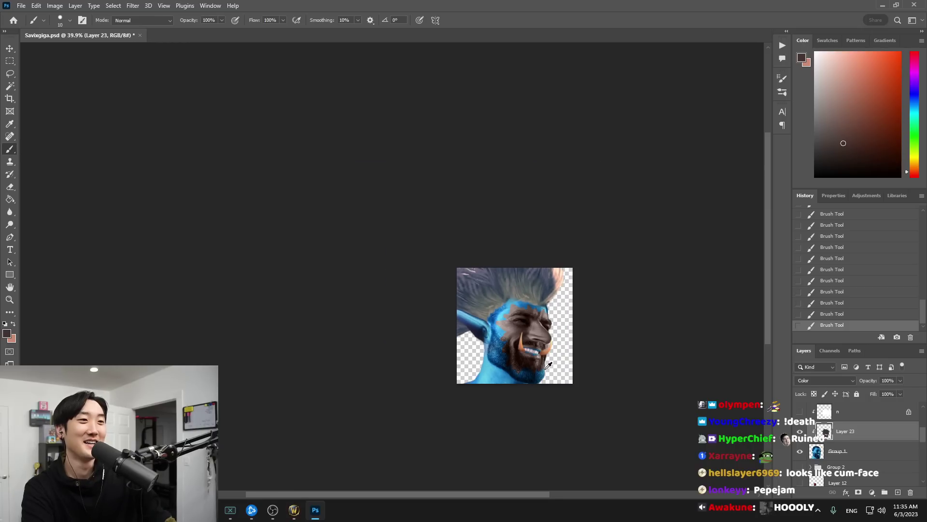
{"action": "scroll", "coordinate": [539, 402], "scroll_direction": "up", "scroll_amount": 4}
{"action": "key", "text": "ctrl+l"}
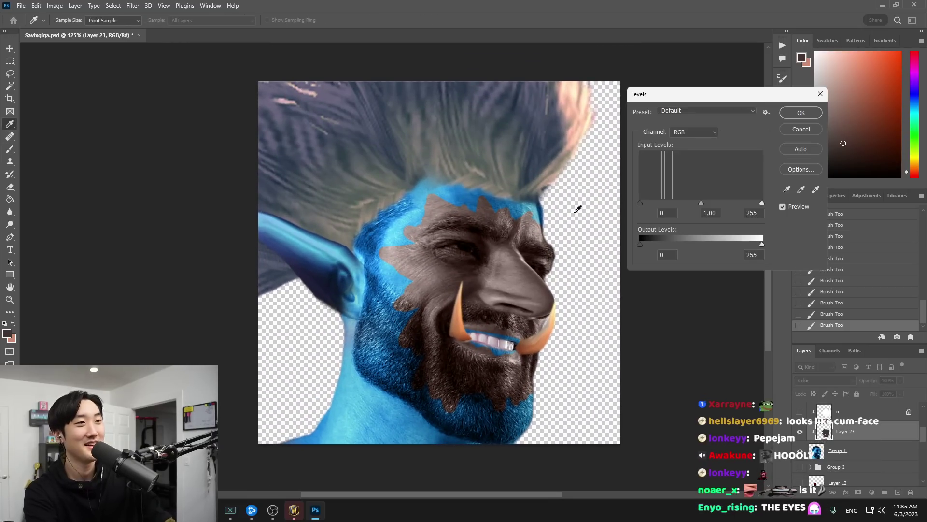
{"action": "left_click_drag", "start_coordinate": [640, 204], "coordinate": [658, 205]}
{"action": "key", "text": "Escape"}
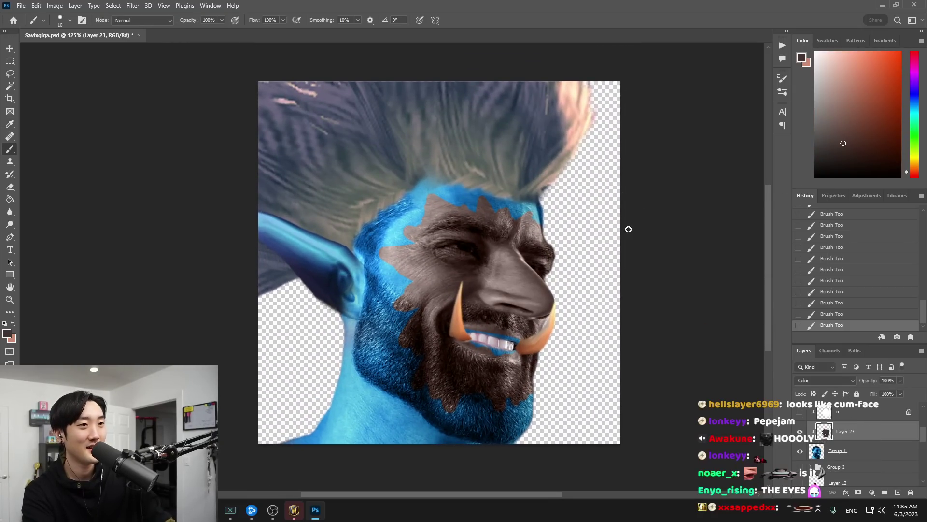
Pick a darker brown for the brush, set its opacity to 30% and reduce its size to 15 px
{"action": "left_click", "coordinate": [857, 153]}
{"action": "key", "text": "]"}
{"action": "key", "text": "]"}
{"action": "key", "text": "bracketright"}
{"action": "key", "text": "bracketright"}
{"action": "key", "text": "bracketright"}
{"action": "key", "text": "bracketright"}
{"action": "key", "text": "bracketright"}
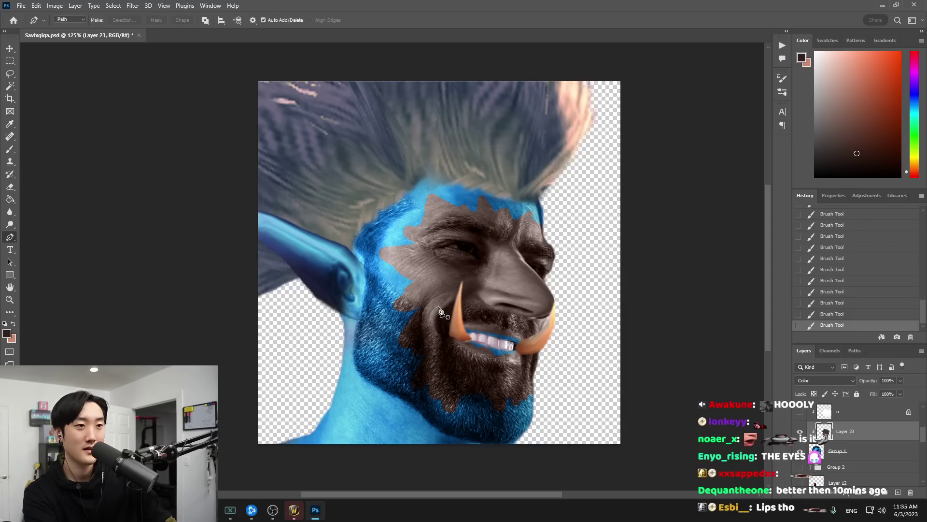
{"action": "key", "text": "3"}
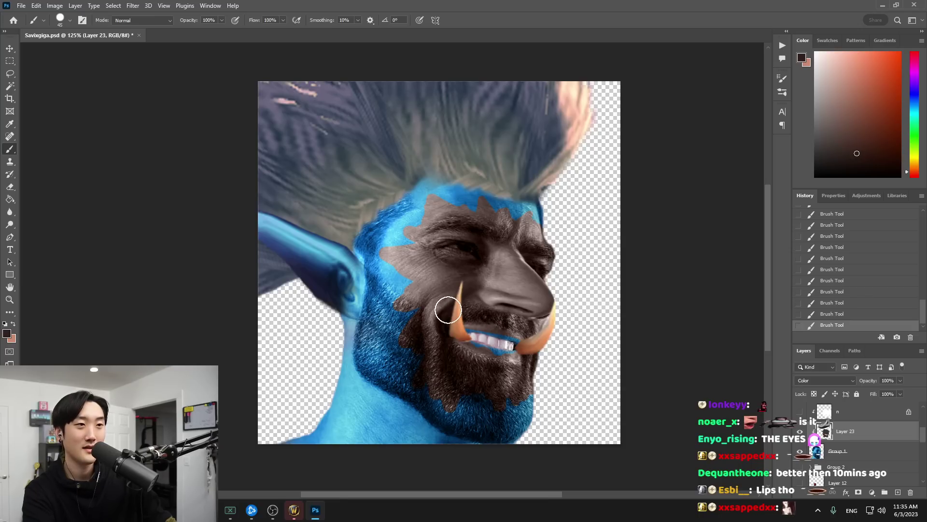
{"action": "key", "text": "bracketleft"}
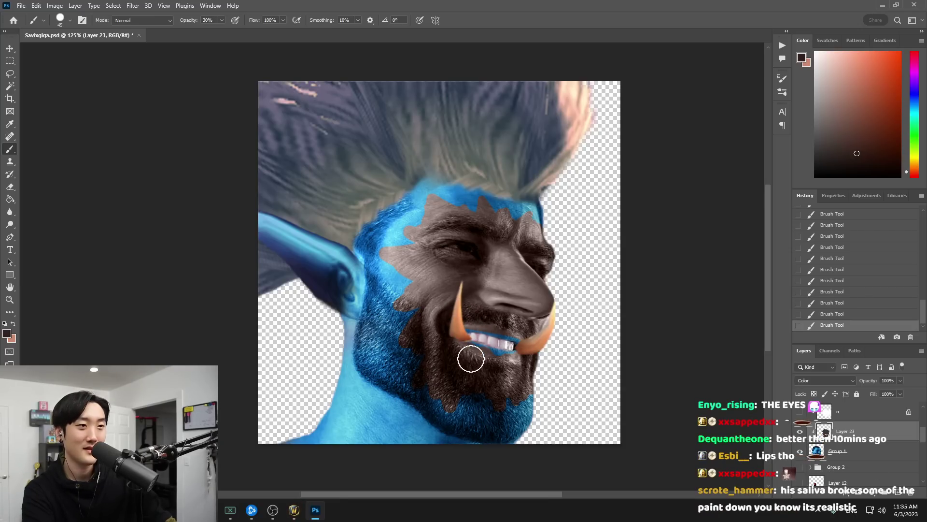
{"action": "key", "text": "bracketleft"}
{"action": "key", "text": "bracketleft"}
{"action": "key", "text": "bracketleft"}
{"action": "key", "text": "bracketleft"}
{"action": "key", "text": "bracketleft"}
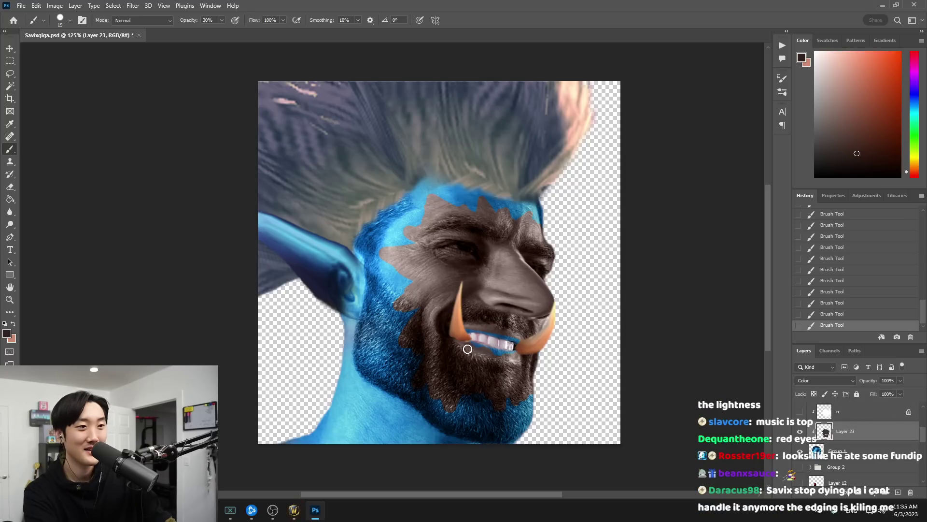
Darken the face paint on Layer 23 with Levels, using a black input of 54 and a midtone of 0.87
{"action": "key", "text": "ctrl+l"}
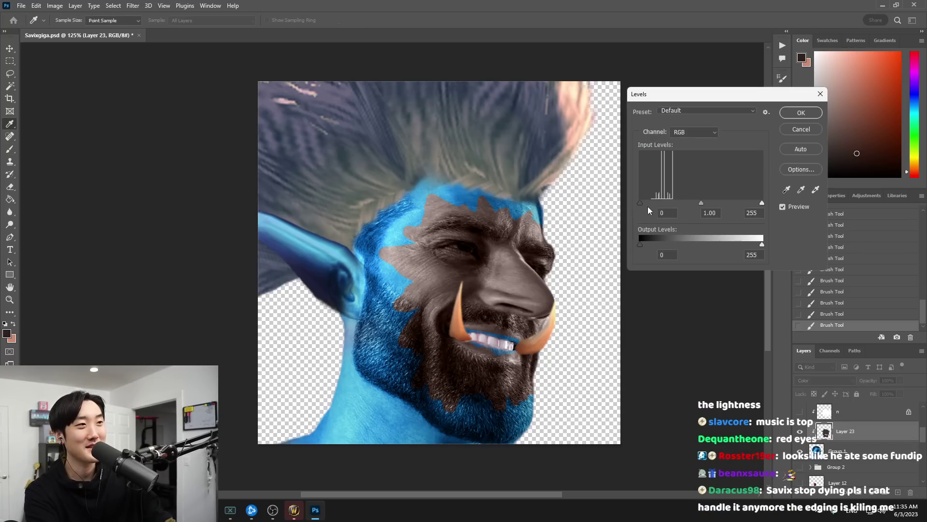
{"action": "left_click_drag", "start_coordinate": [688, 204], "coordinate": [730, 204]}
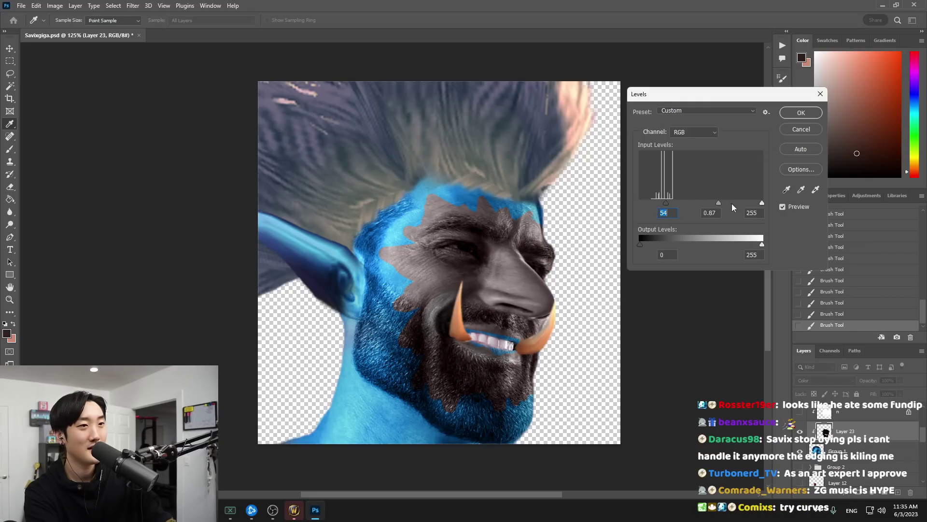
{"action": "left_click", "coordinate": [798, 114]}
{"action": "key", "text": "b"}
{"action": "scroll", "coordinate": [549, 257], "scroll_direction": "down", "scroll_amount": 3}
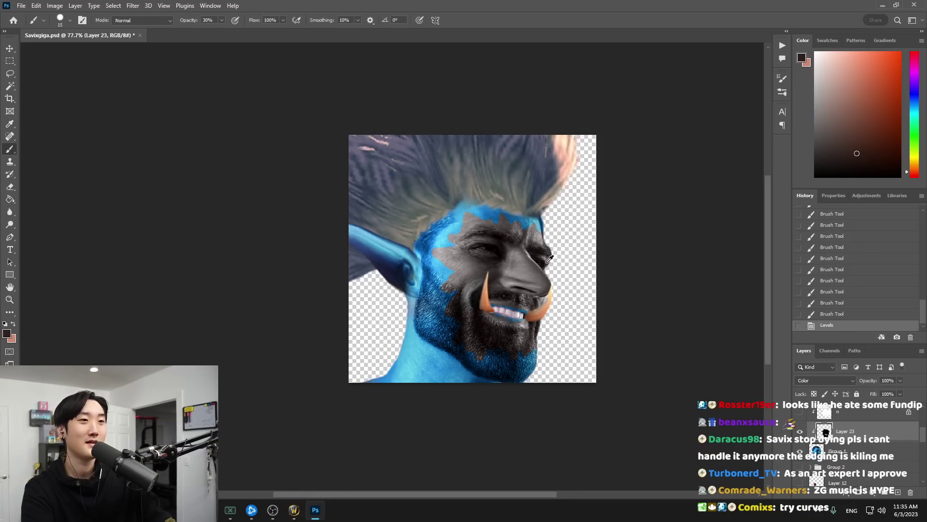
{"action": "scroll", "coordinate": [549, 257], "scroll_direction": "down", "scroll_amount": 3}
{"action": "scroll", "coordinate": [538, 333], "scroll_direction": "up", "scroll_amount": 6}
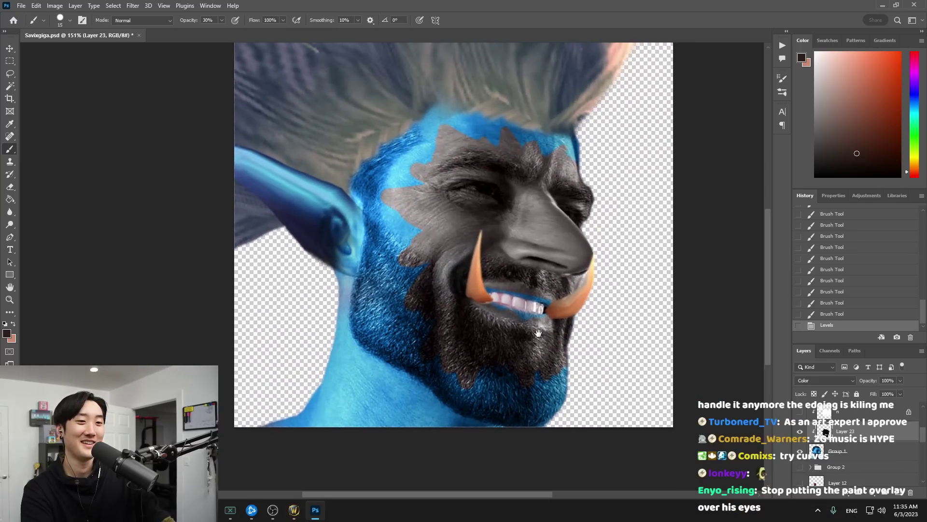
Switch to World of Warcraft to examine the troll's face paint, and return to Photoshop
{"action": "left_click", "coordinate": [295, 511]}
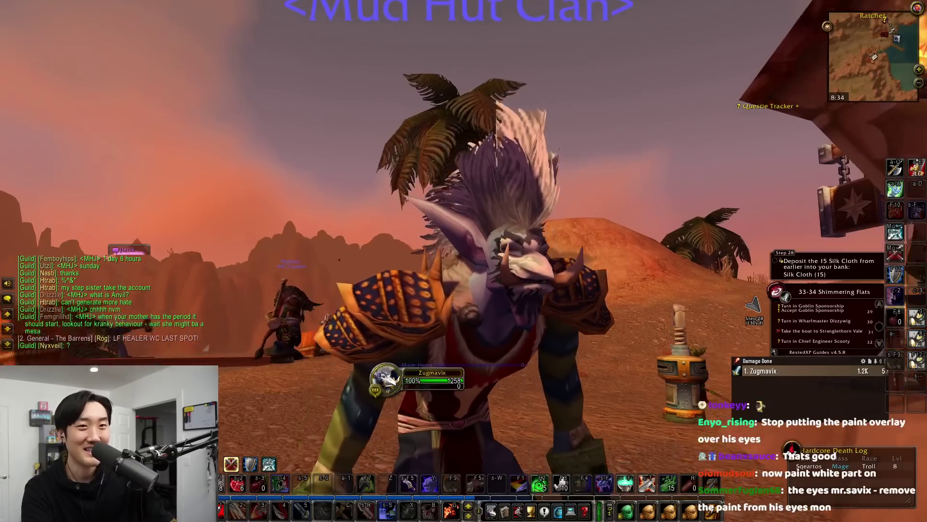
{"action": "scroll", "coordinate": [545, 313], "scroll_direction": "down", "scroll_amount": 5}
{"action": "key", "text": "alt+Tab"}
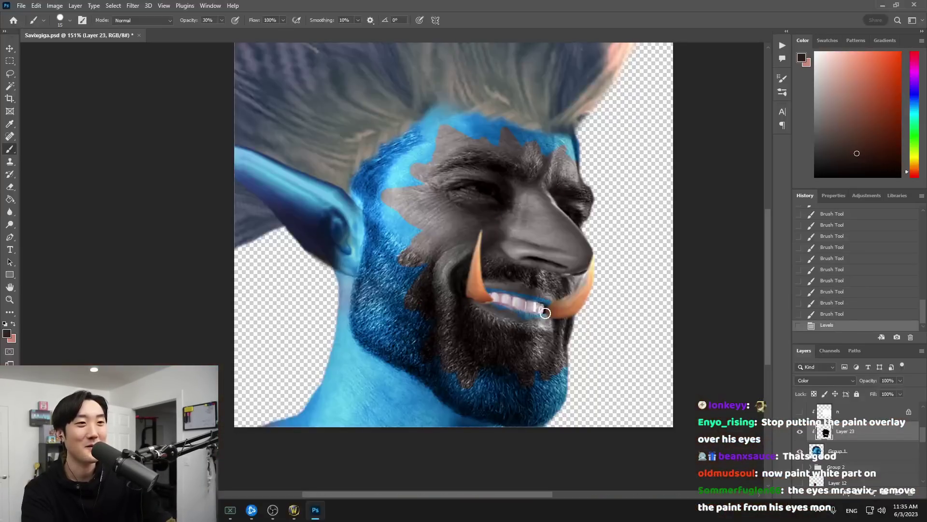
Paint over the remaining blue on the lips around the teeth, raising the brush opacity to 50%
{"action": "mouse_move", "coordinate": [508, 248]}
{"action": "left_mouse_down"}
{"action": "mouse_move", "coordinate": [491, 277]}
{"action": "mouse_move", "coordinate": [518, 284]}
{"action": "mouse_move", "coordinate": [480, 286]}
{"action": "mouse_move", "coordinate": [521, 293]}
{"action": "mouse_move", "coordinate": [478, 284]}
{"action": "mouse_move", "coordinate": [535, 296]}
{"action": "left_mouse_up"}
{"action": "left_click_drag", "start_coordinate": [477, 284], "coordinate": [547, 300]}
{"action": "key", "text": "5"}
{"action": "mouse_move", "coordinate": [547, 300]}
{"action": "left_mouse_down"}
{"action": "mouse_move", "coordinate": [525, 294]}
{"action": "mouse_move", "coordinate": [551, 300]}
{"action": "mouse_move", "coordinate": [511, 288]}
{"action": "mouse_move", "coordinate": [552, 303]}
{"action": "left_mouse_up"}
{"action": "left_click", "coordinate": [516, 294]}
{"action": "left_click", "coordinate": [523, 290]}
{"action": "left_click", "coordinate": [483, 287]}
{"action": "left_click", "coordinate": [495, 288]}
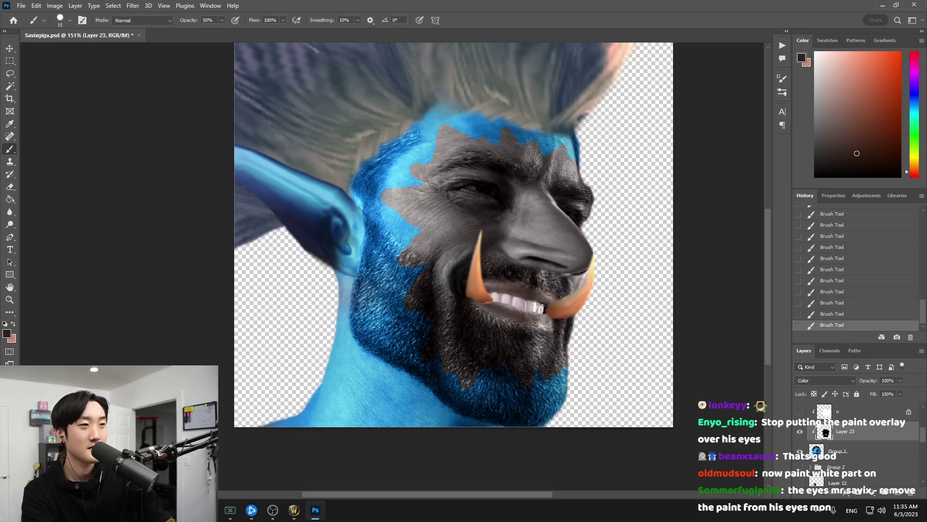
Open Spotify and return to the Photoshop document
{"action": "key", "text": "super"}
{"action": "type", "text": "spot"}
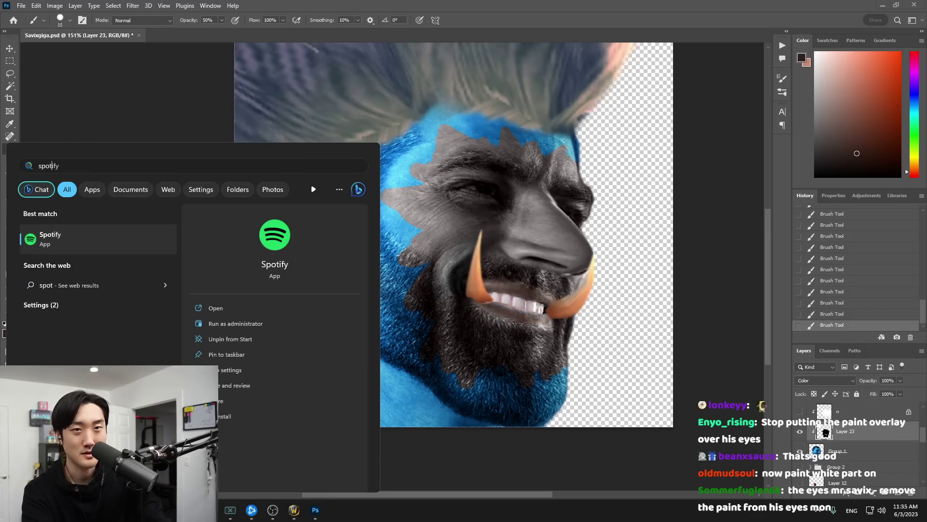
{"action": "key", "text": "Return"}
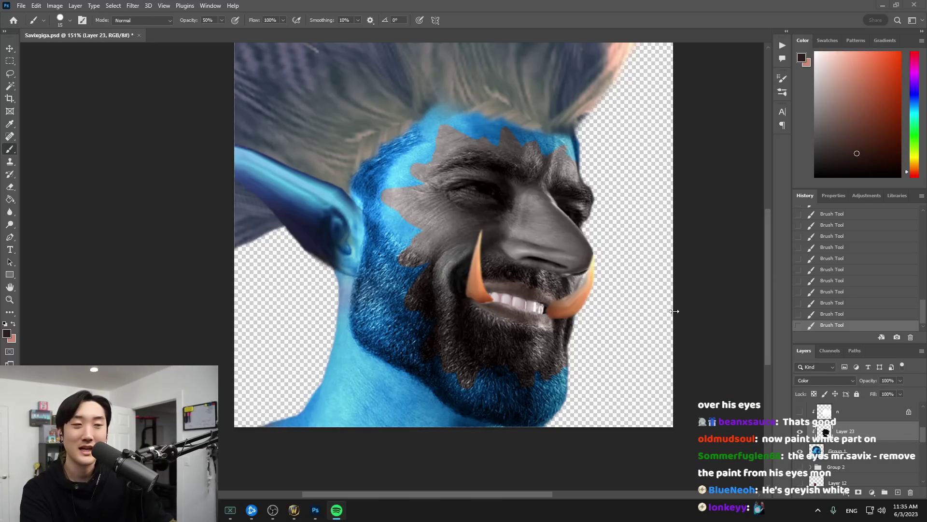
{"action": "key", "text": "alt+Tab"}
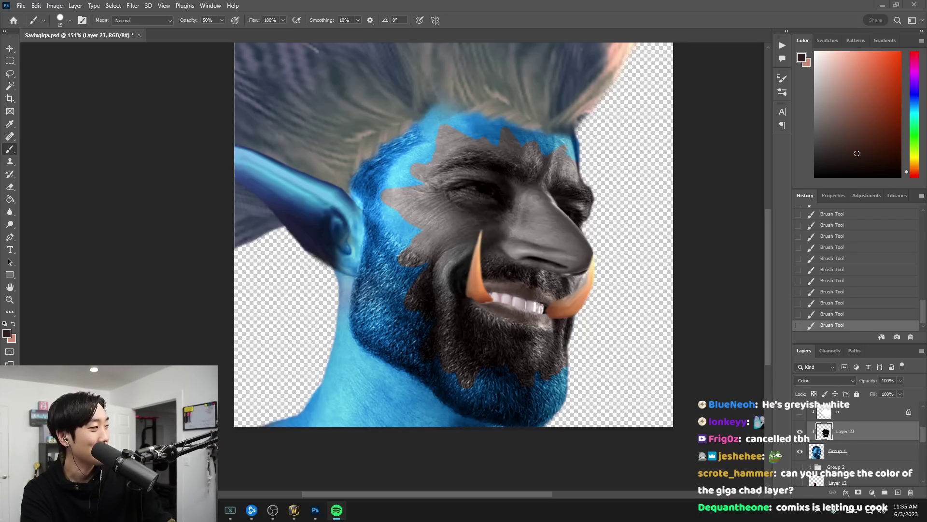
Reduce the brush to 9 px, set its opacity to 100% and pick a near-white color
{"action": "left_click_drag", "start_coordinate": [696, 216], "coordinate": [661, 267]}
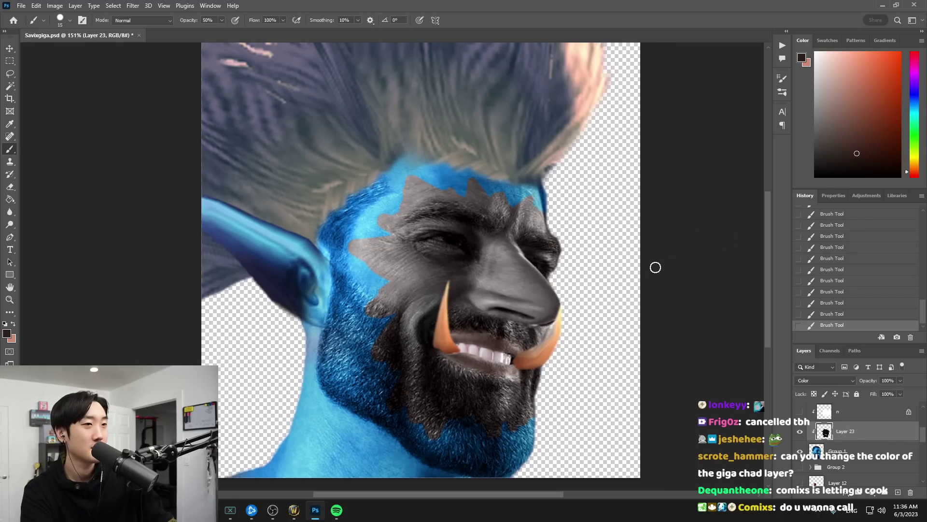
{"action": "key", "text": "bracketleft"}
{"action": "key", "text": "bracketleft"}
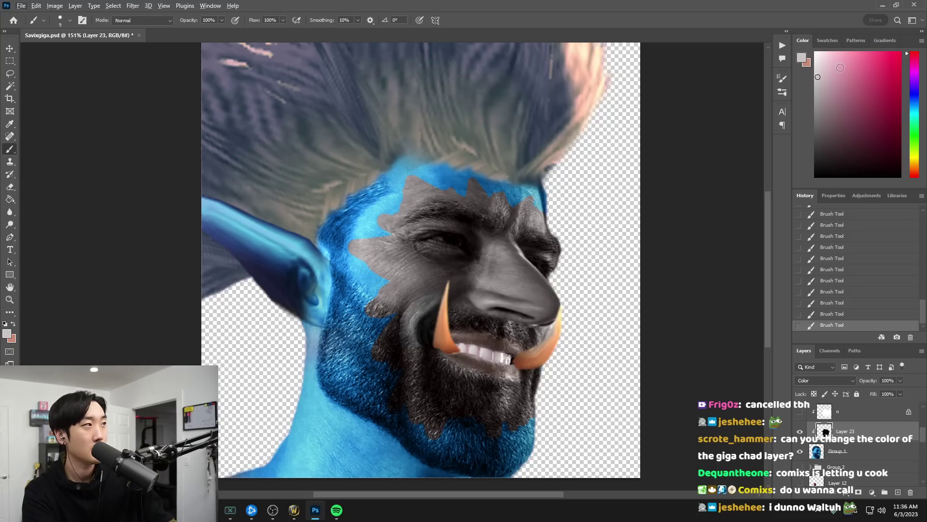
{"action": "left_click", "coordinate": [700, 271]}
{"action": "left_click_drag", "start_coordinate": [926, 97], "coordinate": [607, 84]}
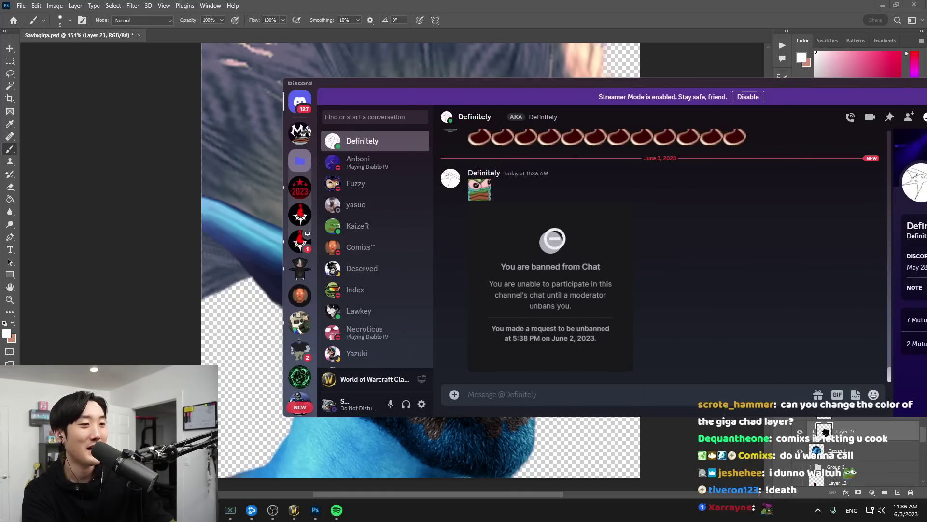
{"action": "key", "text": "alt+Tab"}
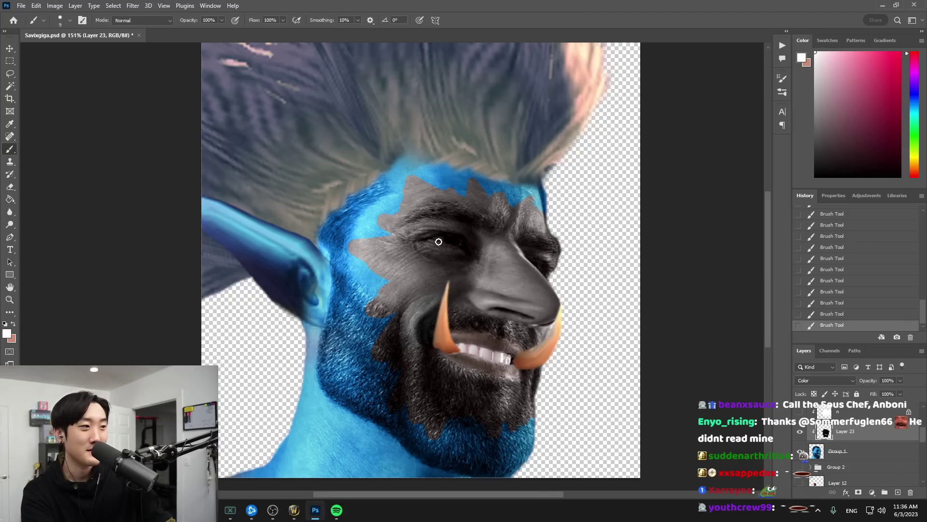
Add a new normal-mode layer above Layer 23 as a clipping mask and paint both eyes white
{"action": "left_click", "coordinate": [800, 411]}
{"action": "left_click", "coordinate": [800, 411]}
{"action": "key", "text": "ctrl+shift+n"}
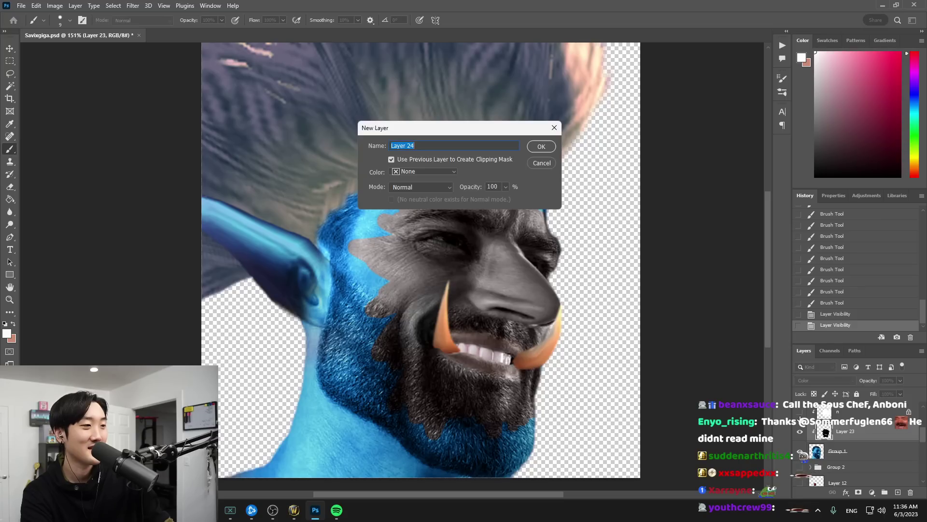
{"action": "key", "text": "Return"}
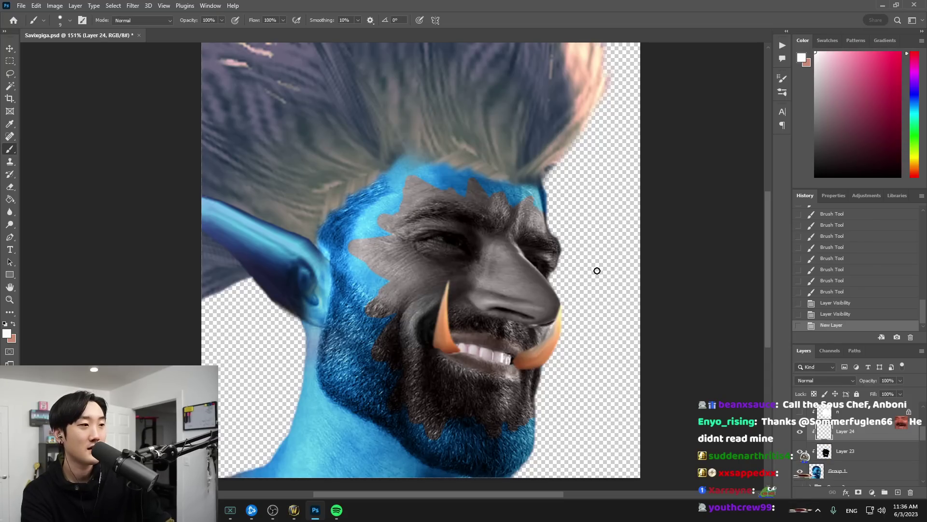
{"action": "left_click_drag", "start_coordinate": [435, 239], "coordinate": [459, 242]}
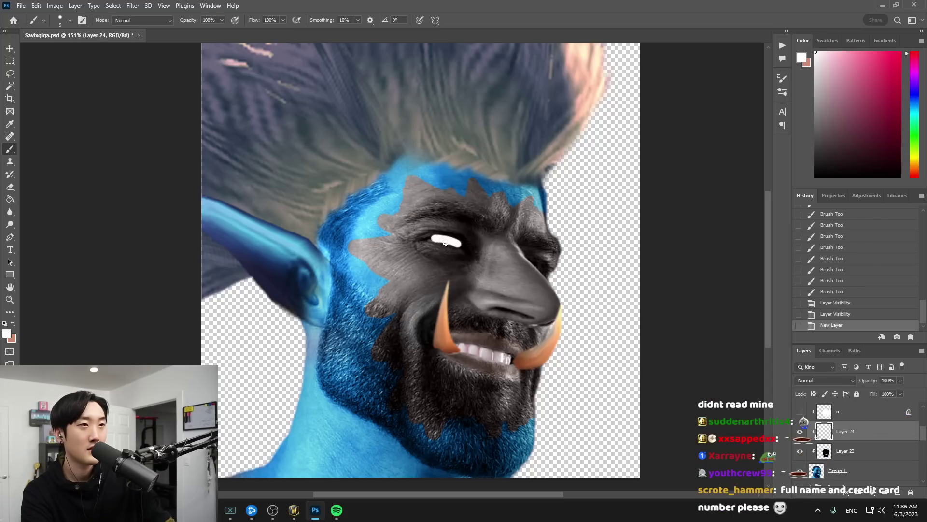
{"action": "left_click_drag", "start_coordinate": [536, 263], "coordinate": [546, 267]}
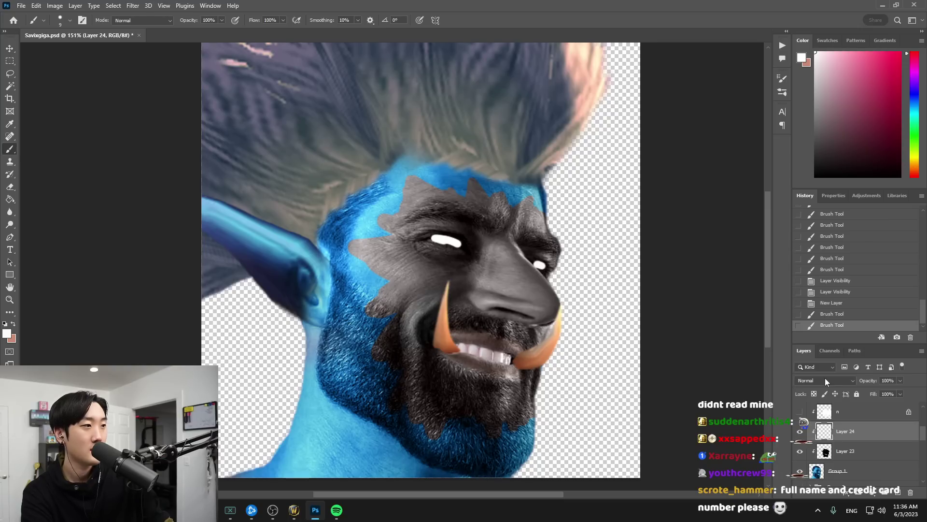
Try other blend modes such as Overlay and Pin Light on the painted white-eyes layer, and delete that layer
{"action": "left_click", "coordinate": [825, 380]}
{"action": "left_click", "coordinate": [821, 284]}
{"action": "scroll", "coordinate": [811, 379], "scroll_direction": "down", "scroll_amount": 8}
{"action": "scroll", "coordinate": [804, 380], "scroll_direction": "down", "scroll_amount": 2}
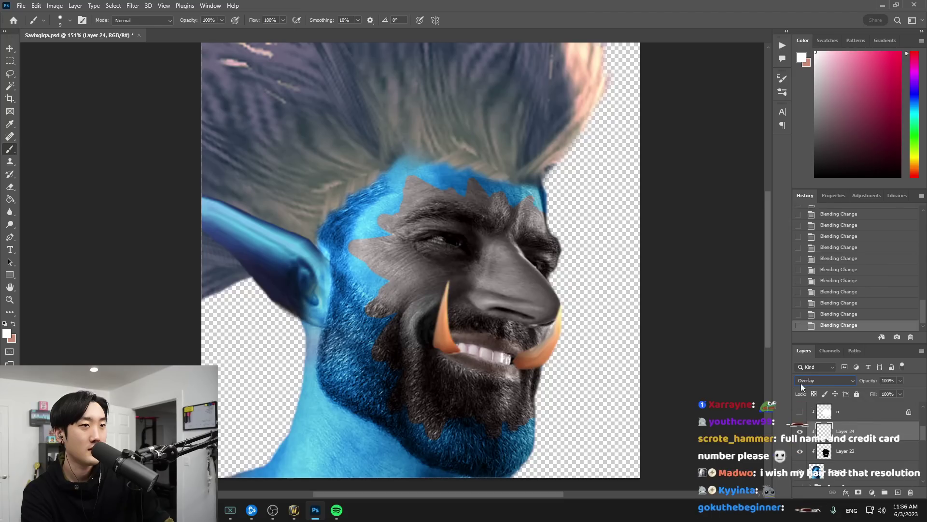
{"action": "scroll", "coordinate": [800, 384], "scroll_direction": "down", "scroll_amount": 5}
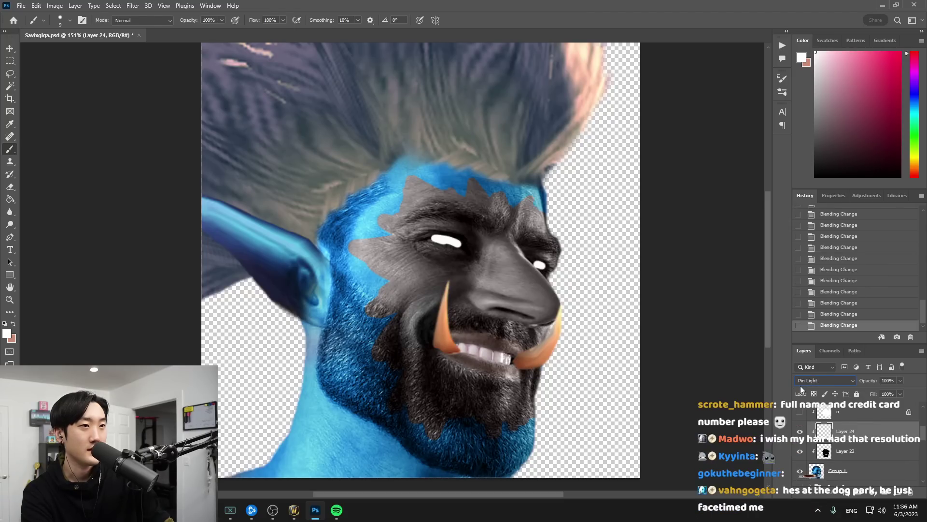
{"action": "scroll", "coordinate": [810, 382], "scroll_direction": "down", "scroll_amount": 8}
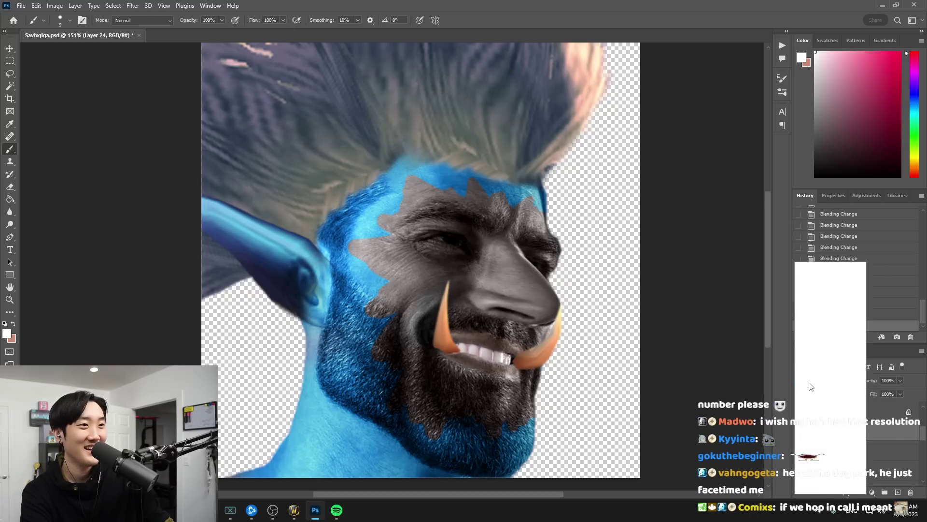
{"action": "left_click", "coordinate": [810, 382]}
{"action": "left_click", "coordinate": [816, 266]}
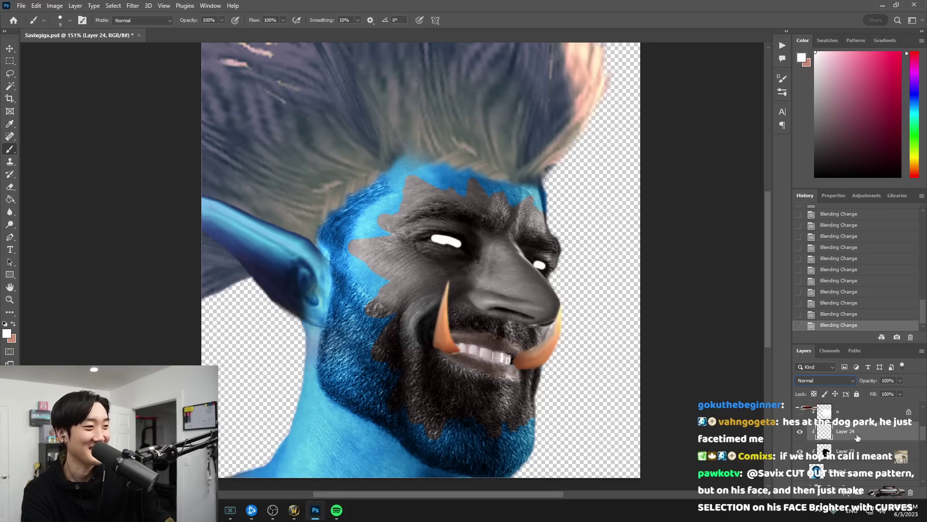
{"action": "key", "text": "Delete"}
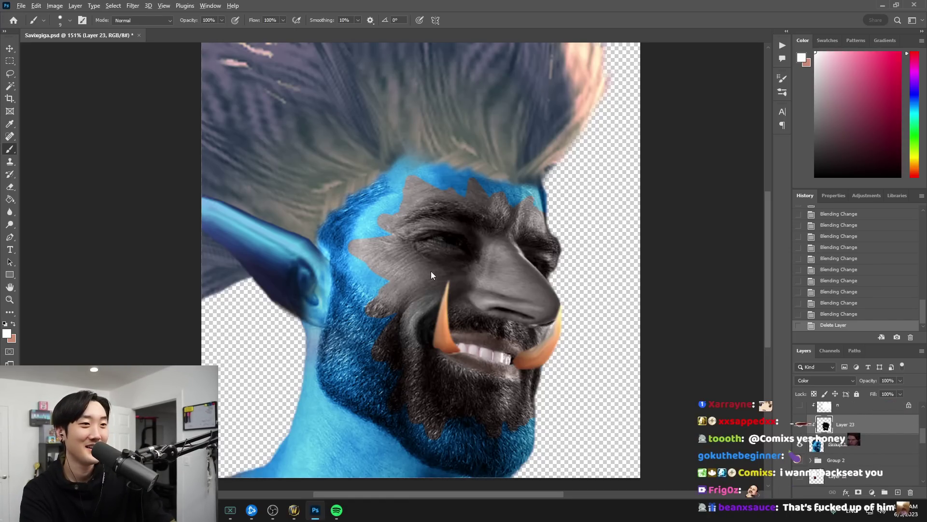
Erase parts of Layer 23's dark marking along its lower edge on the beard with a 10 px eraser at 100% opacity
{"action": "scroll", "coordinate": [431, 271], "scroll_direction": "down", "scroll_amount": 3}
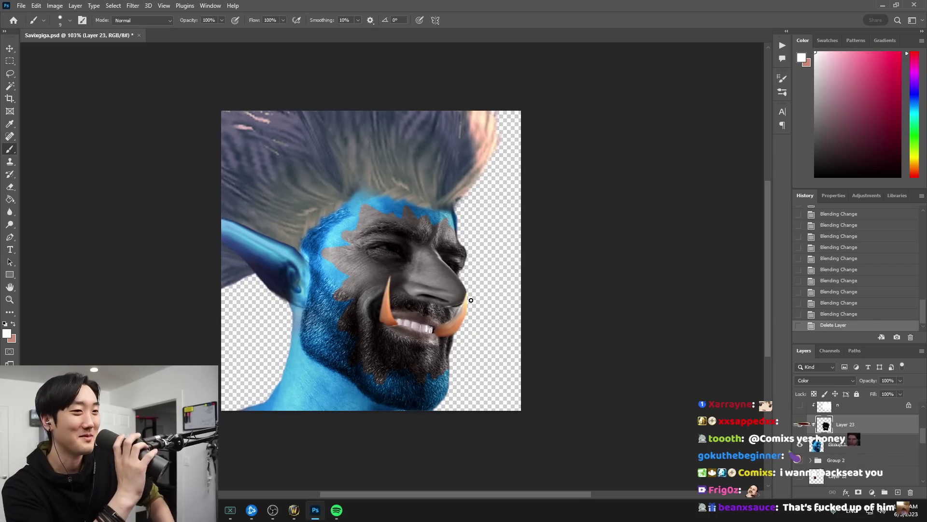
{"action": "left_click", "coordinate": [615, 383]}
{"action": "scroll", "coordinate": [538, 377], "scroll_direction": "up", "scroll_amount": 3}
{"action": "left_click_drag", "start_coordinate": [436, 361], "coordinate": [553, 338]}
{"action": "key", "text": "e"}
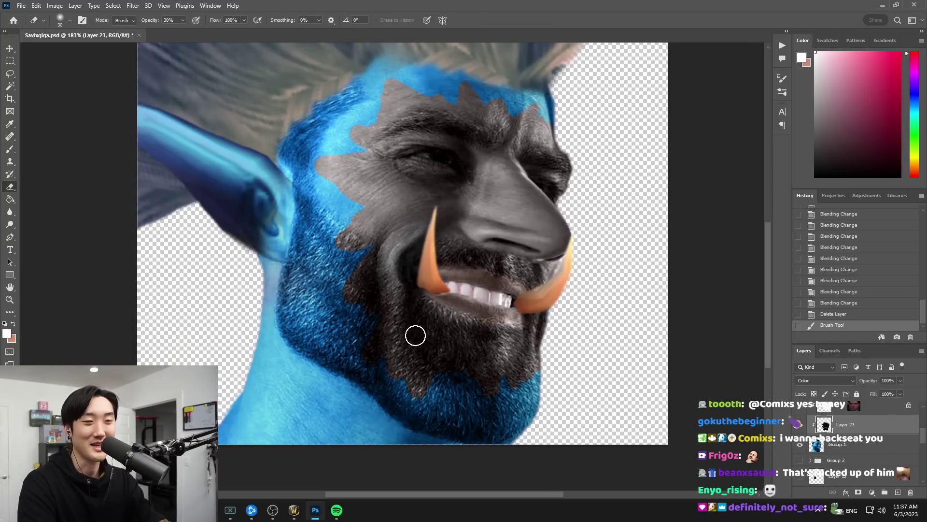
{"action": "key", "text": "bracketleft"}
{"action": "key", "text": "bracketleft"}
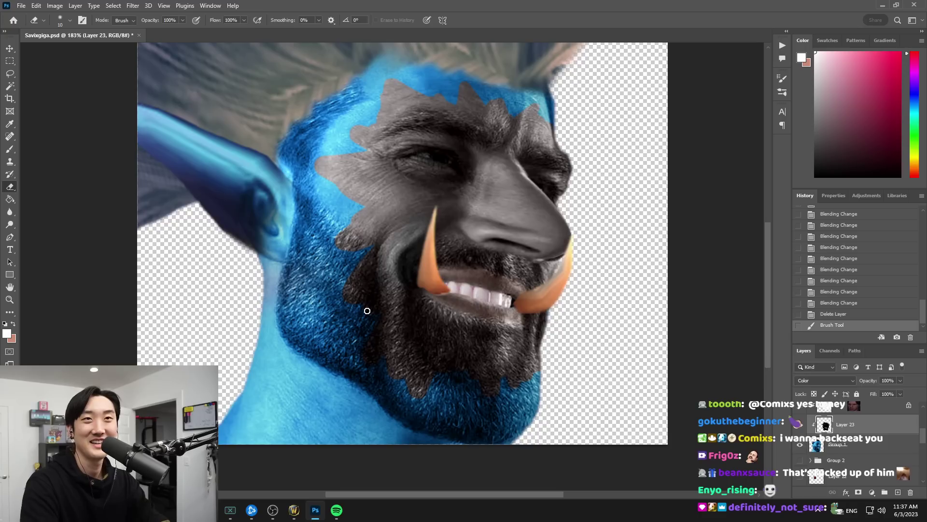
{"action": "left_click_drag", "start_coordinate": [381, 373], "coordinate": [365, 371]}
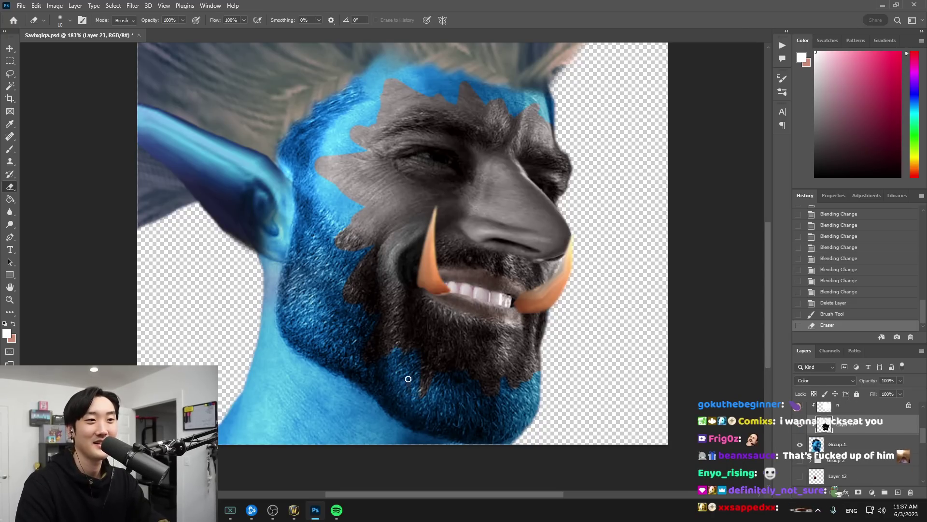
{"action": "mouse_move", "coordinate": [475, 377]}
{"action": "left_mouse_down"}
{"action": "mouse_move", "coordinate": [468, 397]}
{"action": "mouse_move", "coordinate": [489, 414]}
{"action": "left_mouse_up"}
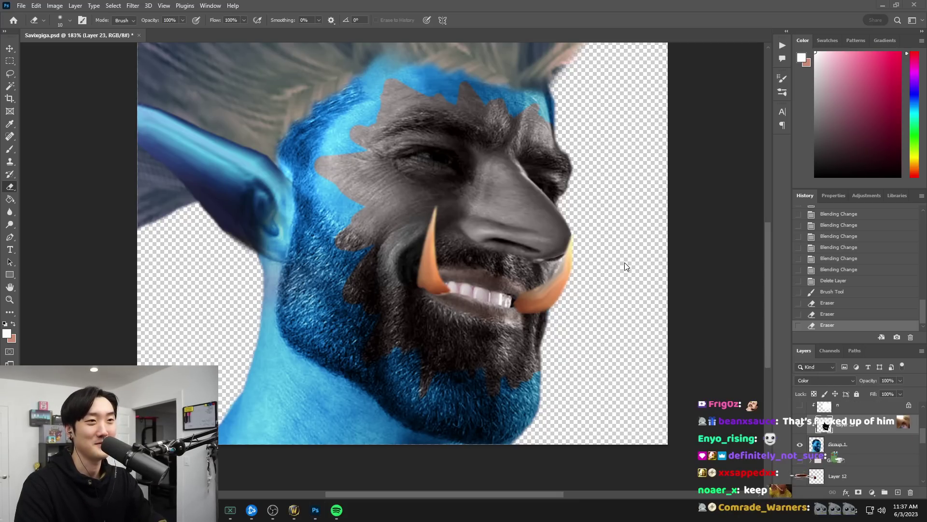
Increase the contrast of the hair on Layer 16 with Levels, setting the input levels to 18, 1.03 and 204
{"action": "scroll", "coordinate": [624, 268], "scroll_direction": "down", "scroll_amount": 3}
{"action": "scroll", "coordinate": [624, 269], "scroll_direction": "down", "scroll_amount": 2}
{"action": "left_click_drag", "start_coordinate": [655, 263], "coordinate": [555, 305]}
{"action": "scroll", "coordinate": [554, 305], "scroll_direction": "up", "scroll_amount": 2}
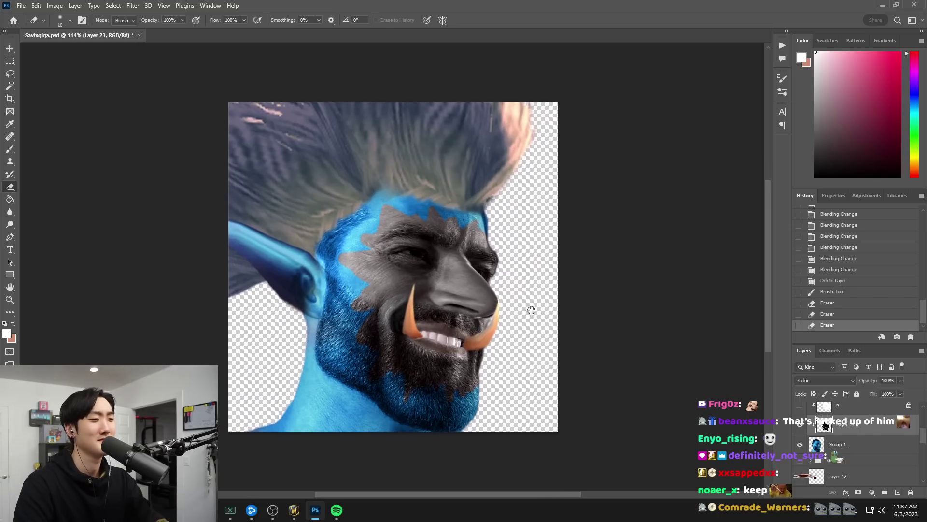
{"action": "scroll", "coordinate": [881, 438], "scroll_direction": "up", "scroll_amount": 3}
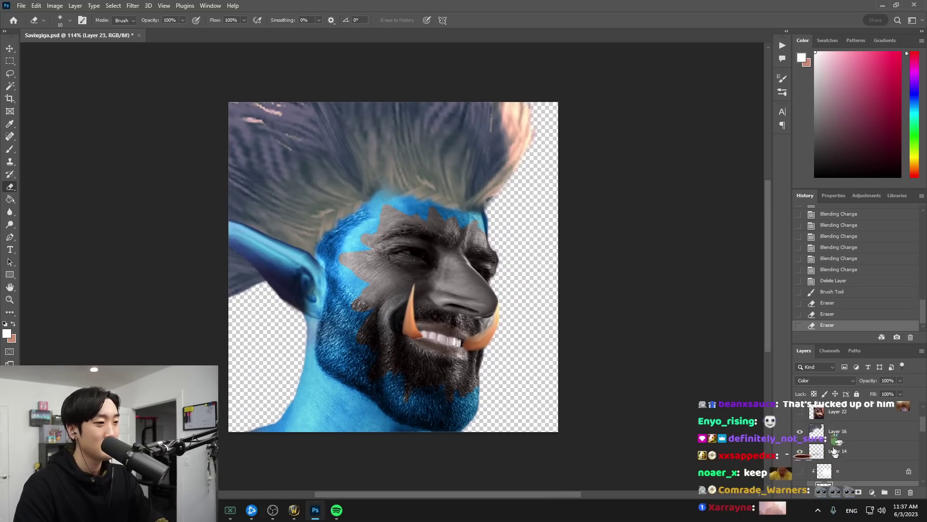
{"action": "left_click", "coordinate": [832, 431]}
{"action": "key", "text": "ctrl+l"}
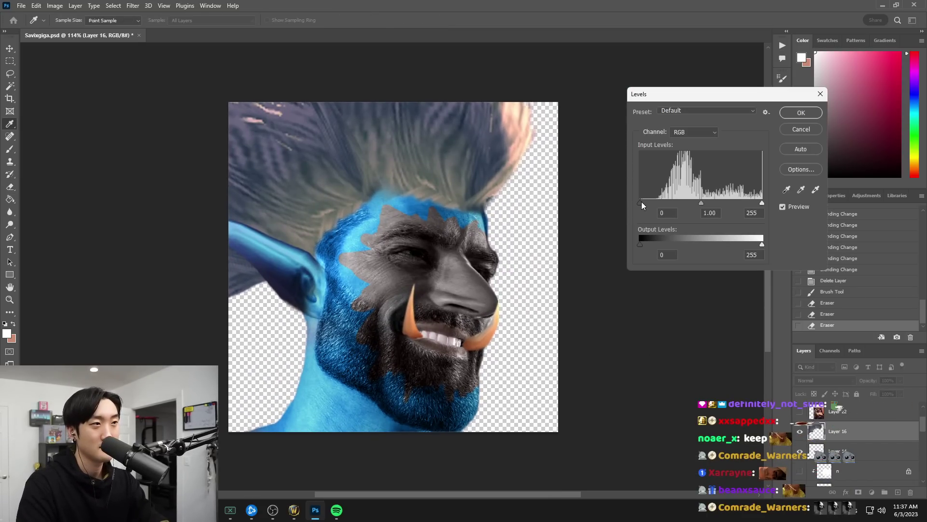
{"action": "left_click_drag", "start_coordinate": [641, 202], "coordinate": [649, 204]}
{"action": "left_click_drag", "start_coordinate": [761, 204], "coordinate": [691, 204]}
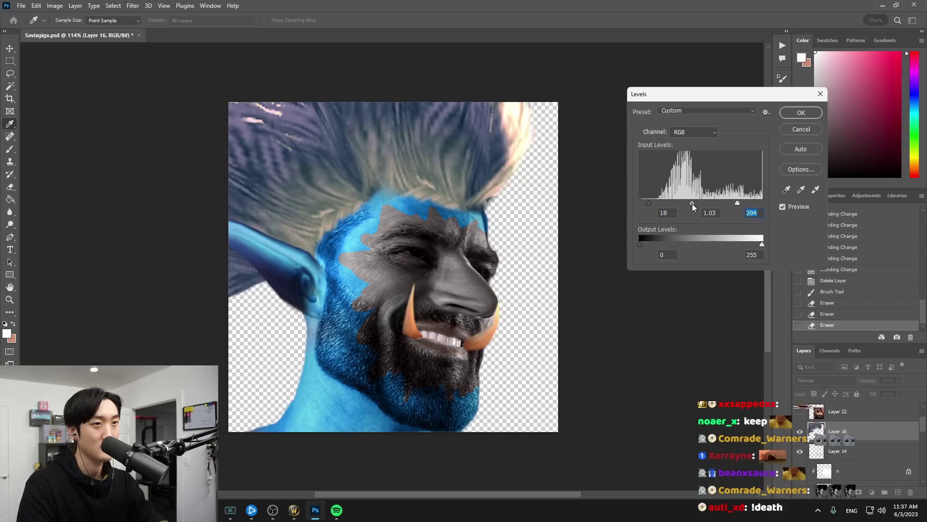
{"action": "left_click", "coordinate": [802, 112]}
{"action": "key", "text": "e"}
Switch to World of Warcraft, examine the troll character's face markings up close, and return to Photoshop
{"action": "scroll", "coordinate": [451, 329], "scroll_direction": "up", "scroll_amount": 3}
{"action": "left_click_drag", "start_coordinate": [510, 345], "coordinate": [501, 315]}
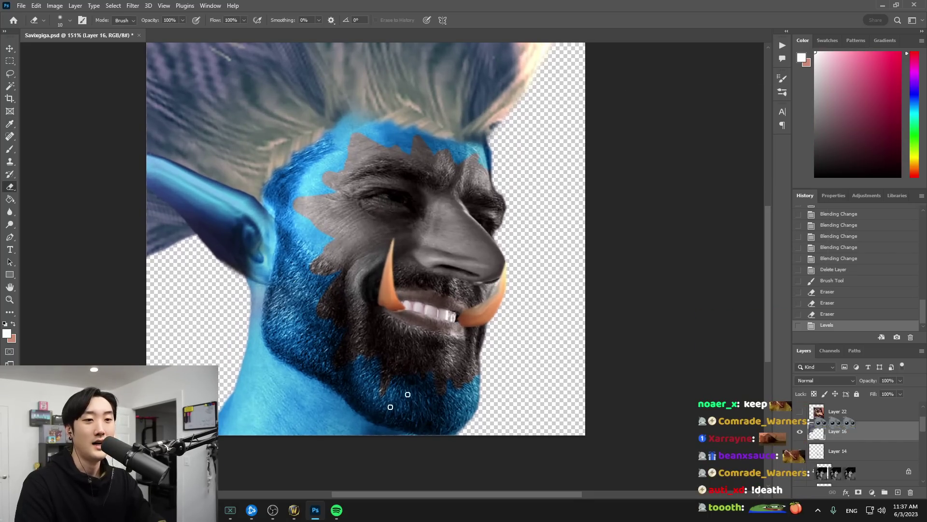
{"action": "left_click", "coordinate": [300, 514]}
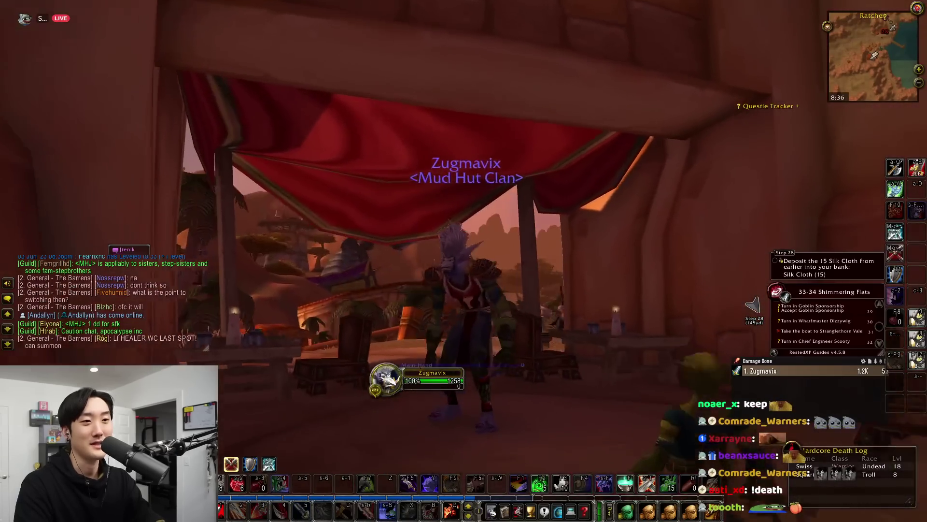
{"action": "left_click_drag", "start_coordinate": [509, 325], "coordinate": [565, 319]}
{"action": "scroll", "coordinate": [509, 325], "scroll_direction": "up", "scroll_amount": 5}
{"action": "scroll", "coordinate": [509, 325], "scroll_direction": "down", "scroll_amount": 2}
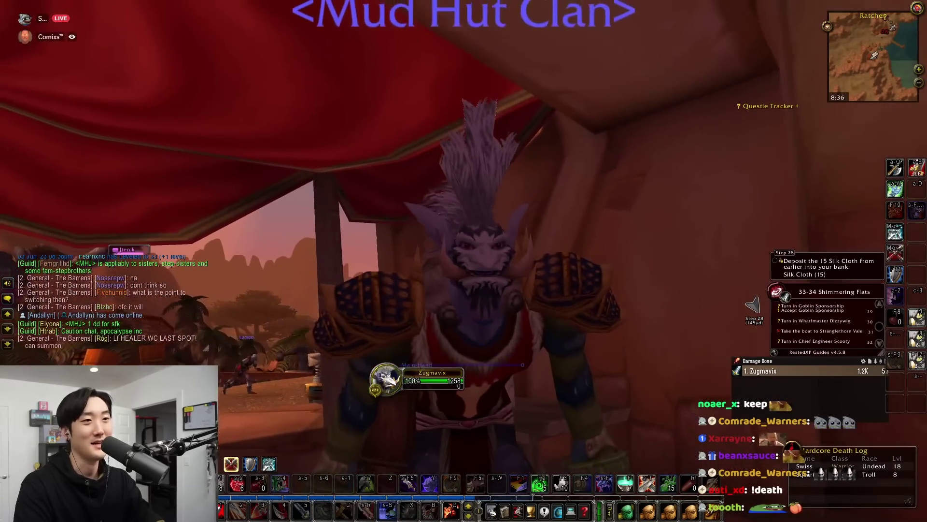
{"action": "left_click_drag", "start_coordinate": [509, 325], "coordinate": [517, 321]}
{"action": "key", "text": "alt+Tab"}
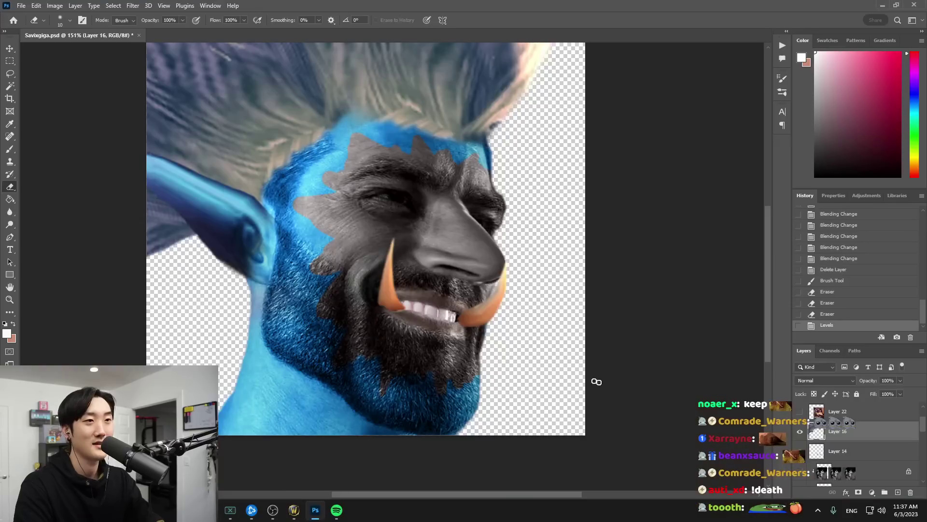
Toggle the visibility of Layer 23 and the Group 1 face layer to compare the portrait with and without them
{"action": "left_click", "coordinate": [643, 330]}
{"action": "scroll", "coordinate": [615, 331], "scroll_direction": "down", "scroll_amount": 2}
{"action": "mouse_move", "coordinate": [554, 297]}
{"action": "left_mouse_down"}
{"action": "mouse_move", "coordinate": [603, 352]}
{"action": "mouse_move", "coordinate": [552, 295]}
{"action": "left_mouse_up"}
{"action": "scroll", "coordinate": [361, 239], "scroll_direction": "up", "scroll_amount": 3}
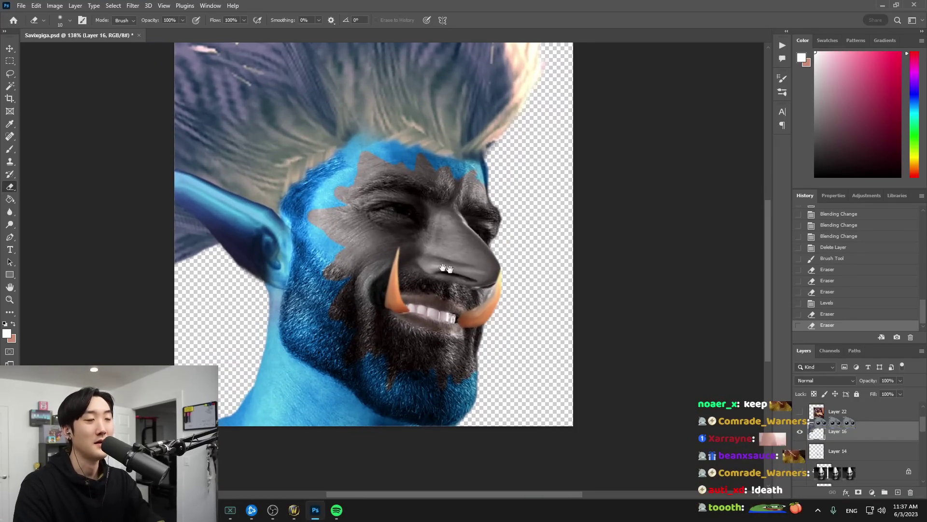
{"action": "scroll", "coordinate": [836, 443], "scroll_direction": "down", "scroll_amount": 3}
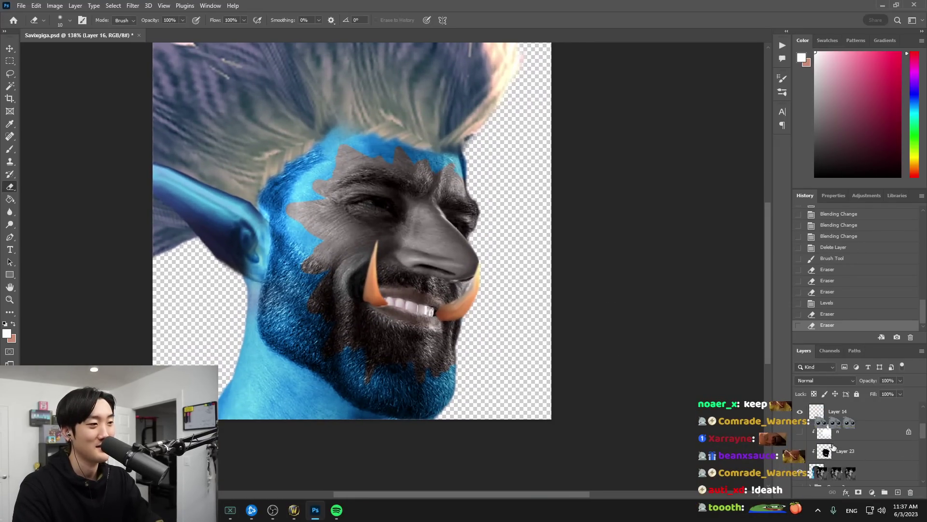
{"action": "scroll", "coordinate": [836, 444], "scroll_direction": "up", "scroll_amount": 1}
{"action": "left_click", "coordinate": [846, 451]}
{"action": "left_click", "coordinate": [800, 452]}
{"action": "left_click", "coordinate": [800, 451]}
{"action": "left_click", "coordinate": [800, 476]}
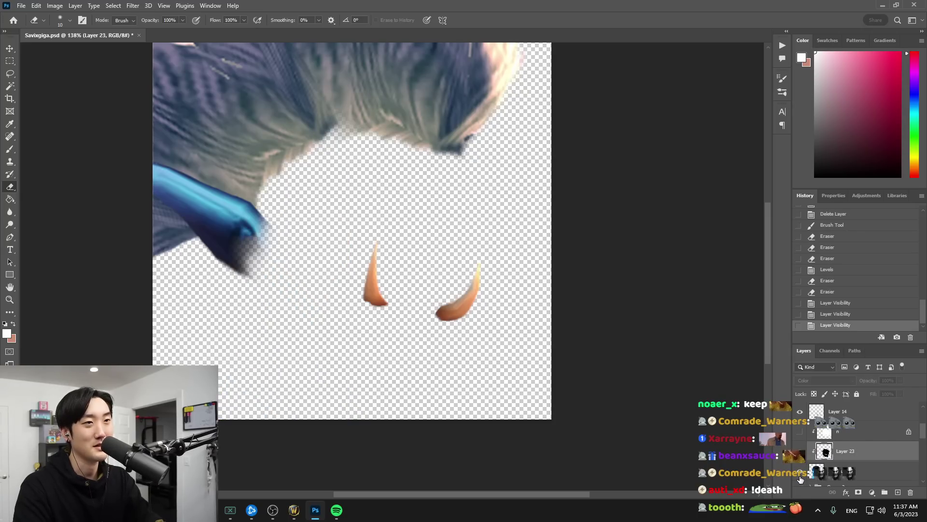
{"action": "left_click", "coordinate": [800, 476]}
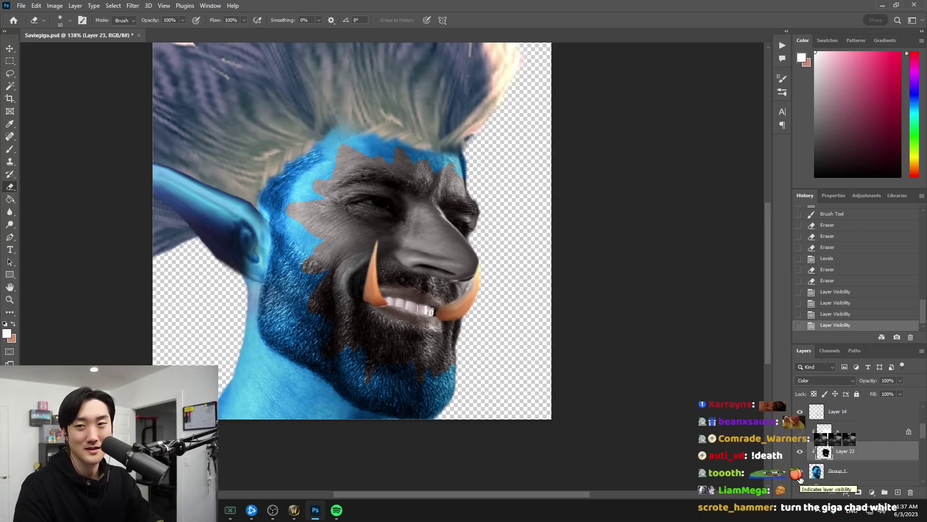
{"action": "left_click", "coordinate": [842, 475]}
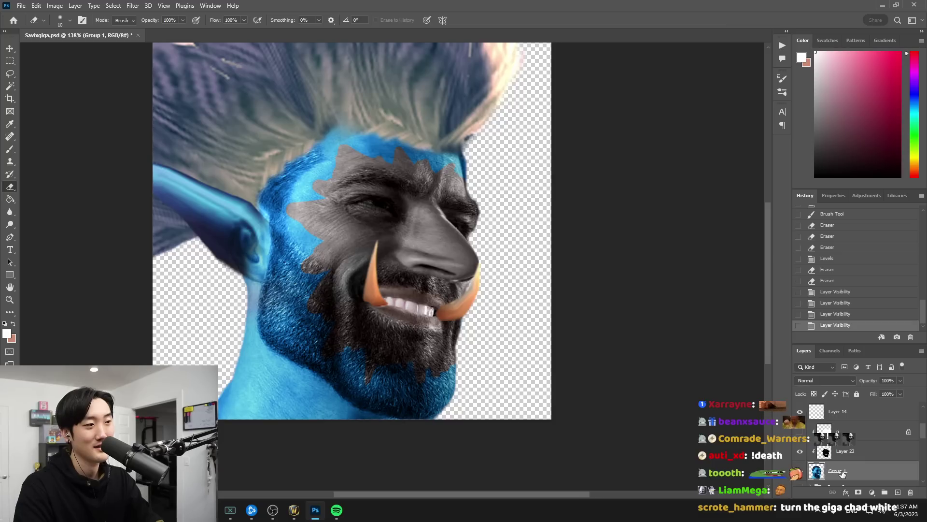
{"action": "key", "text": "ctrl+l"}
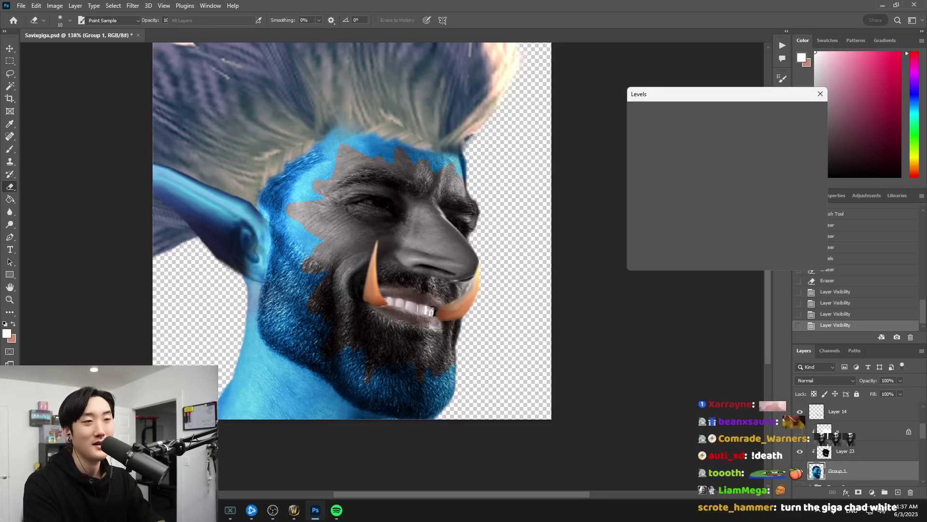
{"action": "left_click_drag", "start_coordinate": [700, 204], "coordinate": [745, 204]}
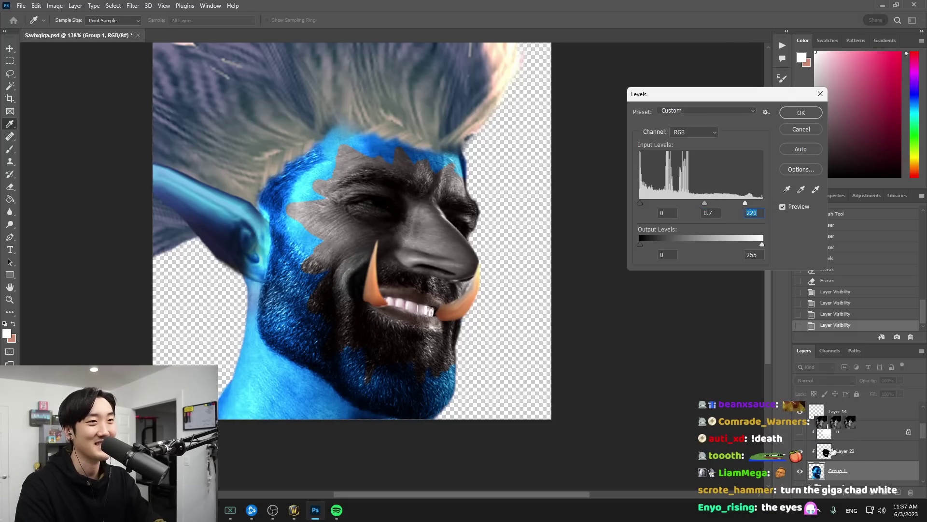
{"action": "key", "text": "Escape"}
{"action": "key", "text": "e"}
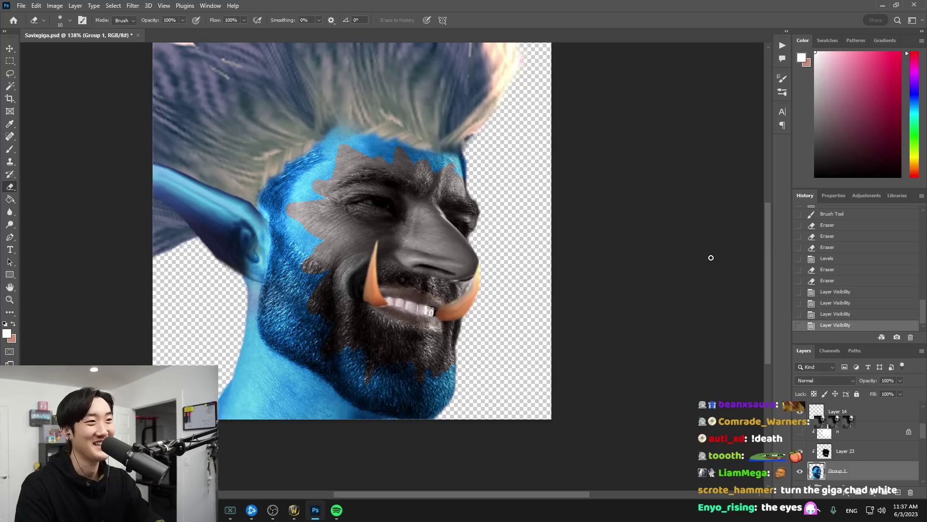
Hide the tusks on Layer 14 and compare the face with Layer 23 and the Group 1 layer switched off and on
{"action": "left_click", "coordinate": [836, 451]}
{"action": "left_click", "coordinate": [819, 476]}
{"action": "left_click", "coordinate": [800, 451]}
{"action": "left_click", "coordinate": [800, 411]}
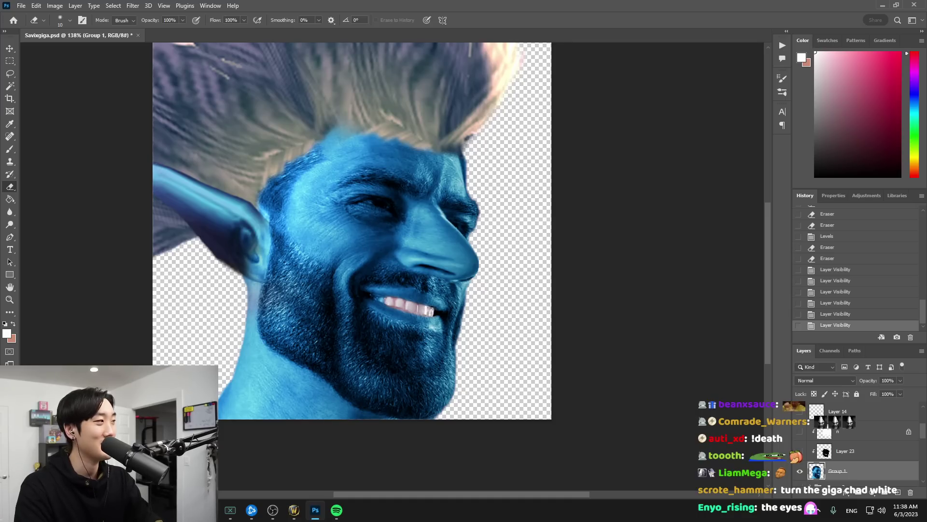
{"action": "left_click", "coordinate": [800, 451]}
{"action": "left_click", "coordinate": [844, 451]}
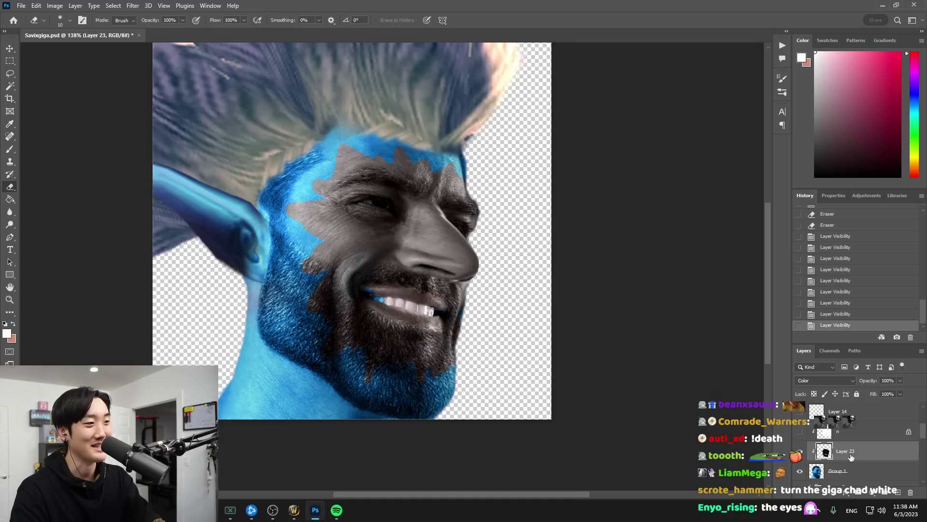
{"action": "left_click", "coordinate": [801, 470]}
{"action": "left_click", "coordinate": [801, 471]}
Lasso the jagged outline of the dark face marking on the Group 1 layer and copy the selection to a new layer
{"action": "left_click", "coordinate": [840, 471]}
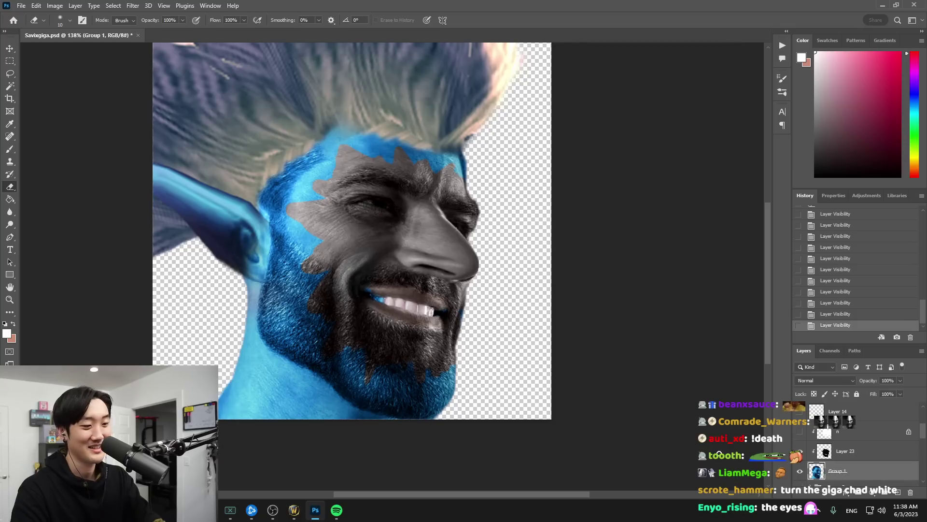
{"action": "key", "text": "l"}
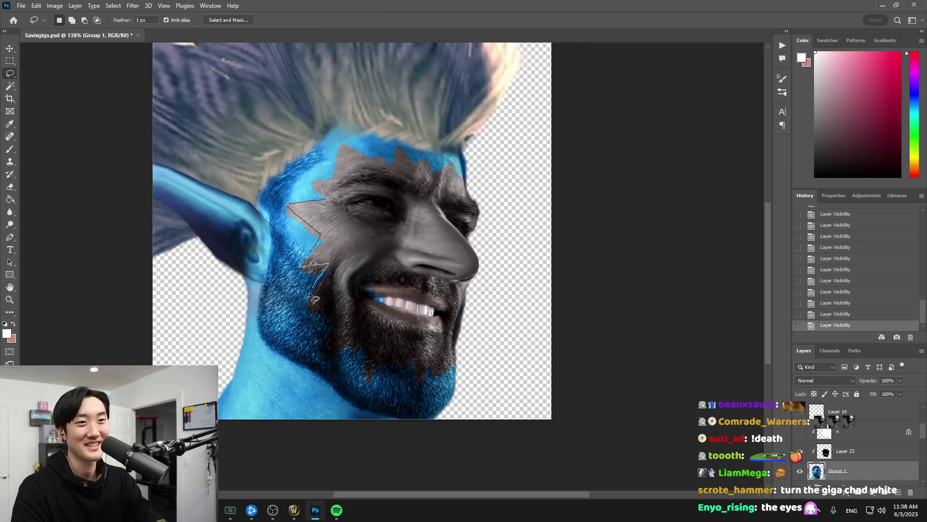
{"action": "mouse_move", "coordinate": [331, 349]}
{"action": "left_mouse_down"}
{"action": "mouse_move", "coordinate": [353, 342]}
{"action": "mouse_move", "coordinate": [365, 374]}
{"action": "mouse_move", "coordinate": [384, 354]}
{"action": "mouse_move", "coordinate": [395, 371]}
{"action": "mouse_move", "coordinate": [410, 358]}
{"action": "mouse_move", "coordinate": [420, 377]}
{"action": "mouse_move", "coordinate": [451, 353]}
{"action": "mouse_move", "coordinate": [462, 357]}
{"action": "mouse_move", "coordinate": [489, 238]}
{"action": "left_mouse_up"}
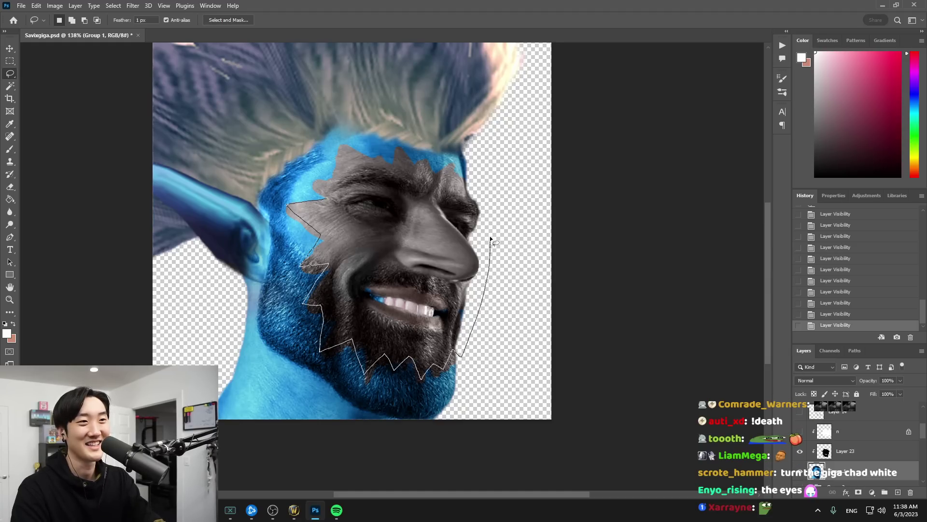
{"action": "mouse_move", "coordinate": [479, 194]}
{"action": "left_mouse_down"}
{"action": "mouse_move", "coordinate": [455, 161]}
{"action": "mouse_move", "coordinate": [435, 174]}
{"action": "mouse_move", "coordinate": [425, 157]}
{"action": "mouse_move", "coordinate": [414, 168]}
{"action": "mouse_move", "coordinate": [400, 149]}
{"action": "mouse_move", "coordinate": [393, 163]}
{"action": "mouse_move", "coordinate": [344, 148]}
{"action": "mouse_move", "coordinate": [333, 181]}
{"action": "mouse_move", "coordinate": [309, 183]}
{"action": "mouse_move", "coordinate": [324, 196]}
{"action": "left_mouse_up"}
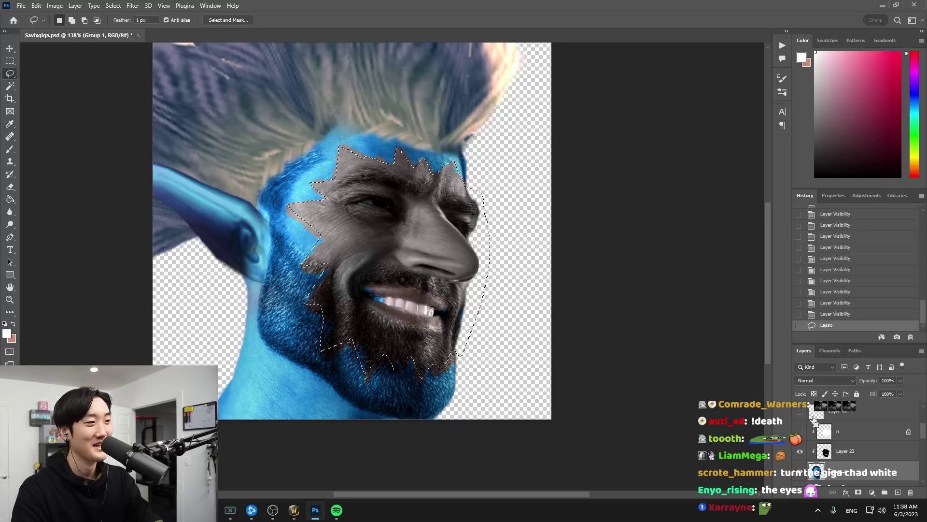
{"action": "key", "text": "ctrl+j"}
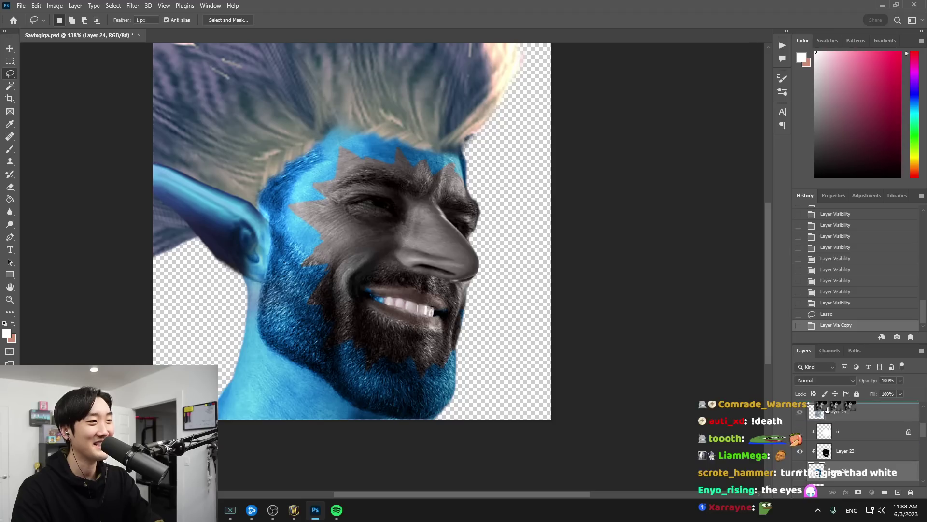
Move the copied face layer above layer n and hide Layer 23, leaving the copy visible
{"action": "left_click_drag", "start_coordinate": [823, 427], "coordinate": [822, 429]}
{"action": "left_click", "coordinate": [800, 431]}
{"action": "left_click", "coordinate": [800, 430]}
{"action": "left_click", "coordinate": [800, 431]}
{"action": "left_click", "coordinate": [800, 470]}
{"action": "left_click", "coordinate": [800, 431]}
{"action": "key", "text": "ctrl+t"}
{"action": "mouse_move", "coordinate": [461, 309]}
{"action": "left_mouse_down"}
{"action": "mouse_move", "coordinate": [544, 322]}
{"action": "mouse_move", "coordinate": [486, 289]}
{"action": "left_mouse_up"}
{"action": "key", "text": "Escape"}
{"action": "key", "text": "l"}
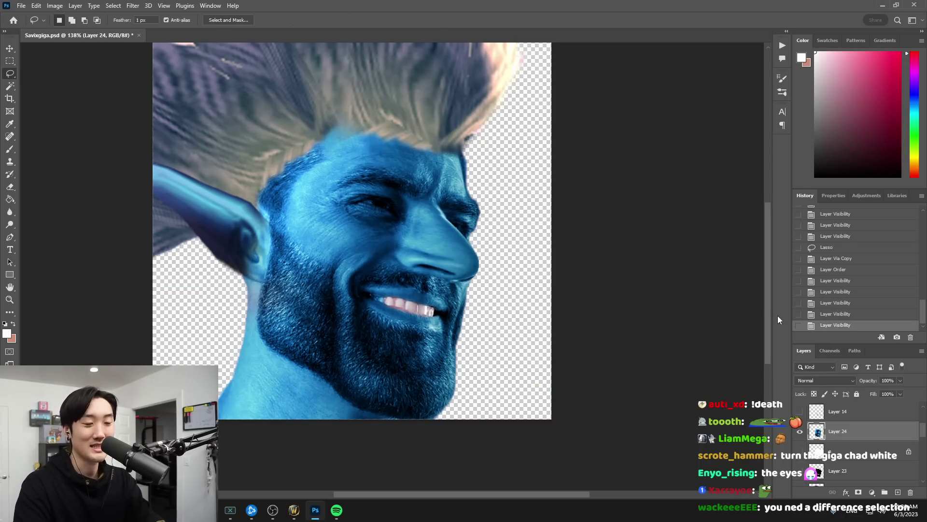
{"action": "key", "text": "ctrl+b"}
{"action": "left_click_drag", "start_coordinate": [666, 145], "coordinate": [706, 144]}
{"action": "left_click", "coordinate": [602, 192]}
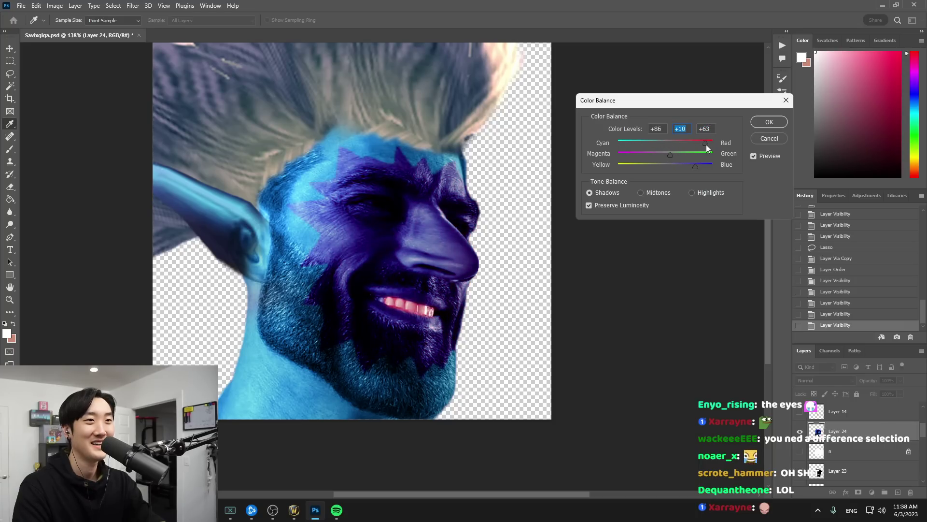
{"action": "left_click", "coordinate": [693, 192]}
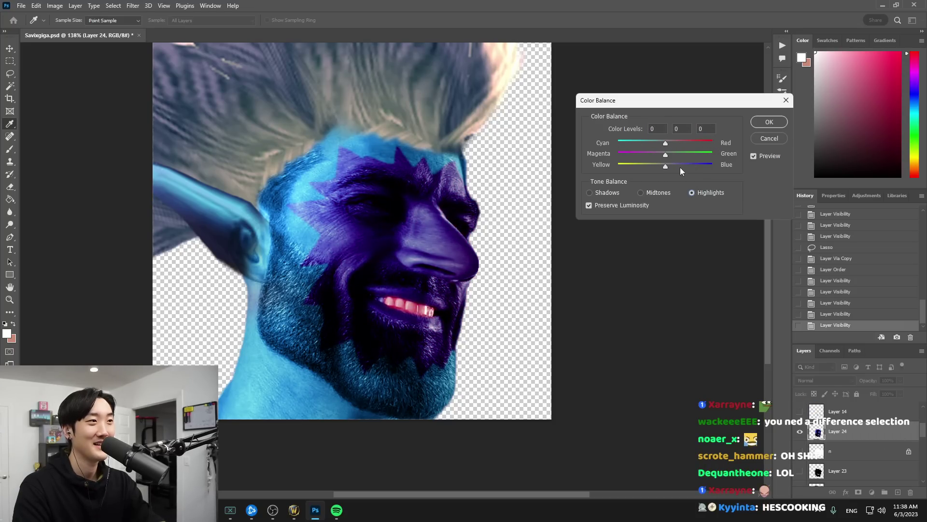
{"action": "left_click_drag", "start_coordinate": [671, 165], "coordinate": [729, 144]}
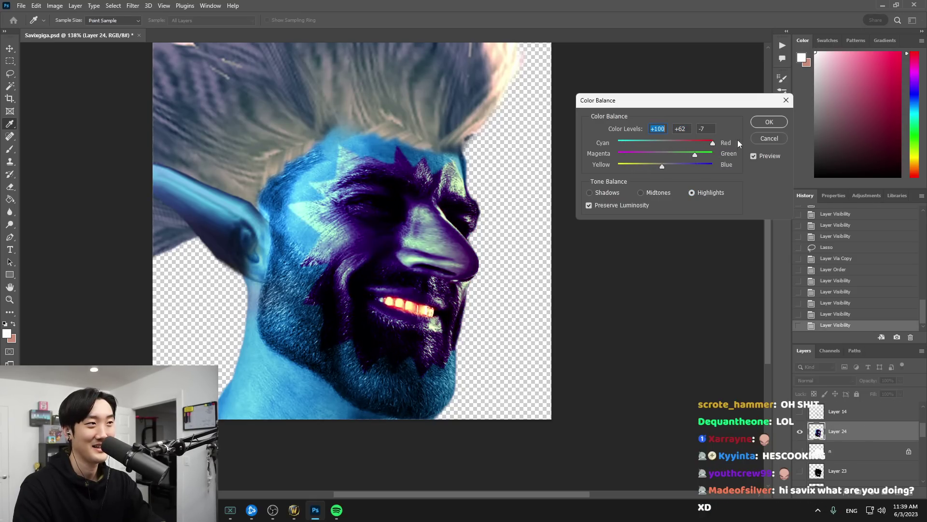
{"action": "left_click", "coordinate": [772, 138]}
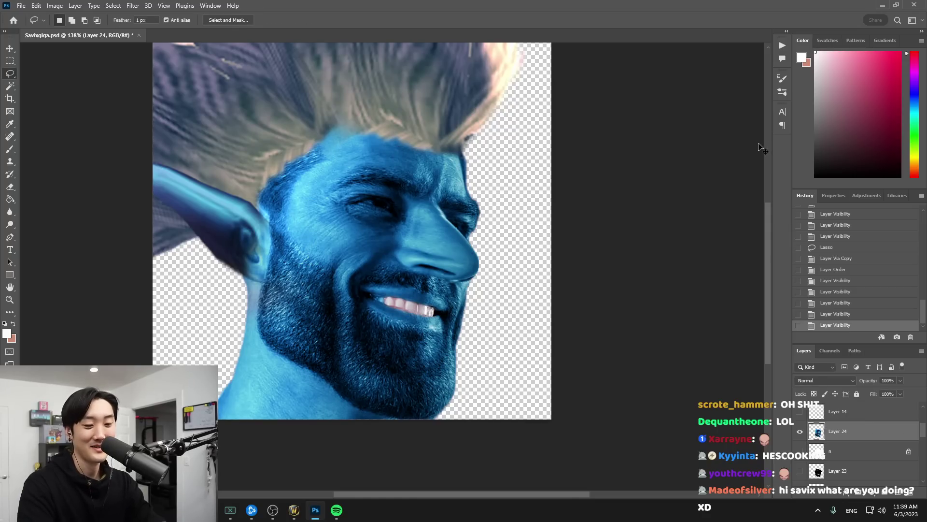
Fully desaturate the copied face marking on Layer 24 with Hue/Saturation, setting saturation to -100
{"action": "key", "text": "ctrl+u"}
{"action": "left_click_drag", "start_coordinate": [681, 182], "coordinate": [585, 184]}
{"action": "key", "text": "Escape"}
{"action": "key", "text": "ctrl+u"}
{"action": "left_click_drag", "start_coordinate": [681, 182], "coordinate": [628, 184]}
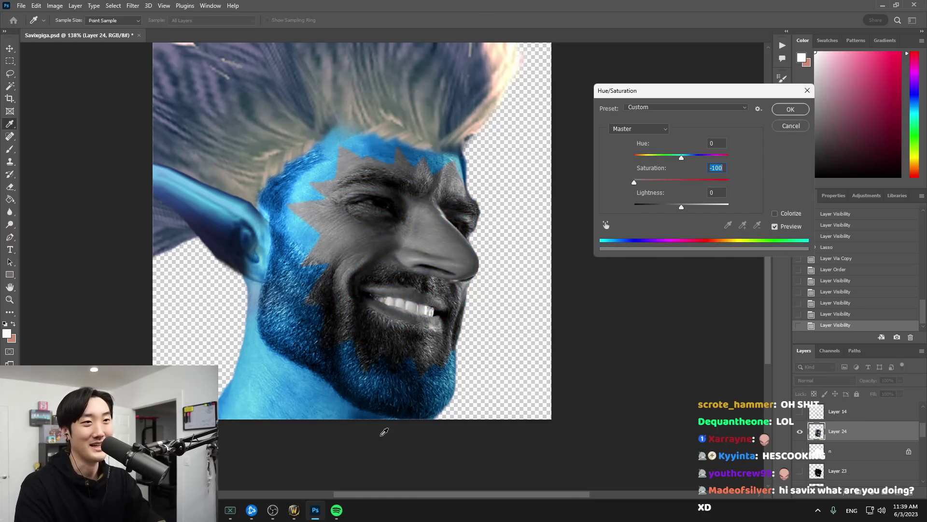
{"action": "left_click", "coordinate": [295, 510]}
{"action": "key", "text": "Escape"}
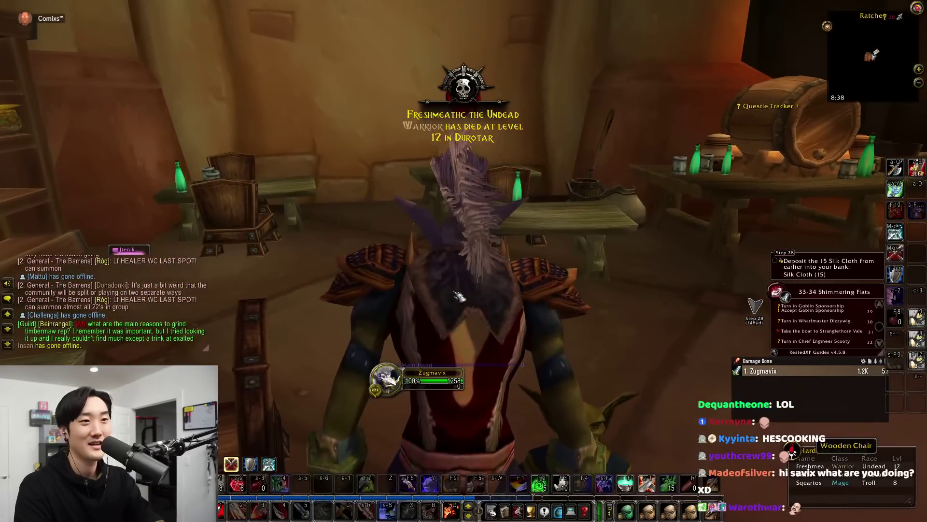
{"action": "key", "text": "alt+Tab"}
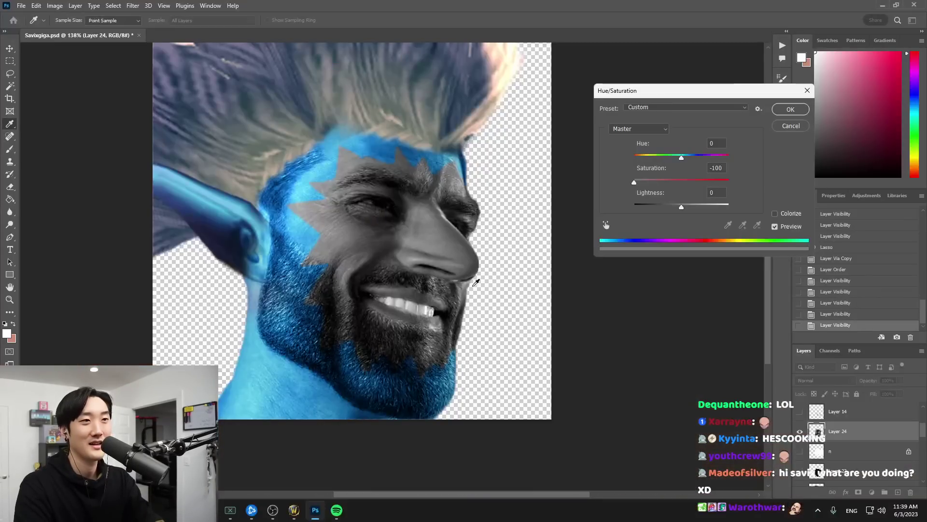
{"action": "left_click", "coordinate": [790, 110]}
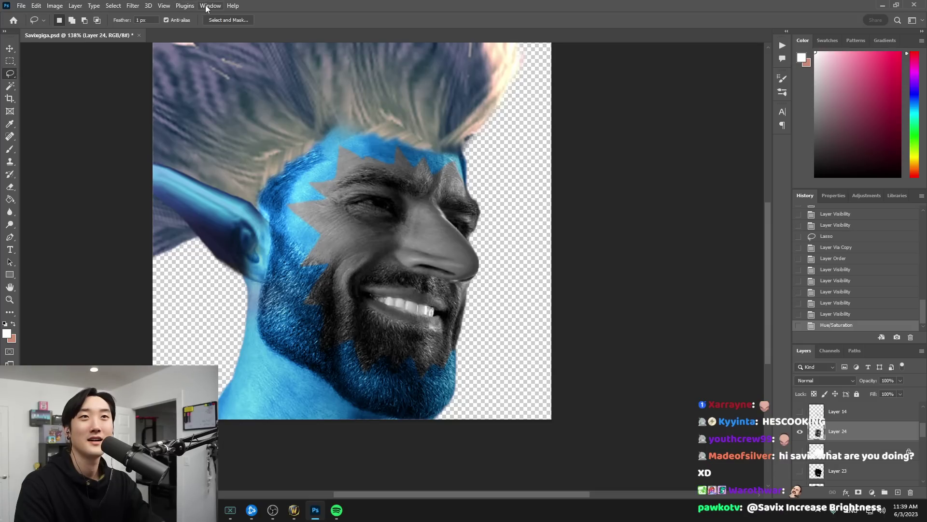
{"action": "key", "text": "ctrl+b"}
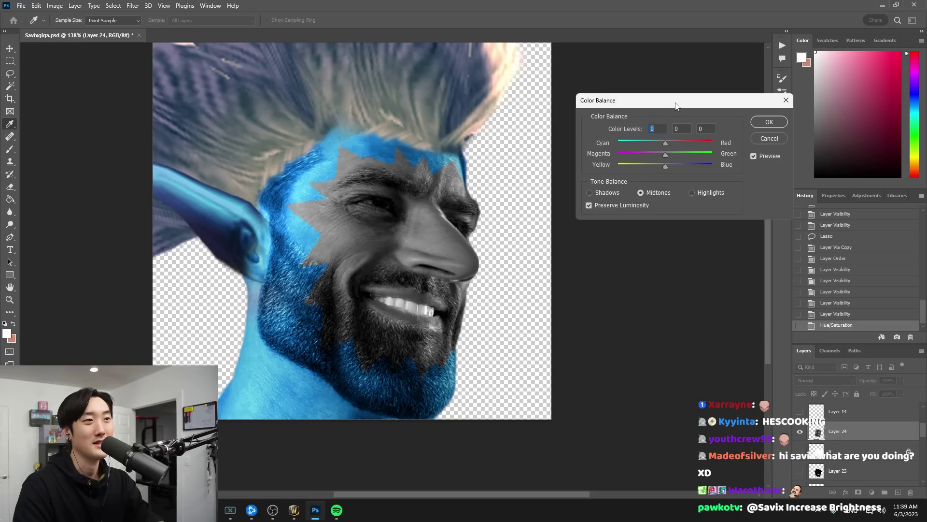
{"action": "left_click_drag", "start_coordinate": [675, 106], "coordinate": [629, 109]}
{"action": "left_click", "coordinate": [730, 105]}
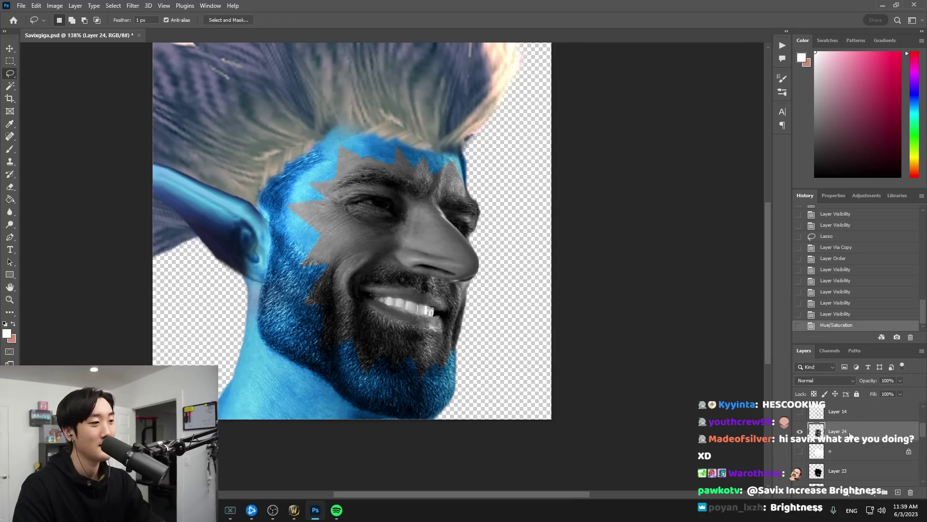
{"action": "left_click", "coordinate": [847, 495]}
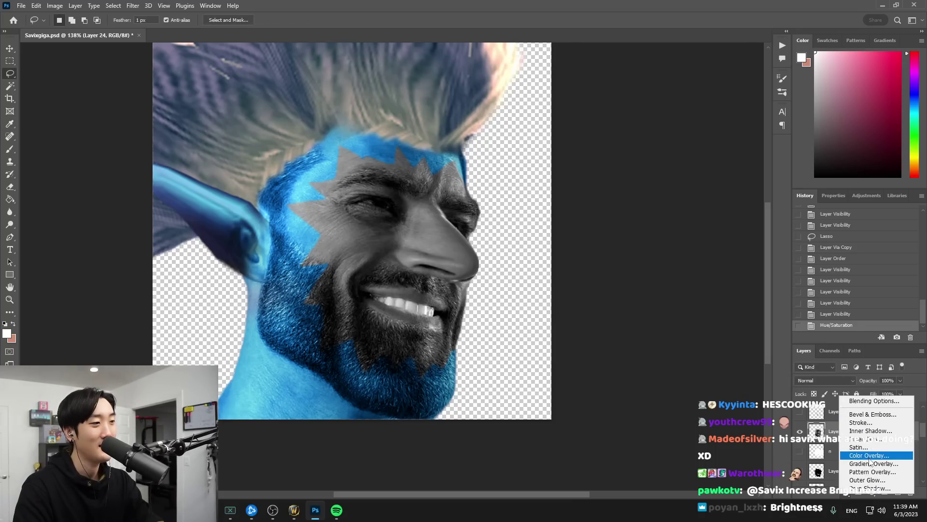
{"action": "left_click", "coordinate": [874, 495]}
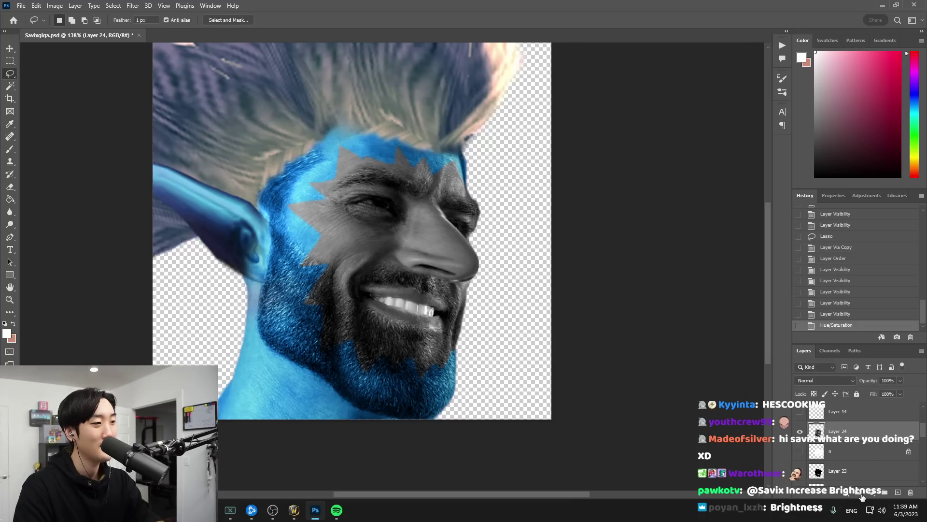
{"action": "left_click", "coordinate": [876, 494]}
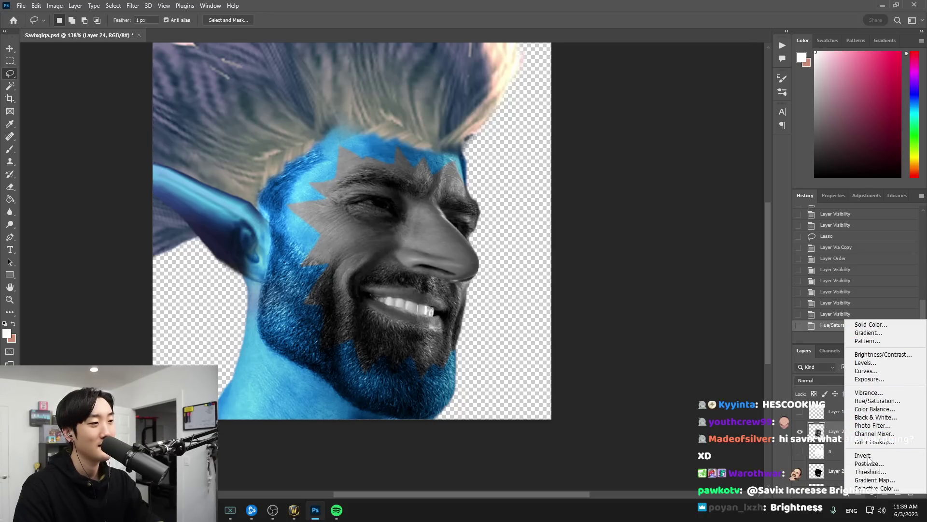
{"action": "left_click", "coordinate": [819, 493]}
{"action": "left_click", "coordinate": [850, 493]}
{"action": "left_click", "coordinate": [850, 494]}
Add a Gradient Map adjustment above Layer 24 and clip it to that layer
{"action": "left_click", "coordinate": [873, 493]}
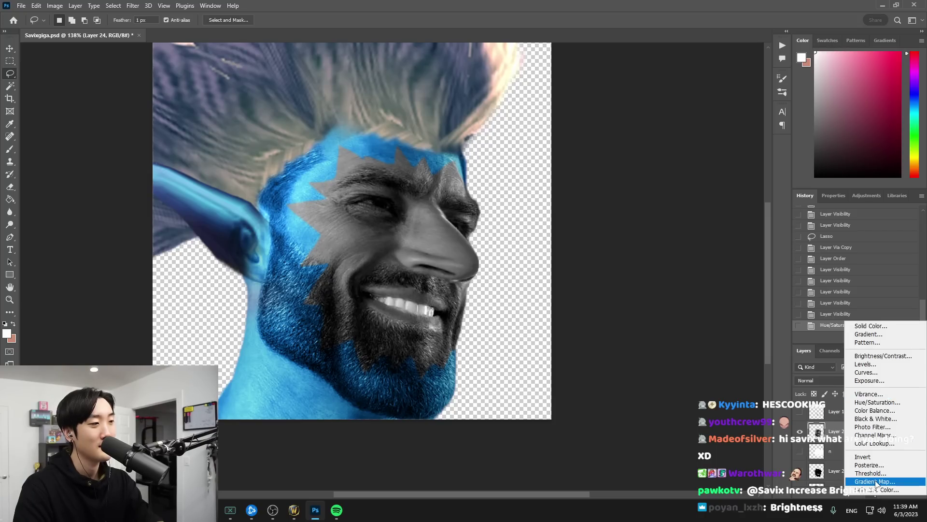
{"action": "left_click", "coordinate": [875, 481]}
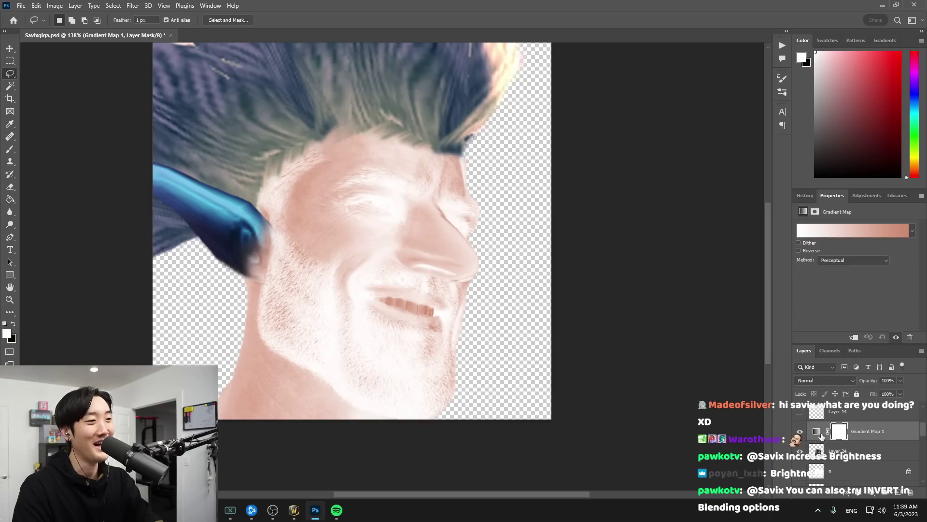
{"action": "right_click", "coordinate": [872, 426]}
{"action": "left_click", "coordinate": [833, 202]}
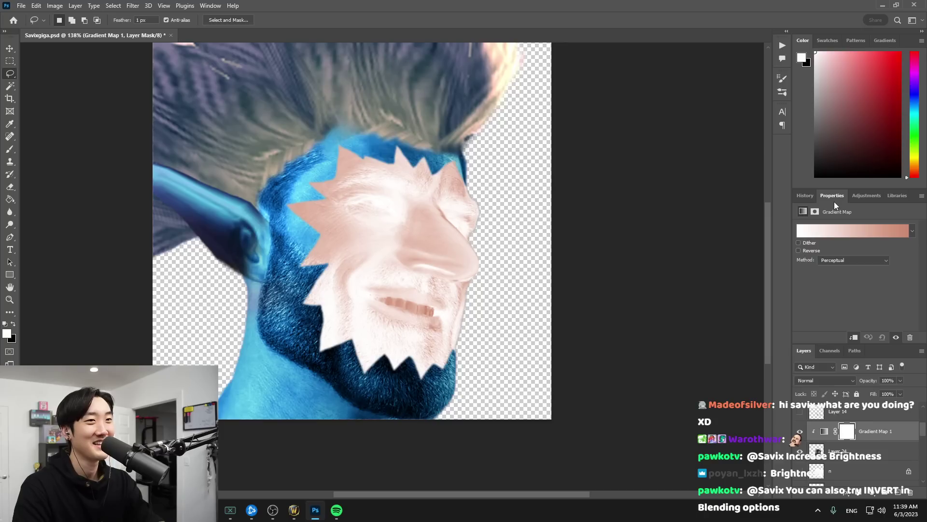
{"action": "left_click", "coordinate": [824, 432]}
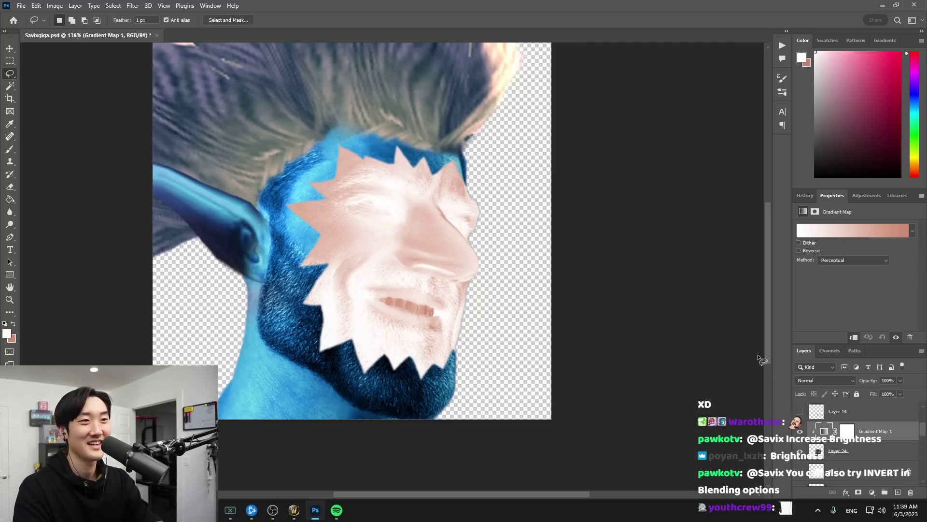
{"action": "right_click", "coordinate": [826, 428]}
{"action": "left_click", "coordinate": [822, 441]}
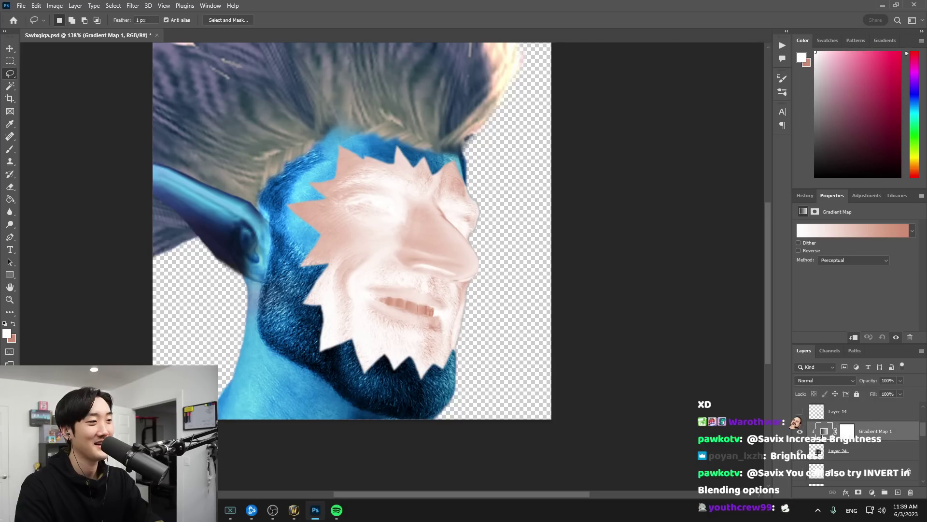
{"action": "double_click", "coordinate": [850, 434]}
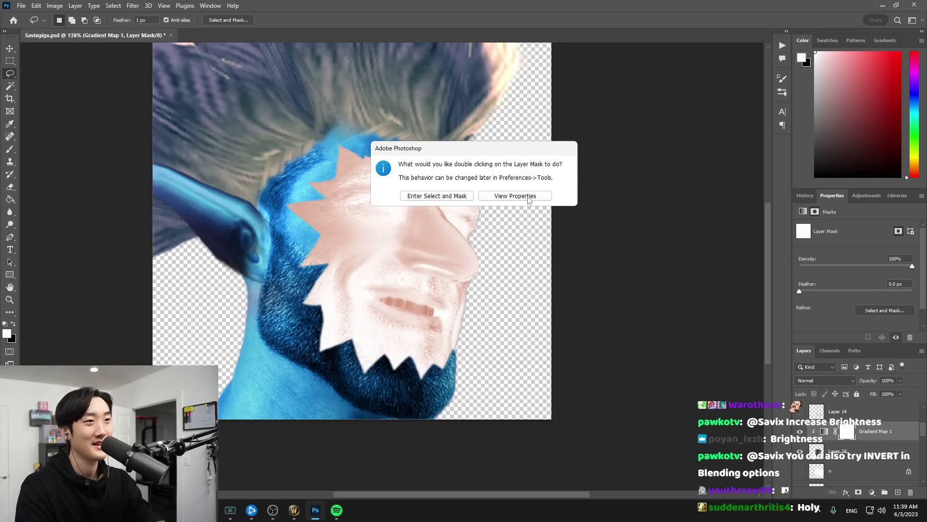
{"action": "left_click", "coordinate": [531, 196]}
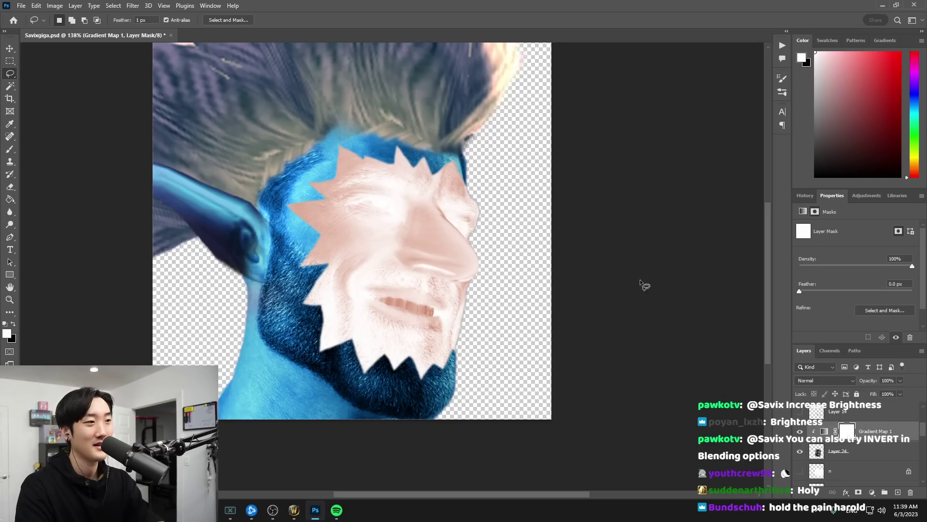
Turn on Reverse for the Gradient Map adjustment on the face marking
{"action": "left_click", "coordinate": [824, 430]}
{"action": "left_click", "coordinate": [913, 231]}
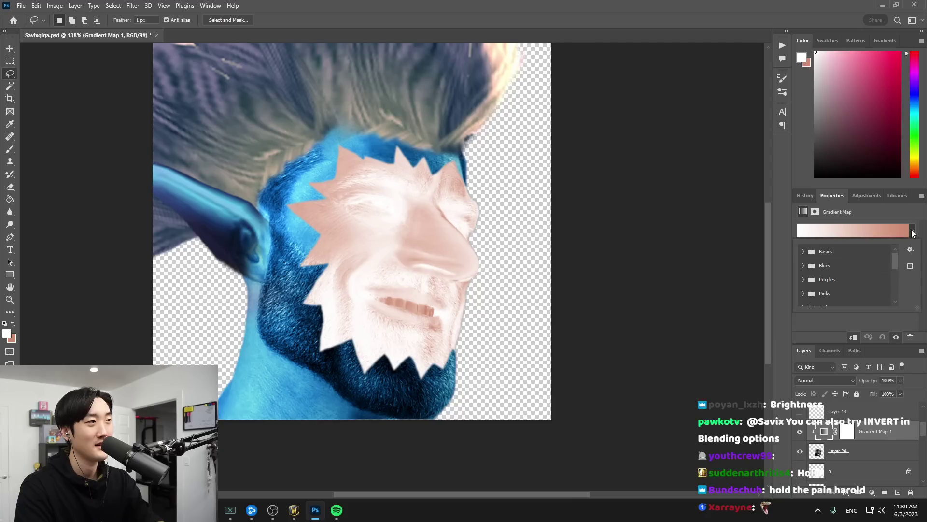
{"action": "left_click", "coordinate": [913, 233]}
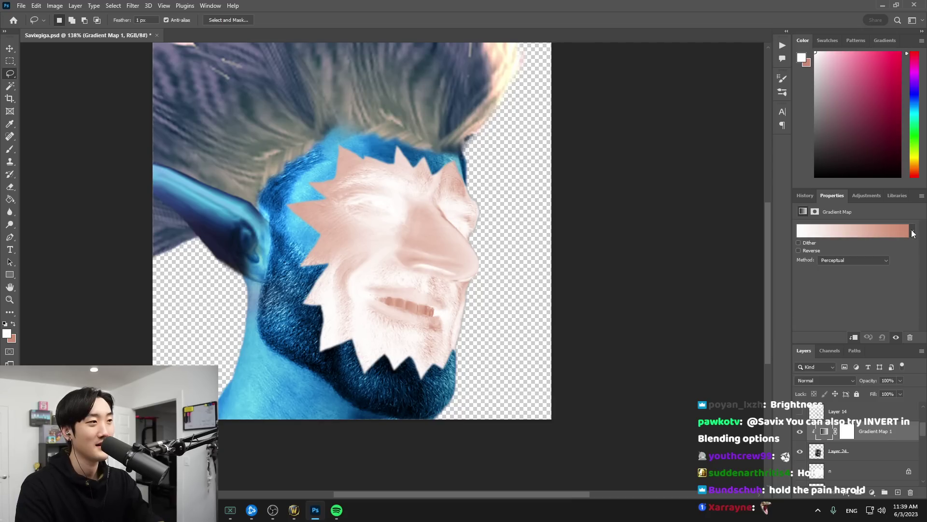
{"action": "left_click", "coordinate": [798, 251]}
{"action": "left_click", "coordinate": [799, 251]}
{"action": "left_click", "coordinate": [799, 251]}
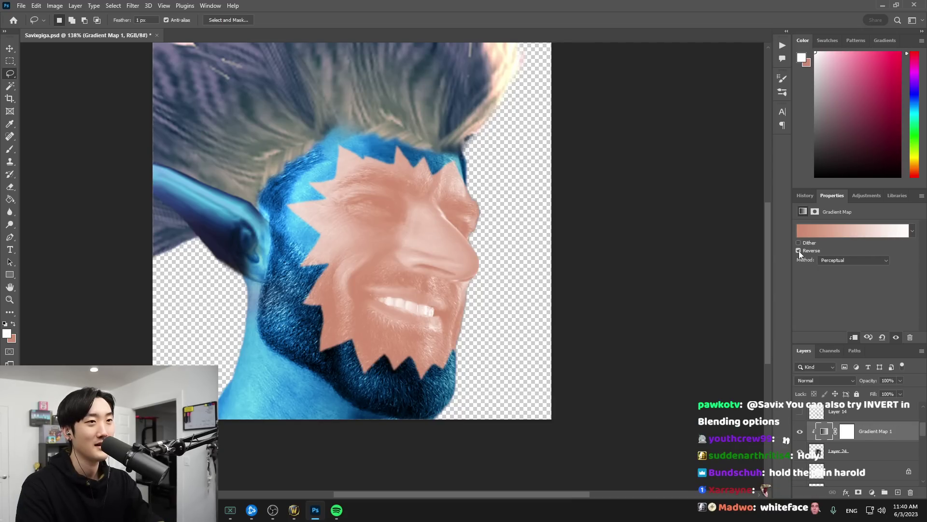
Edit the gradient map's gradient and change its salmon end stop to black (000000)
{"action": "left_click", "coordinate": [889, 231]}
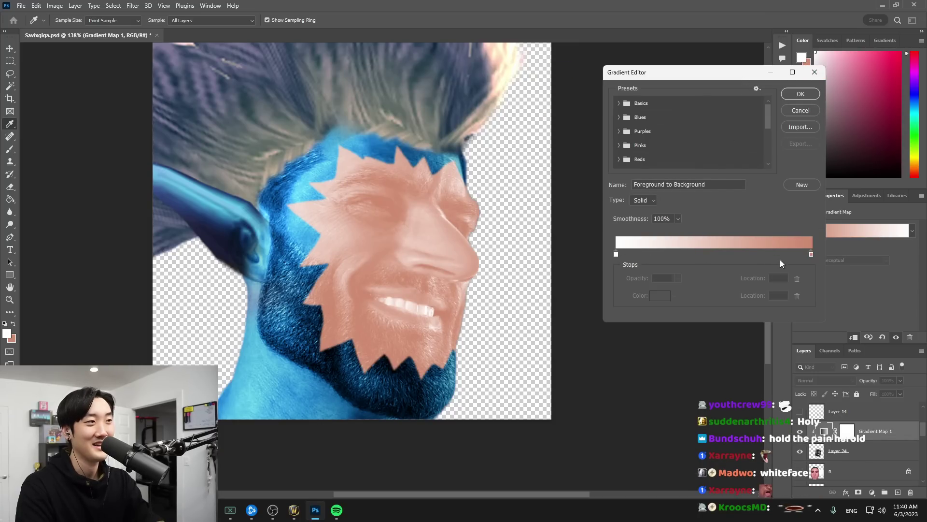
{"action": "left_click", "coordinate": [811, 255]}
{"action": "mouse_move", "coordinate": [721, 255]}
{"action": "left_mouse_down"}
{"action": "mouse_move", "coordinate": [760, 254]}
{"action": "mouse_move", "coordinate": [700, 255]}
{"action": "mouse_move", "coordinate": [721, 257]}
{"action": "left_mouse_up"}
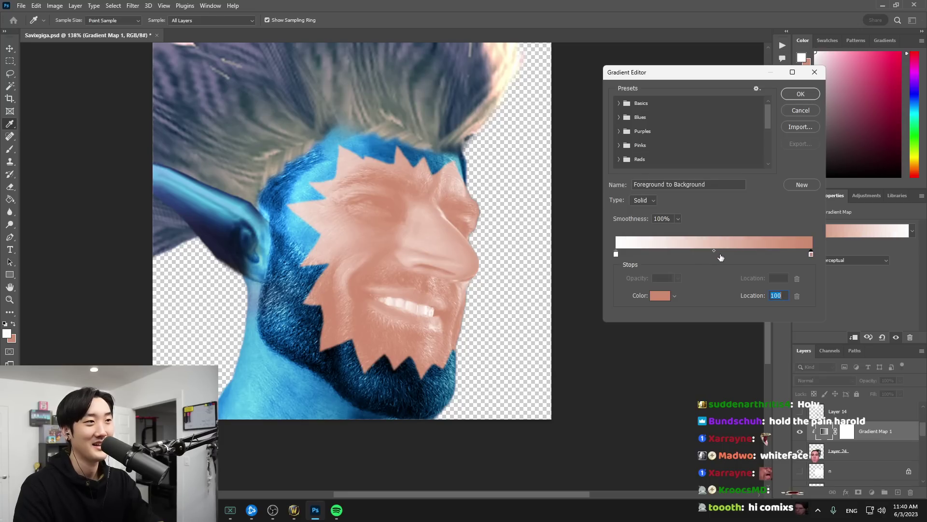
{"action": "double_click", "coordinate": [811, 254]}
{"action": "left_click_drag", "start_coordinate": [442, 189], "coordinate": [476, 245]}
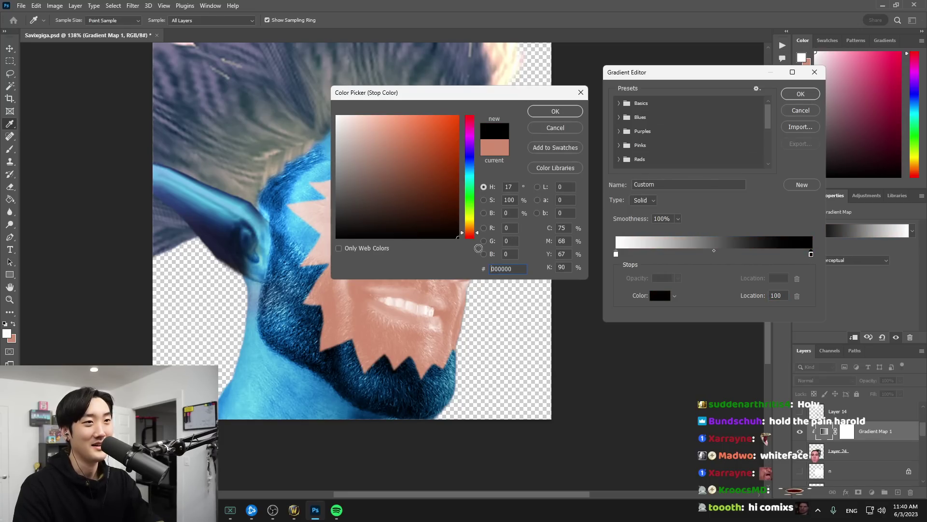
{"action": "left_click", "coordinate": [564, 111]}
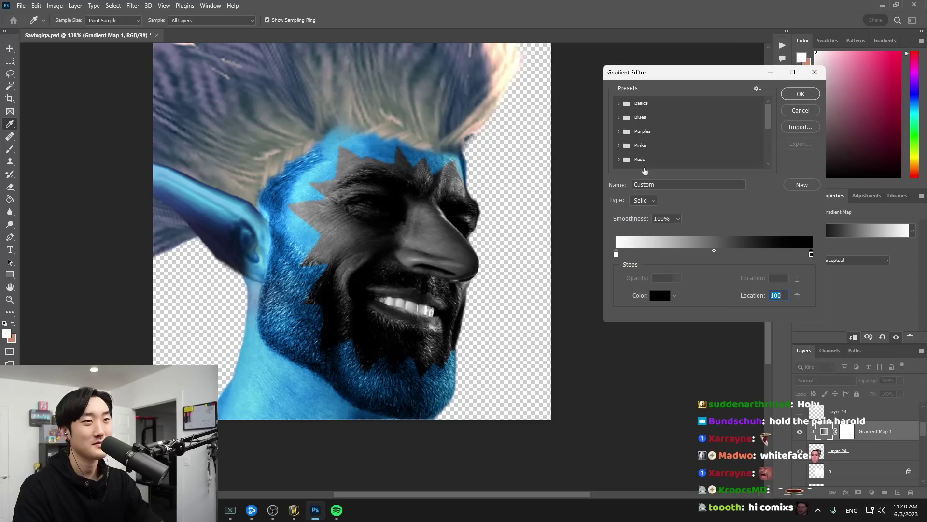
{"action": "double_click", "coordinate": [616, 254]}
{"action": "left_click_drag", "start_coordinate": [483, 91], "coordinate": [743, 184]}
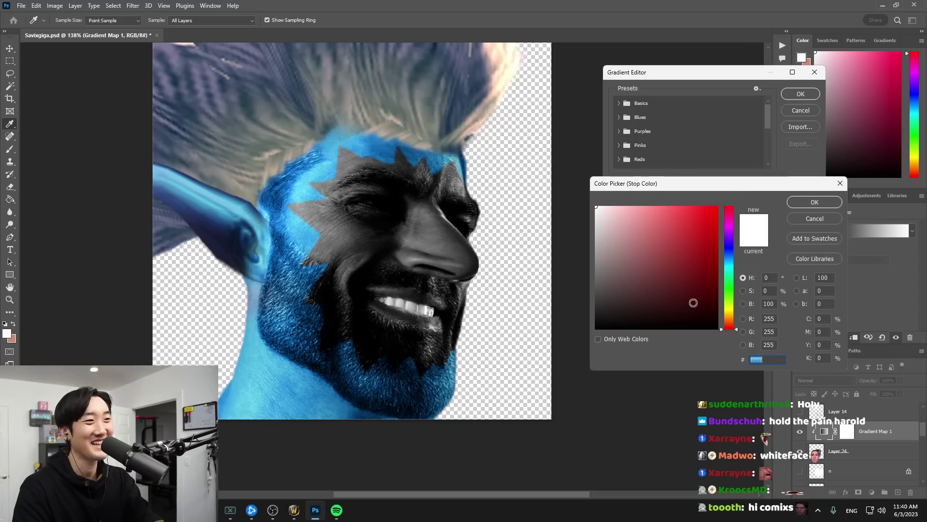
{"action": "left_click", "coordinate": [815, 219]}
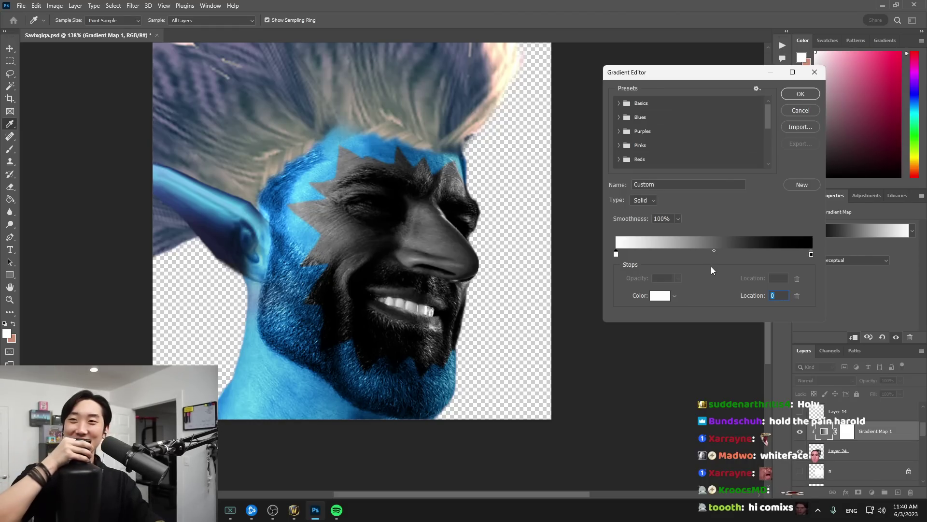
Move the gradient's white stop to location 47, shift the midpoint to 57, and apply the edited gradient
{"action": "left_click_drag", "start_coordinate": [616, 255], "coordinate": [706, 255]}
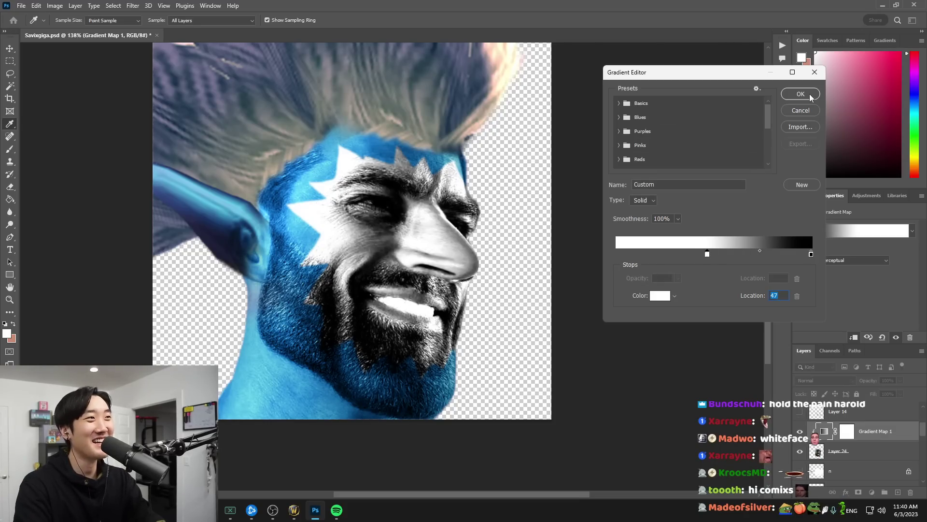
{"action": "left_click_drag", "start_coordinate": [736, 76], "coordinate": [776, 64]}
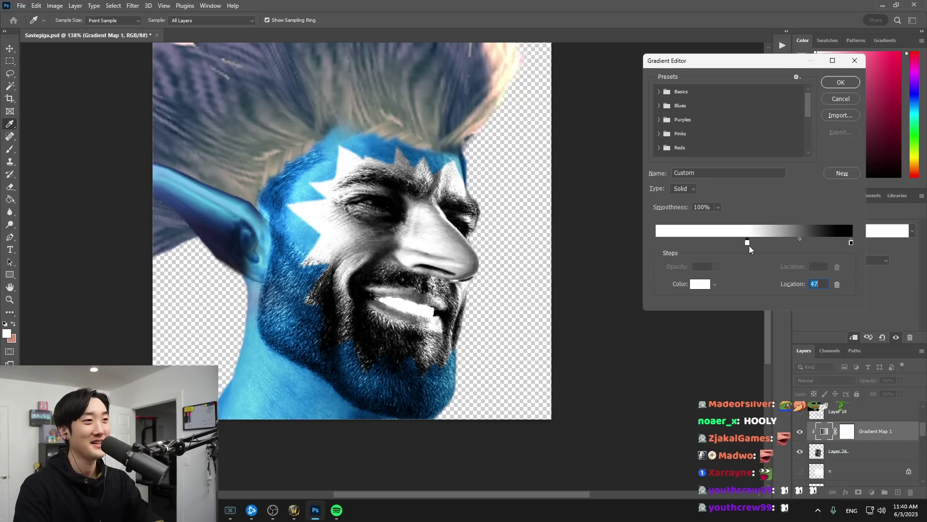
{"action": "mouse_move", "coordinate": [801, 240]}
{"action": "left_mouse_down"}
{"action": "mouse_move", "coordinate": [784, 238]}
{"action": "mouse_move", "coordinate": [807, 236]}
{"action": "mouse_move", "coordinate": [787, 237]}
{"action": "mouse_move", "coordinate": [807, 247]}
{"action": "mouse_move", "coordinate": [794, 239]}
{"action": "mouse_move", "coordinate": [801, 240]}
{"action": "left_mouse_up"}
{"action": "left_click", "coordinate": [804, 240]}
{"action": "left_click", "coordinate": [805, 241]}
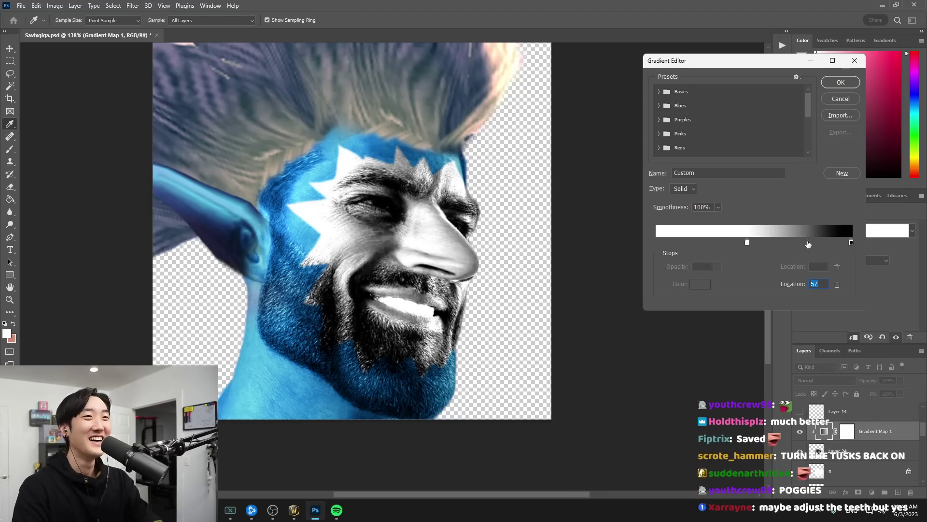
{"action": "type", "text": "100"}
{"action": "key", "text": "Return"}
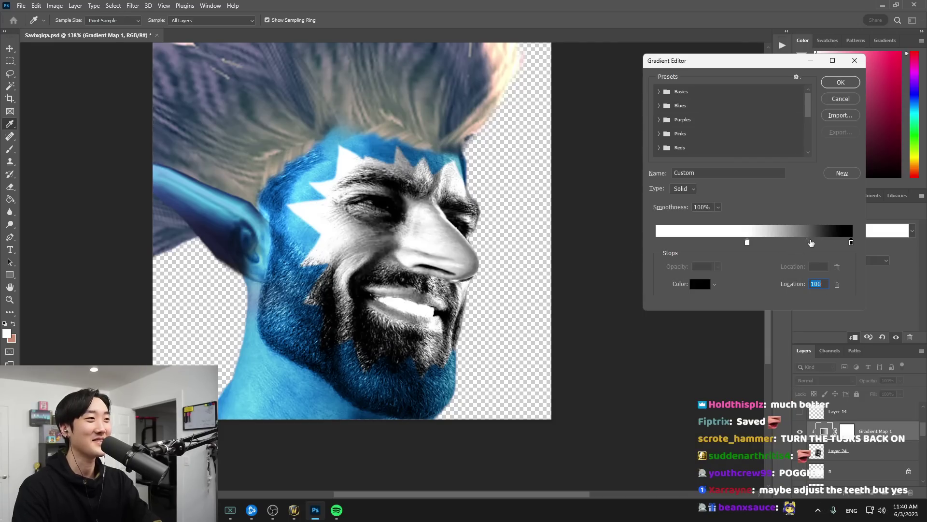
{"action": "left_click", "coordinate": [841, 82]}
{"action": "key", "text": "l"}
{"action": "scroll", "coordinate": [613, 202], "scroll_direction": "down", "scroll_amount": 5}
{"action": "scroll", "coordinate": [548, 274], "scroll_direction": "down", "scroll_amount": 1}
{"action": "scroll", "coordinate": [494, 296], "scroll_direction": "up", "scroll_amount": 6}
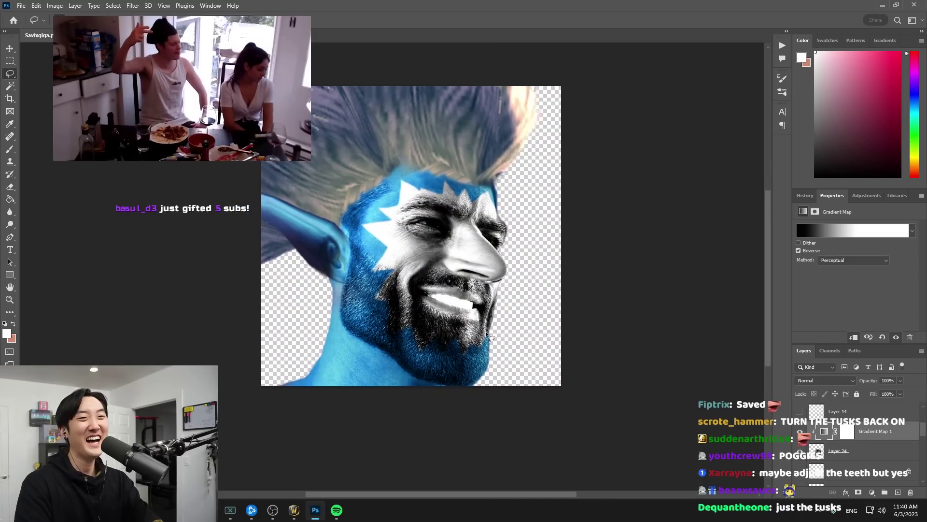
{"action": "left_click_drag", "start_coordinate": [491, 314], "coordinate": [505, 316]}
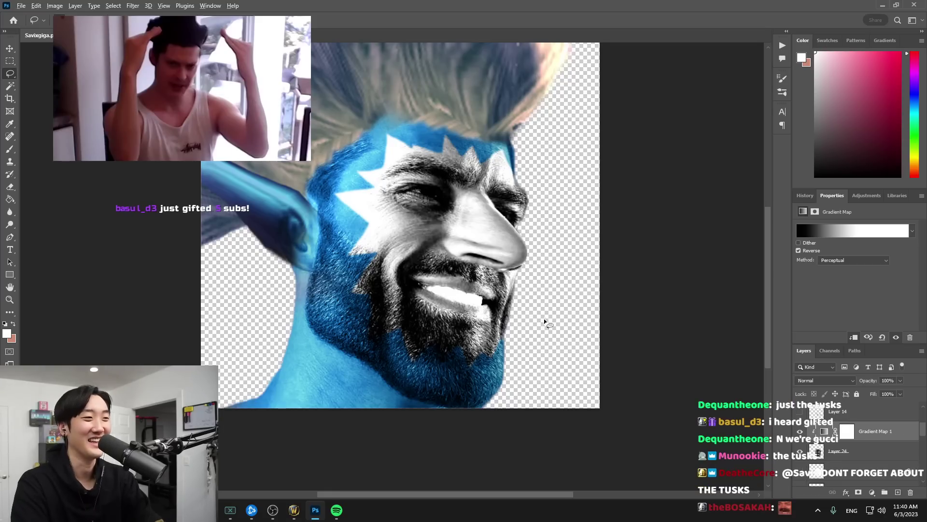
Compare the face marking with its gradient map and with Layer 24 hidden and shown
{"action": "scroll", "coordinate": [543, 318], "scroll_direction": "up", "scroll_amount": 1}
{"action": "left_click", "coordinate": [801, 431]}
{"action": "left_click", "coordinate": [801, 431]}
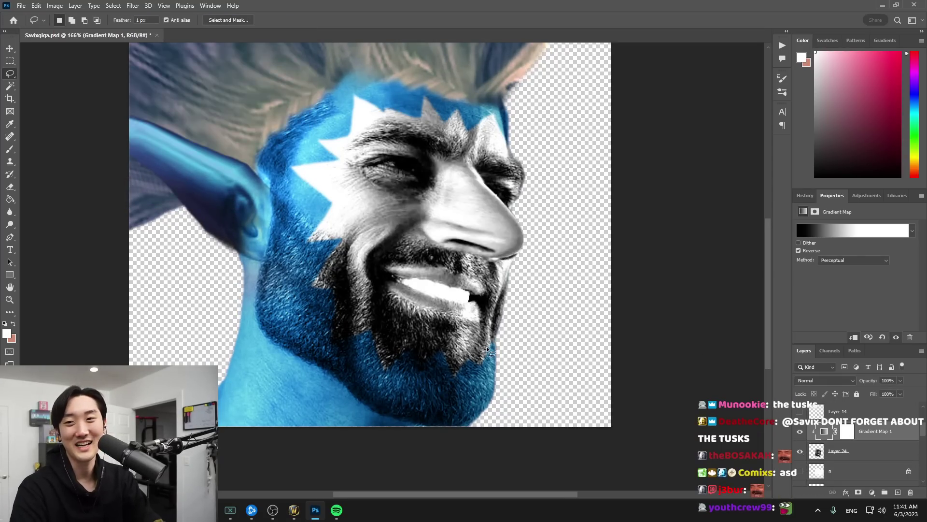
{"action": "scroll", "coordinate": [569, 328], "scroll_direction": "down", "scroll_amount": 2}
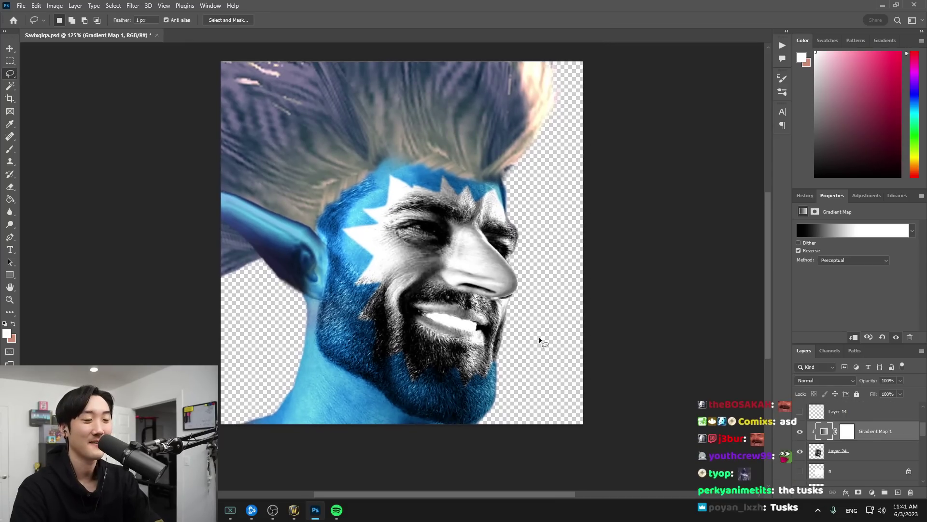
{"action": "left_click", "coordinate": [817, 452]}
{"action": "left_click", "coordinate": [800, 431]}
{"action": "left_click", "coordinate": [800, 432]}
{"action": "left_click", "coordinate": [801, 452]}
{"action": "left_click", "coordinate": [800, 451]}
Examine the whole emote at thumbnail and enlarged size, also hiding and showing the face marking layer
{"action": "key", "text": "b"}
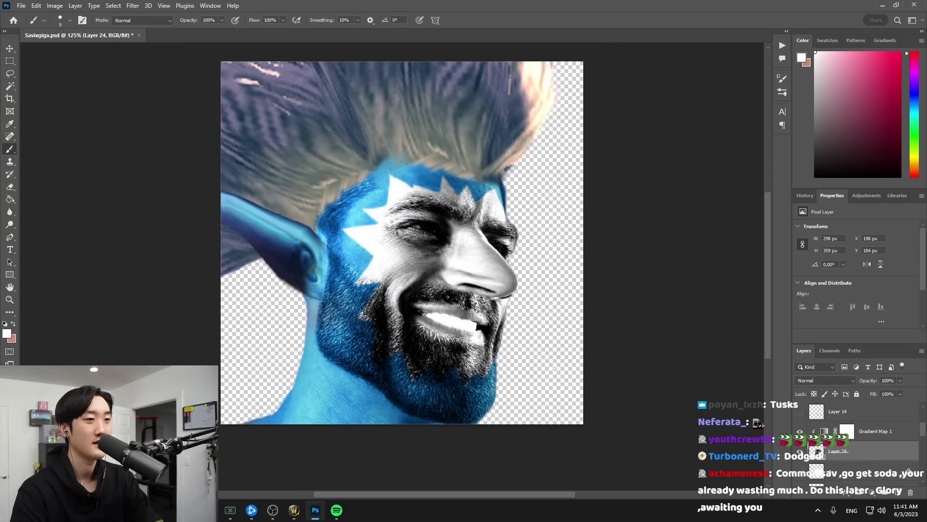
{"action": "scroll", "coordinate": [522, 316], "scroll_direction": "down", "scroll_amount": 3}
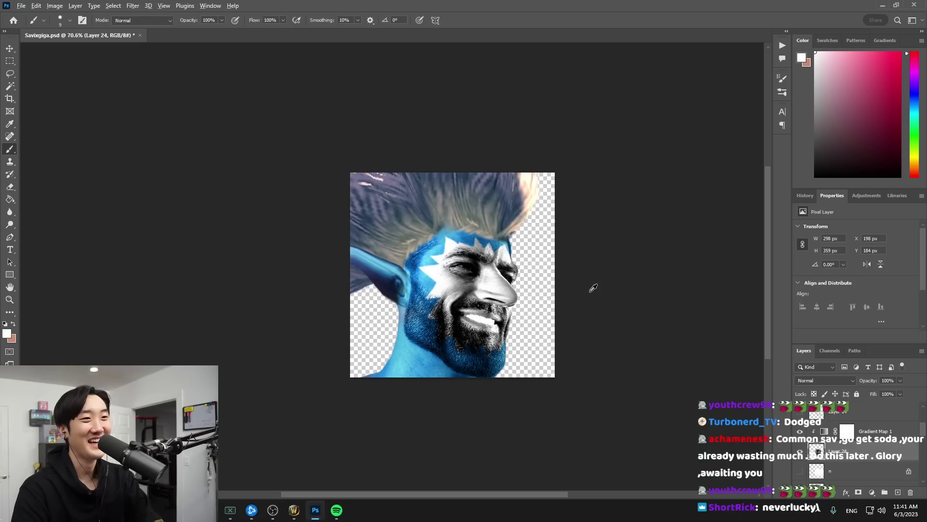
{"action": "scroll", "coordinate": [546, 288], "scroll_direction": "up", "scroll_amount": 4}
{"action": "left_click_drag", "start_coordinate": [546, 288], "coordinate": [582, 246]}
{"action": "scroll", "coordinate": [608, 411], "scroll_direction": "down", "scroll_amount": 5}
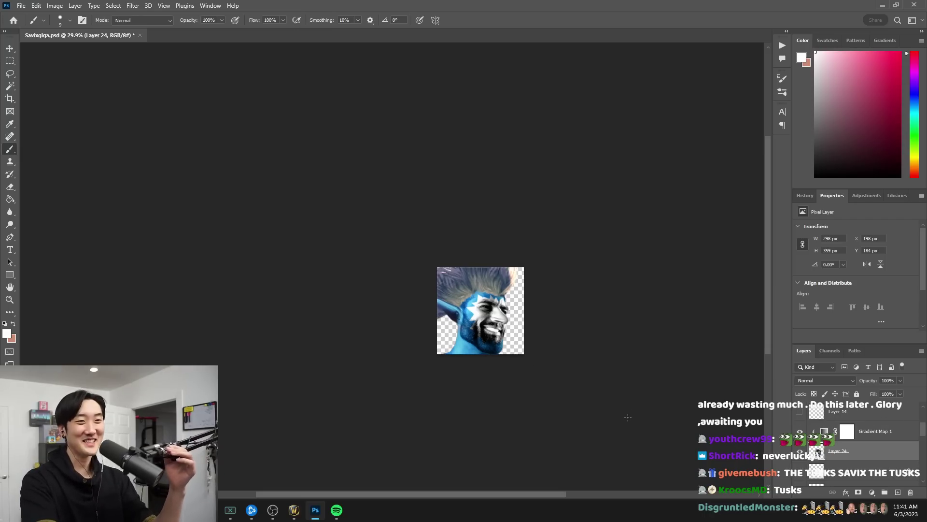
{"action": "scroll", "coordinate": [577, 381], "scroll_direction": "up", "scroll_amount": 5}
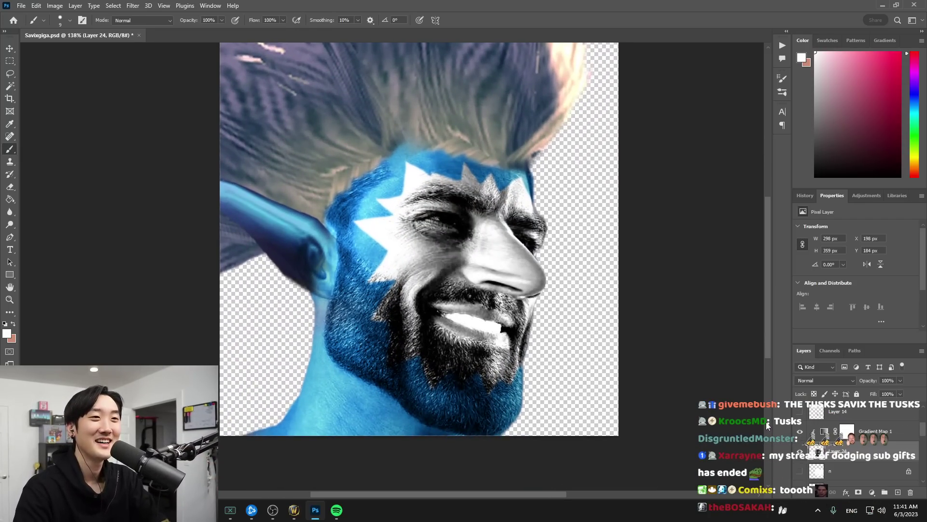
{"action": "left_click", "coordinate": [800, 451]}
{"action": "left_click", "coordinate": [800, 451]}
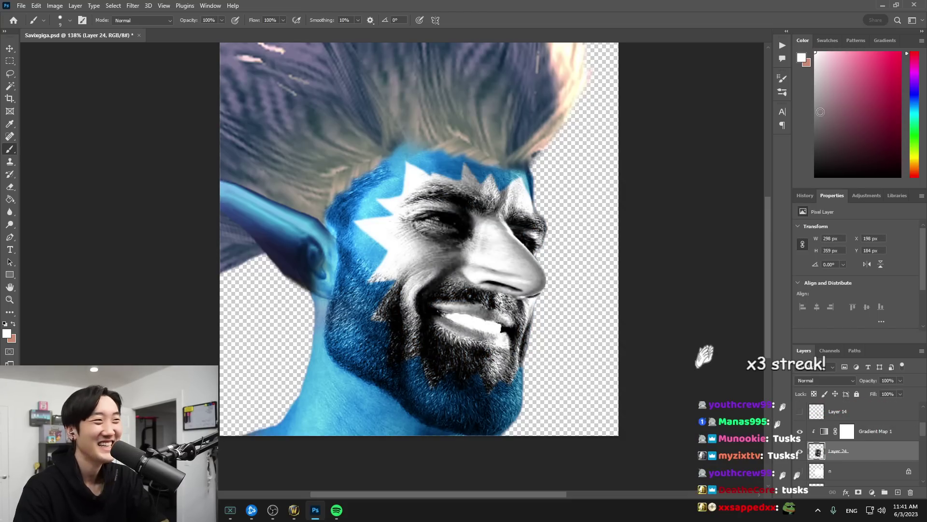
Set the foreground colour to black and show the orange tusks on Layer 14
{"action": "left_click_drag", "start_coordinate": [820, 169], "coordinate": [790, 215]}
{"action": "scroll", "coordinate": [828, 442], "scroll_direction": "up", "scroll_amount": 4}
{"action": "scroll", "coordinate": [827, 442], "scroll_direction": "down", "scroll_amount": 2}
{"action": "left_click", "coordinate": [800, 452]}
{"action": "scroll", "coordinate": [575, 355], "scroll_direction": "down", "scroll_amount": 8}
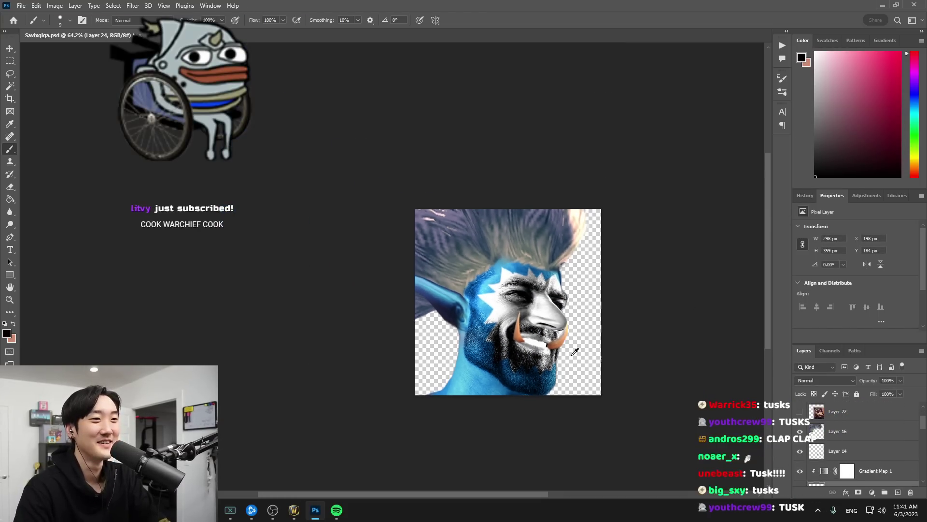
{"action": "scroll", "coordinate": [575, 349], "scroll_direction": "up", "scroll_amount": 8}
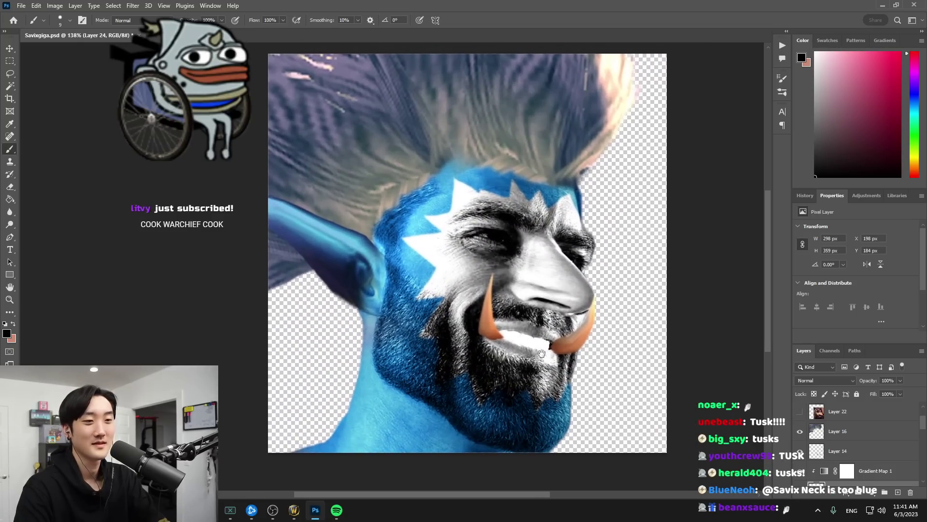
Enlarge the brush and try a black stroke across the bearded cheek on Layer 24
{"action": "key", "text": "bracketright"}
{"action": "key", "text": "bracketright"}
{"action": "key", "text": "bracketright"}
{"action": "key", "text": "bracketright"}
{"action": "key", "text": "bracketright"}
{"action": "key", "text": "bracketright"}
{"action": "key", "text": "bracketright"}
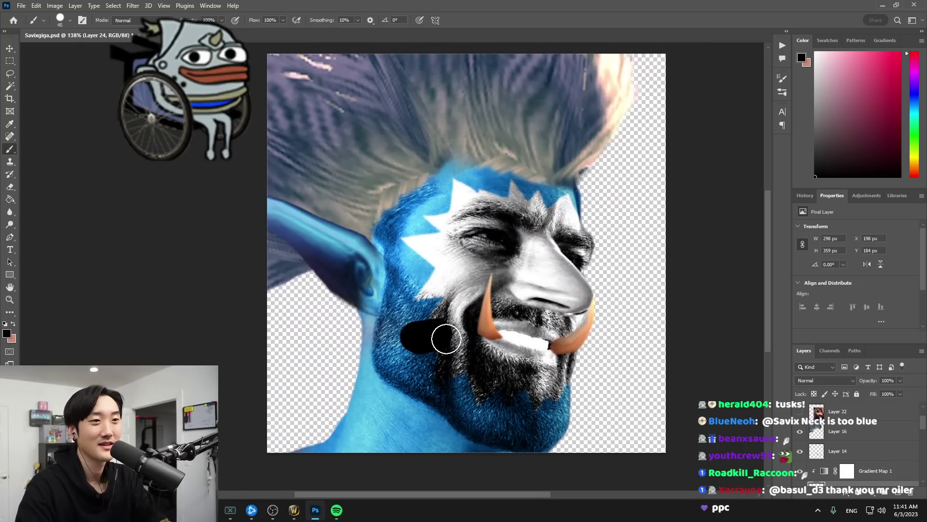
Switch to World of Warcraft to examine the troll character's face paint and tusks, and return to Photoshop
{"action": "left_click", "coordinate": [294, 511]}
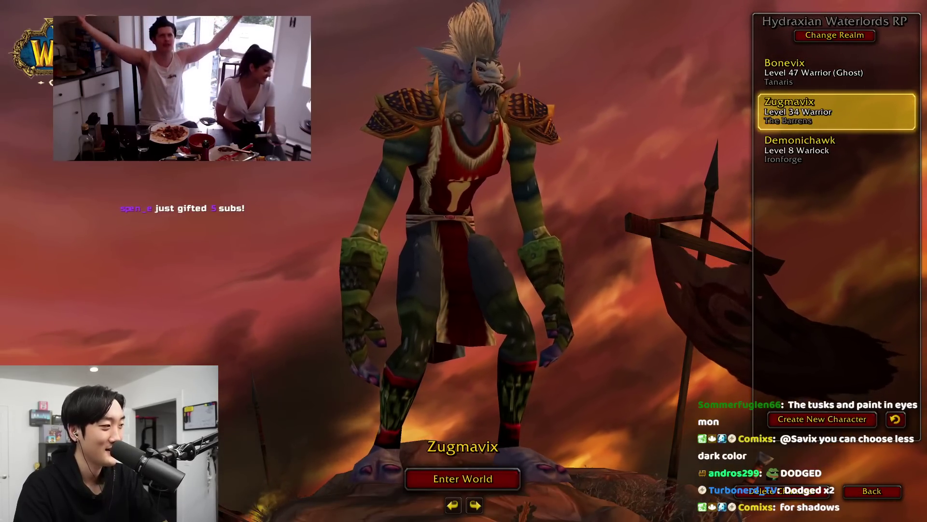
{"action": "key", "text": "alt+Tab"}
{"action": "scroll", "coordinate": [546, 384], "scroll_direction": "down", "scroll_amount": 2}
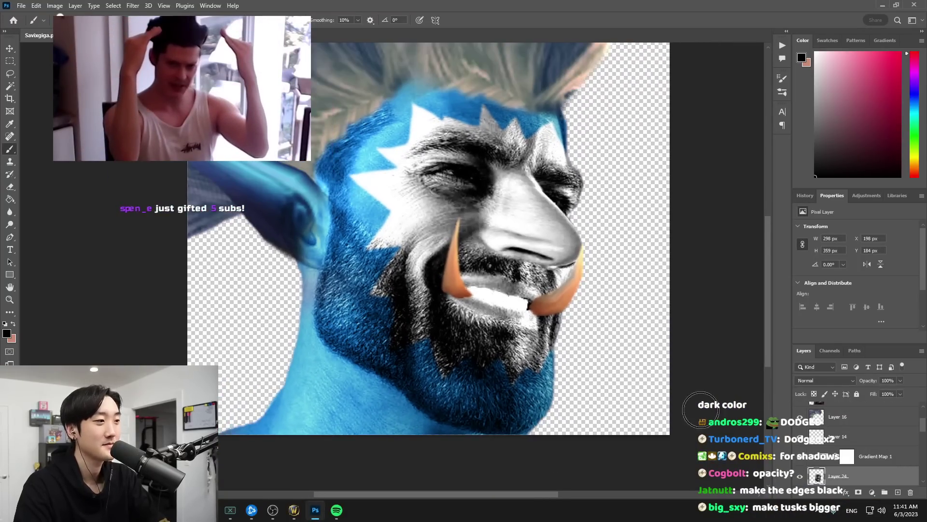
Add a new layer above Gradient Map 1 and paint black jagged spikes along the marking's lower edge on the chin
{"action": "left_click", "coordinate": [875, 456]}
{"action": "key", "text": "ctrl+shift+n"}
{"action": "key", "text": "Return"}
{"action": "mouse_move", "coordinate": [472, 337]}
{"action": "left_mouse_down"}
{"action": "mouse_move", "coordinate": [438, 352]}
{"action": "mouse_move", "coordinate": [459, 351]}
{"action": "mouse_move", "coordinate": [473, 335]}
{"action": "mouse_move", "coordinate": [454, 362]}
{"action": "left_mouse_up"}
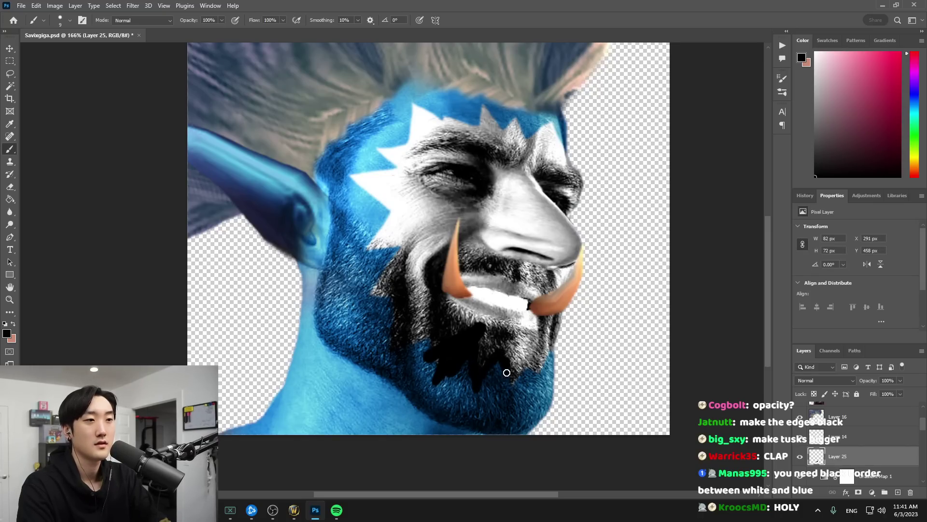
{"action": "left_click_drag", "start_coordinate": [531, 354], "coordinate": [515, 329]}
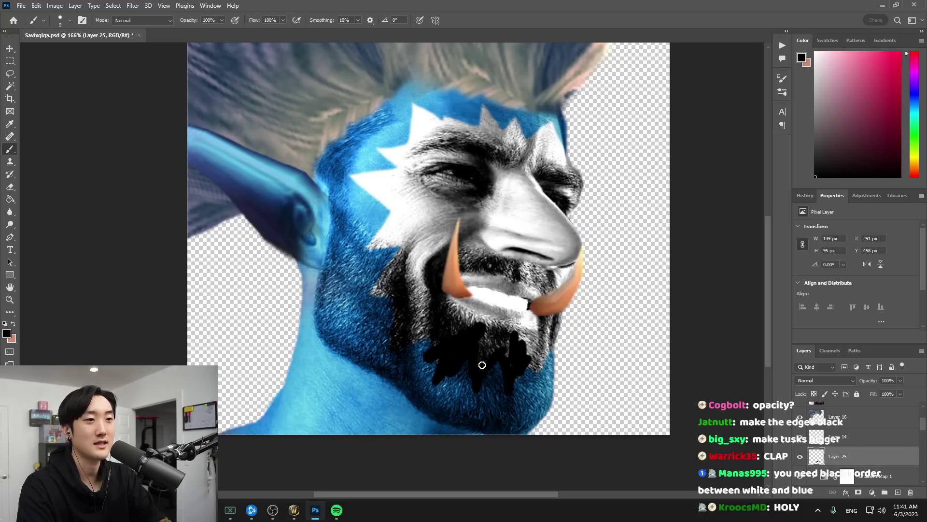
{"action": "left_click_drag", "start_coordinate": [543, 390], "coordinate": [547, 349]}
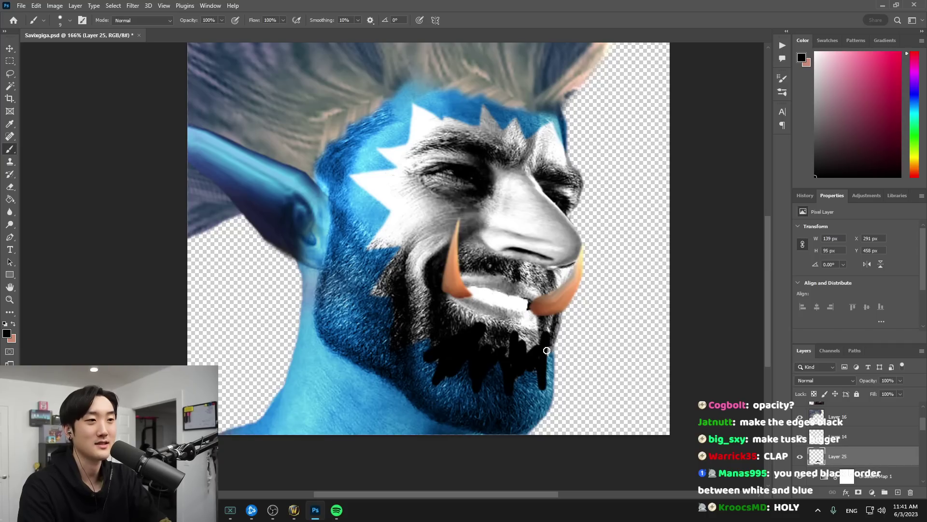
Continue the black jagged outline on Layer 25 along the jaw, up the cheek and across the forehead
{"action": "left_click_drag", "start_coordinate": [436, 336], "coordinate": [387, 348]}
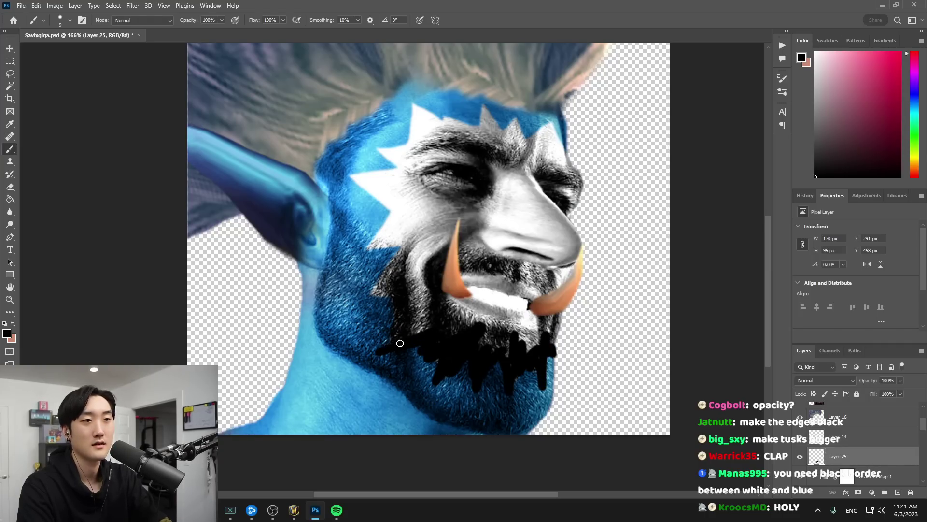
{"action": "mouse_move", "coordinate": [426, 294]}
{"action": "left_mouse_down"}
{"action": "mouse_move", "coordinate": [365, 309]}
{"action": "mouse_move", "coordinate": [379, 299]}
{"action": "mouse_move", "coordinate": [360, 294]}
{"action": "mouse_move", "coordinate": [368, 299]}
{"action": "mouse_move", "coordinate": [409, 256]}
{"action": "mouse_move", "coordinate": [361, 293]}
{"action": "left_mouse_up"}
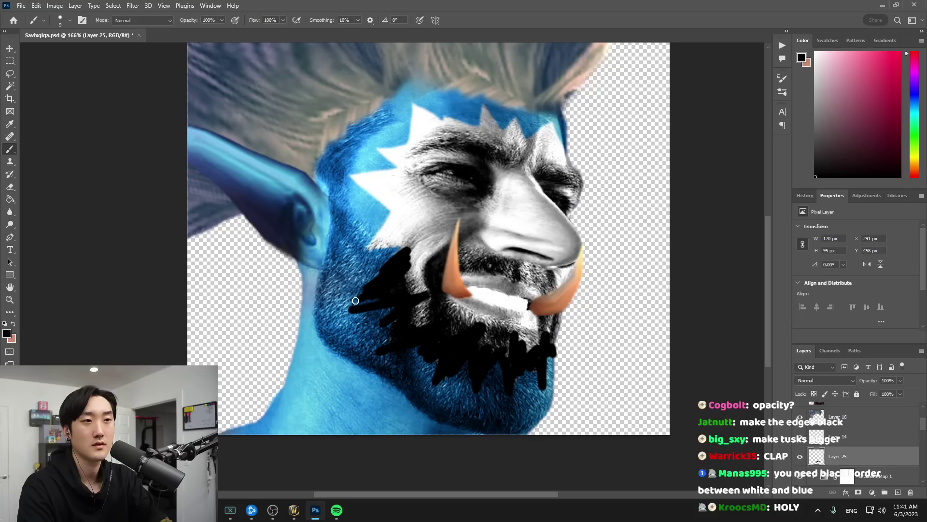
{"action": "mouse_move", "coordinate": [407, 246]}
{"action": "left_mouse_down"}
{"action": "mouse_move", "coordinate": [362, 247]}
{"action": "mouse_move", "coordinate": [406, 237]}
{"action": "mouse_move", "coordinate": [376, 233]}
{"action": "mouse_move", "coordinate": [403, 218]}
{"action": "mouse_move", "coordinate": [370, 229]}
{"action": "mouse_move", "coordinate": [397, 209]}
{"action": "mouse_move", "coordinate": [355, 246]}
{"action": "mouse_move", "coordinate": [394, 221]}
{"action": "mouse_move", "coordinate": [381, 198]}
{"action": "mouse_move", "coordinate": [400, 209]}
{"action": "mouse_move", "coordinate": [373, 189]}
{"action": "mouse_move", "coordinate": [408, 204]}
{"action": "mouse_move", "coordinate": [352, 177]}
{"action": "mouse_move", "coordinate": [371, 185]}
{"action": "mouse_move", "coordinate": [366, 178]}
{"action": "mouse_move", "coordinate": [405, 169]}
{"action": "mouse_move", "coordinate": [370, 178]}
{"action": "mouse_move", "coordinate": [393, 175]}
{"action": "mouse_move", "coordinate": [400, 188]}
{"action": "mouse_move", "coordinate": [383, 186]}
{"action": "mouse_move", "coordinate": [400, 170]}
{"action": "mouse_move", "coordinate": [378, 147]}
{"action": "mouse_move", "coordinate": [395, 158]}
{"action": "mouse_move", "coordinate": [415, 149]}
{"action": "mouse_move", "coordinate": [414, 103]}
{"action": "mouse_move", "coordinate": [453, 122]}
{"action": "mouse_move", "coordinate": [424, 105]}
{"action": "mouse_move", "coordinate": [413, 120]}
{"action": "mouse_move", "coordinate": [417, 157]}
{"action": "mouse_move", "coordinate": [386, 150]}
{"action": "mouse_move", "coordinate": [409, 152]}
{"action": "mouse_move", "coordinate": [420, 109]}
{"action": "mouse_move", "coordinate": [485, 131]}
{"action": "mouse_move", "coordinate": [484, 110]}
{"action": "left_mouse_up"}
{"action": "mouse_move", "coordinate": [521, 138]}
{"action": "left_mouse_down"}
{"action": "mouse_move", "coordinate": [559, 106]}
{"action": "mouse_move", "coordinate": [538, 135]}
{"action": "mouse_move", "coordinate": [558, 139]}
{"action": "mouse_move", "coordinate": [564, 157]}
{"action": "mouse_move", "coordinate": [556, 137]}
{"action": "mouse_move", "coordinate": [572, 164]}
{"action": "left_mouse_up"}
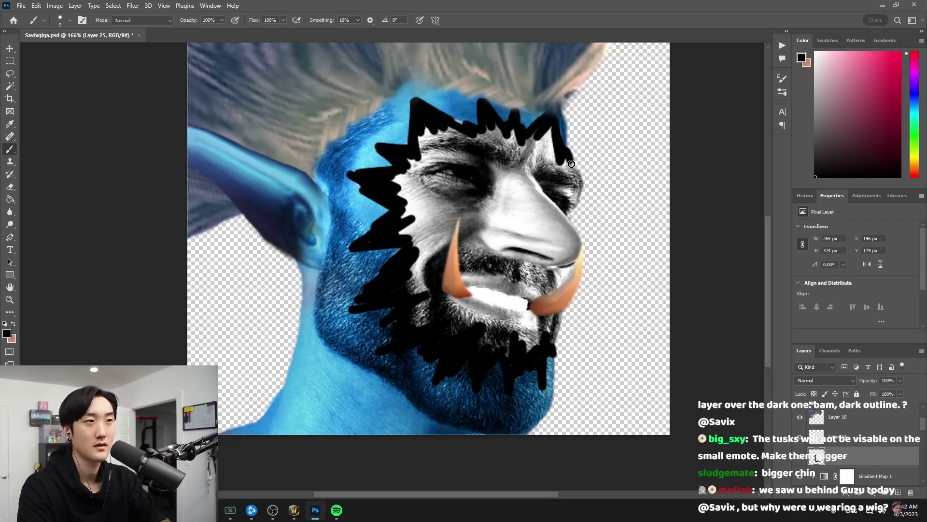
Try blend modes such as Darken, Lighten, Hard Light, Hard Mix and Saturation on the black outline layer, and return it to Normal
{"action": "scroll", "coordinate": [596, 246], "scroll_direction": "down", "scroll_amount": 5}
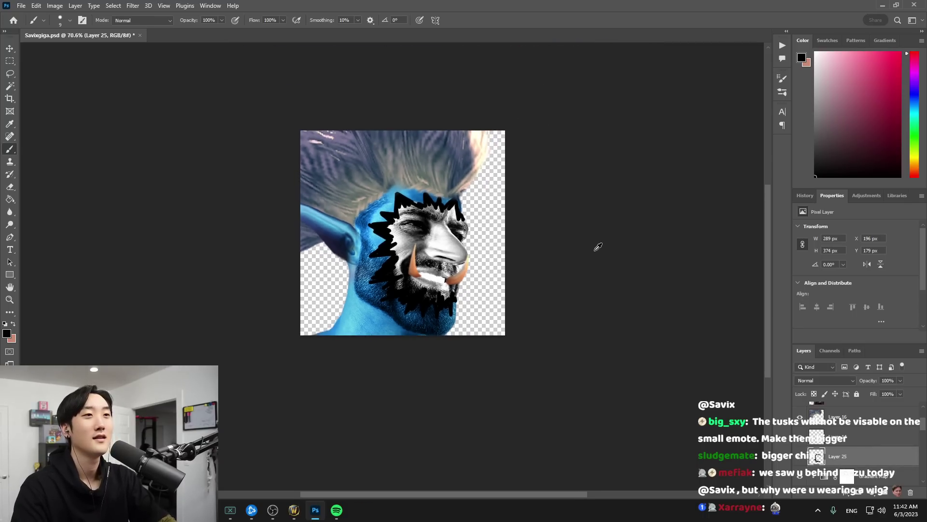
{"action": "scroll", "coordinate": [617, 280], "scroll_direction": "up", "scroll_amount": 2}
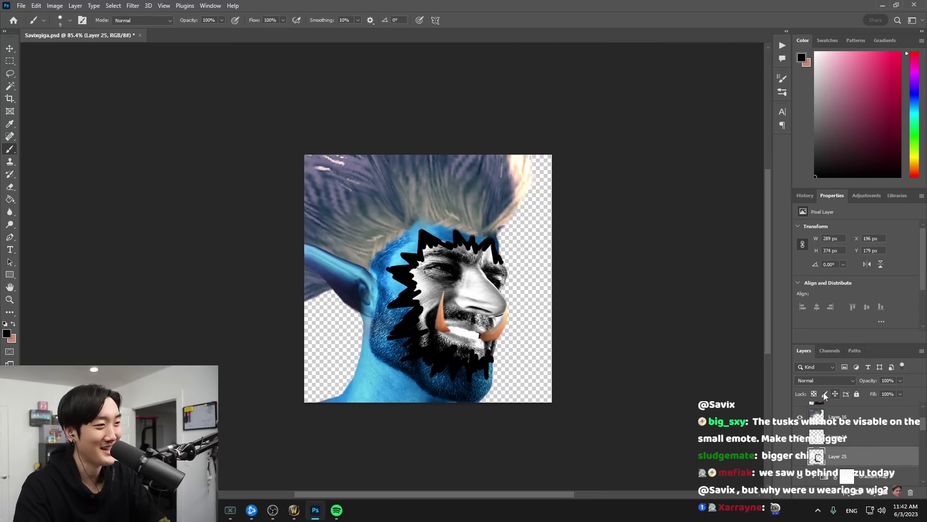
{"action": "left_click", "coordinate": [824, 380]}
{"action": "left_click", "coordinate": [825, 278]}
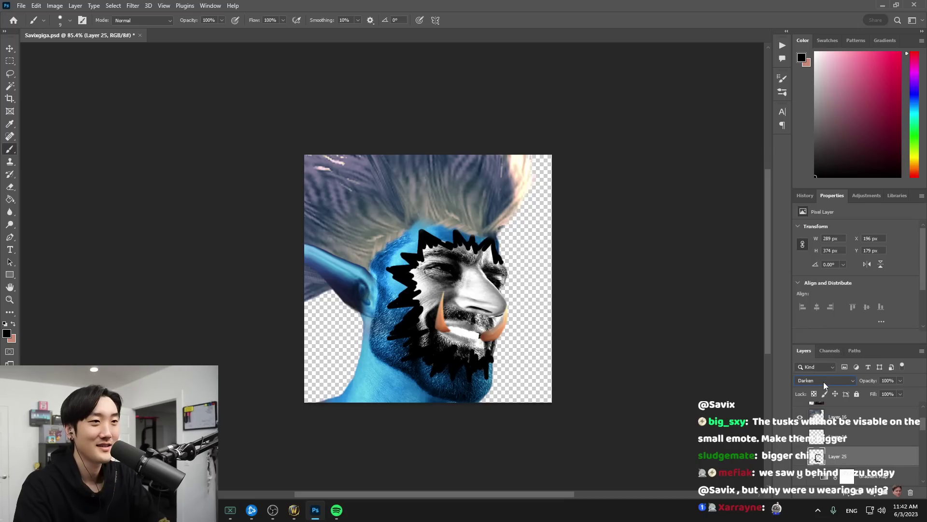
{"action": "scroll", "coordinate": [824, 381], "scroll_direction": "down", "scroll_amount": 5}
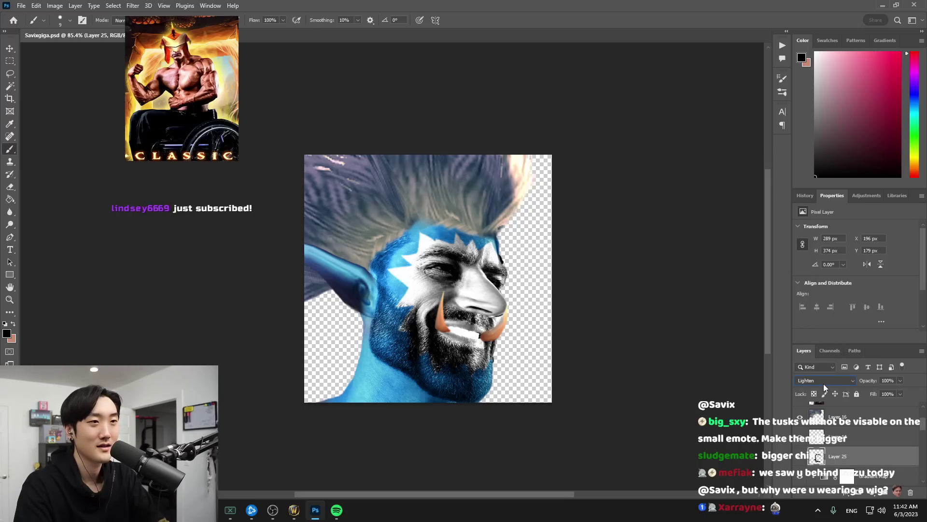
{"action": "scroll", "coordinate": [823, 382], "scroll_direction": "down", "scroll_amount": 6}
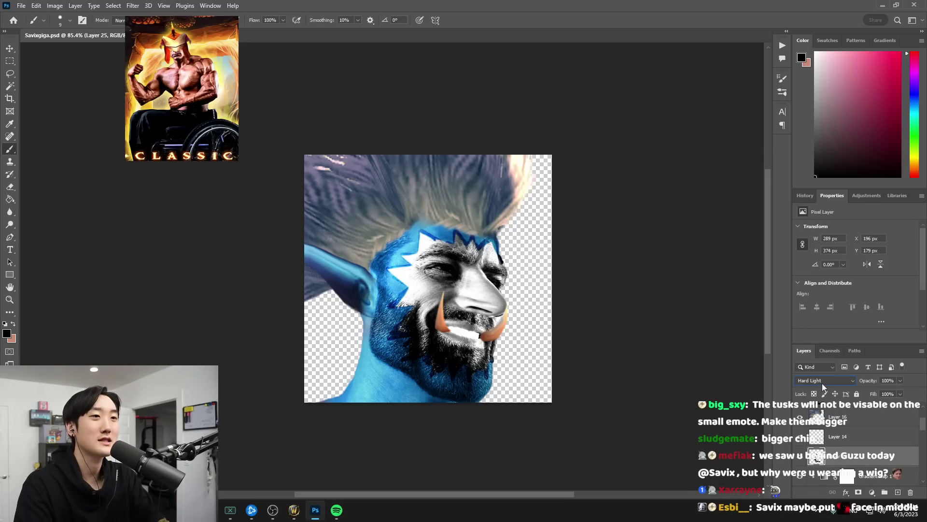
{"action": "scroll", "coordinate": [822, 383], "scroll_direction": "down", "scroll_amount": 1}
{"action": "scroll", "coordinate": [821, 381], "scroll_direction": "down", "scroll_amount": 1}
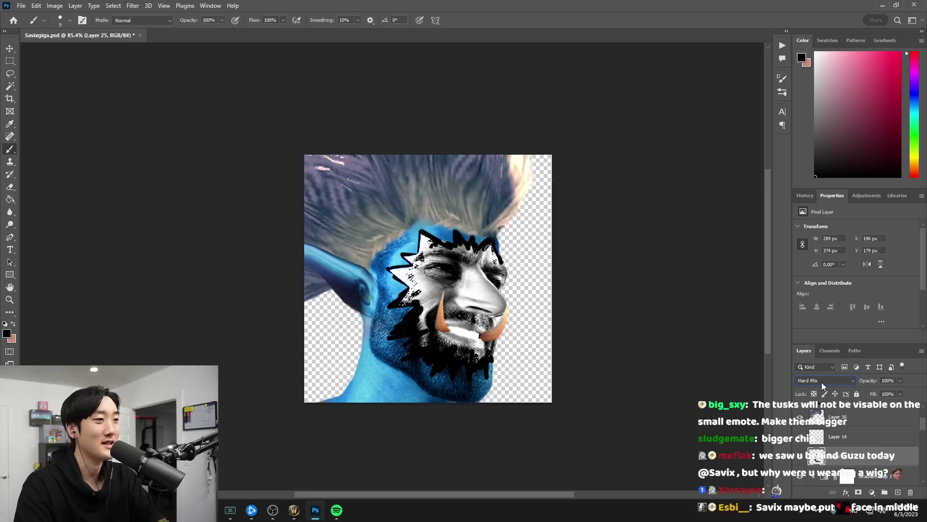
{"action": "scroll", "coordinate": [822, 382], "scroll_direction": "down", "scroll_amount": 6}
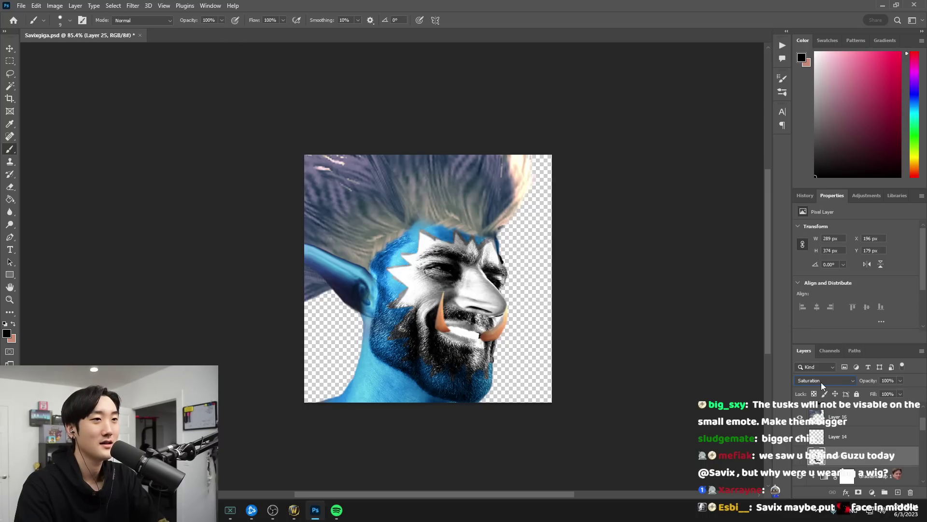
{"action": "scroll", "coordinate": [821, 382], "scroll_direction": "down", "scroll_amount": 2}
{"action": "left_click", "coordinate": [821, 382]}
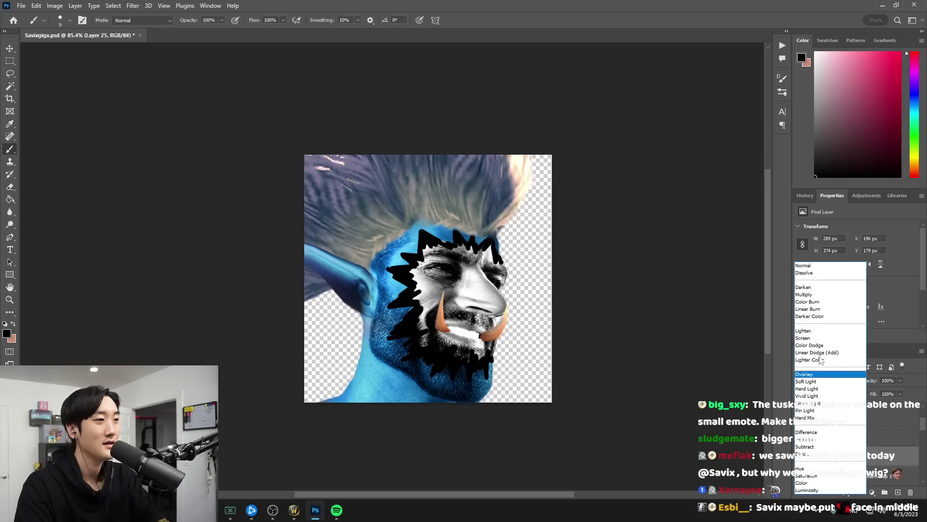
{"action": "left_click", "coordinate": [811, 267]}
{"action": "left_click_drag", "start_coordinate": [891, 403], "coordinate": [925, 407]}
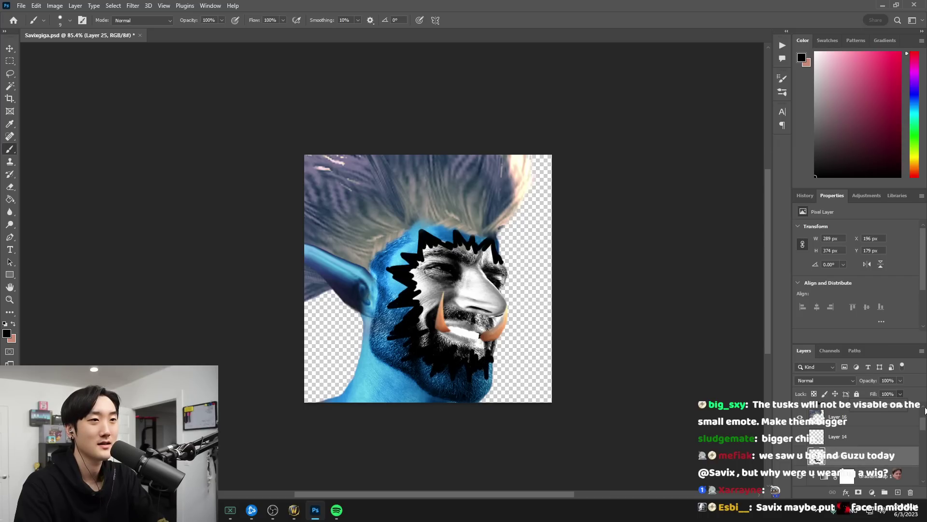
{"action": "left_click", "coordinate": [10, 61]}
{"action": "scroll", "coordinate": [333, 259], "scroll_direction": "down", "scroll_amount": 3}
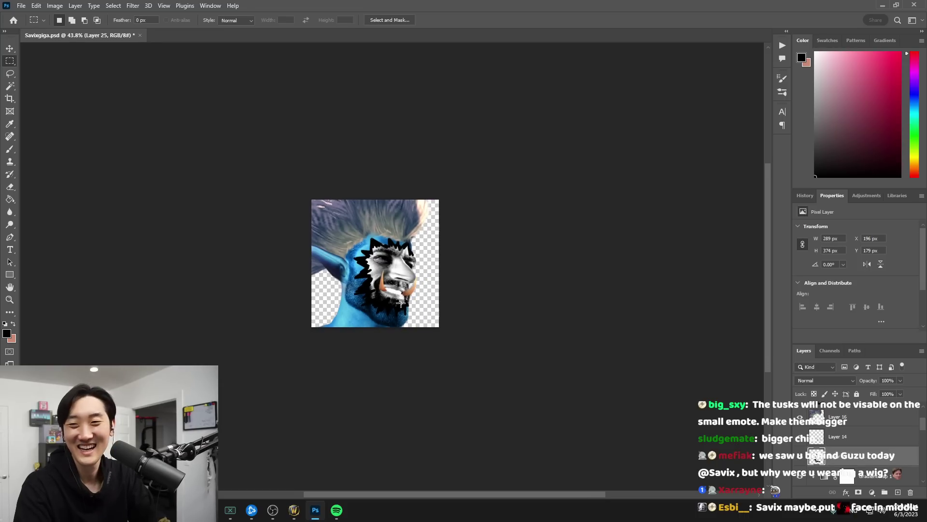
{"action": "scroll", "coordinate": [400, 303], "scroll_direction": "up", "scroll_amount": 1}
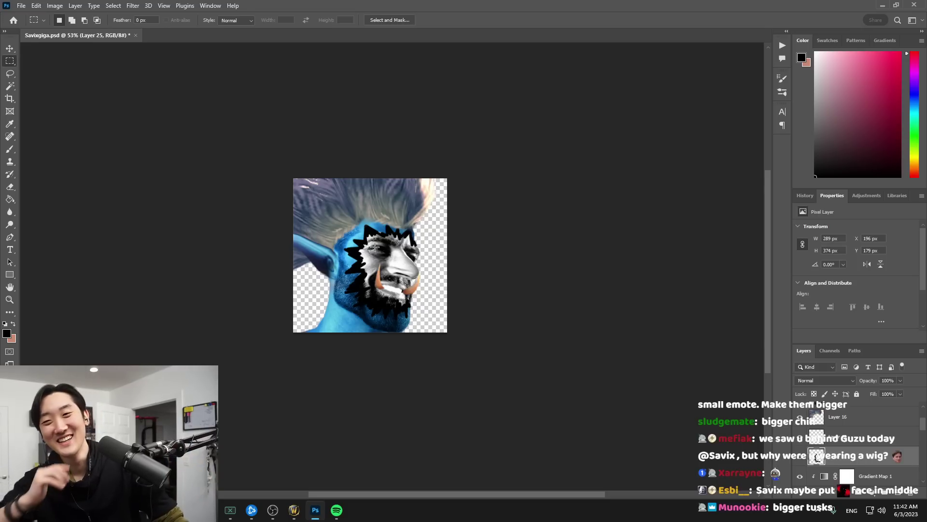
{"action": "scroll", "coordinate": [452, 291], "scroll_direction": "up", "scroll_amount": 1}
{"action": "left_click_drag", "start_coordinate": [417, 310], "coordinate": [496, 315]}
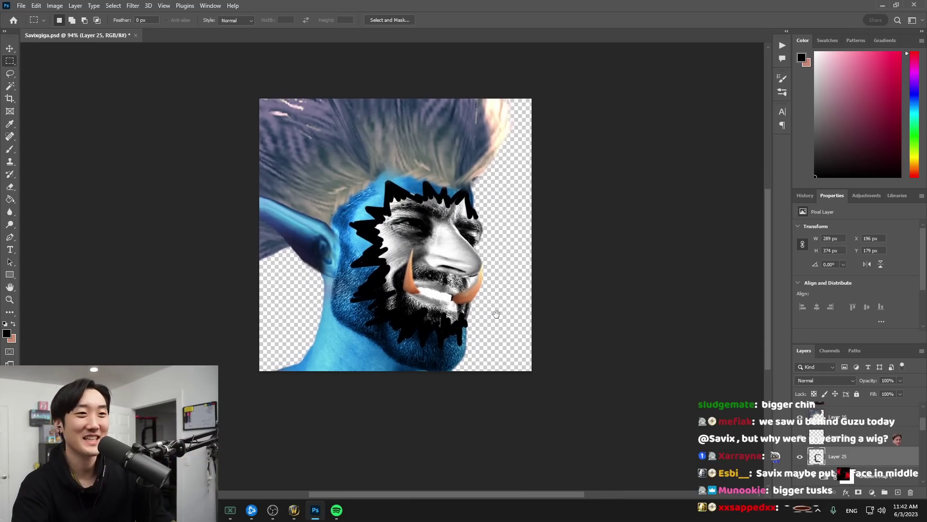
Lasso the left tusk on Layer 14 and scale it up to about 170%
{"action": "scroll", "coordinate": [489, 311], "scroll_direction": "up", "scroll_amount": 2}
{"action": "scroll", "coordinate": [842, 464], "scroll_direction": "up", "scroll_amount": 1}
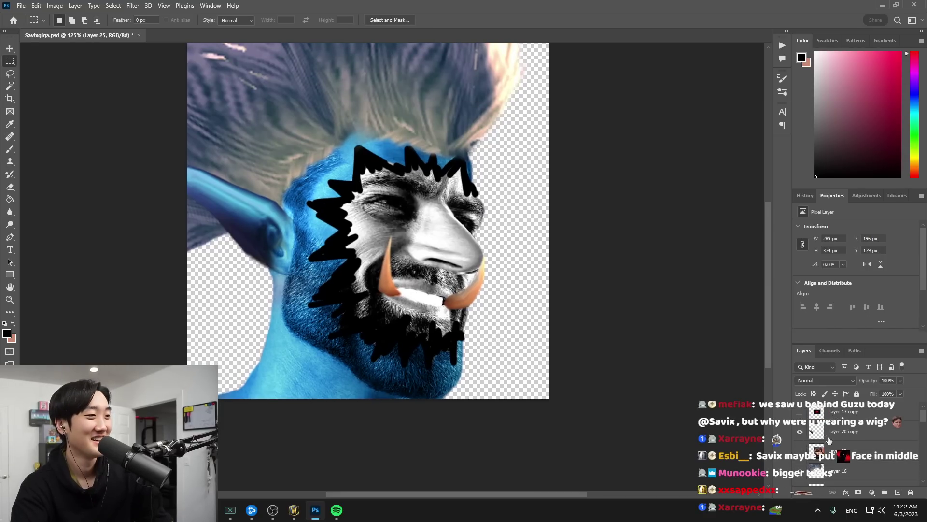
{"action": "left_click", "coordinate": [841, 454]}
{"action": "key", "text": "l"}
{"action": "key", "text": "ctrl+t"}
{"action": "mouse_move", "coordinate": [341, 346]}
{"action": "left_mouse_down"}
{"action": "mouse_move", "coordinate": [349, 213]}
{"action": "mouse_move", "coordinate": [285, 194]}
{"action": "mouse_move", "coordinate": [195, 103]}
{"action": "left_mouse_up"}
{"action": "key", "text": "ctrl+z"}
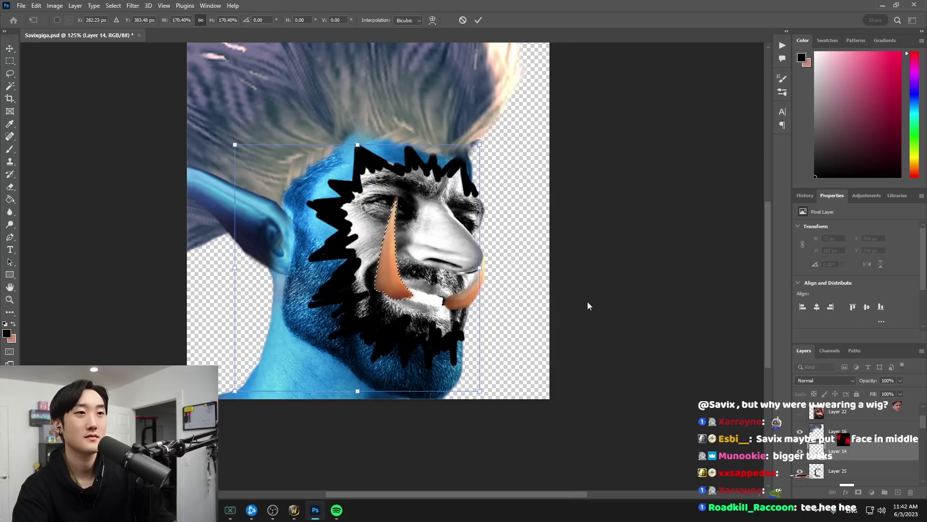
Rotate and reposition the enlarged left tusk at the corner of the mouth, apply the transform and deselect
{"action": "left_click_drag", "start_coordinate": [520, 245], "coordinate": [512, 200]}
{"action": "left_click_drag", "start_coordinate": [376, 263], "coordinate": [351, 272]}
{"action": "left_click_drag", "start_coordinate": [483, 251], "coordinate": [481, 274]}
{"action": "left_click_drag", "start_coordinate": [358, 277], "coordinate": [368, 271]}
{"action": "key", "text": "Return"}
{"action": "key", "text": "ctrl+d"}
Lasso the right tusk on Layer 14, scale it to about 198%, rotate it about 7° and place it at the mouth corner
{"action": "mouse_move", "coordinate": [535, 321]}
{"action": "left_mouse_down"}
{"action": "mouse_move", "coordinate": [420, 309]}
{"action": "mouse_move", "coordinate": [537, 316]}
{"action": "left_mouse_up"}
{"action": "key", "text": "ctrl+t"}
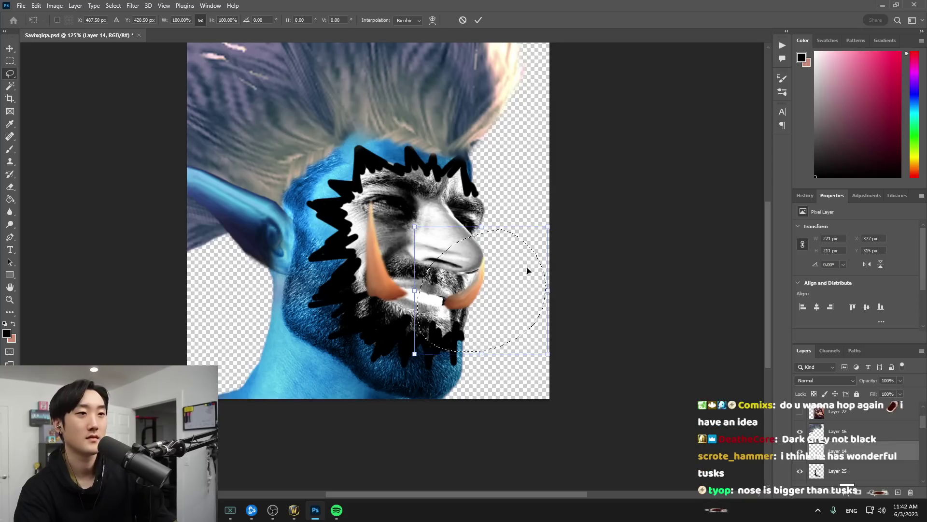
{"action": "mouse_move", "coordinate": [550, 225]}
{"action": "left_mouse_down"}
{"action": "mouse_move", "coordinate": [610, 198]}
{"action": "mouse_move", "coordinate": [602, 180]}
{"action": "mouse_move", "coordinate": [679, 100]}
{"action": "mouse_move", "coordinate": [563, 273]}
{"action": "mouse_move", "coordinate": [540, 281]}
{"action": "left_mouse_up"}
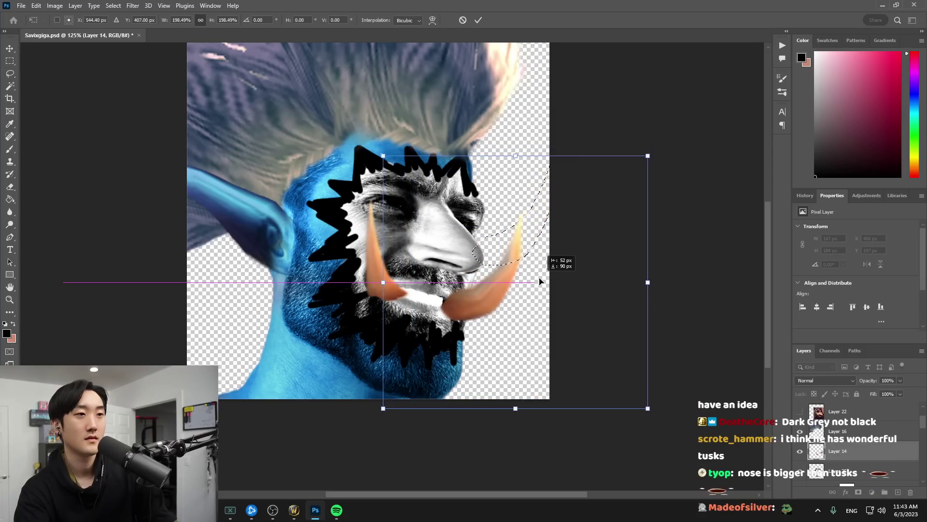
{"action": "left_click_drag", "start_coordinate": [718, 262], "coordinate": [722, 288]}
{"action": "mouse_move", "coordinate": [609, 266]}
{"action": "left_mouse_down"}
{"action": "mouse_move", "coordinate": [620, 275]}
{"action": "mouse_move", "coordinate": [609, 270]}
{"action": "left_mouse_up"}
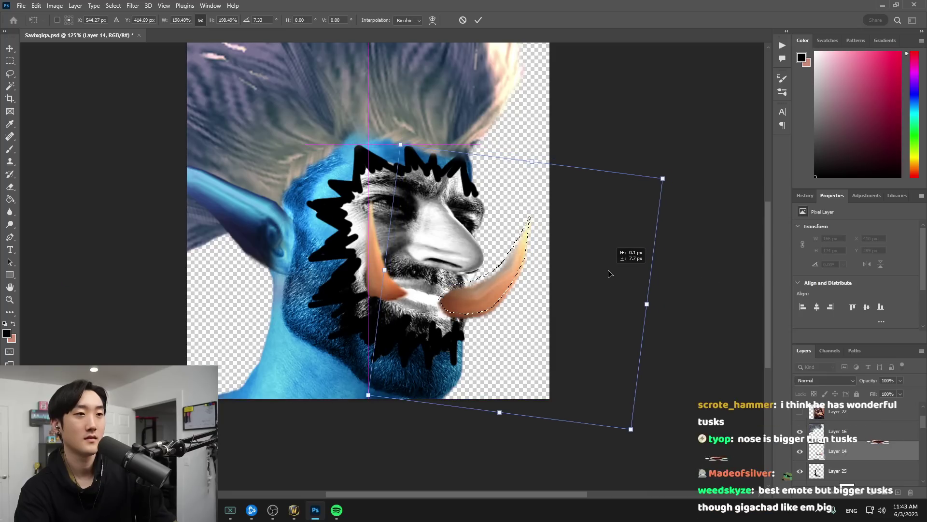
{"action": "key", "text": "Return"}
{"action": "scroll", "coordinate": [414, 270], "scroll_direction": "down", "scroll_amount": 2}
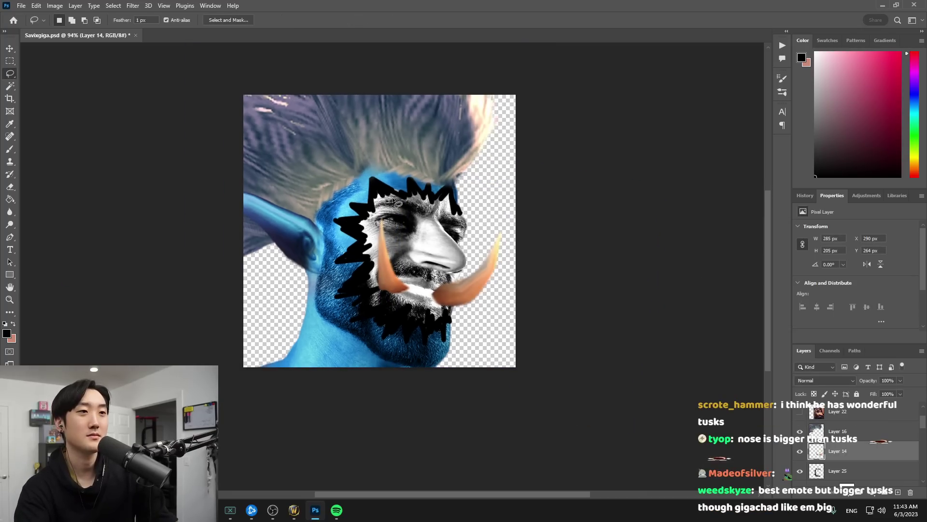
Enlarge the left tusk on Layer 14 and move the layer to the top of the layer stack
{"action": "key", "text": "ctrl+t"}
{"action": "mouse_move", "coordinate": [338, 171]}
{"action": "left_mouse_down"}
{"action": "mouse_move", "coordinate": [143, 71]}
{"action": "mouse_move", "coordinate": [361, 229]}
{"action": "left_mouse_up"}
{"action": "key", "text": "Return"}
{"action": "left_click_drag", "start_coordinate": [850, 447], "coordinate": [850, 414]}
{"action": "key", "text": "ctrl+d"}
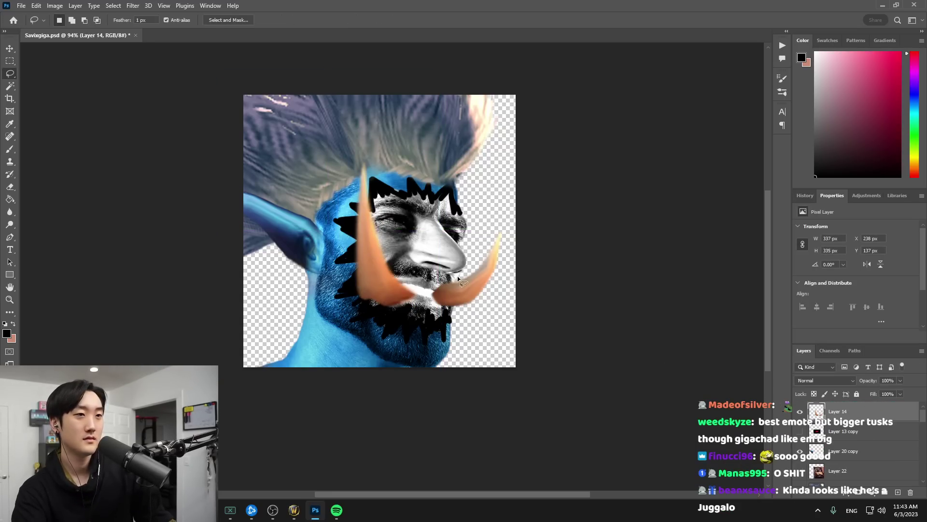
Lasso the left tusk and adjust its angle and position at the corner of the mouth
{"action": "left_click_drag", "start_coordinate": [391, 168], "coordinate": [418, 283]}
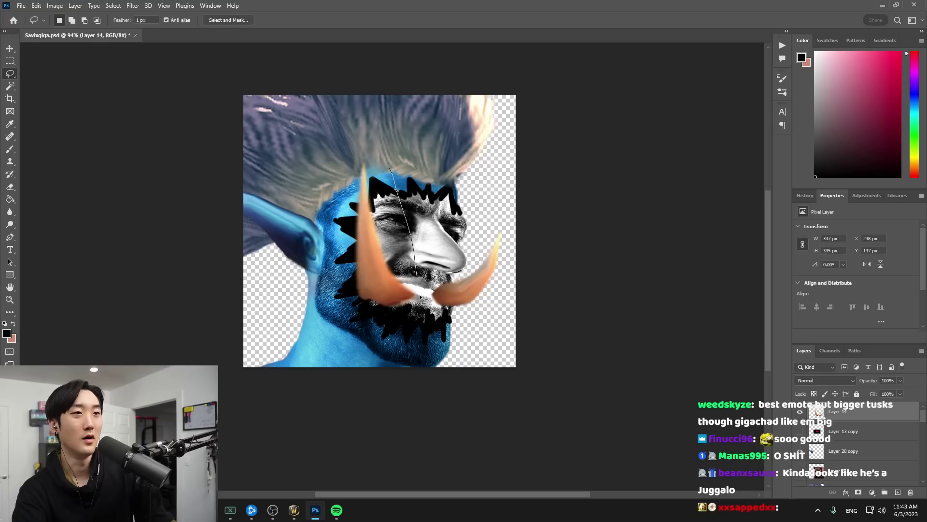
{"action": "left_click_drag", "start_coordinate": [323, 94], "coordinate": [352, 116]}
{"action": "key", "text": "ctrl+t"}
{"action": "left_click_drag", "start_coordinate": [386, 247], "coordinate": [389, 238]}
{"action": "key", "text": "Return"}
{"action": "key", "text": "Return"}
{"action": "scroll", "coordinate": [449, 253], "scroll_direction": "down", "scroll_amount": 5}
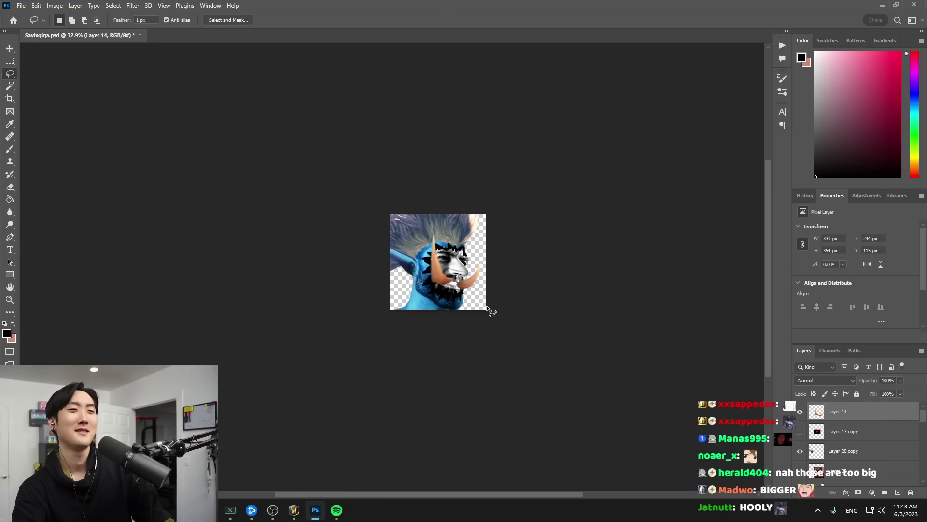
{"action": "scroll", "coordinate": [486, 306], "scroll_direction": "up", "scroll_amount": 5}
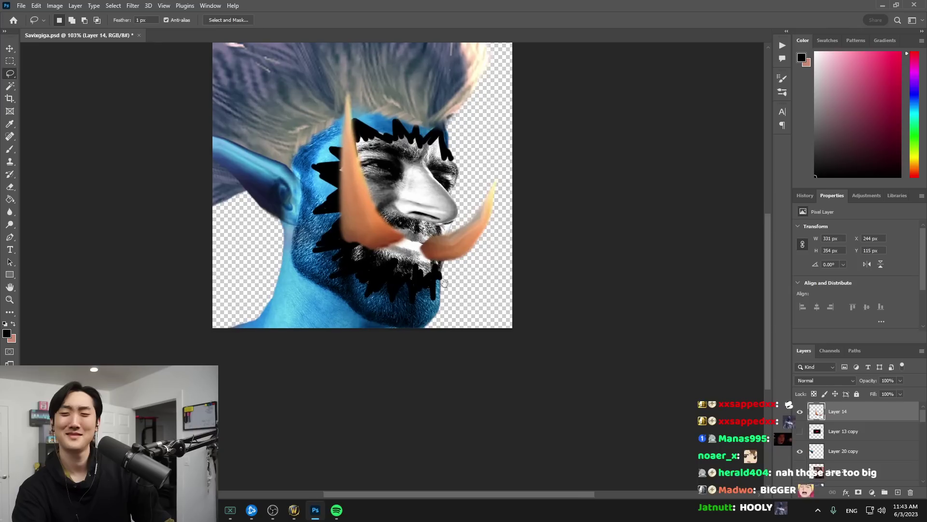
{"action": "scroll", "coordinate": [453, 332], "scroll_direction": "down", "scroll_amount": 1}
{"action": "left_click_drag", "start_coordinate": [446, 309], "coordinate": [452, 334]}
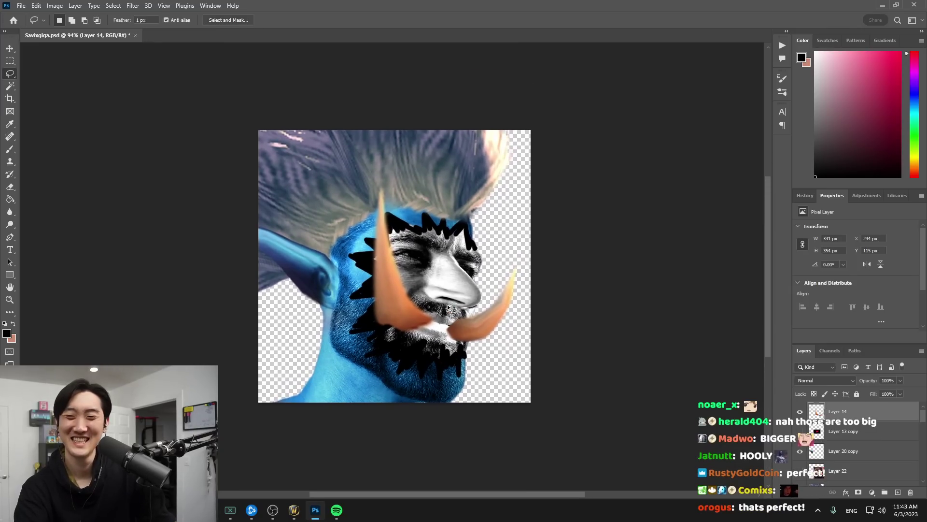
Try enlarging the left tusk to an extreme size across the portrait, and undo the transform
{"action": "left_click_drag", "start_coordinate": [398, 171], "coordinate": [410, 203]}
{"action": "left_click", "coordinate": [398, 169]}
{"action": "left_click_drag", "start_coordinate": [430, 320], "coordinate": [314, 88]}
{"action": "key", "text": "ctrl+t"}
{"action": "mouse_move", "coordinate": [258, 130]}
{"action": "left_mouse_down"}
{"action": "mouse_move", "coordinate": [101, 21]}
{"action": "mouse_move", "coordinate": [55, 10]}
{"action": "left_mouse_up"}
{"action": "left_click_drag", "start_coordinate": [636, 364], "coordinate": [600, 137]}
{"action": "left_click_drag", "start_coordinate": [332, 212], "coordinate": [368, 275]}
{"action": "key", "text": "Return"}
{"action": "key", "text": "ctrl+z"}
Scale the left tusk down, reposition it at the mouth corner, apply the transform and deselect
{"action": "scroll", "coordinate": [428, 312], "scroll_direction": "up", "scroll_amount": 5}
{"action": "left_click_drag", "start_coordinate": [441, 304], "coordinate": [445, 316]}
{"action": "key", "text": "ctrl+t"}
{"action": "left_click_drag", "start_coordinate": [374, 54], "coordinate": [301, 138]}
{"action": "left_click_drag", "start_coordinate": [252, 183], "coordinate": [312, 175]}
{"action": "key", "text": "Return"}
{"action": "key", "text": "ctrl+d"}
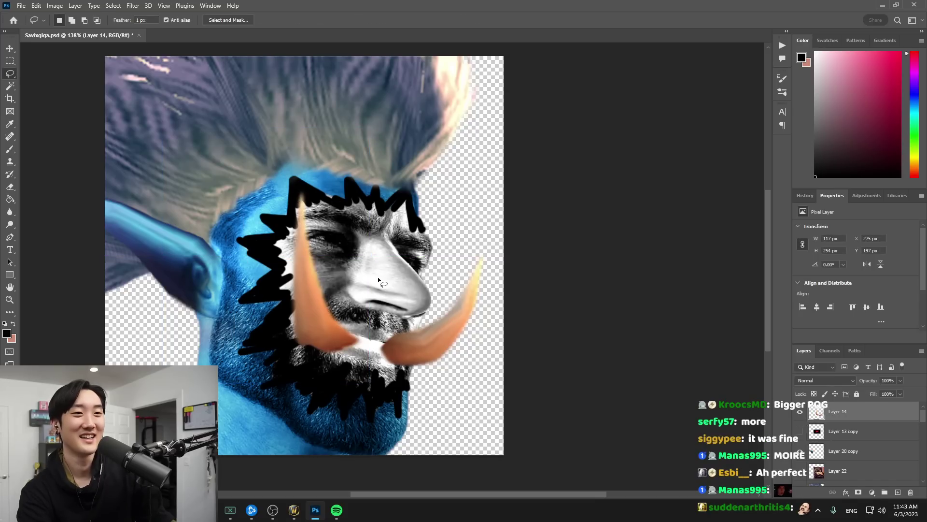
Lasso the right tusk on Layer 14 and shift it slightly outward from the mouth
{"action": "mouse_move", "coordinate": [377, 340]}
{"action": "left_mouse_down"}
{"action": "mouse_move", "coordinate": [514, 230]}
{"action": "mouse_move", "coordinate": [452, 235]}
{"action": "left_mouse_up"}
{"action": "key", "text": "ctrl+t"}
{"action": "left_click_drag", "start_coordinate": [451, 315], "coordinate": [457, 315]}
{"action": "key", "text": "Return"}
{"action": "scroll", "coordinate": [518, 310], "scroll_direction": "down", "scroll_amount": 5}
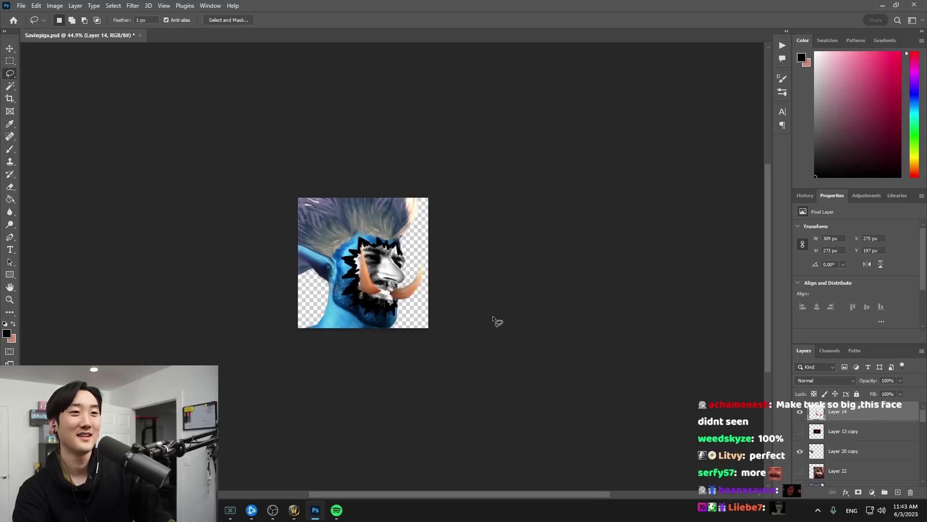
{"action": "scroll", "coordinate": [366, 274], "scroll_direction": "up", "scroll_amount": 6}
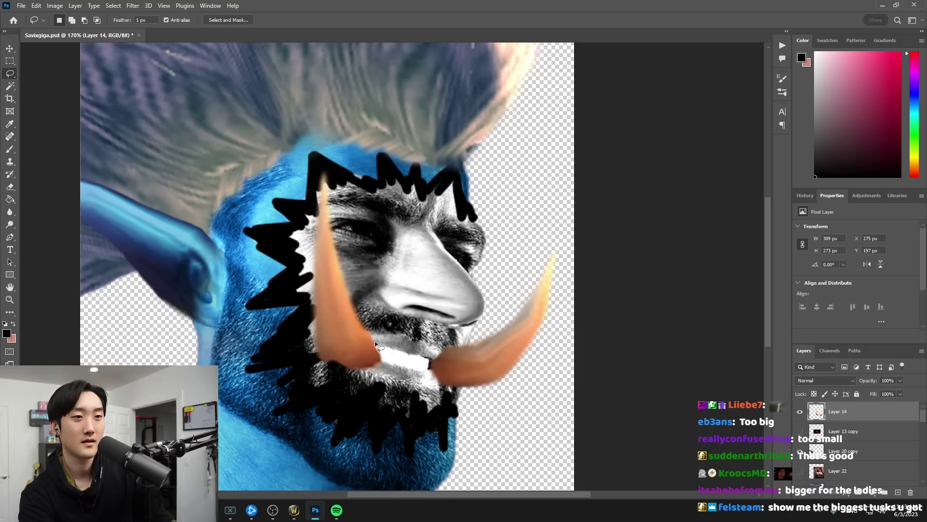
Lasso and delete the blurry edges along the inner and outer sides of the left tusk
{"action": "mouse_move", "coordinate": [354, 314]}
{"action": "left_mouse_down"}
{"action": "mouse_move", "coordinate": [325, 184]}
{"action": "mouse_move", "coordinate": [398, 269]}
{"action": "left_mouse_up"}
{"action": "key", "text": "Delete"}
{"action": "key", "text": "ctrl+d"}
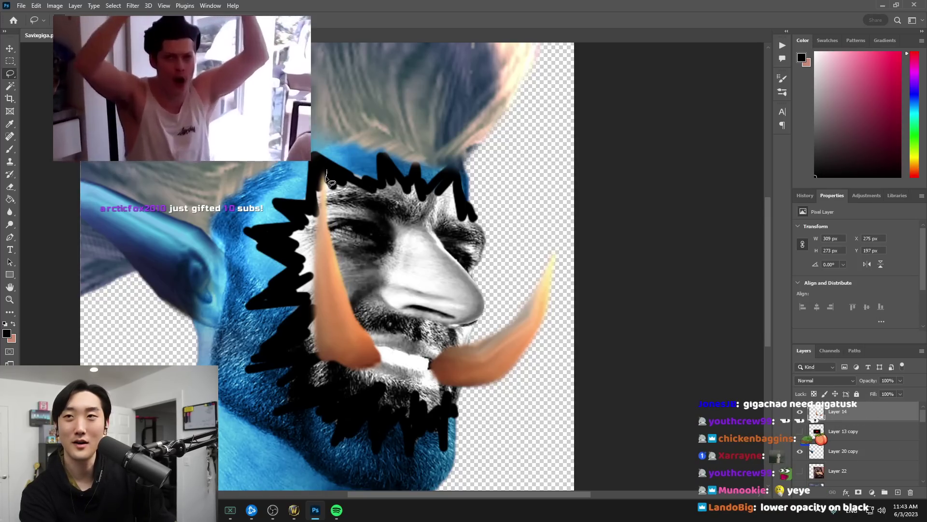
{"action": "left_click_drag", "start_coordinate": [327, 171], "coordinate": [318, 218]}
{"action": "mouse_move", "coordinate": [315, 263]}
{"action": "left_mouse_down"}
{"action": "mouse_move", "coordinate": [335, 387]}
{"action": "mouse_move", "coordinate": [310, 112]}
{"action": "left_mouse_up"}
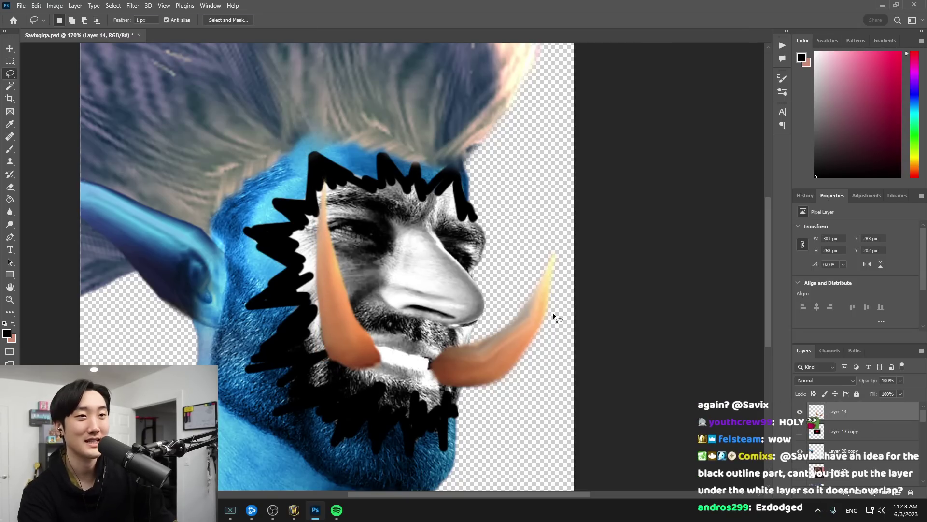
{"action": "scroll", "coordinate": [553, 313], "scroll_direction": "down", "scroll_amount": 3}
{"action": "scroll", "coordinate": [483, 338], "scroll_direction": "up", "scroll_amount": 4}
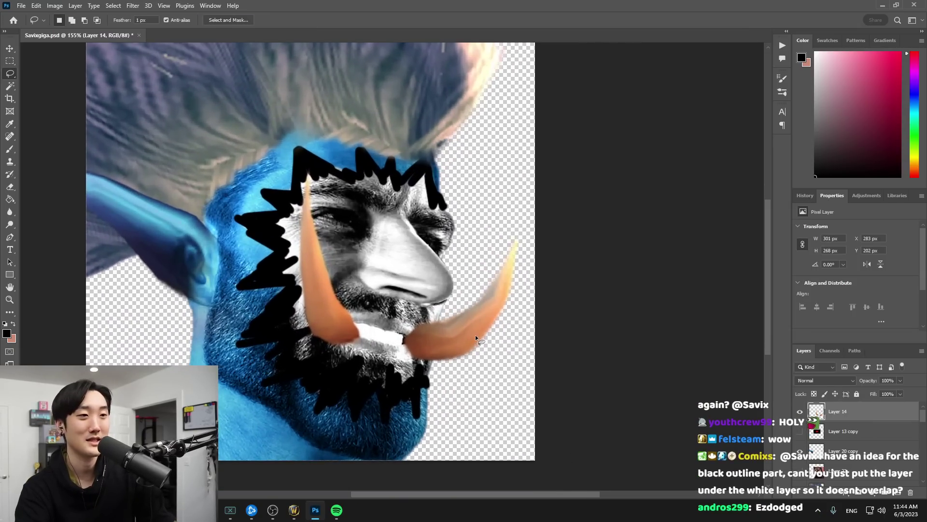
Compare the face with and without Layer 14, and trim the blurry upper edge of the right tusk
{"action": "left_click_drag", "start_coordinate": [476, 335], "coordinate": [485, 368]}
{"action": "left_click", "coordinate": [800, 413]}
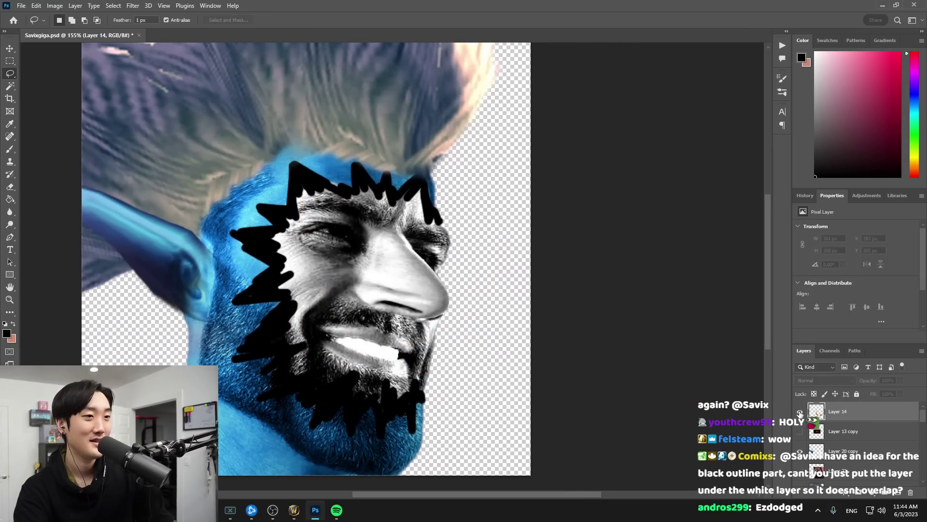
{"action": "left_click", "coordinate": [800, 413]}
{"action": "scroll", "coordinate": [449, 366], "scroll_direction": "up", "scroll_amount": 5}
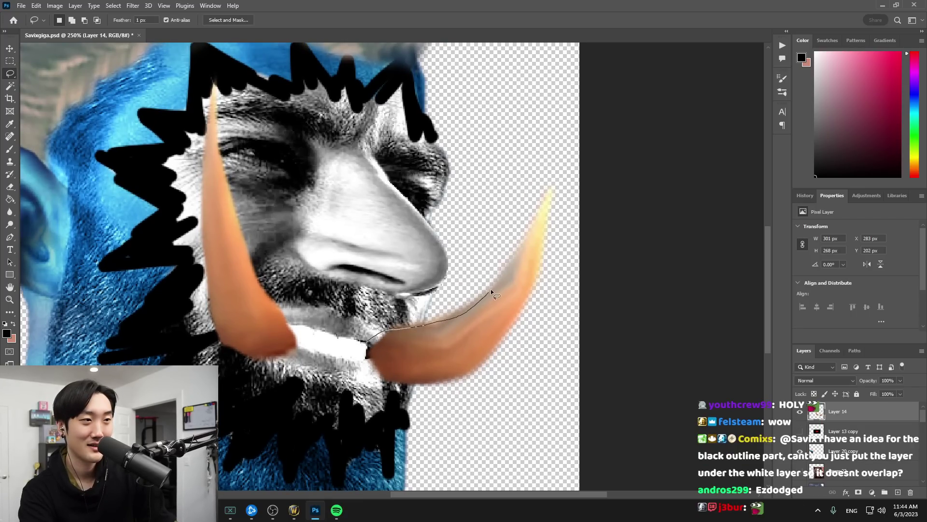
{"action": "left_click_drag", "start_coordinate": [490, 292], "coordinate": [521, 252]}
{"action": "left_click_drag", "start_coordinate": [551, 186], "coordinate": [379, 314]}
{"action": "key", "text": "Delete"}
{"action": "key", "text": "ctrl+d"}
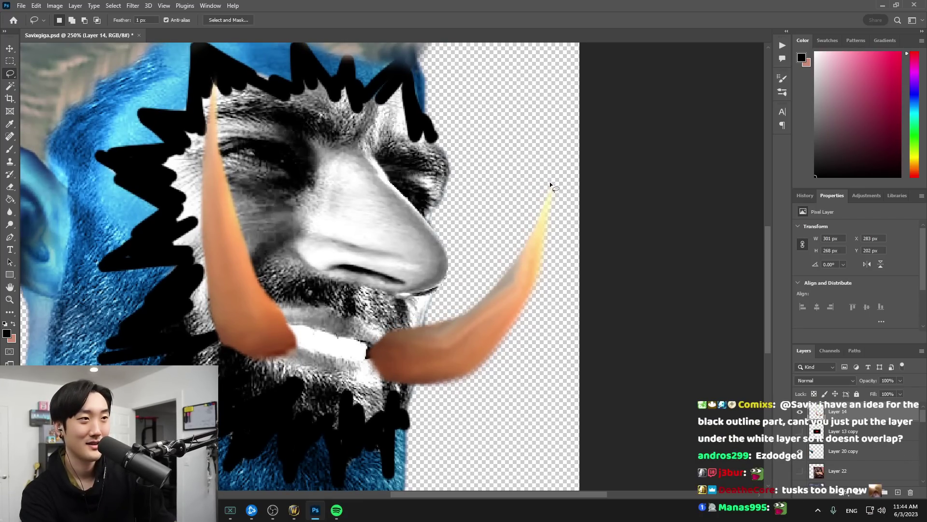
Lasso and delete the blurry outer edge of the right tusk, from its tip down to the base
{"action": "left_click_drag", "start_coordinate": [538, 261], "coordinate": [495, 346]}
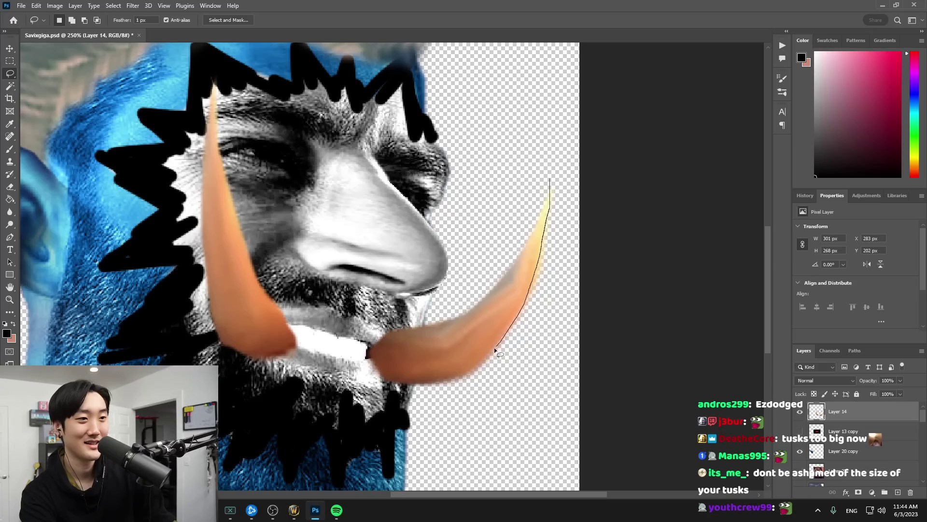
{"action": "mouse_move", "coordinate": [465, 379]}
{"action": "left_mouse_down"}
{"action": "mouse_move", "coordinate": [398, 390]}
{"action": "mouse_move", "coordinate": [617, 132]}
{"action": "left_mouse_up"}
{"action": "key", "text": "Delete"}
{"action": "key", "text": "ctrl+d"}
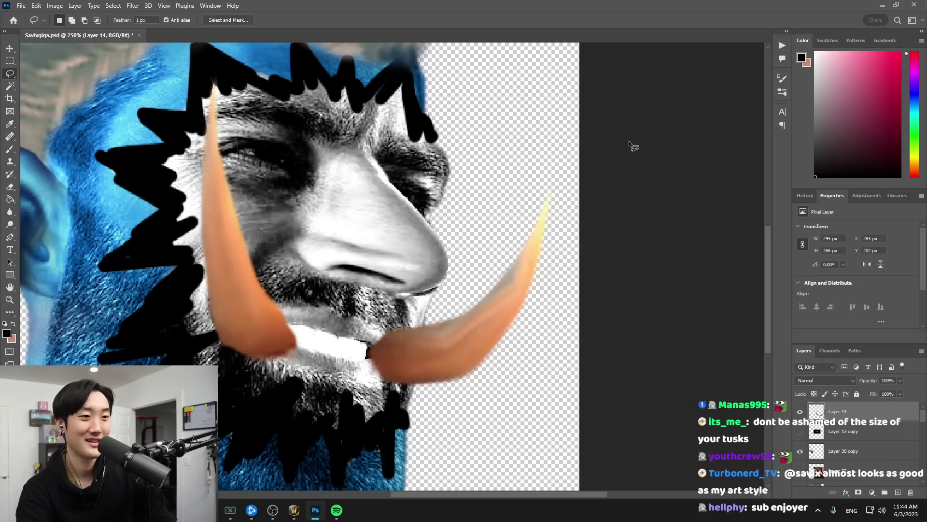
{"action": "scroll", "coordinate": [628, 138], "scroll_direction": "down", "scroll_amount": 6}
{"action": "scroll", "coordinate": [604, 237], "scroll_direction": "down", "scroll_amount": 5}
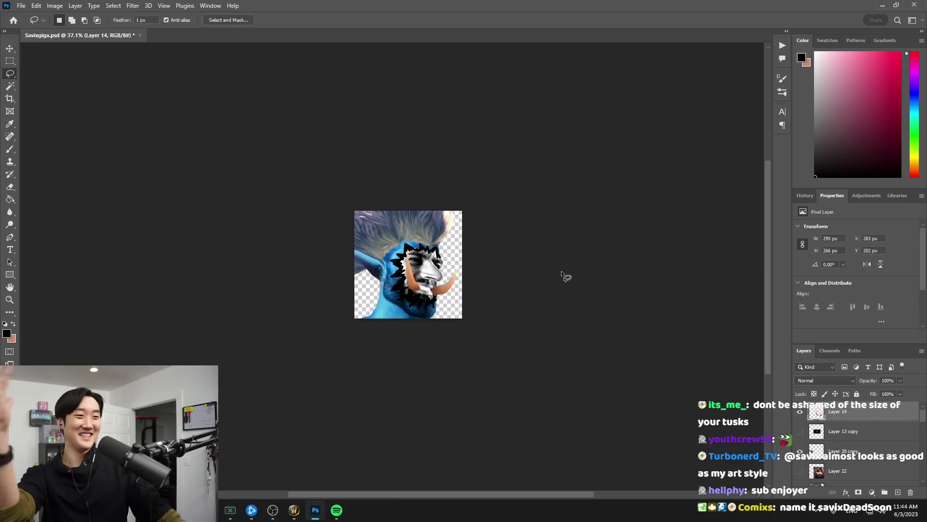
{"action": "scroll", "coordinate": [830, 440], "scroll_direction": "down", "scroll_amount": 3}
{"action": "scroll", "coordinate": [831, 441], "scroll_direction": "up", "scroll_amount": 3}
Darken the blue face on the Group 1 layer with Levels, setting the black input to 14 and lowering the midtones
{"action": "left_click", "coordinate": [832, 437]}
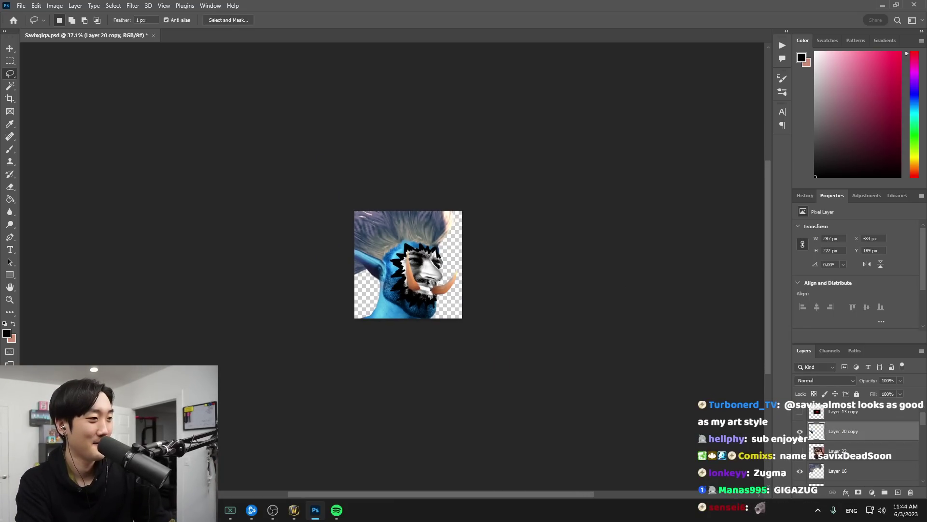
{"action": "scroll", "coordinate": [819, 433], "scroll_direction": "down", "scroll_amount": 4}
{"action": "scroll", "coordinate": [828, 425], "scroll_direction": "up", "scroll_amount": 2}
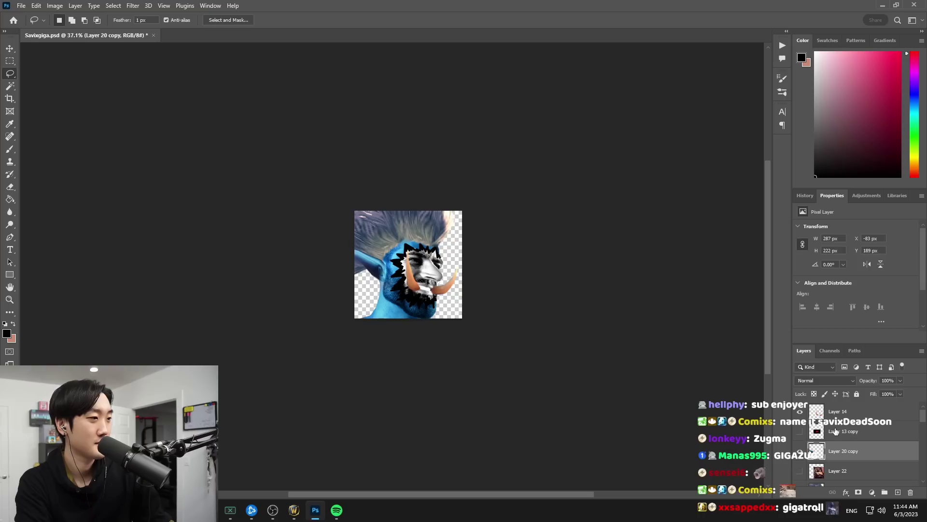
{"action": "left_click_drag", "start_coordinate": [839, 416], "coordinate": [844, 461]}
{"action": "scroll", "coordinate": [844, 456], "scroll_direction": "down", "scroll_amount": 2}
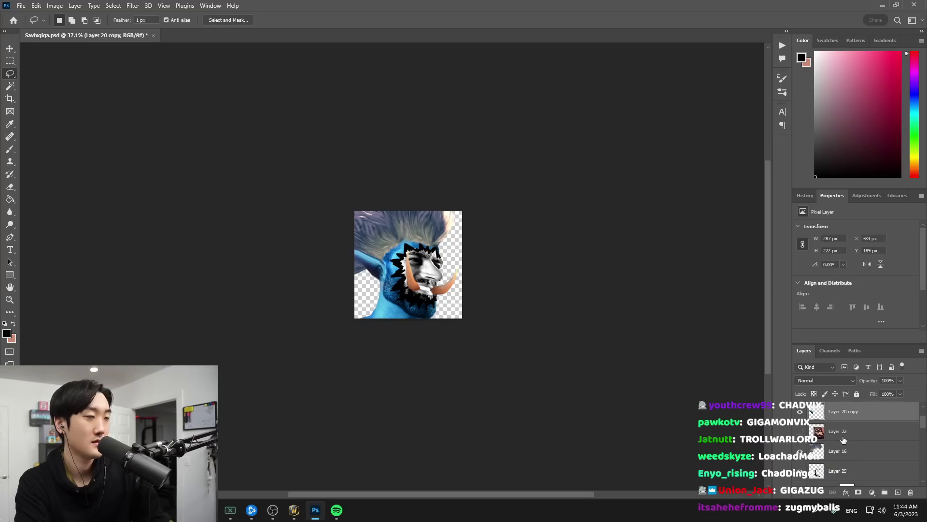
{"action": "scroll", "coordinate": [844, 440], "scroll_direction": "down", "scroll_amount": 5}
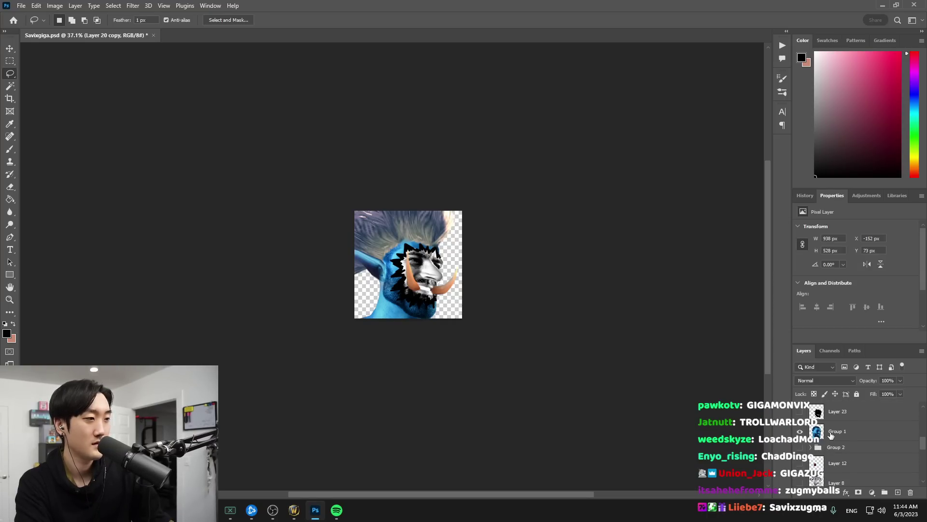
{"action": "left_click", "coordinate": [831, 433]}
{"action": "key", "text": "ctrl+l"}
{"action": "left_click_drag", "start_coordinate": [701, 203], "coordinate": [720, 205]}
{"action": "mouse_move", "coordinate": [640, 204]}
{"action": "left_mouse_down"}
{"action": "mouse_move", "coordinate": [660, 204]}
{"action": "mouse_move", "coordinate": [648, 204]}
{"action": "left_mouse_up"}
{"action": "left_click_drag", "start_coordinate": [761, 203], "coordinate": [714, 204]}
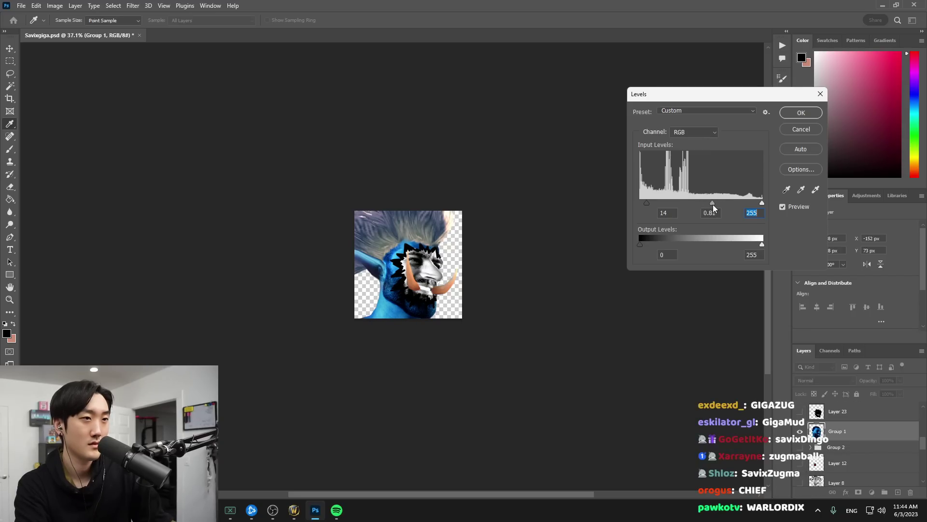
{"action": "left_click", "coordinate": [804, 113]}
{"action": "key", "text": "l"}
Examine how the whole emote reads at very small display sizes
{"action": "scroll", "coordinate": [448, 283], "scroll_direction": "down", "scroll_amount": 4}
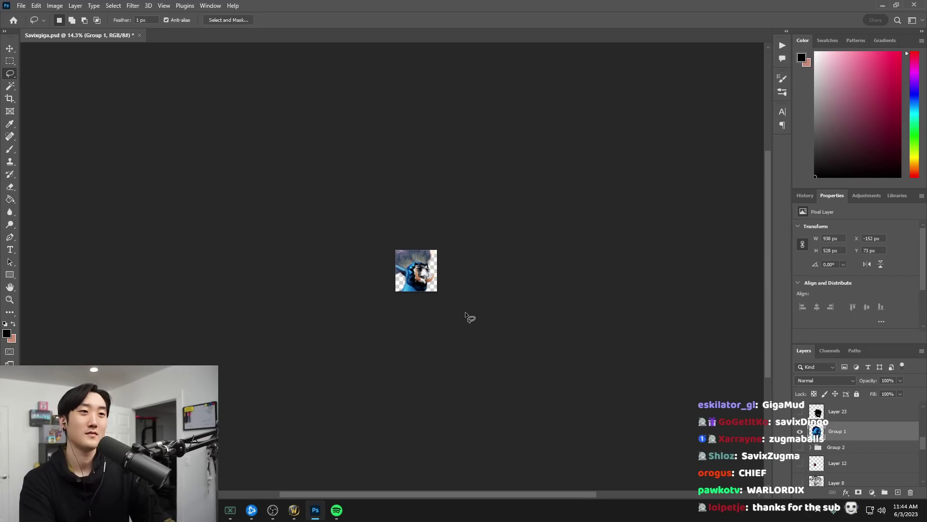
{"action": "scroll", "coordinate": [415, 321], "scroll_direction": "down", "scroll_amount": 5}
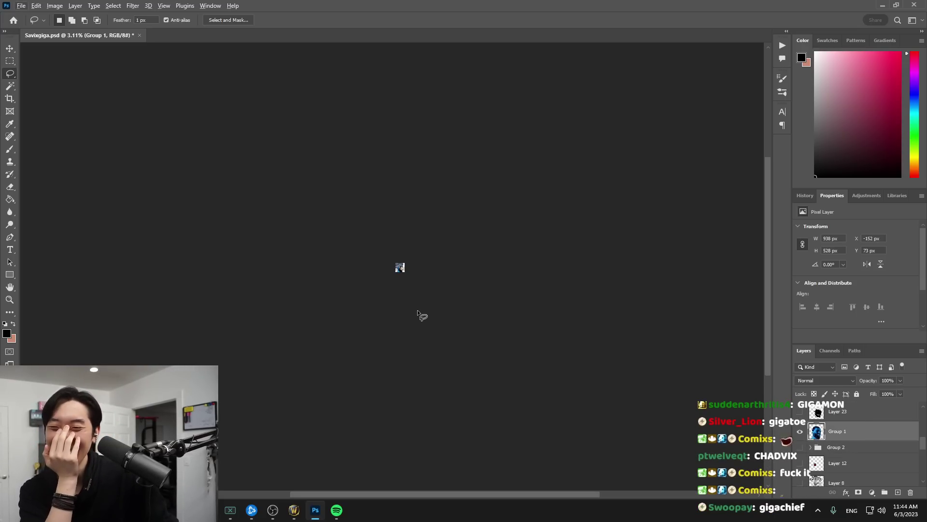
{"action": "scroll", "coordinate": [415, 302], "scroll_direction": "left", "scroll_amount": 2}
{"action": "scroll", "coordinate": [459, 295], "scroll_direction": "up", "scroll_amount": 15}
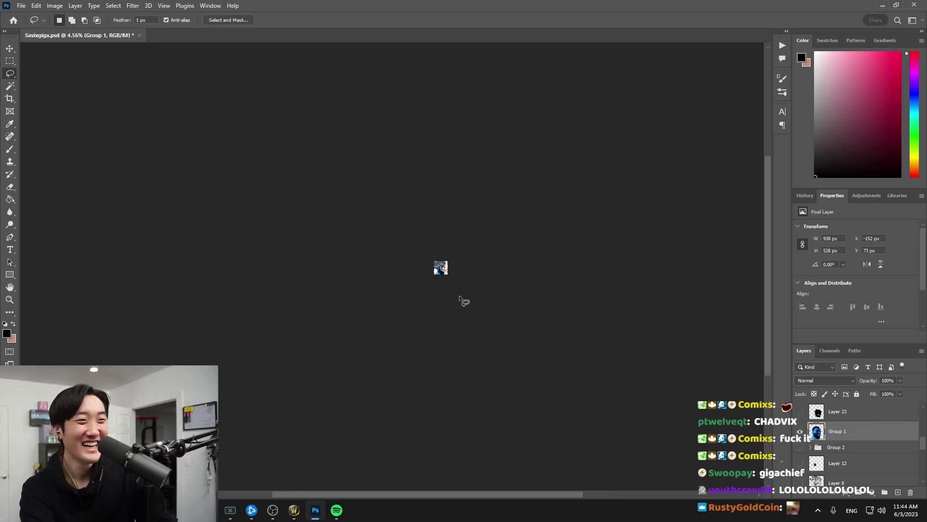
{"action": "scroll", "coordinate": [492, 295], "scroll_direction": "up", "scroll_amount": 5}
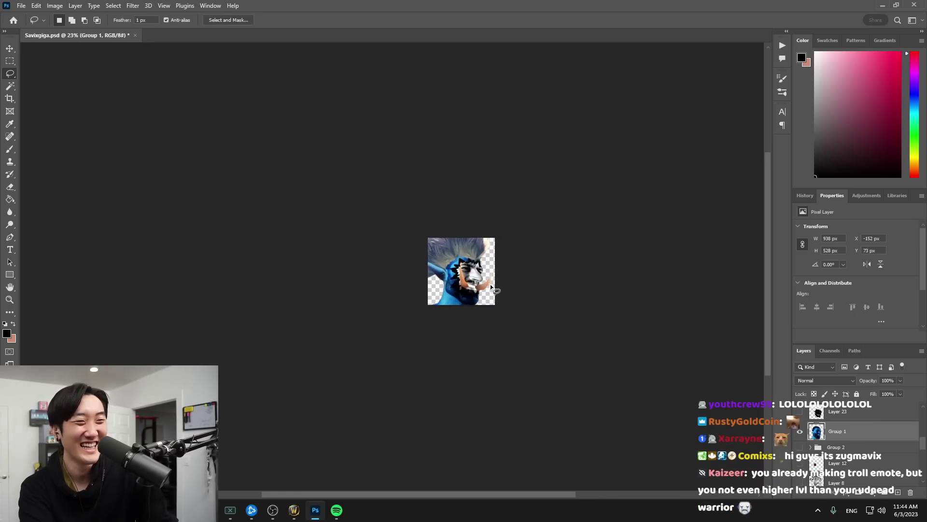